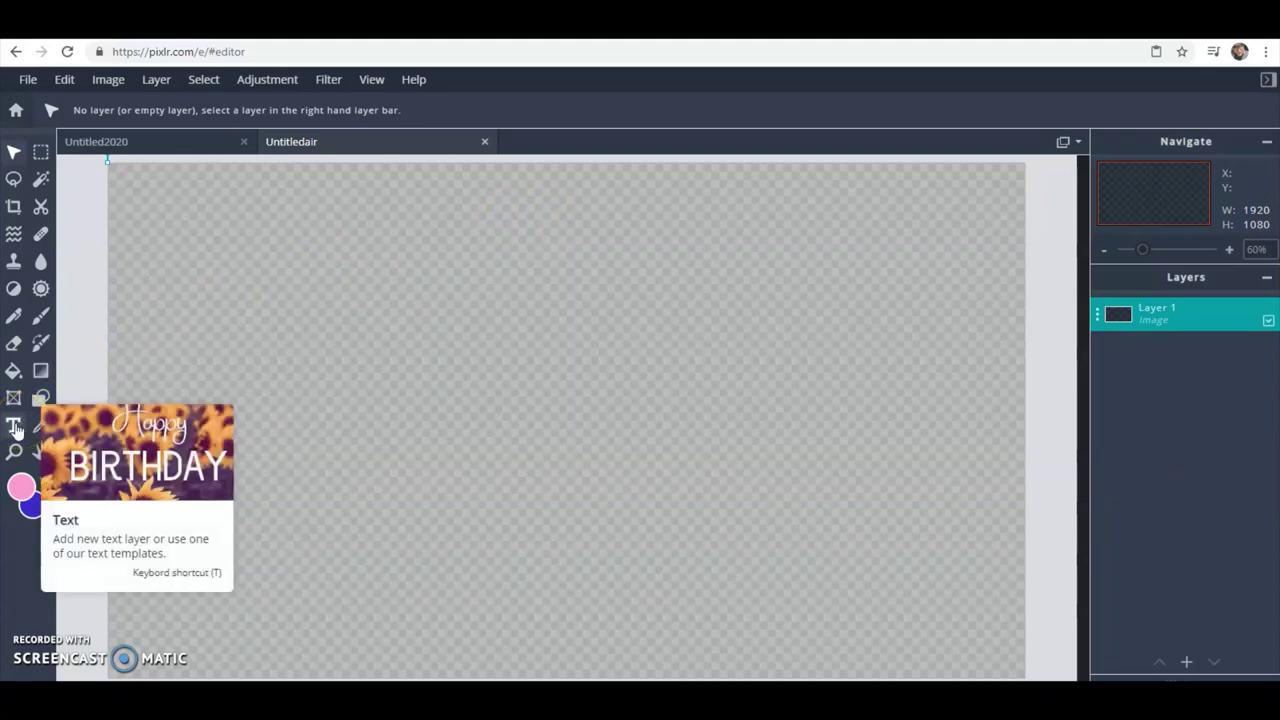
Step: Add a new text layer and replace its placeholder text with the person's first name
{"action": "left_click", "coordinate": [15, 428]}
{"action": "left_click", "coordinate": [380, 320]}
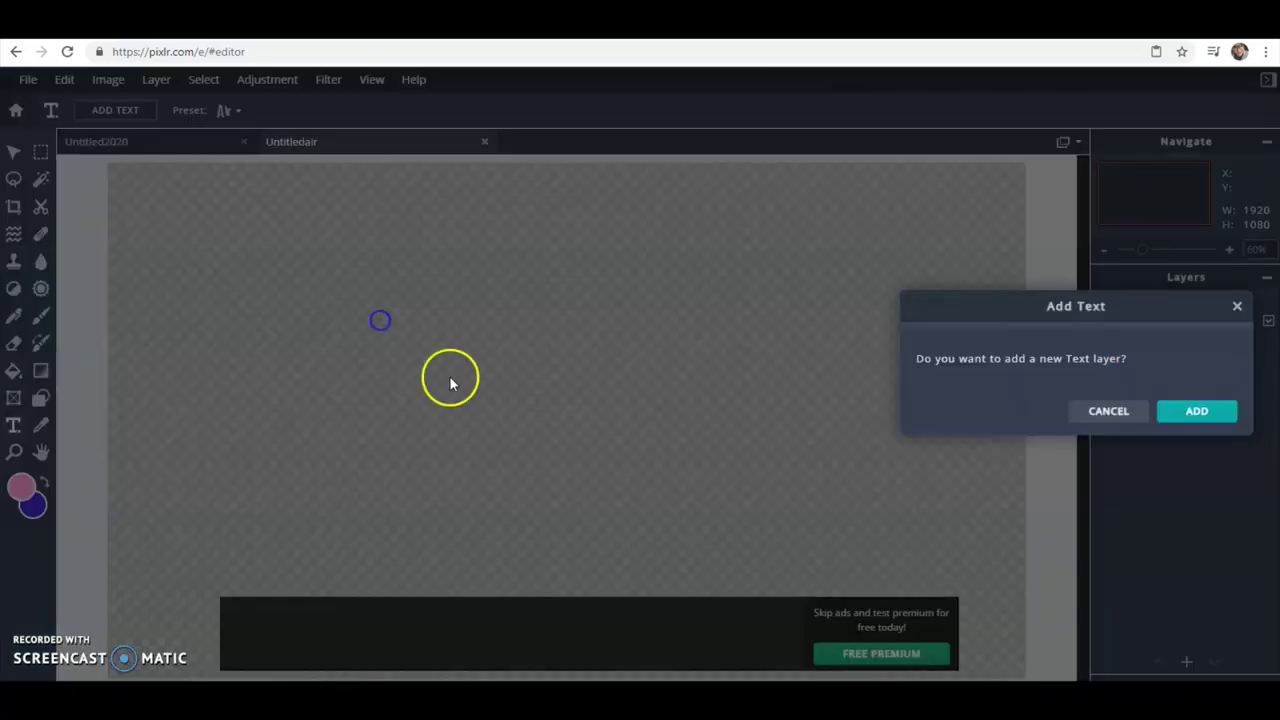
{"action": "left_click", "coordinate": [1194, 414]}
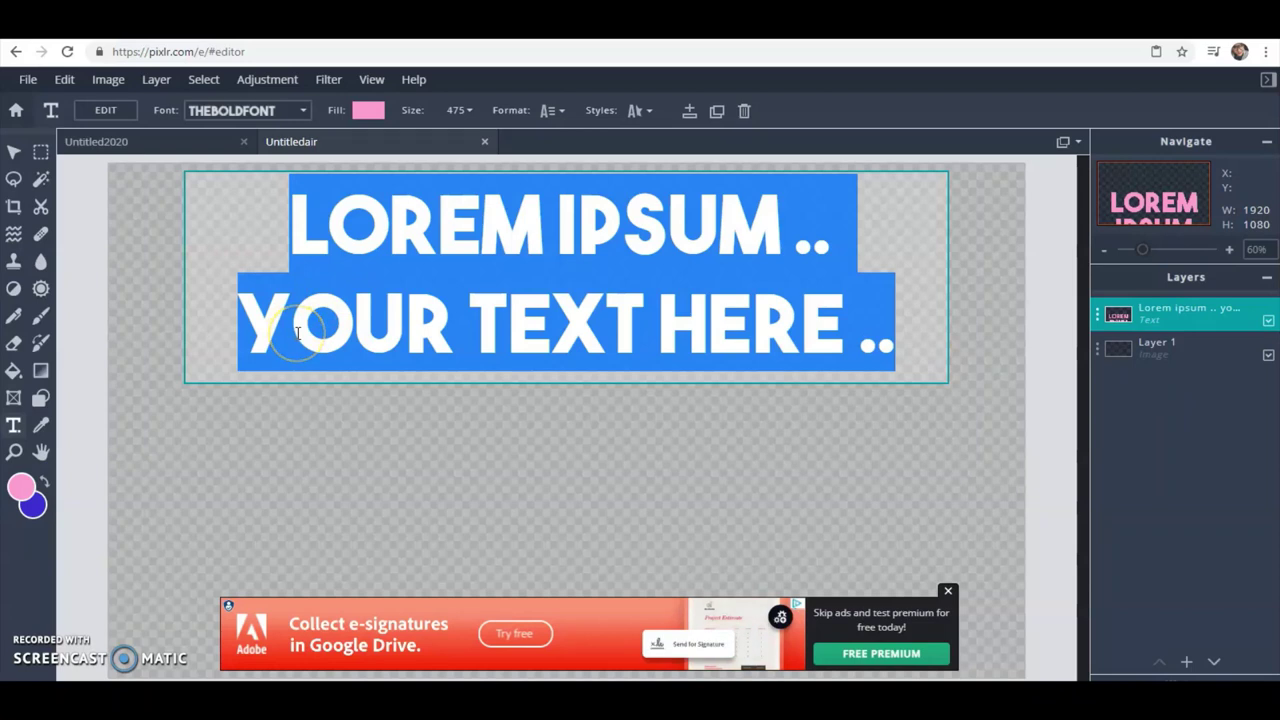
{"action": "type", "text": "ARKI"}
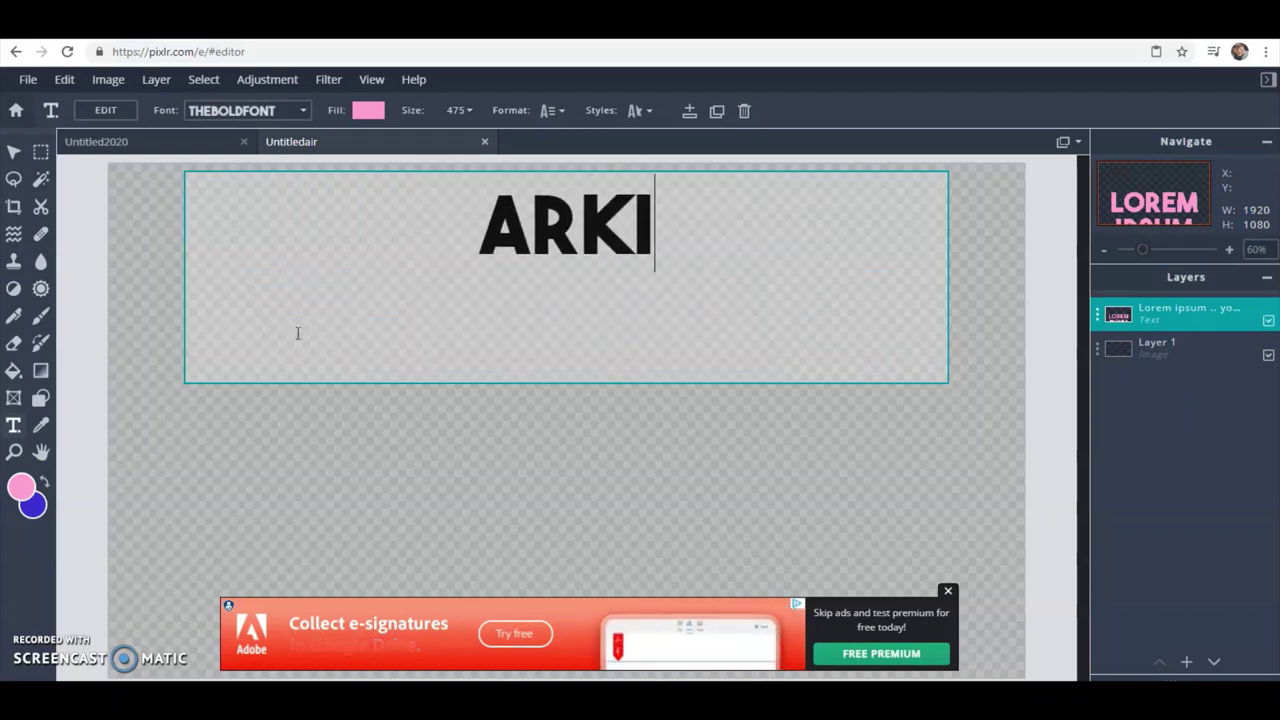
{"action": "type", "text": "SHA"}
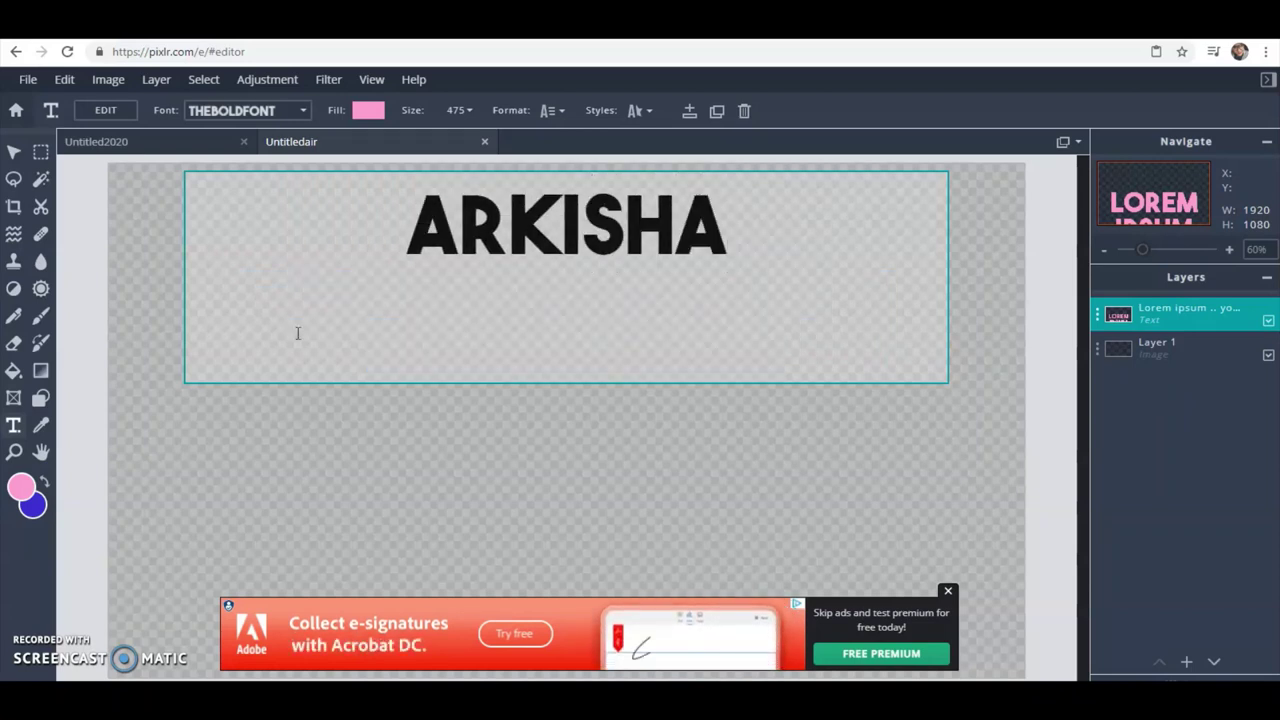
Step: Change the font of the name text to The spirit
{"action": "left_click", "coordinate": [300, 111]}
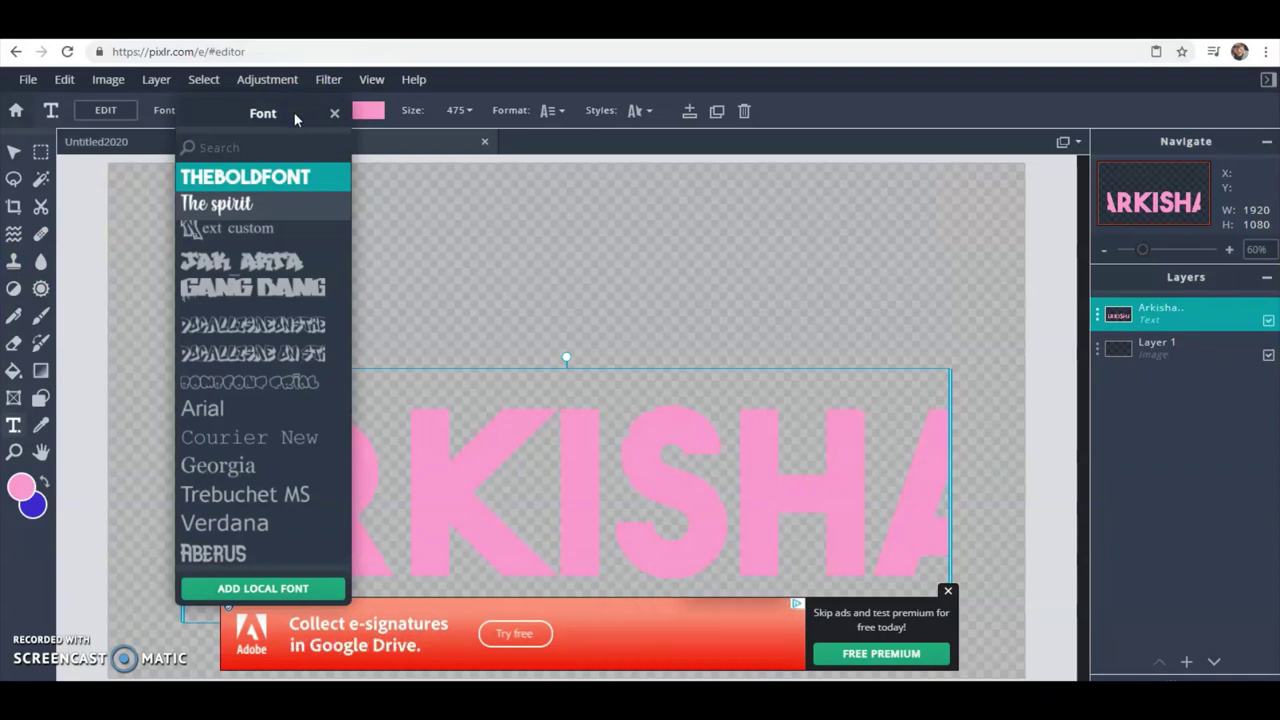
{"action": "left_click", "coordinate": [251, 183]}
{"action": "left_click", "coordinate": [257, 204]}
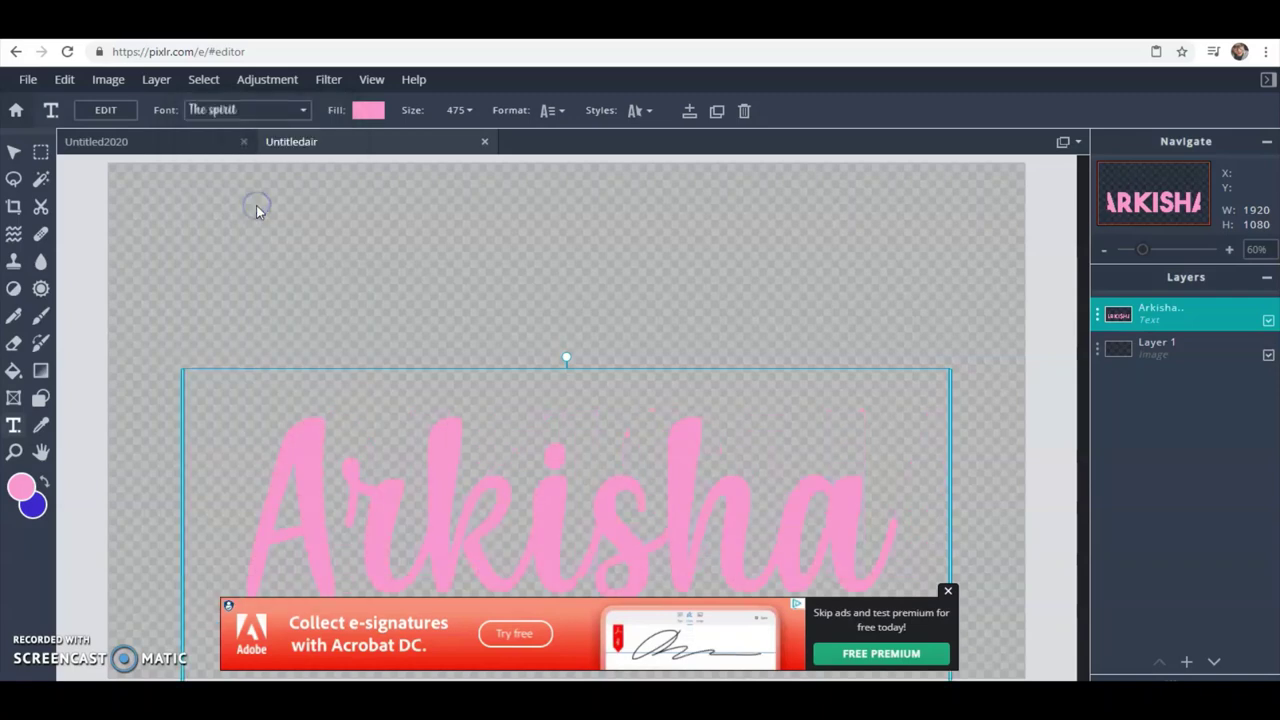
Step: Move the name text up so the whole word sits in the upper middle of the canvas
{"action": "left_click", "coordinate": [326, 429]}
{"action": "left_click", "coordinate": [452, 507]}
{"action": "left_click_drag", "start_coordinate": [452, 507], "coordinate": [452, 377]}
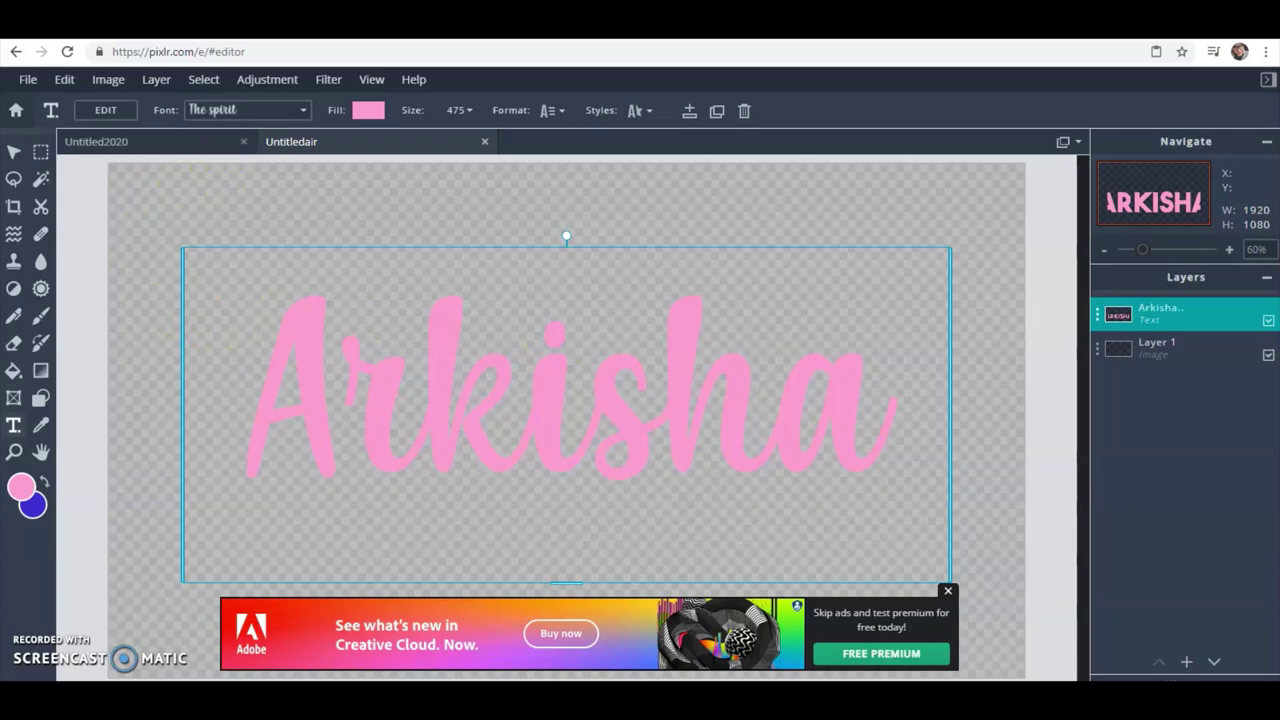
{"action": "left_click_drag", "start_coordinate": [548, 386], "coordinate": [541, 352]}
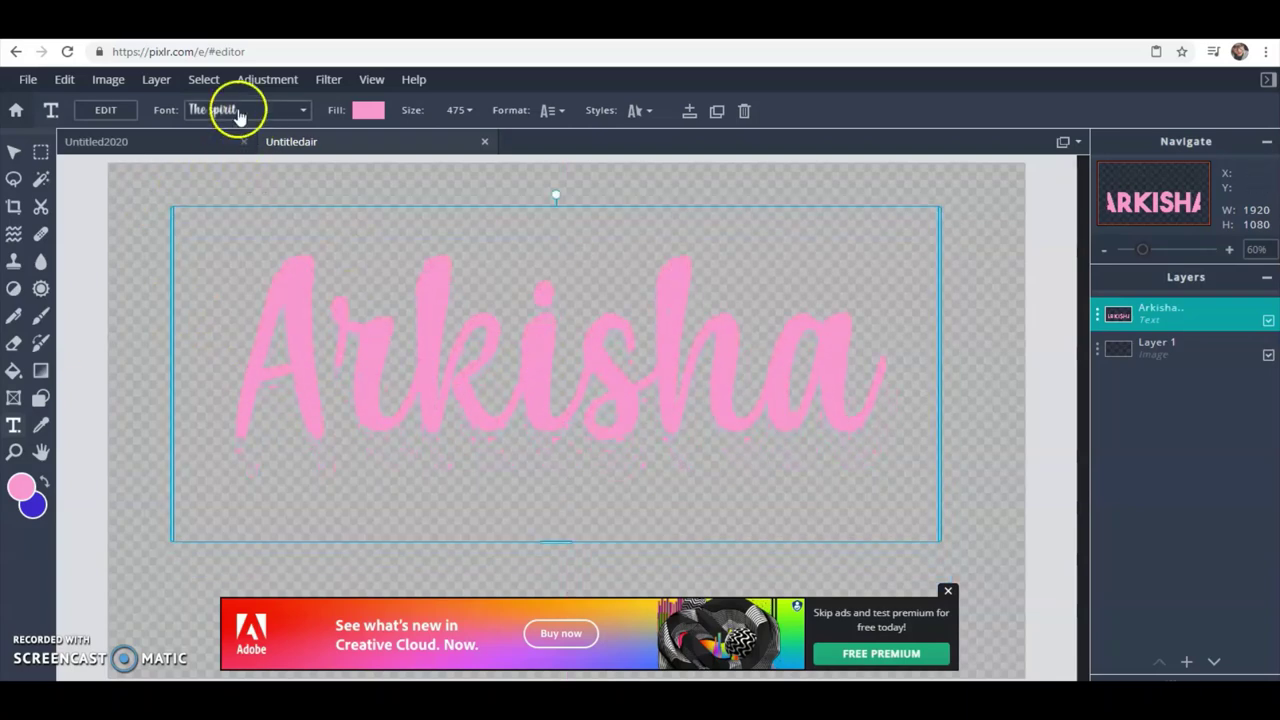
Step: Fill the name text with black #000000 and center it horizontally near the canvas's upper edge
{"action": "left_click", "coordinate": [367, 110]}
{"action": "left_click", "coordinate": [296, 446]}
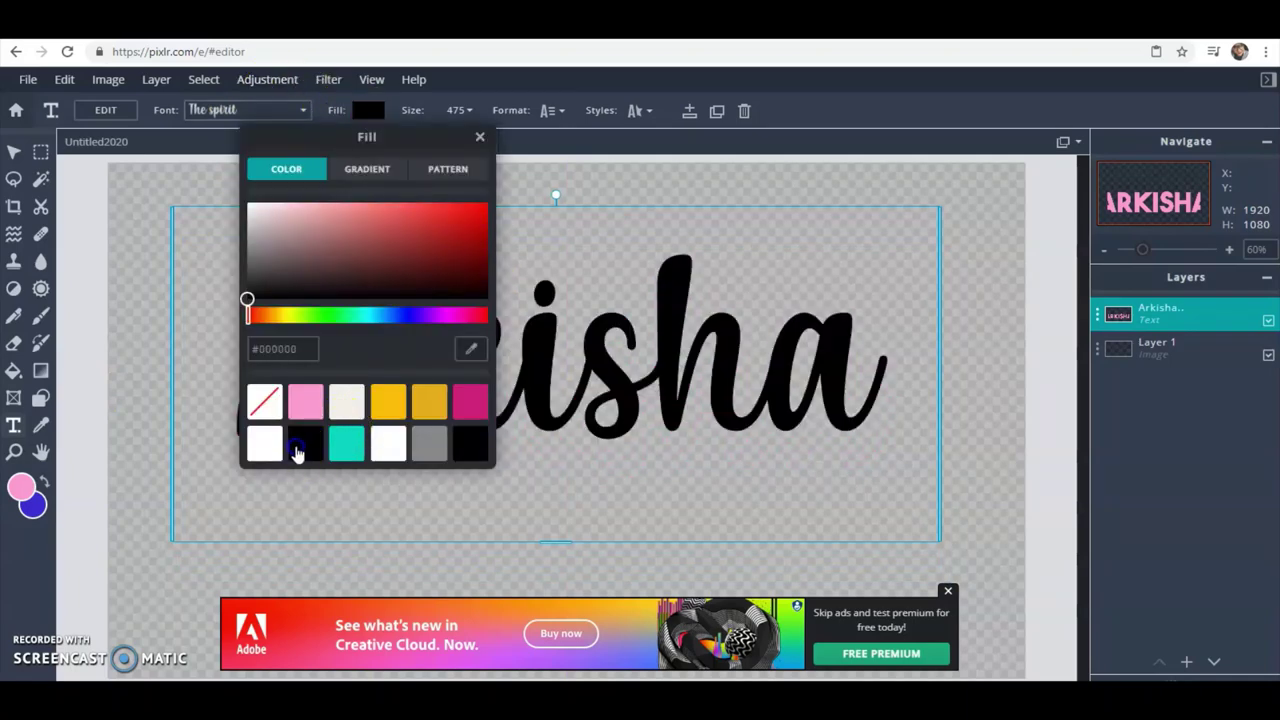
{"action": "left_click", "coordinate": [637, 432]}
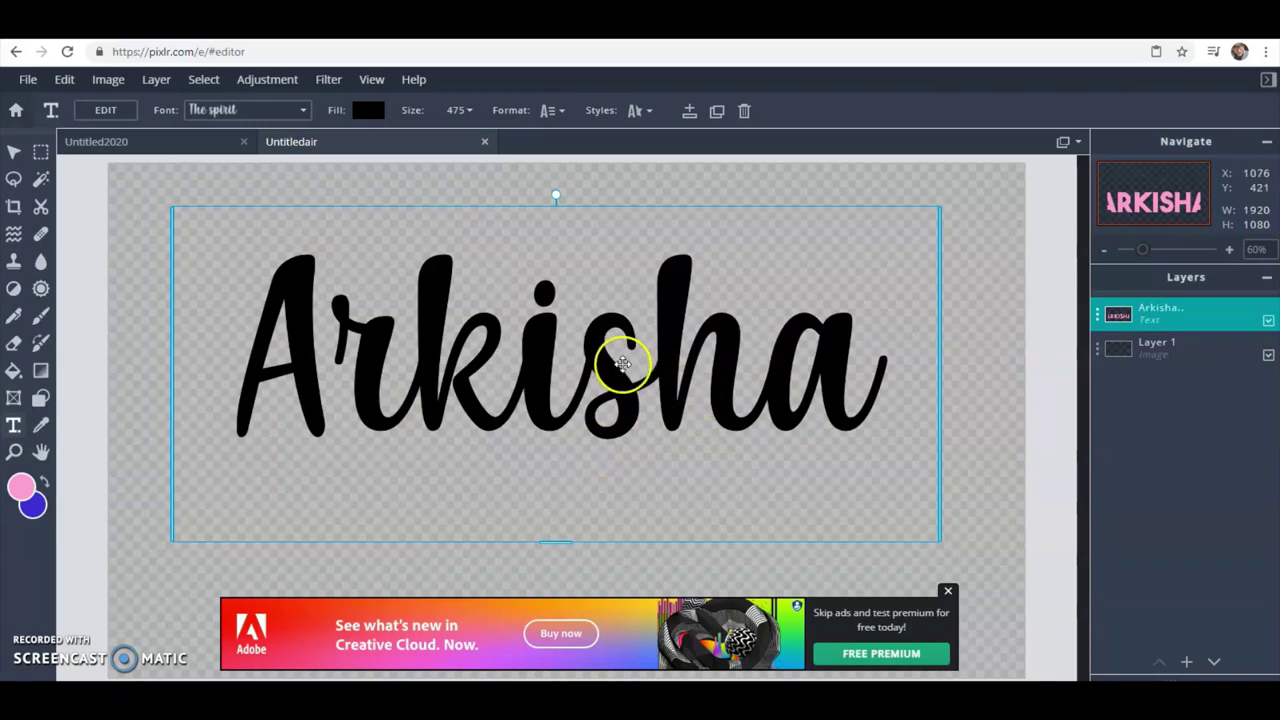
{"action": "mouse_move", "coordinate": [626, 357]}
{"action": "left_mouse_down"}
{"action": "mouse_move", "coordinate": [628, 398]}
{"action": "mouse_move", "coordinate": [628, 345]}
{"action": "left_mouse_up"}
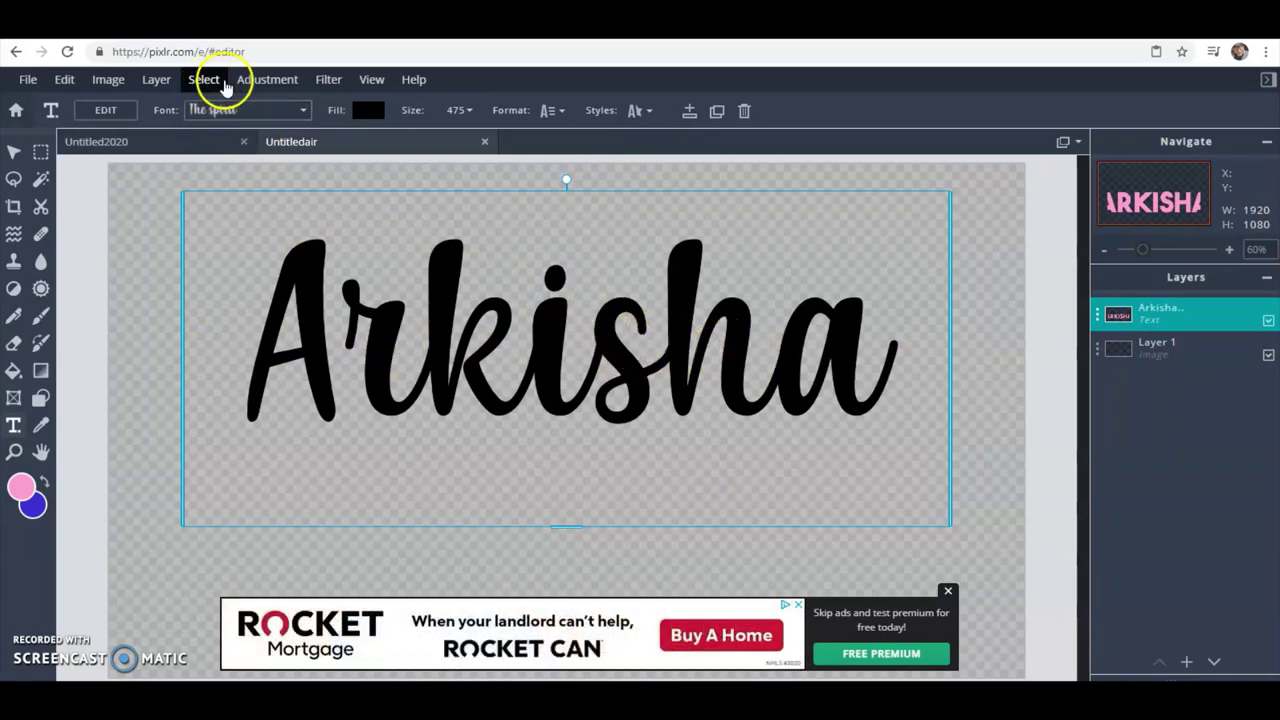
Step: Rasterize the name's text layer and shift the resulting image layer slightly left on the canvas
{"action": "left_click", "coordinate": [215, 86]}
{"action": "left_click", "coordinate": [170, 88]}
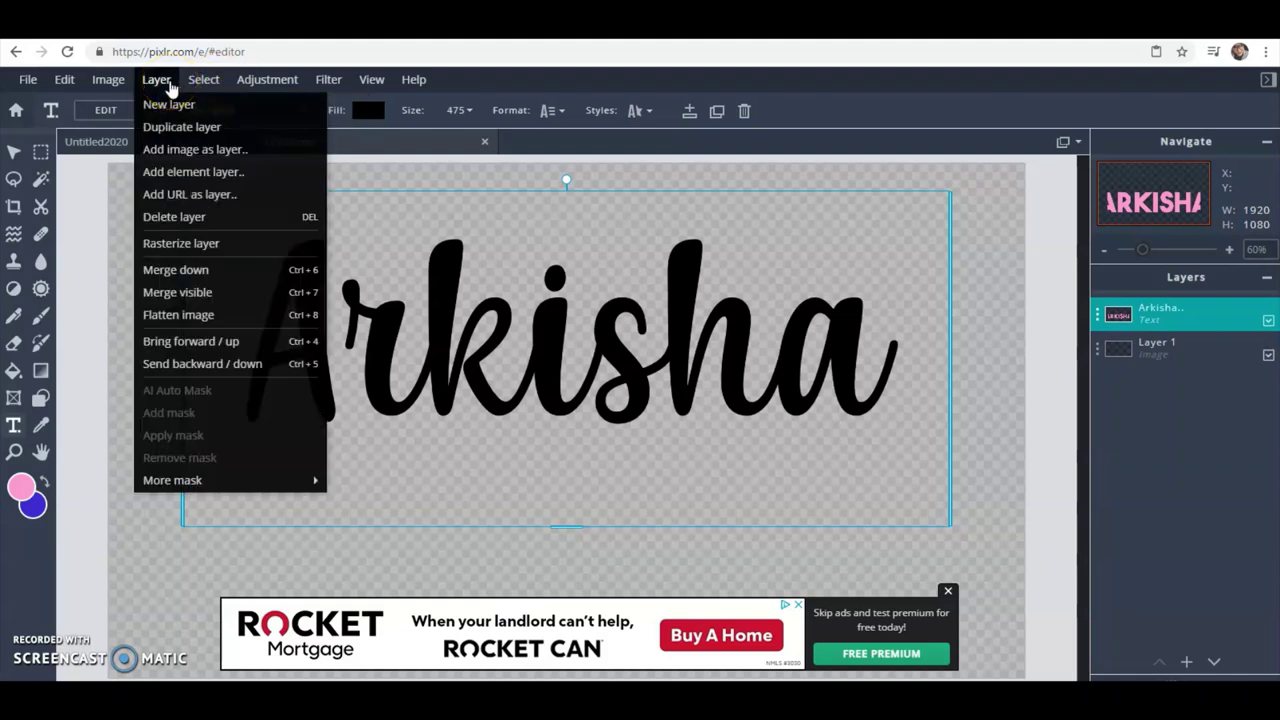
{"action": "left_click", "coordinate": [192, 243]}
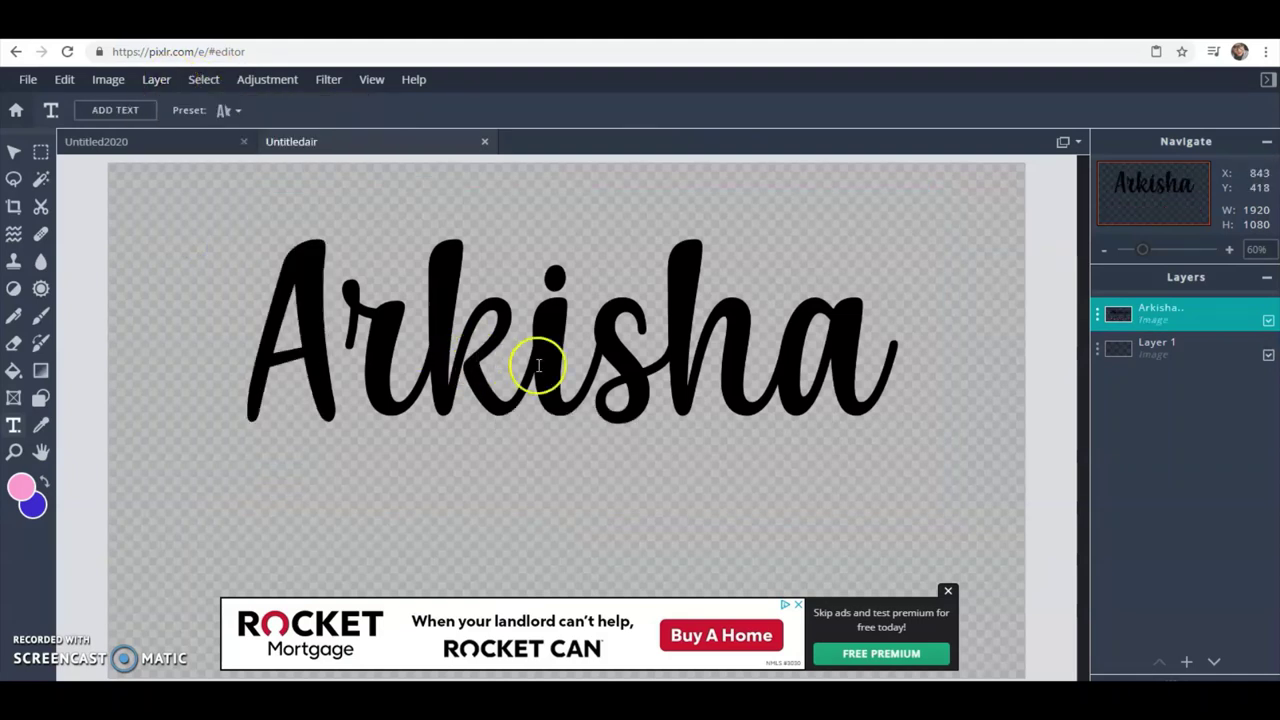
{"action": "left_click", "coordinate": [14, 152]}
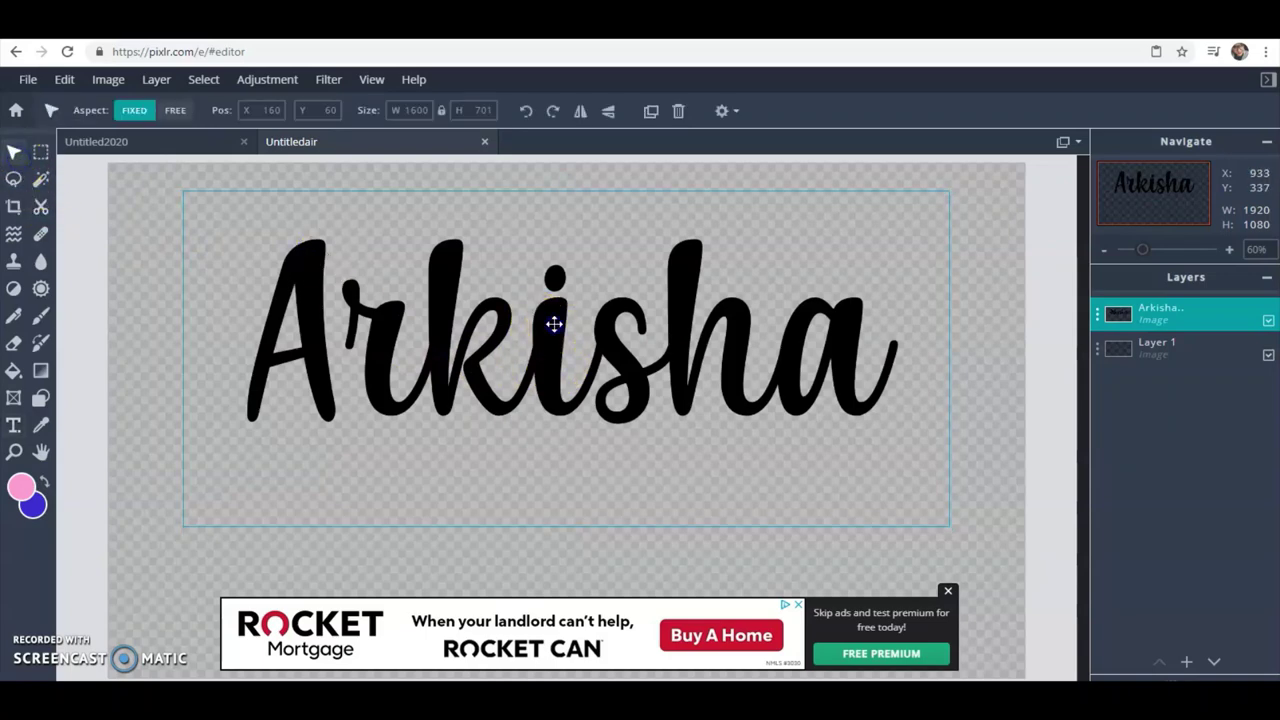
{"action": "left_click_drag", "start_coordinate": [554, 324], "coordinate": [507, 329]}
Step: Cut a rectangular selection of about 1413 × 478 px around the lettering and paste it as a new layer
{"action": "left_click", "coordinate": [12, 183]}
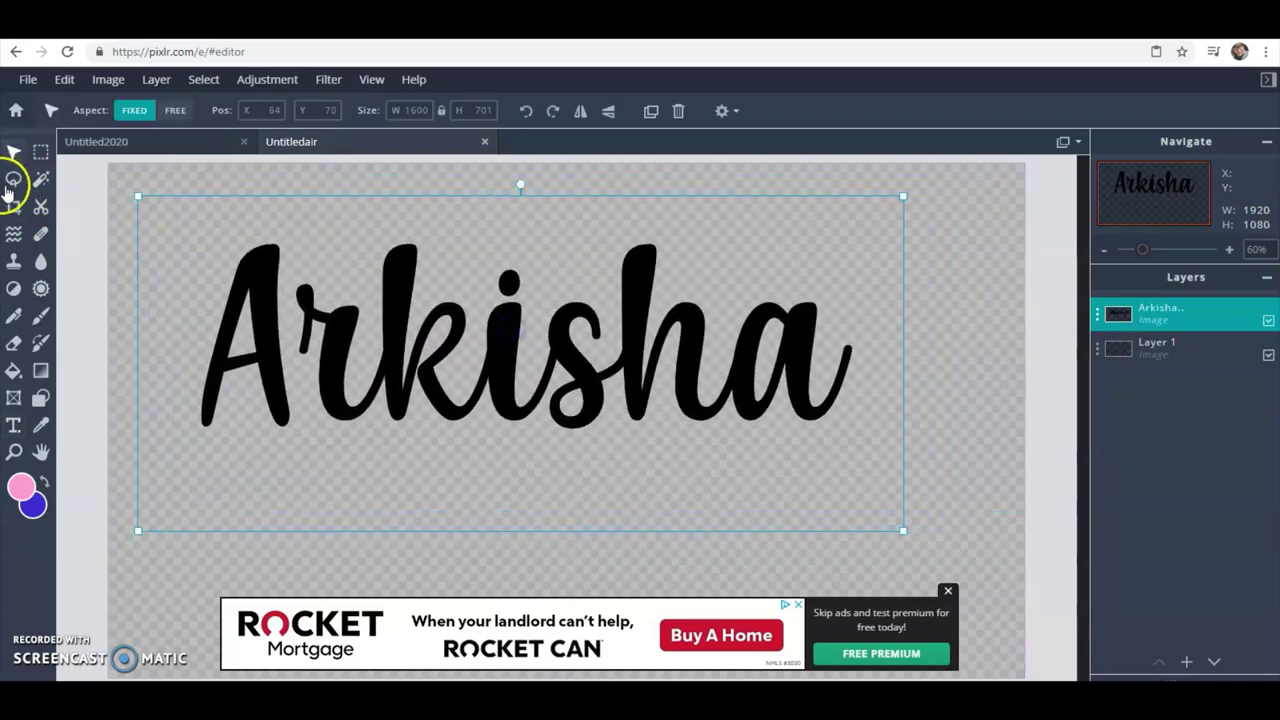
{"action": "left_click", "coordinate": [41, 151]}
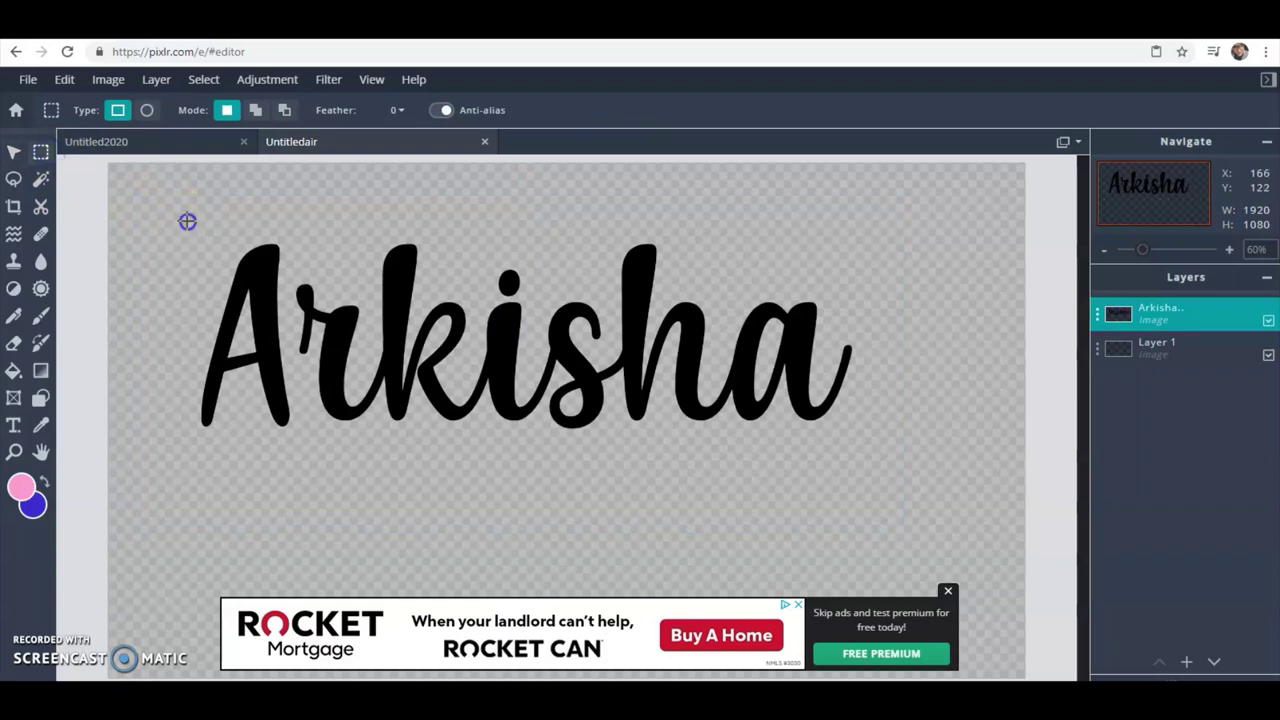
{"action": "left_click_drag", "start_coordinate": [187, 221], "coordinate": [868, 456]}
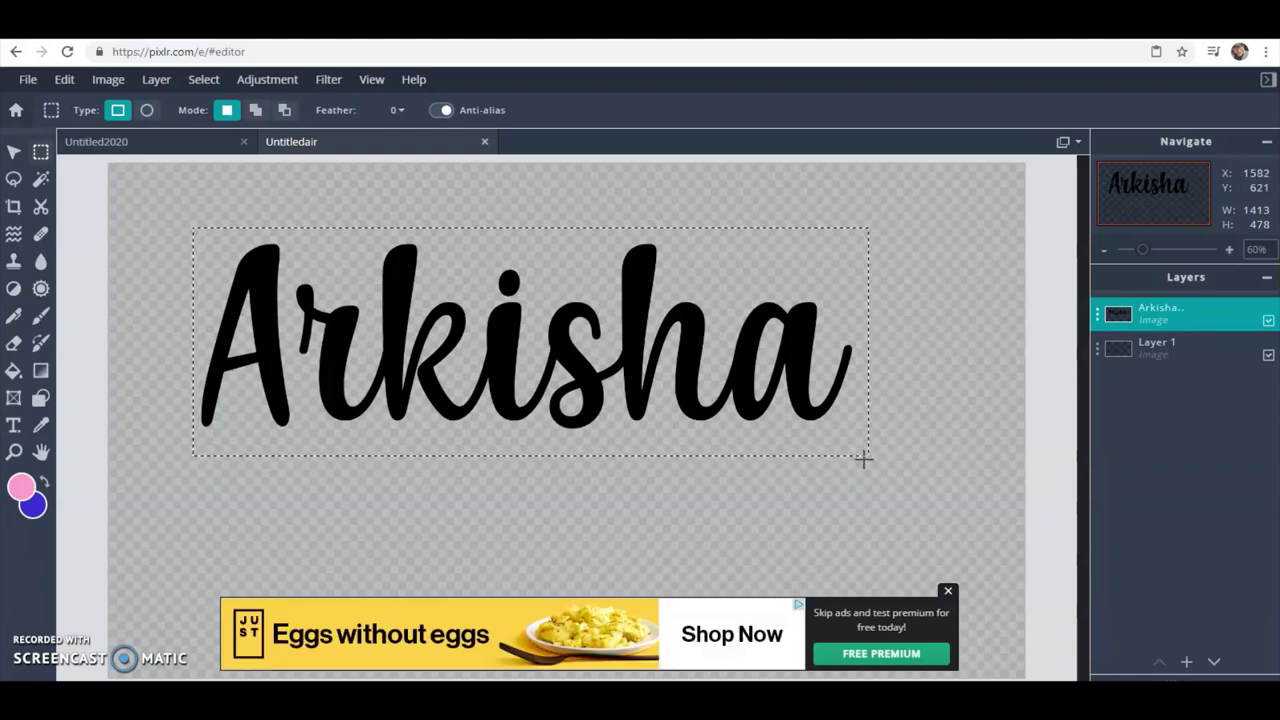
{"action": "left_click", "coordinate": [860, 456]}
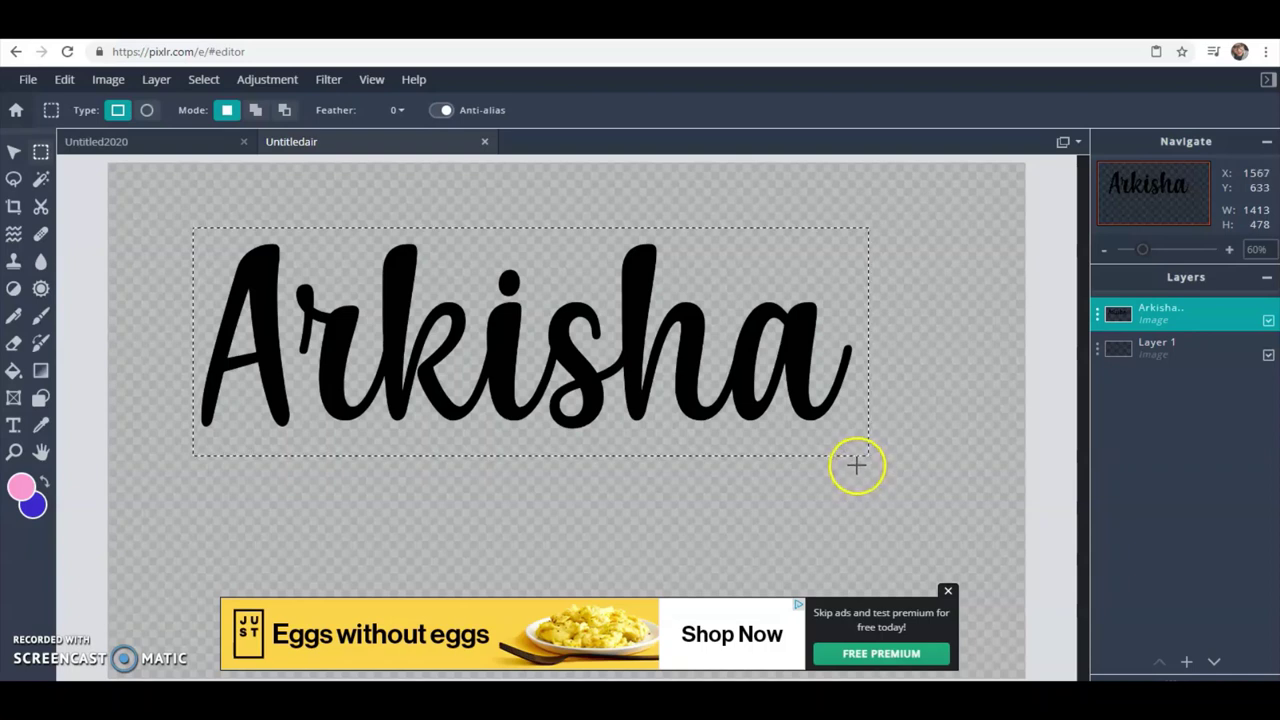
{"action": "left_click", "coordinate": [64, 84]}
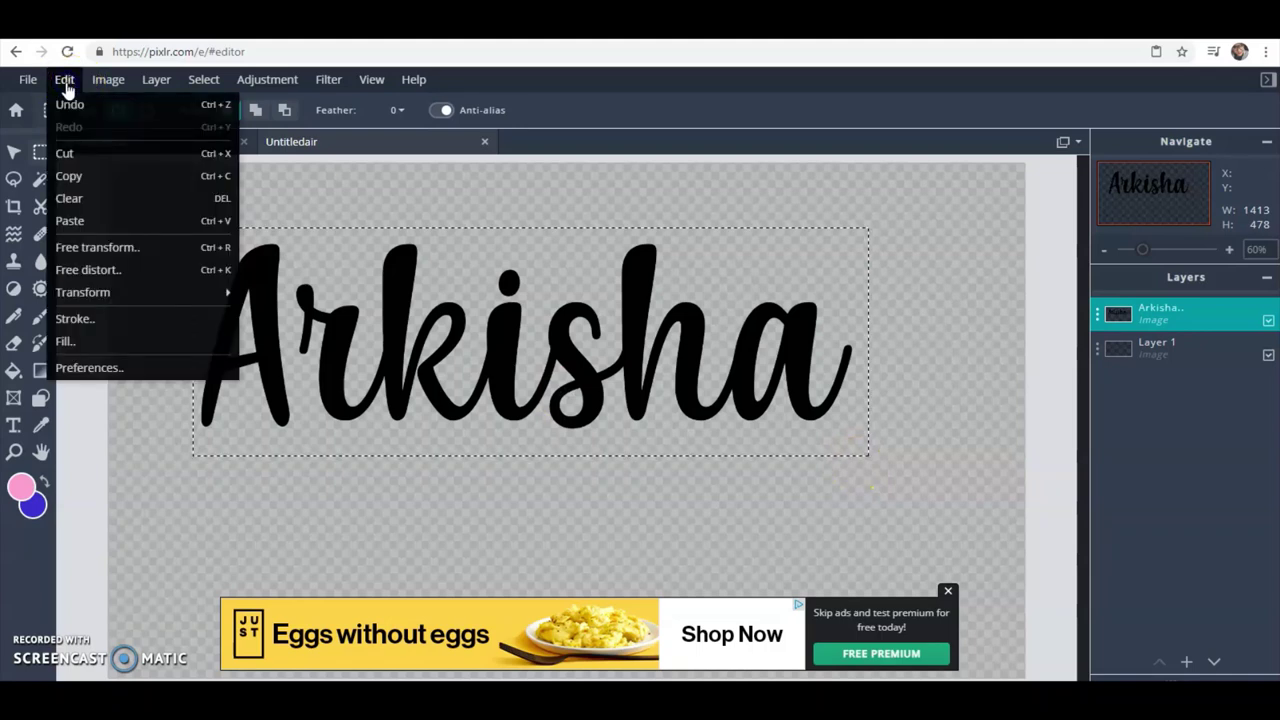
{"action": "left_click", "coordinate": [64, 153]}
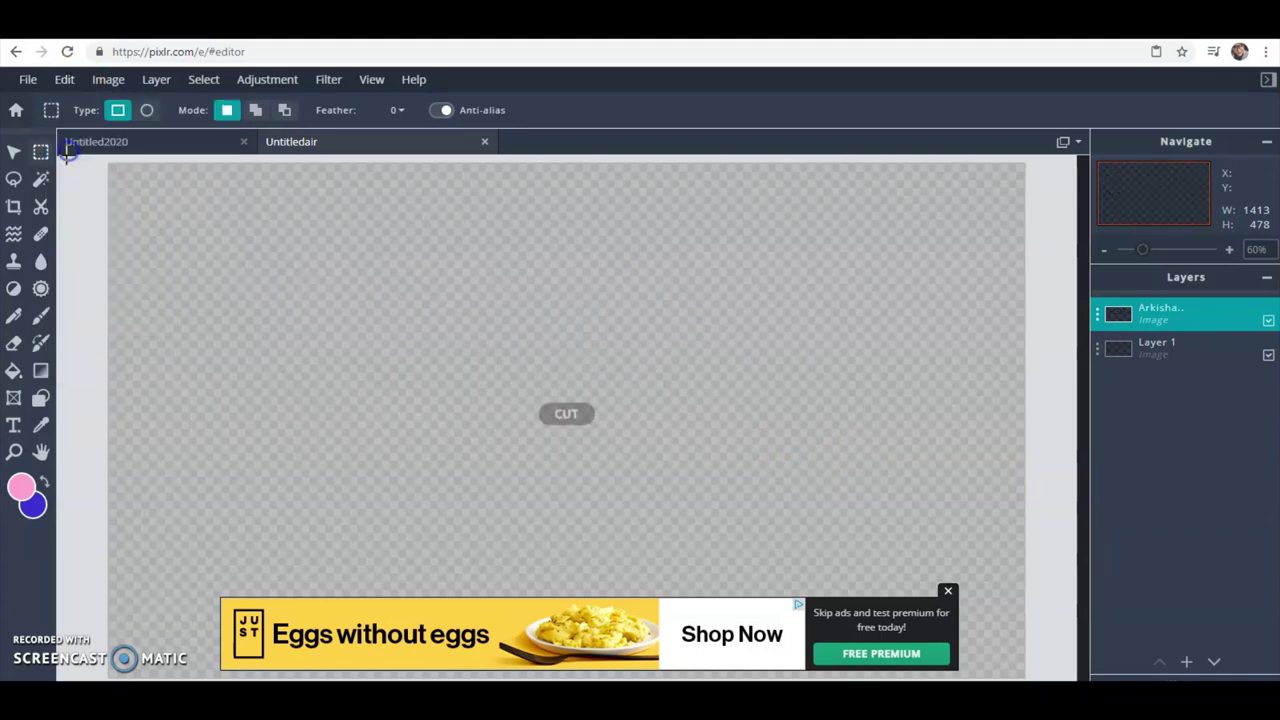
{"action": "left_click", "coordinate": [62, 80]}
{"action": "left_click", "coordinate": [109, 224]}
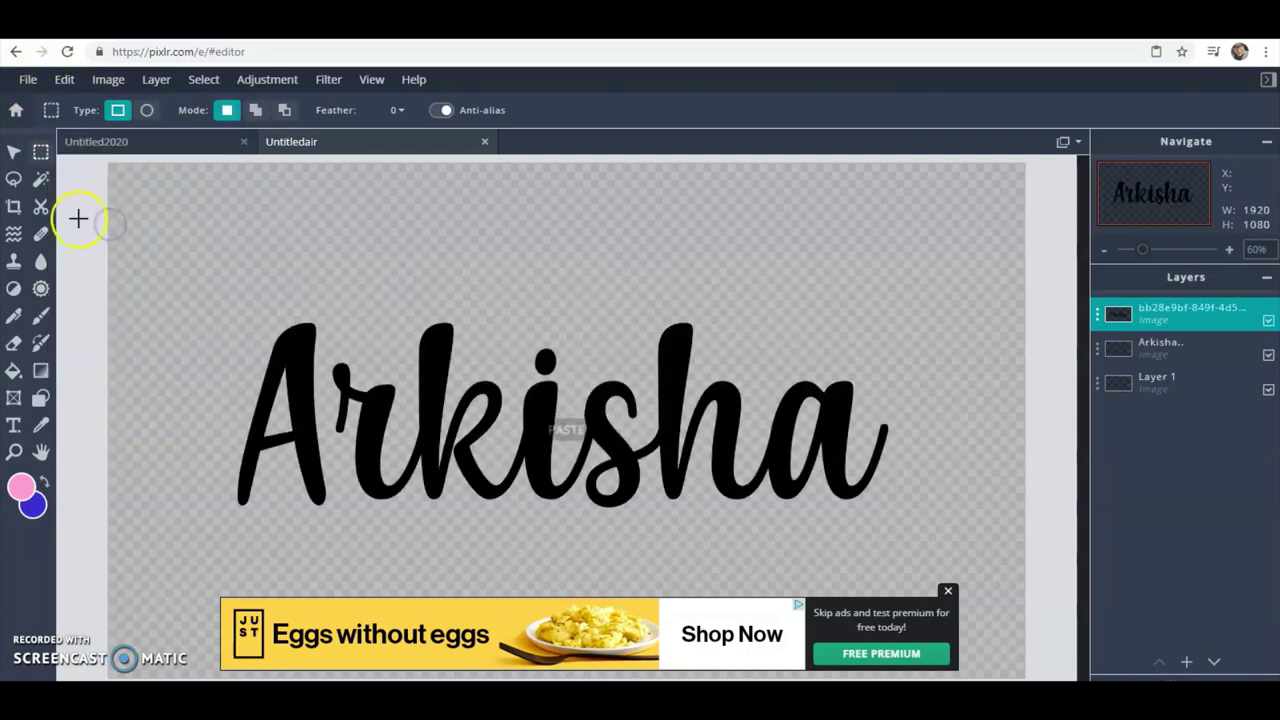
Step: Delete the two empty layers beneath the pasted lettering and move the lettering to about X 226, Y 107
{"action": "left_click", "coordinate": [14, 151]}
{"action": "left_click_drag", "start_coordinate": [494, 408], "coordinate": [449, 347]}
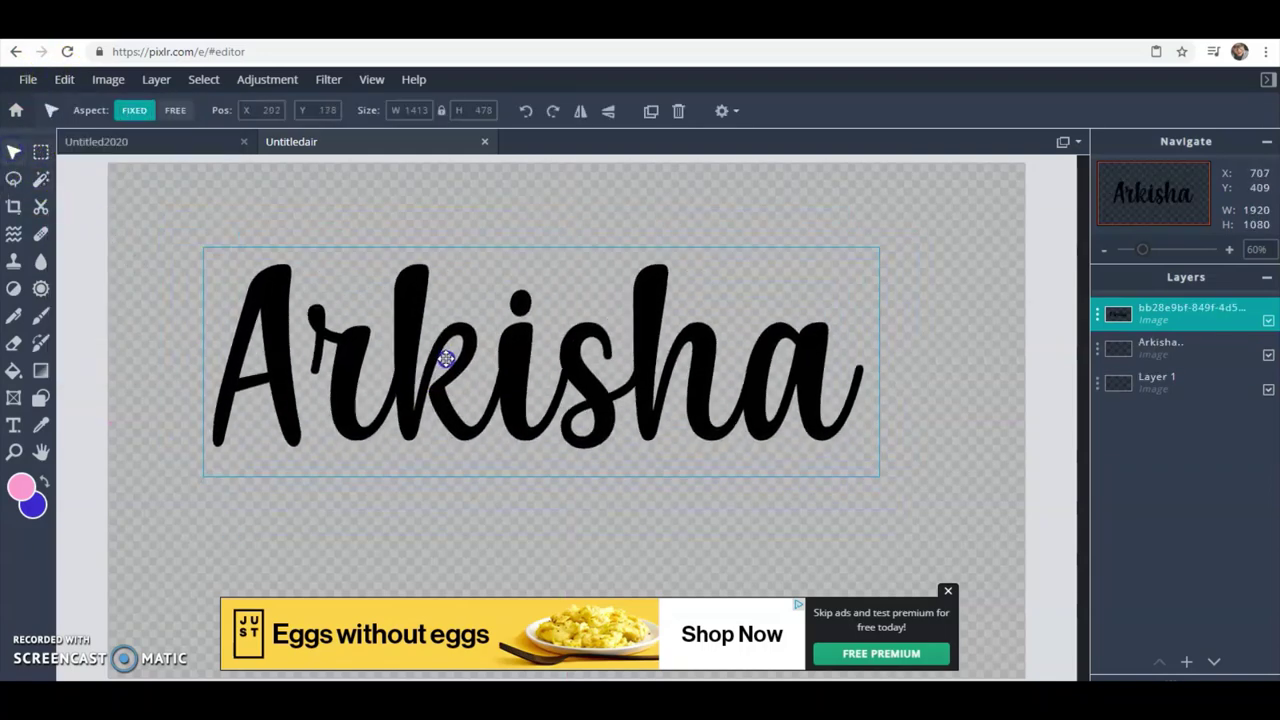
{"action": "left_click", "coordinate": [1218, 345]}
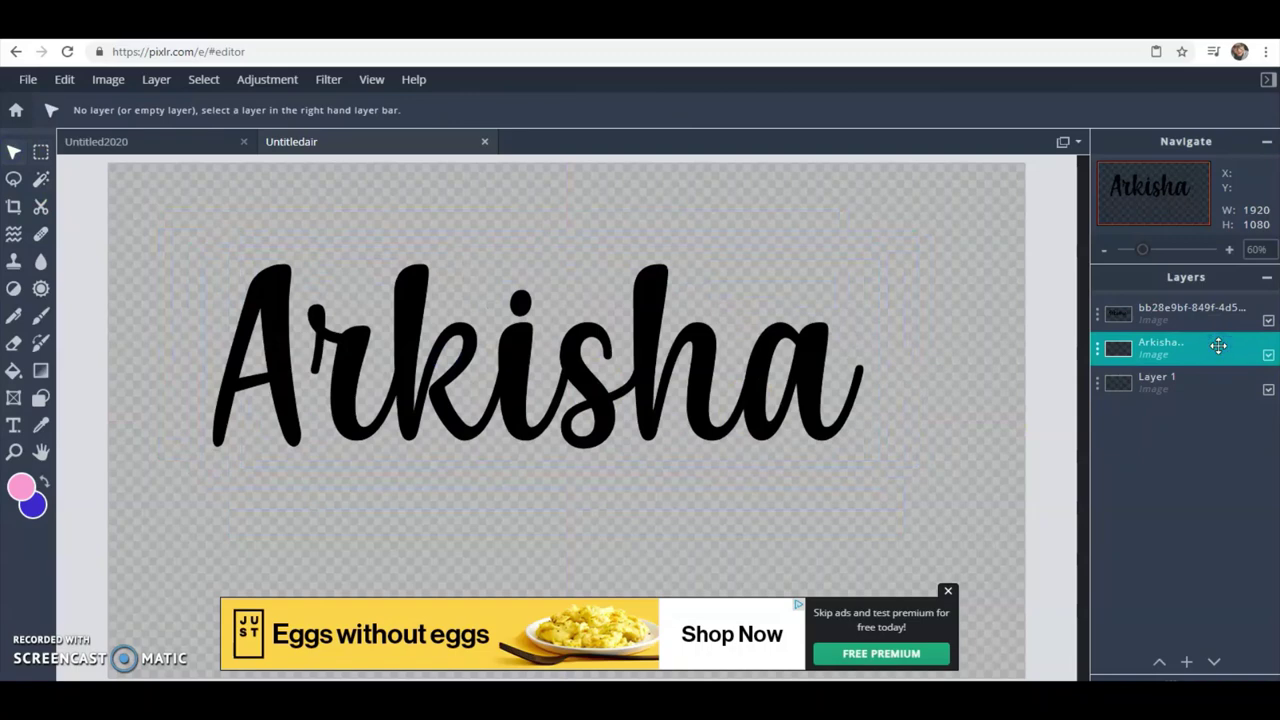
{"action": "key", "text": "Delete"}
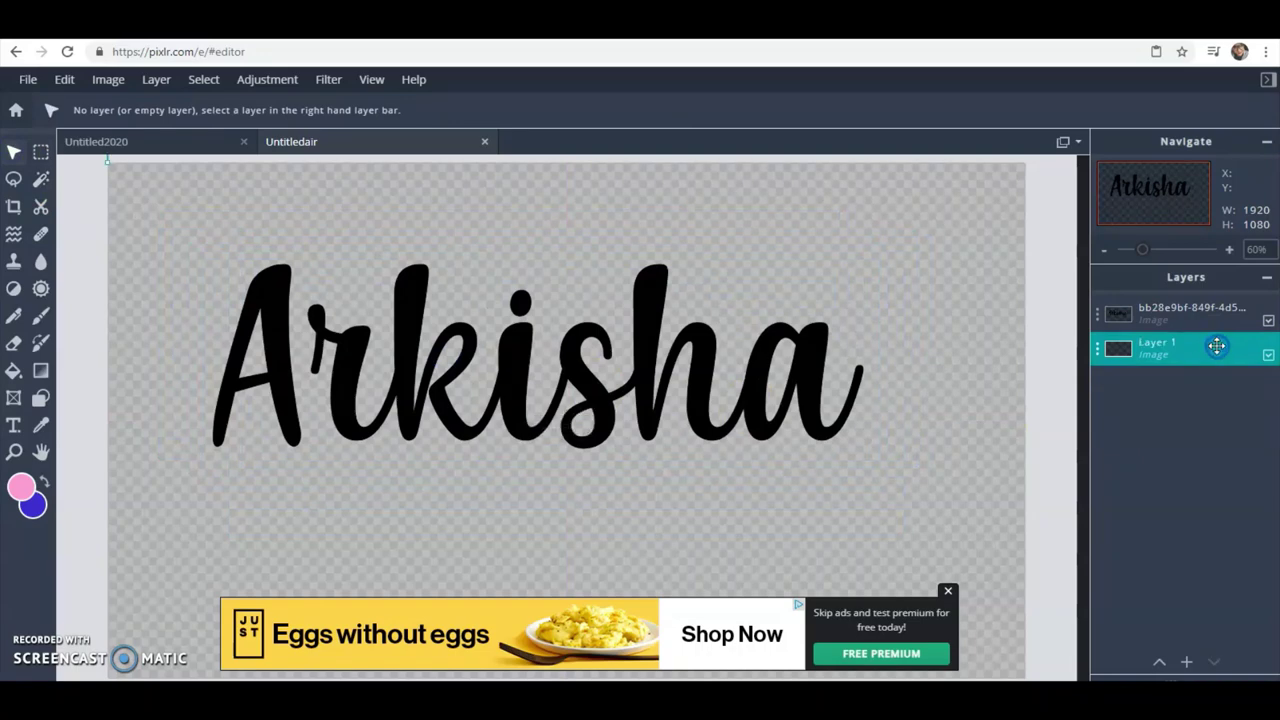
{"action": "left_click", "coordinate": [1268, 355]}
{"action": "key", "text": "Delete"}
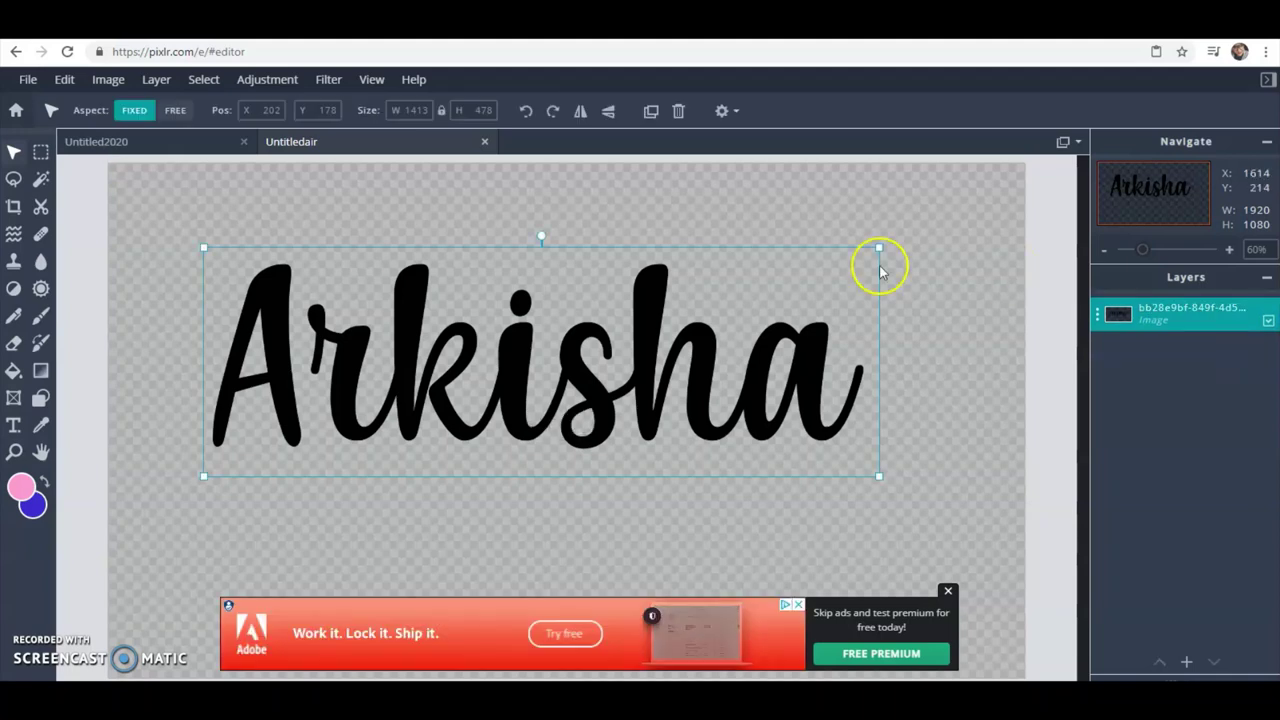
{"action": "left_click_drag", "start_coordinate": [523, 340], "coordinate": [522, 310]}
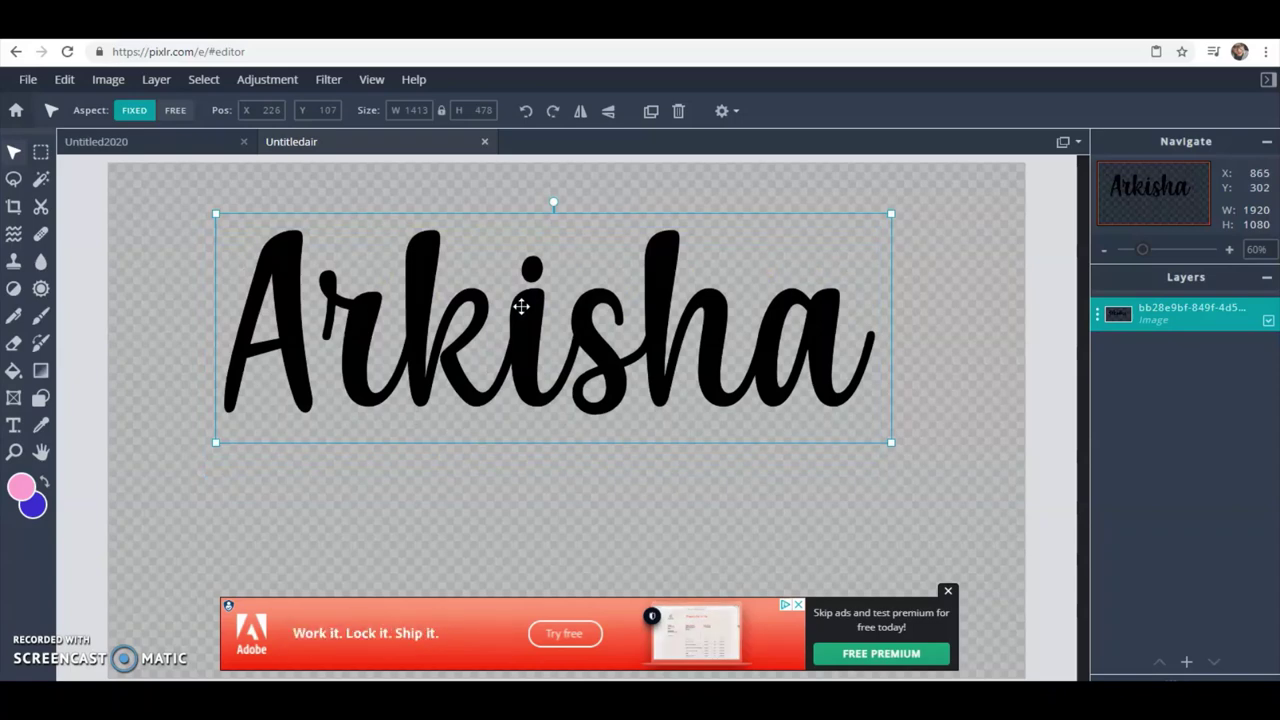
Step: Start a Bevel filter on the lettering with an angle of 315° and an elevation of 48°
{"action": "left_click", "coordinate": [325, 80]}
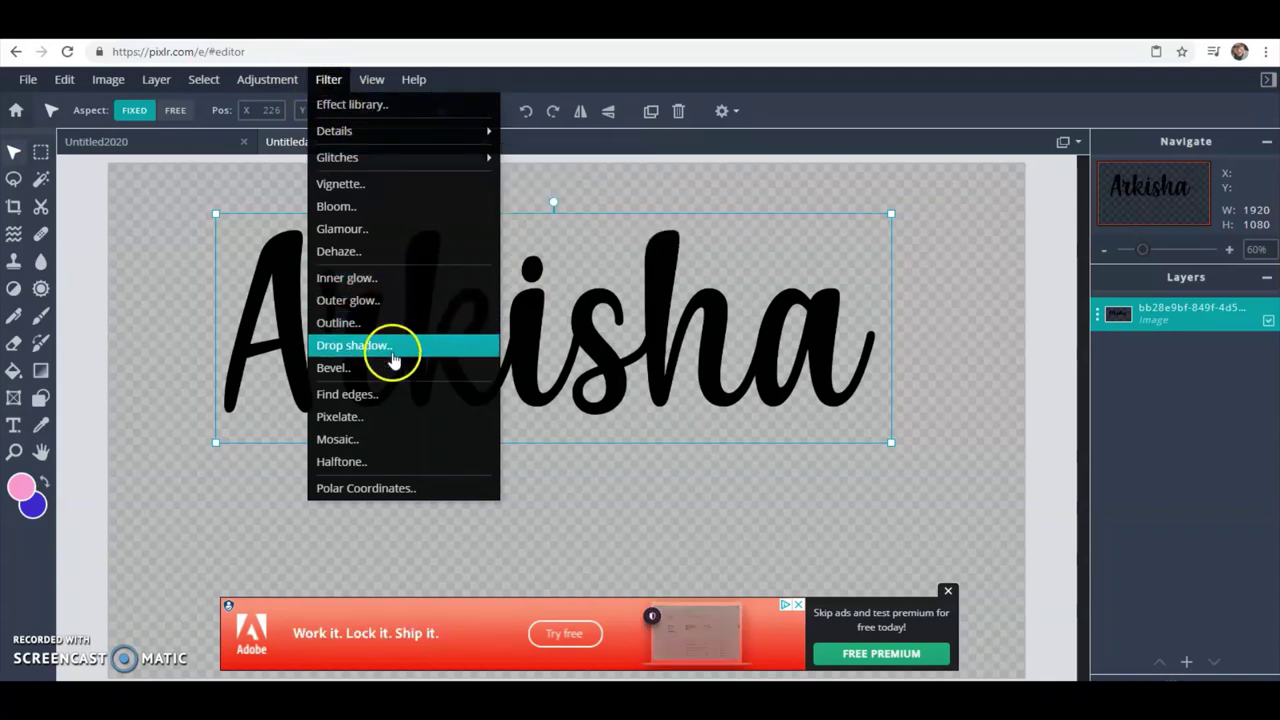
{"action": "left_click", "coordinate": [385, 367]}
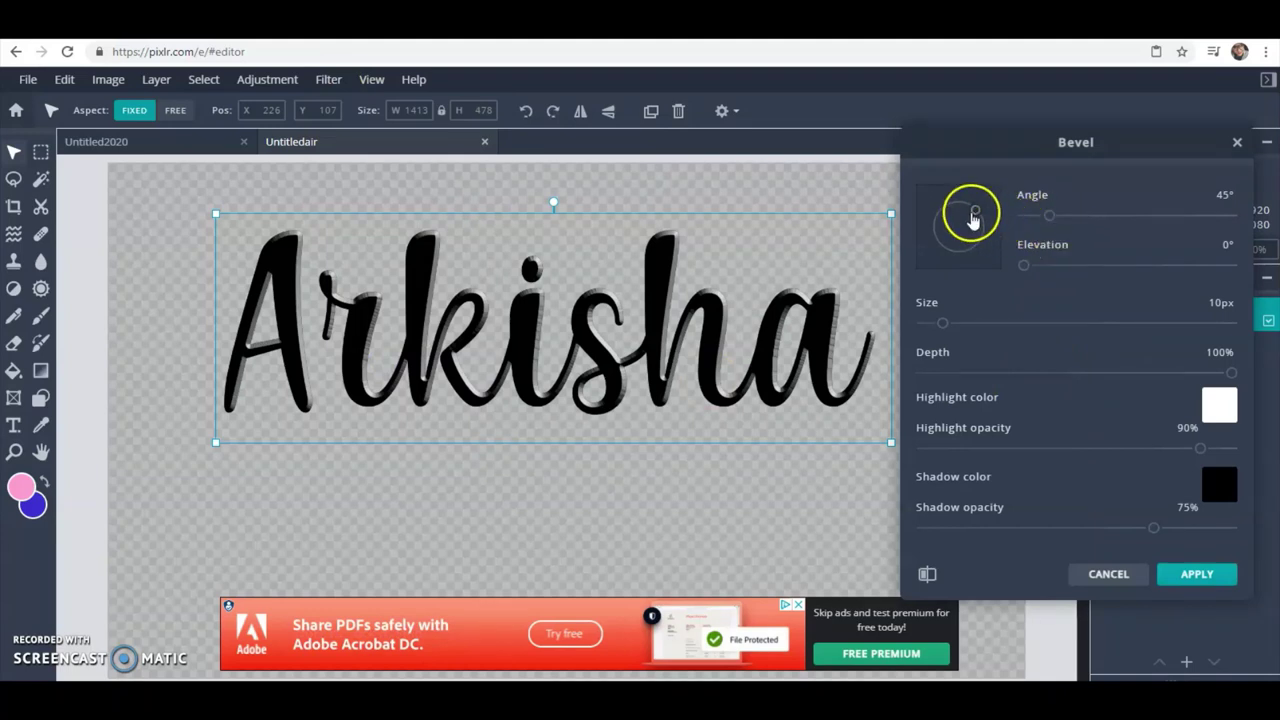
{"action": "left_click", "coordinate": [966, 228]}
{"action": "left_click_drag", "start_coordinate": [966, 228], "coordinate": [951, 226]}
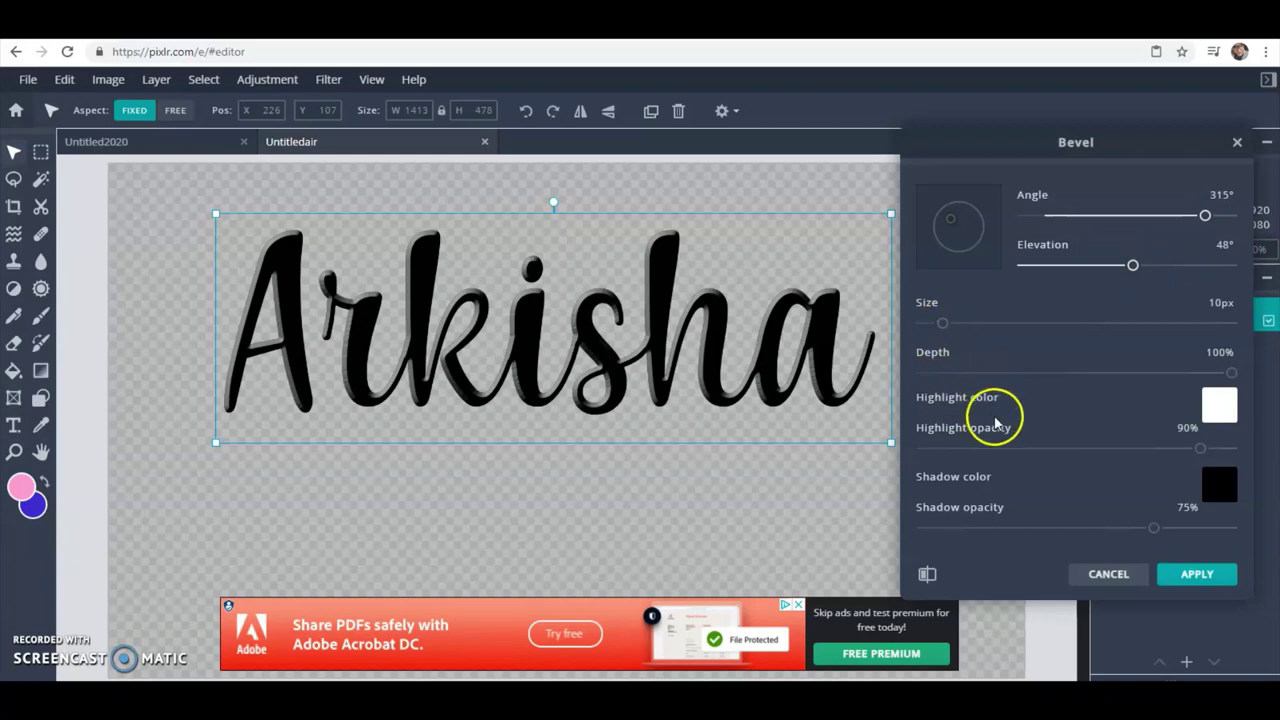
Step: Try red #E60000 and light red #FF6868 as the bevel's highlight color
{"action": "left_click", "coordinate": [1212, 414]}
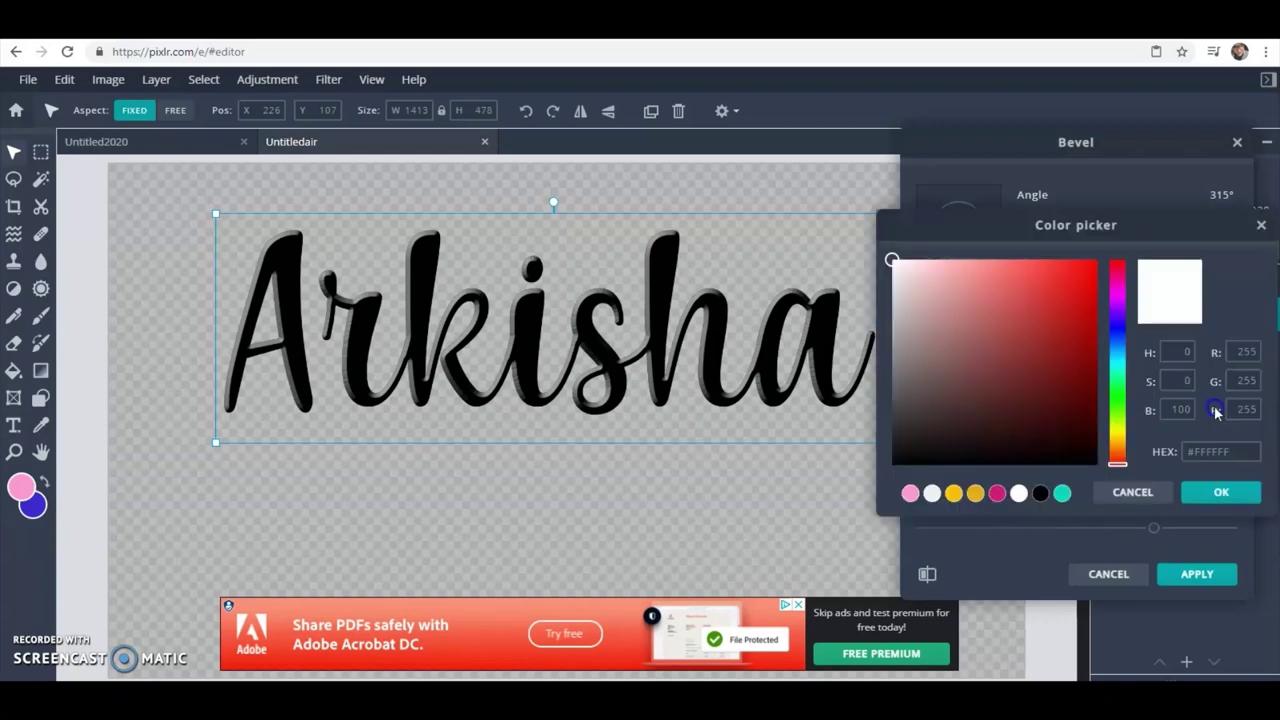
{"action": "left_click", "coordinate": [1097, 281]}
{"action": "left_click", "coordinate": [1240, 492]}
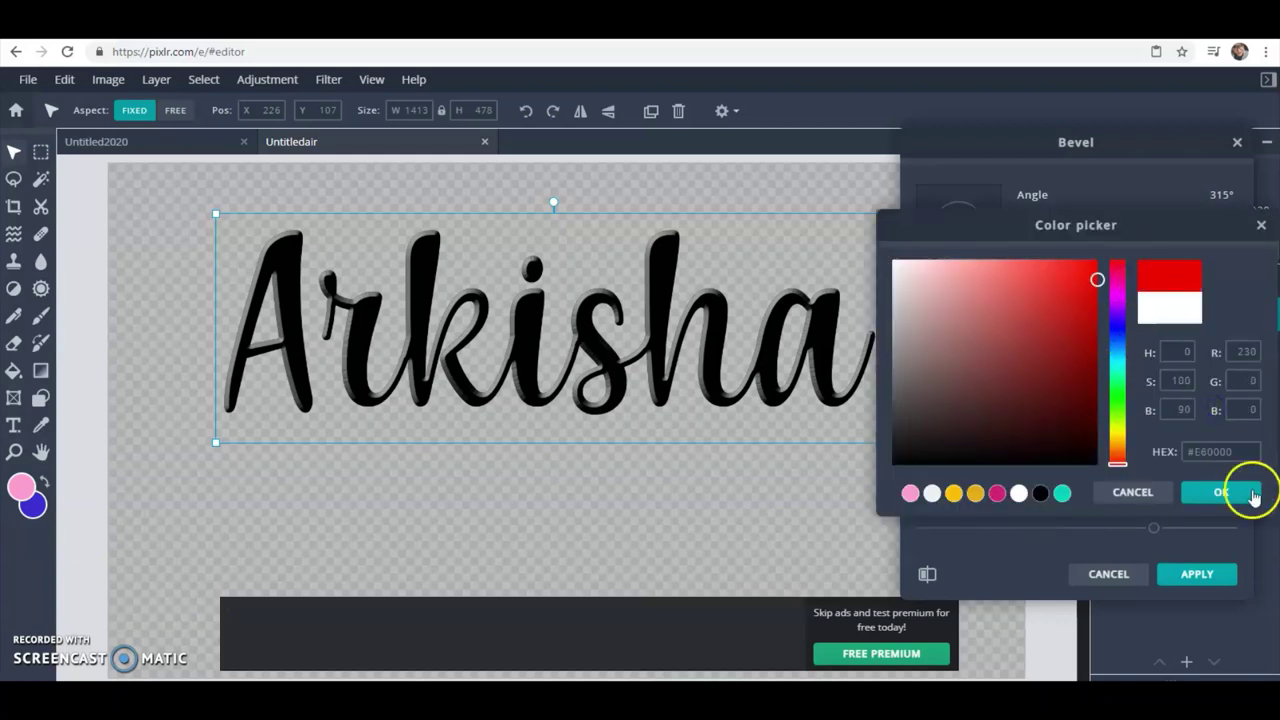
{"action": "left_click", "coordinate": [1196, 408]}
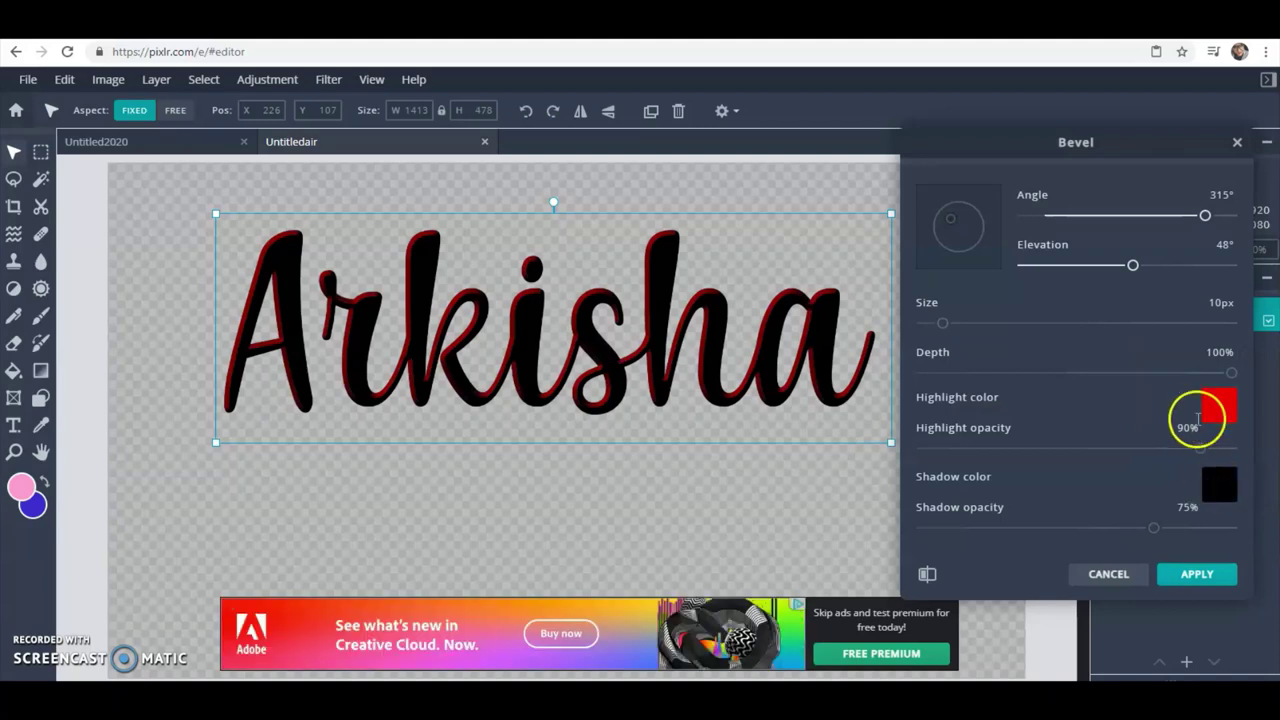
{"action": "left_click", "coordinate": [1092, 303]}
{"action": "left_click_drag", "start_coordinate": [1042, 277], "coordinate": [1015, 262]}
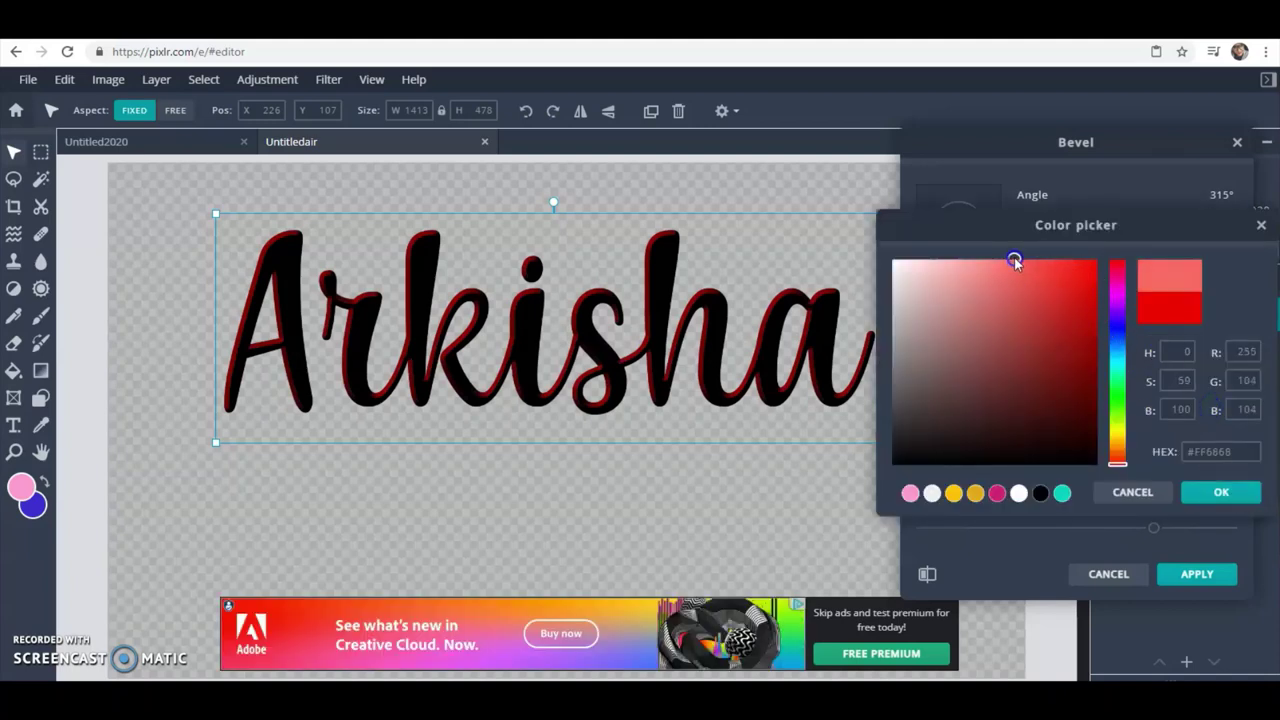
{"action": "left_click", "coordinate": [1216, 491]}
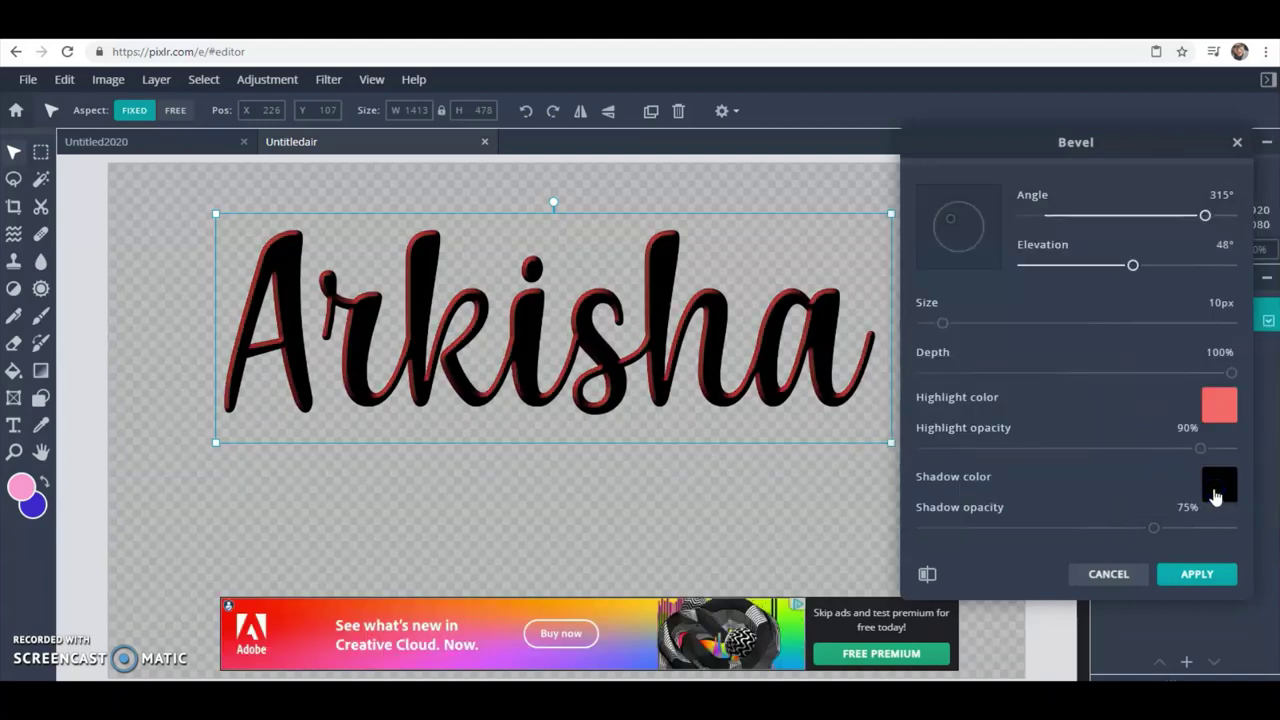
Step: Set the bevel's highlight color to white #FFFFFF and its elevation to 47°
{"action": "left_click", "coordinate": [1219, 405]}
{"action": "mouse_move", "coordinate": [1012, 339]}
{"action": "left_mouse_down"}
{"action": "mouse_move", "coordinate": [951, 271]}
{"action": "mouse_move", "coordinate": [870, 252]}
{"action": "left_mouse_up"}
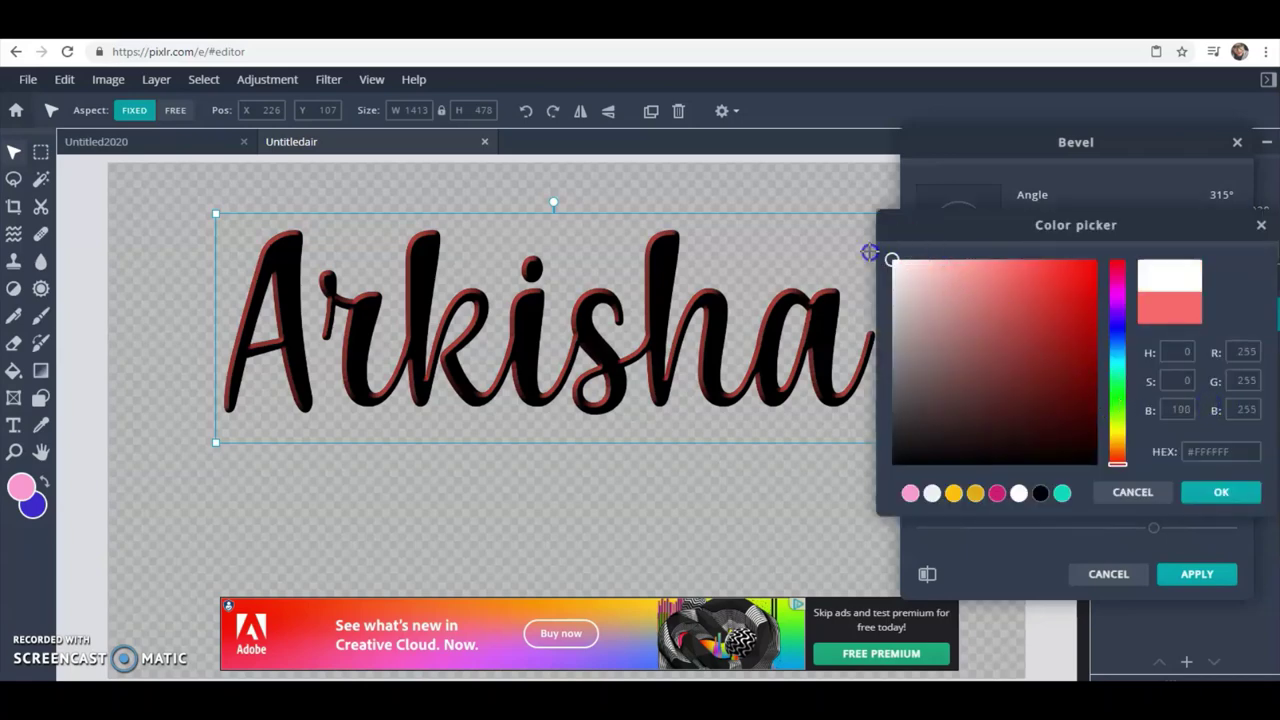
{"action": "left_click", "coordinate": [1219, 491]}
{"action": "mouse_move", "coordinate": [1132, 266]}
{"action": "left_mouse_down"}
{"action": "mouse_move", "coordinate": [1163, 268]}
{"action": "mouse_move", "coordinate": [1116, 272]}
{"action": "mouse_move", "coordinate": [1133, 268]}
{"action": "left_mouse_up"}
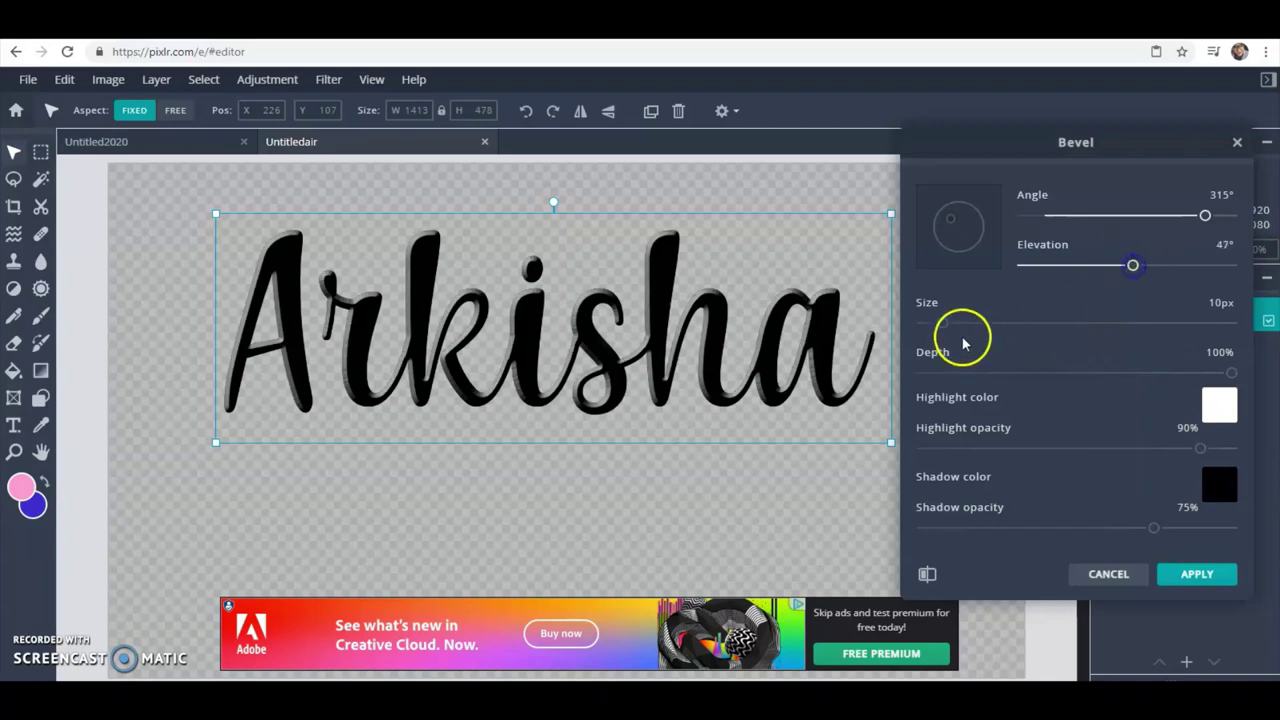
Step: Set the bevel's size to 14 px, depth to 96%, highlight opacity to 96% and shadow opacity to 35%
{"action": "mouse_move", "coordinate": [942, 323]}
{"action": "left_mouse_down"}
{"action": "mouse_move", "coordinate": [960, 330]}
{"action": "mouse_move", "coordinate": [952, 323]}
{"action": "left_mouse_up"}
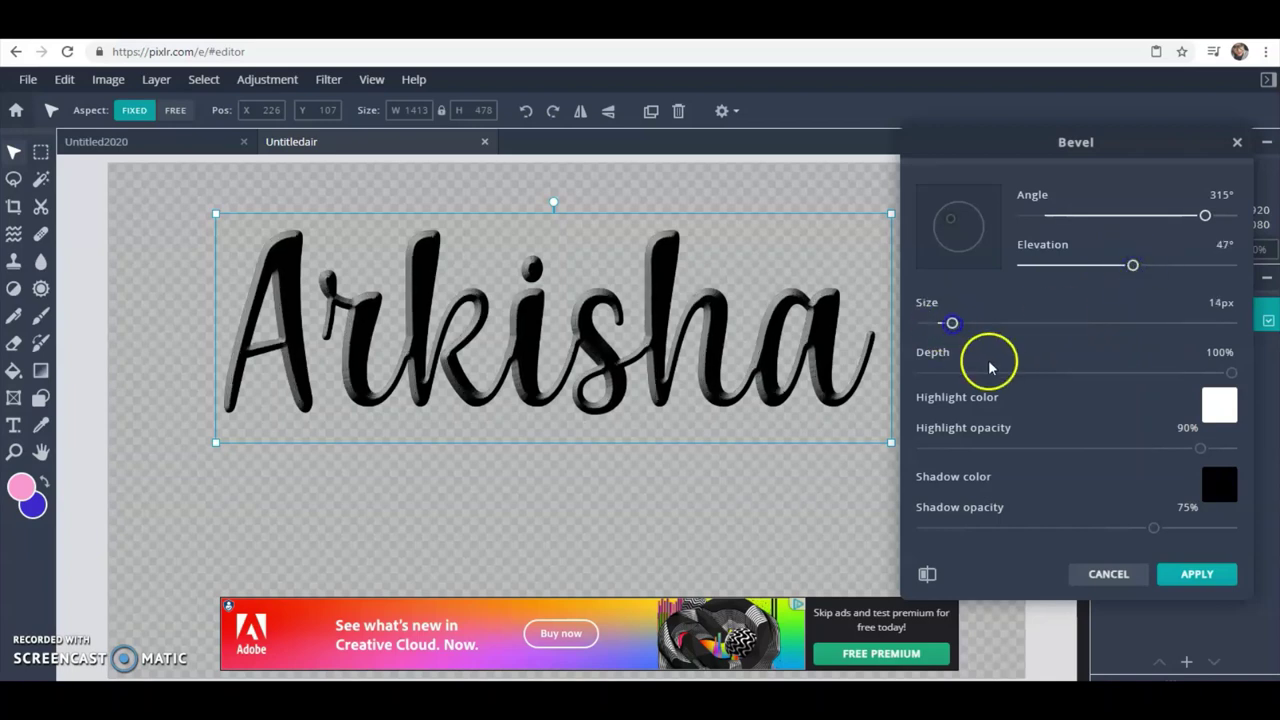
{"action": "left_click_drag", "start_coordinate": [1233, 372], "coordinate": [1145, 374]}
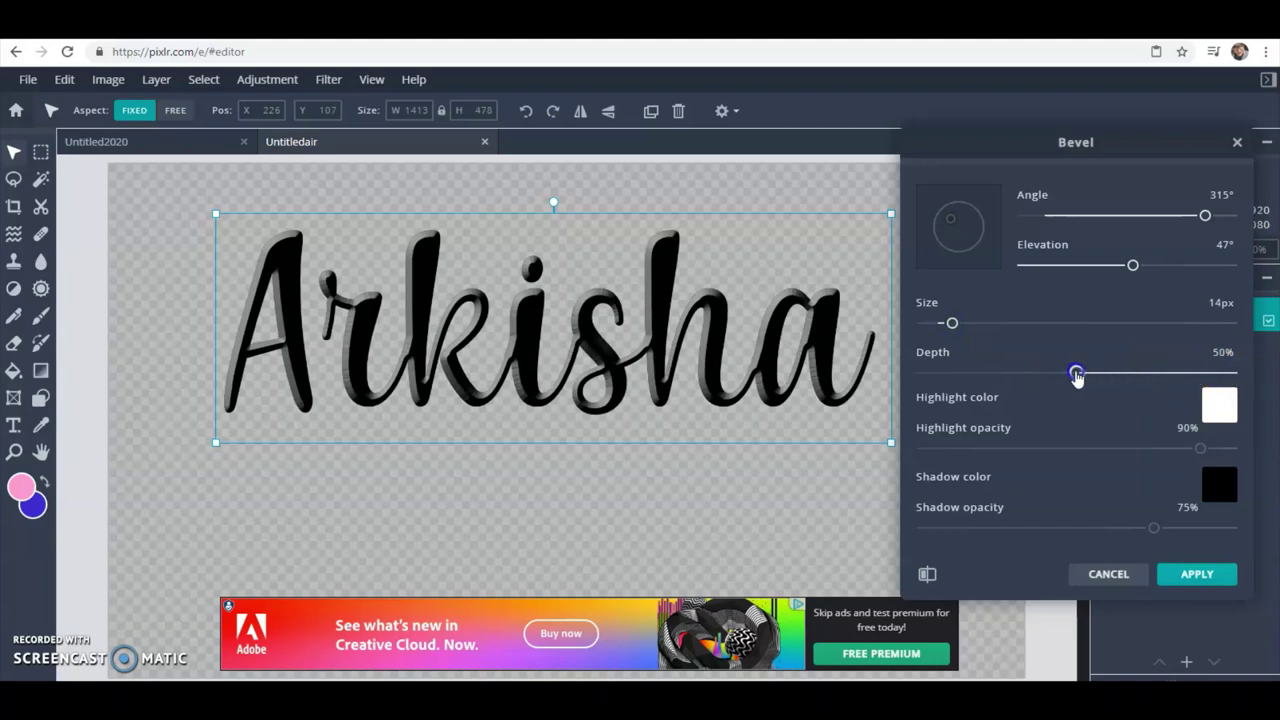
{"action": "left_click_drag", "start_coordinate": [1064, 374], "coordinate": [1221, 370]}
{"action": "left_click", "coordinate": [1200, 449]}
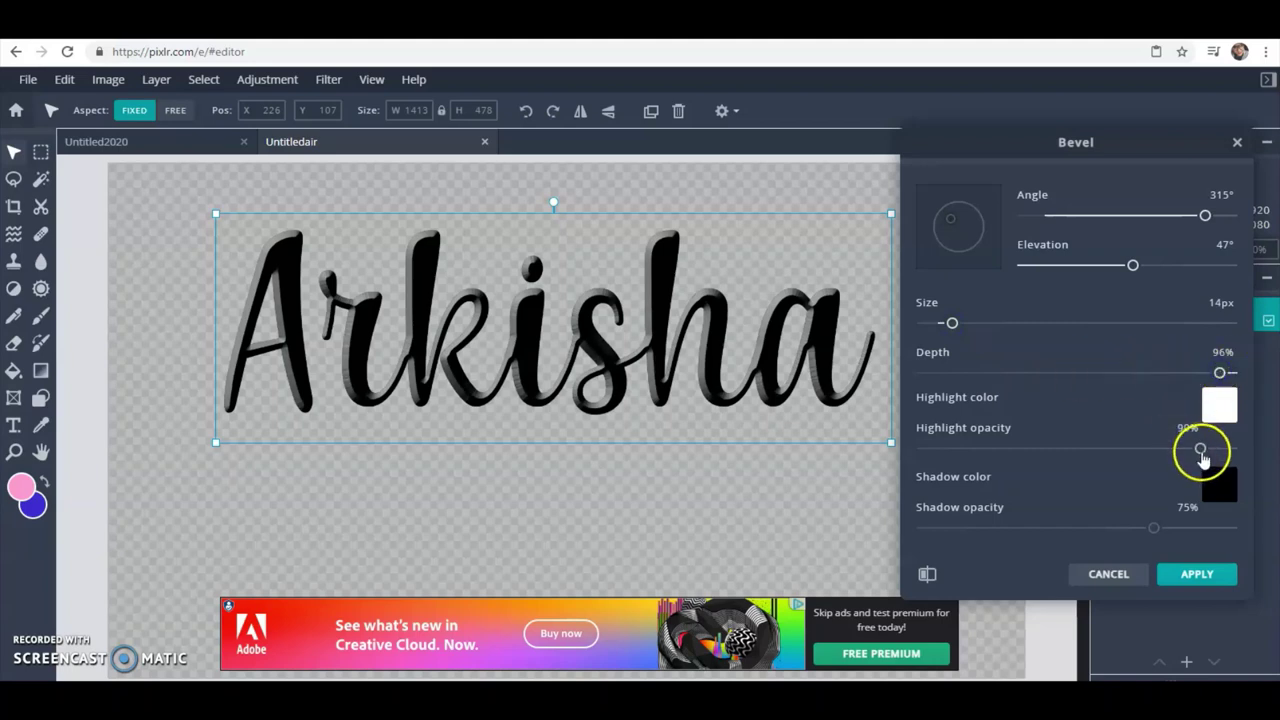
{"action": "left_click_drag", "start_coordinate": [1200, 449], "coordinate": [1220, 449]}
{"action": "left_click_drag", "start_coordinate": [1146, 529], "coordinate": [1069, 536]}
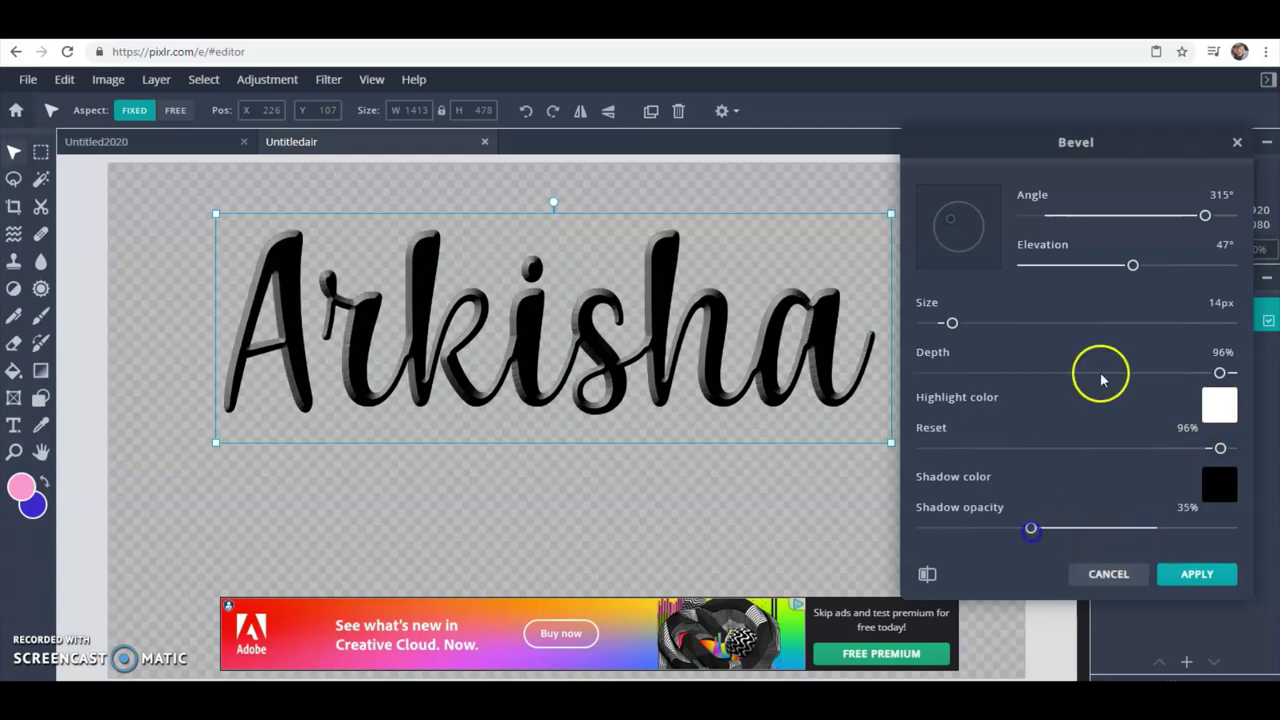
Step: Change the bevel's angle to 25° and elevation to 30°, and apply the filter to the lettering
{"action": "left_click_drag", "start_coordinate": [940, 218], "coordinate": [967, 222]}
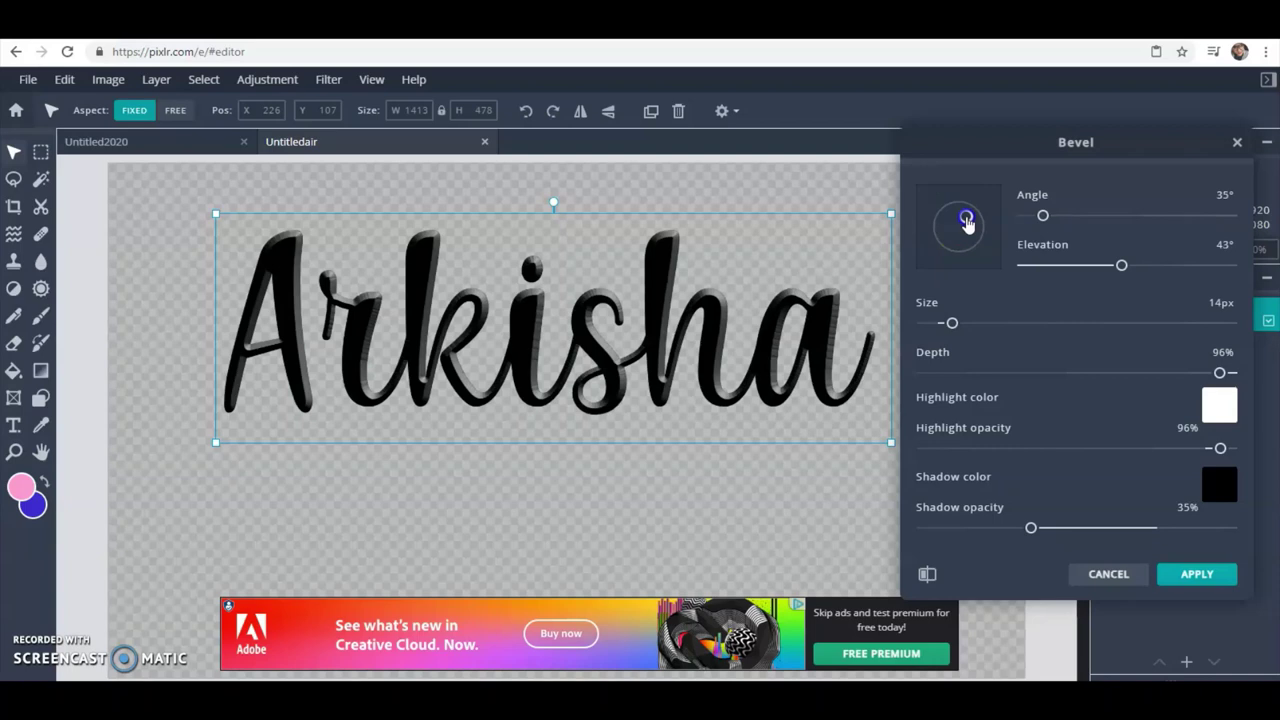
{"action": "left_click_drag", "start_coordinate": [1121, 265], "coordinate": [1083, 267]}
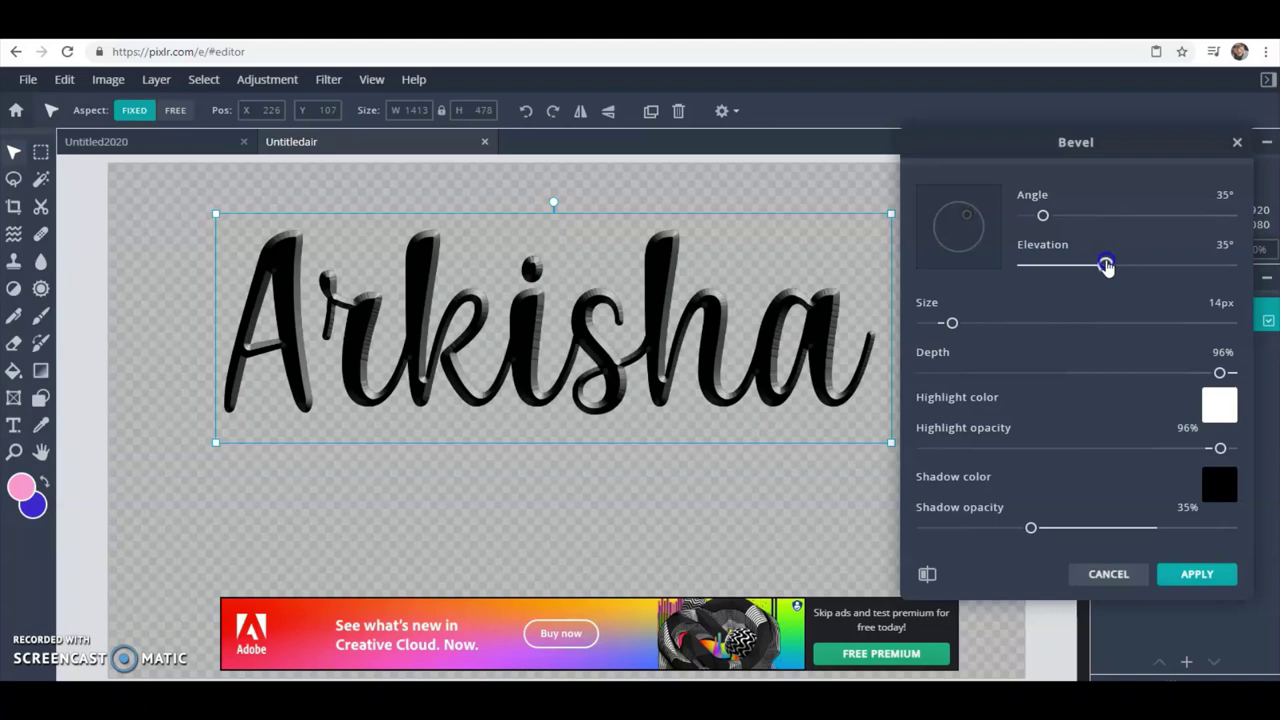
{"action": "left_click_drag", "start_coordinate": [1044, 214], "coordinate": [1040, 217]}
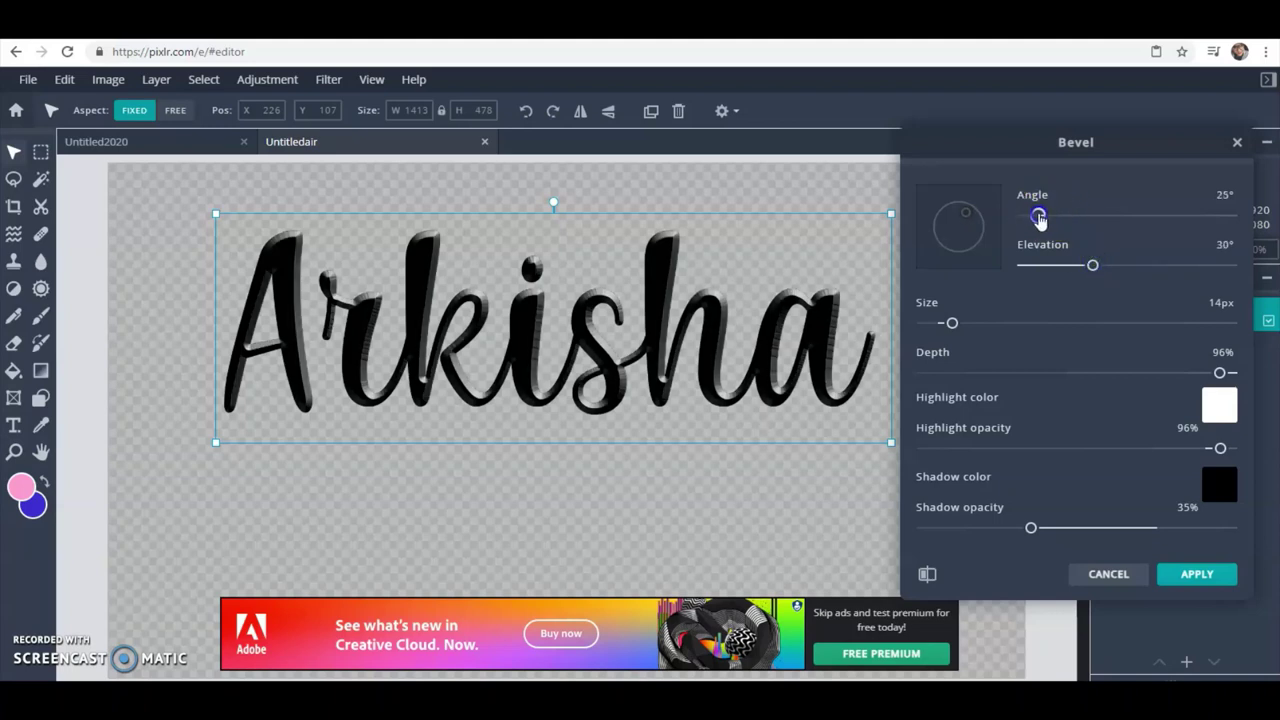
{"action": "left_click", "coordinate": [1210, 578]}
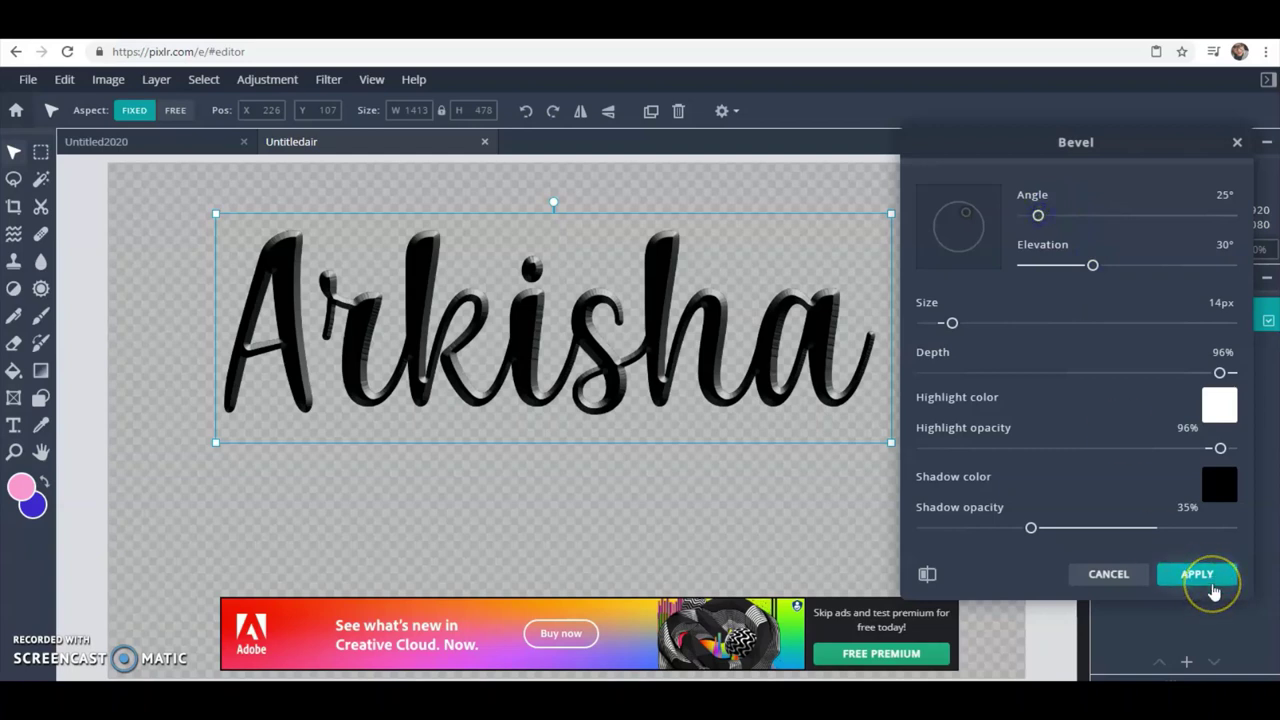
{"action": "left_click", "coordinate": [1222, 195]}
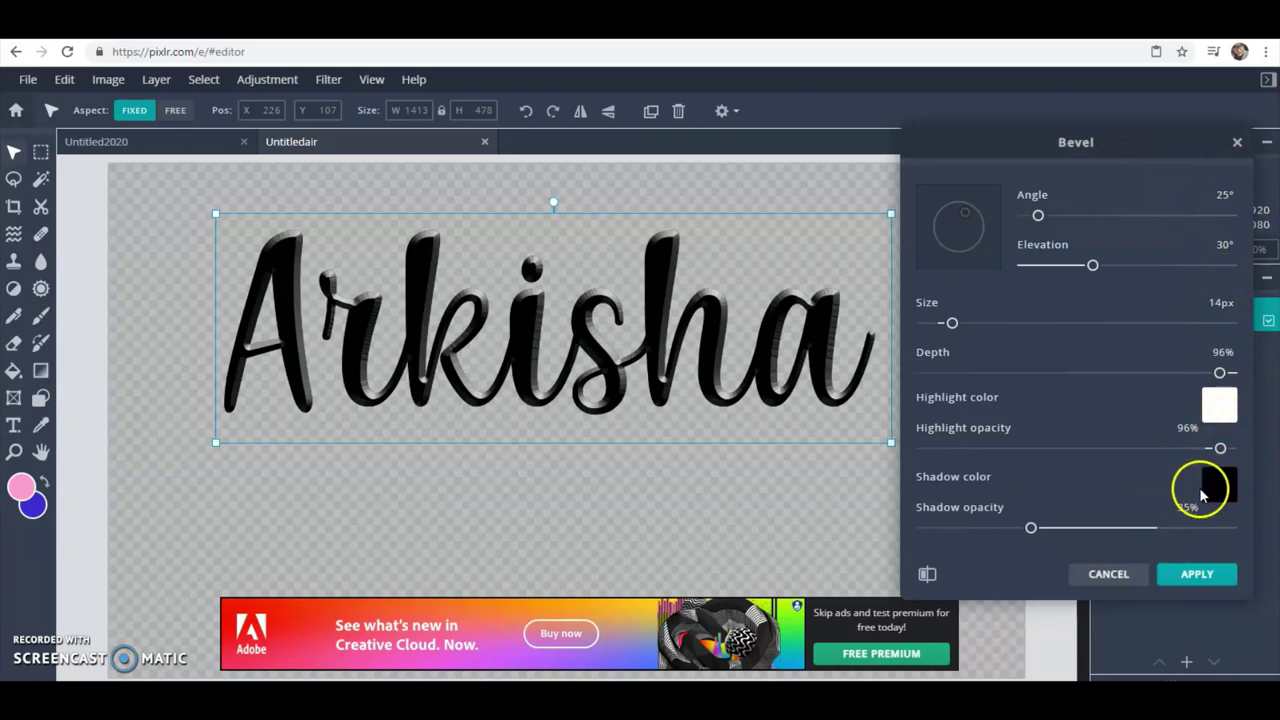
{"action": "left_click", "coordinate": [1205, 573]}
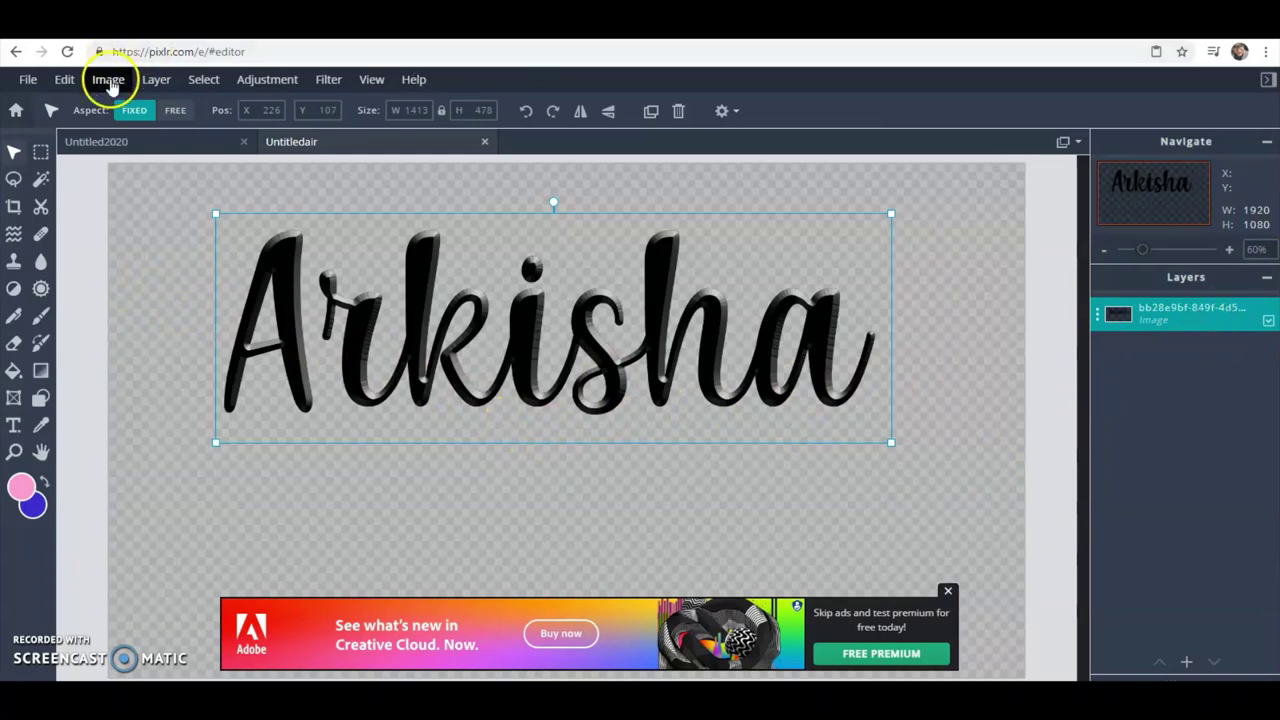
Step: Duplicate the beveled lettering layer
{"action": "left_click", "coordinate": [155, 79]}
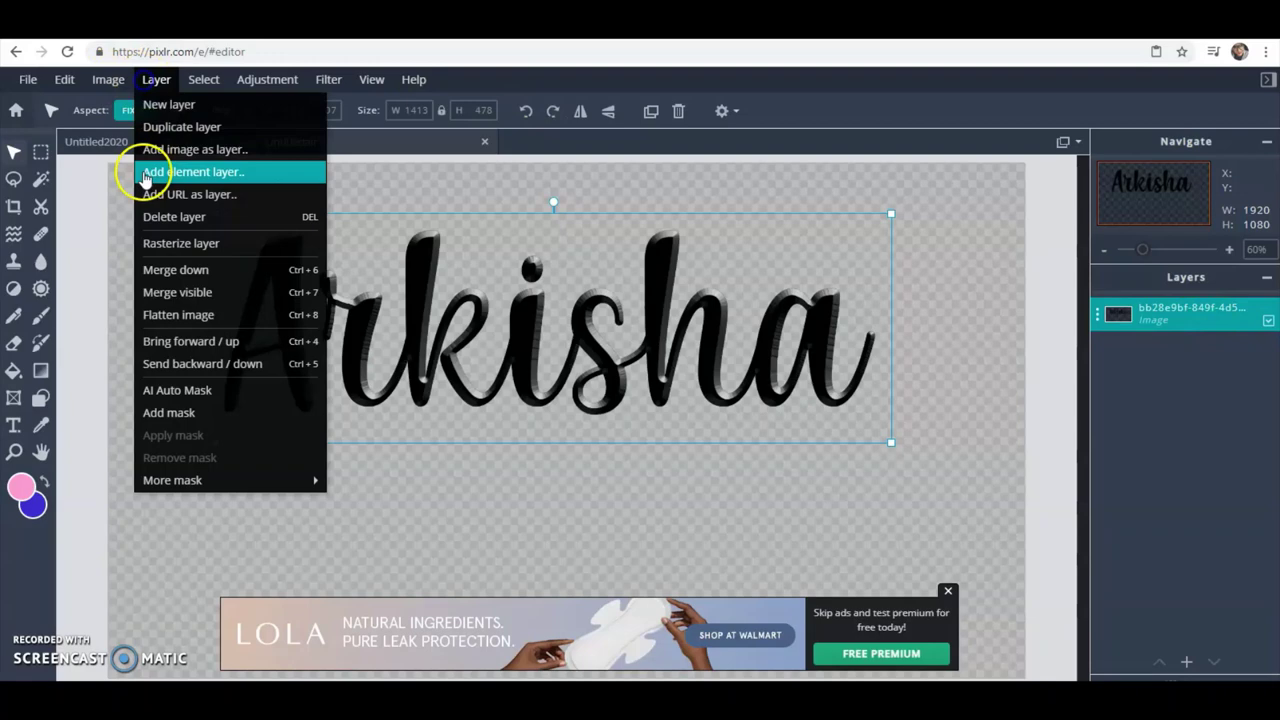
{"action": "left_click", "coordinate": [183, 128]}
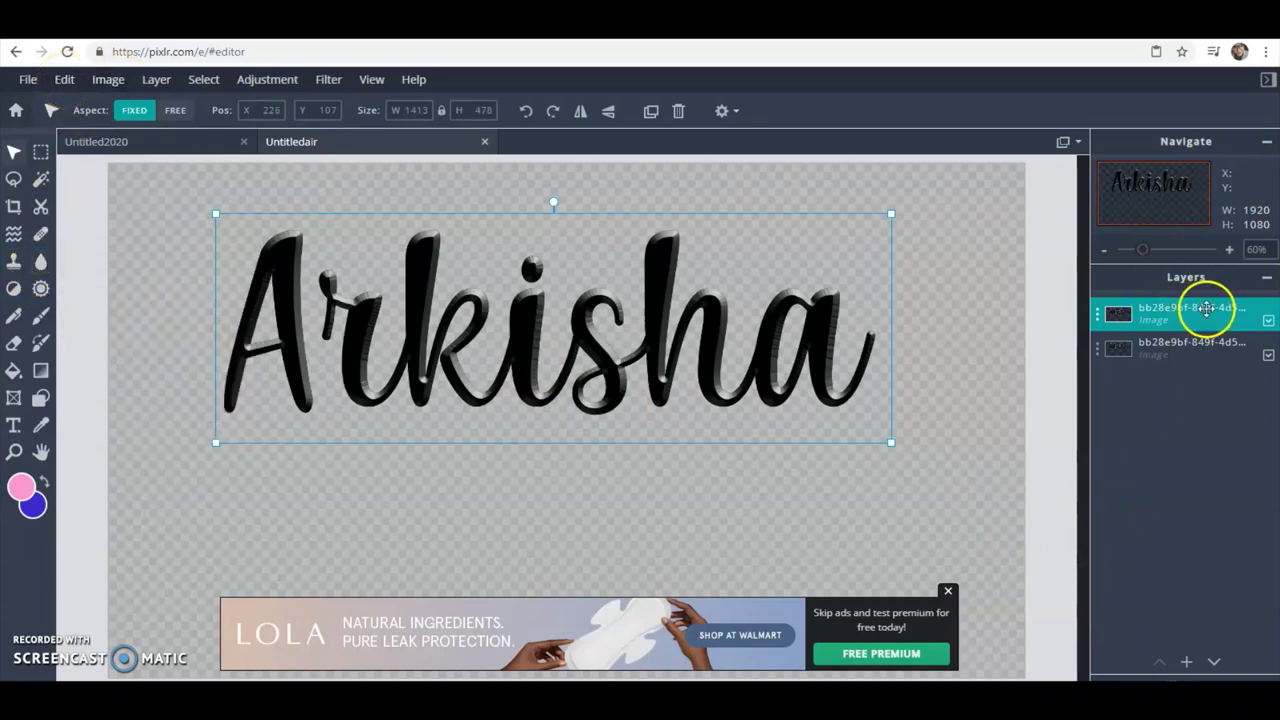
Step: Try a pink outline of size 8 around the lettering on the lower of the two layers
{"action": "left_click_drag", "start_coordinate": [1200, 309], "coordinate": [1205, 352]}
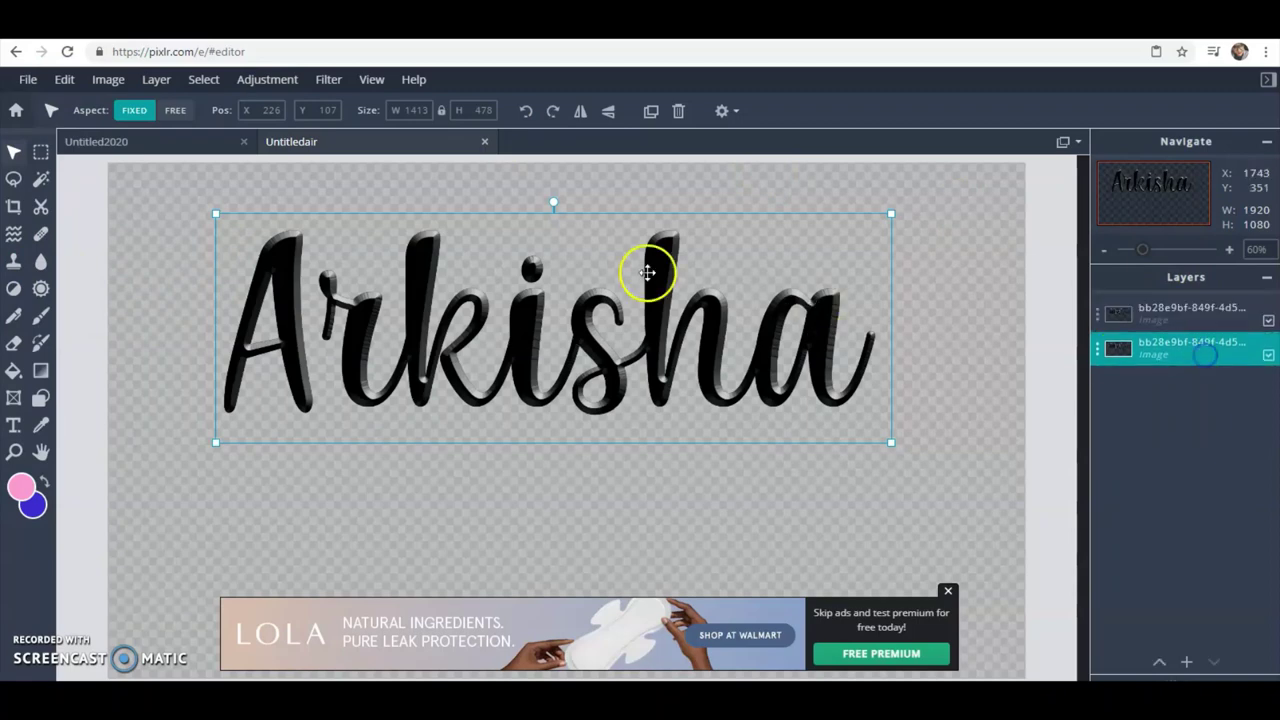
{"action": "left_click", "coordinate": [62, 80]}
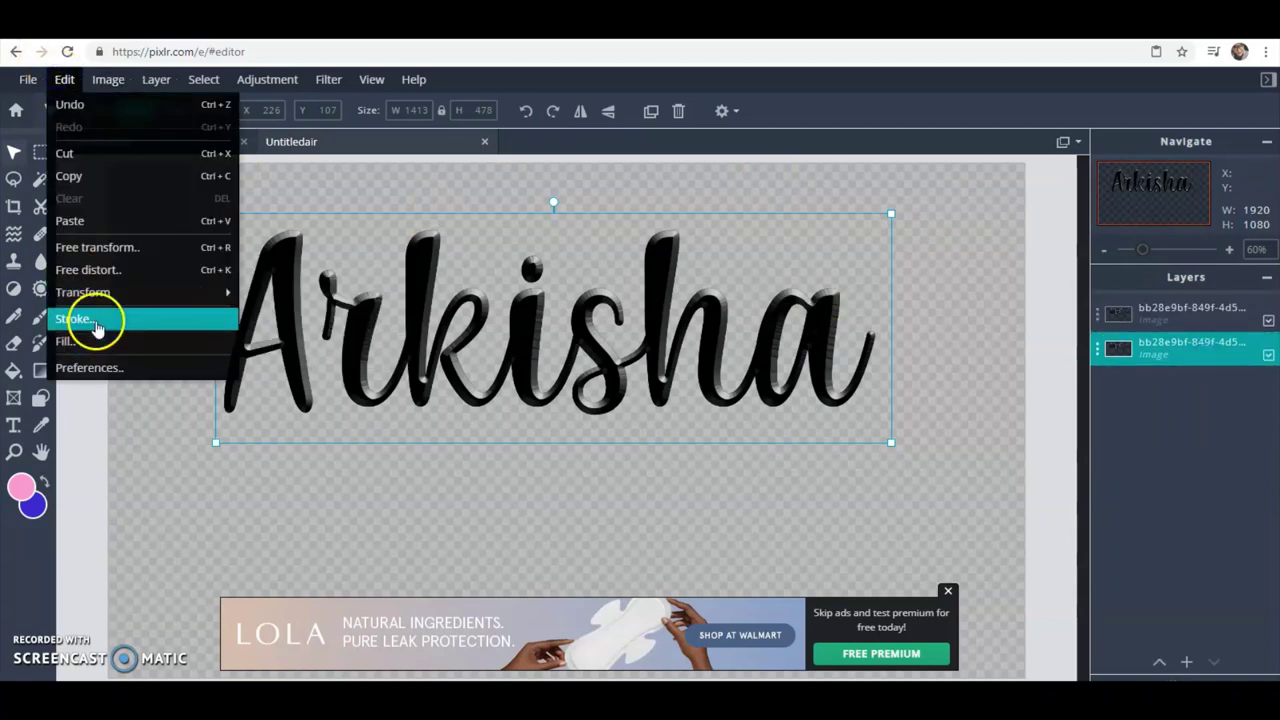
{"action": "left_click", "coordinate": [90, 320]}
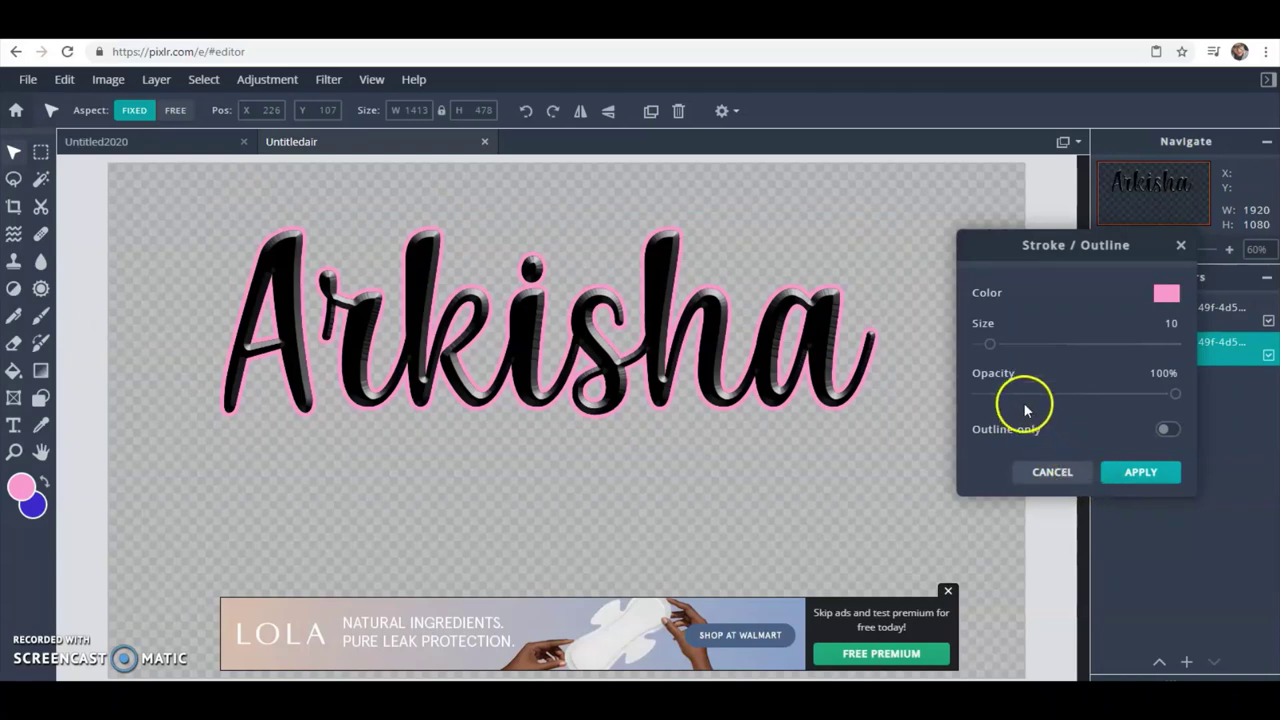
{"action": "left_click", "coordinate": [990, 345]}
{"action": "left_click", "coordinate": [1068, 476]}
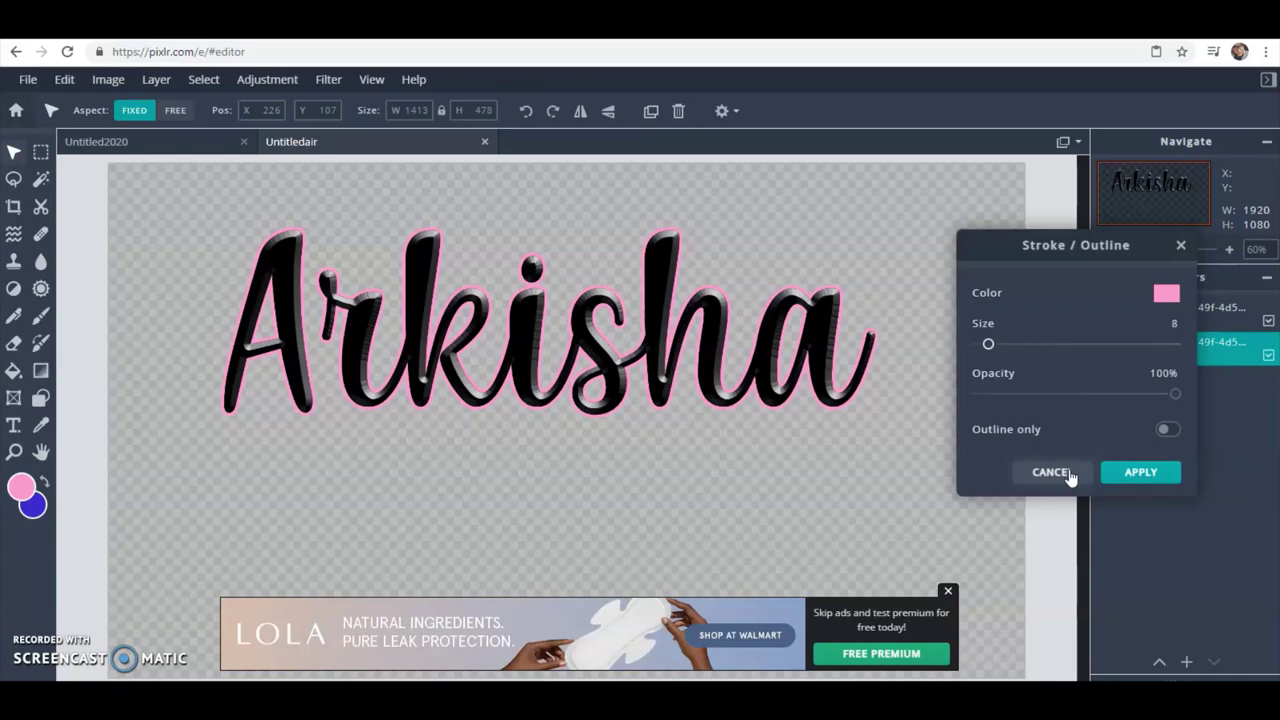
{"action": "left_click", "coordinate": [1068, 472]}
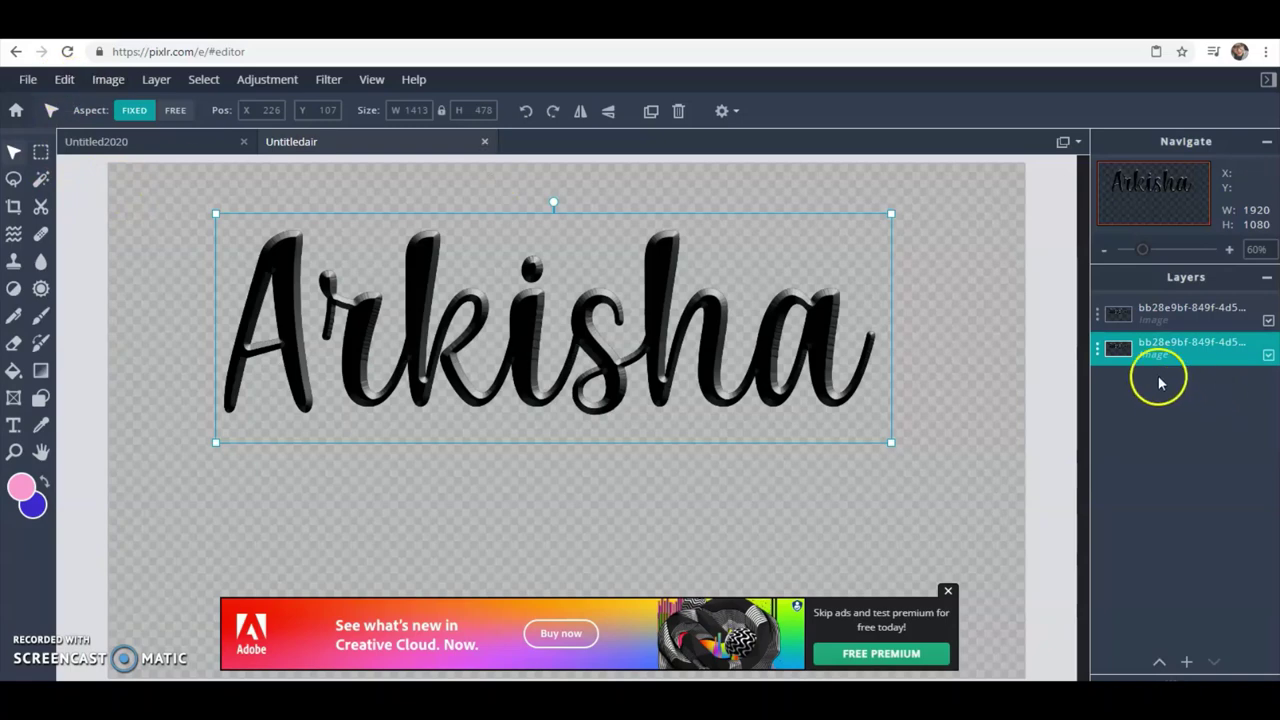
{"action": "left_click_drag", "start_coordinate": [1162, 346], "coordinate": [1160, 313]}
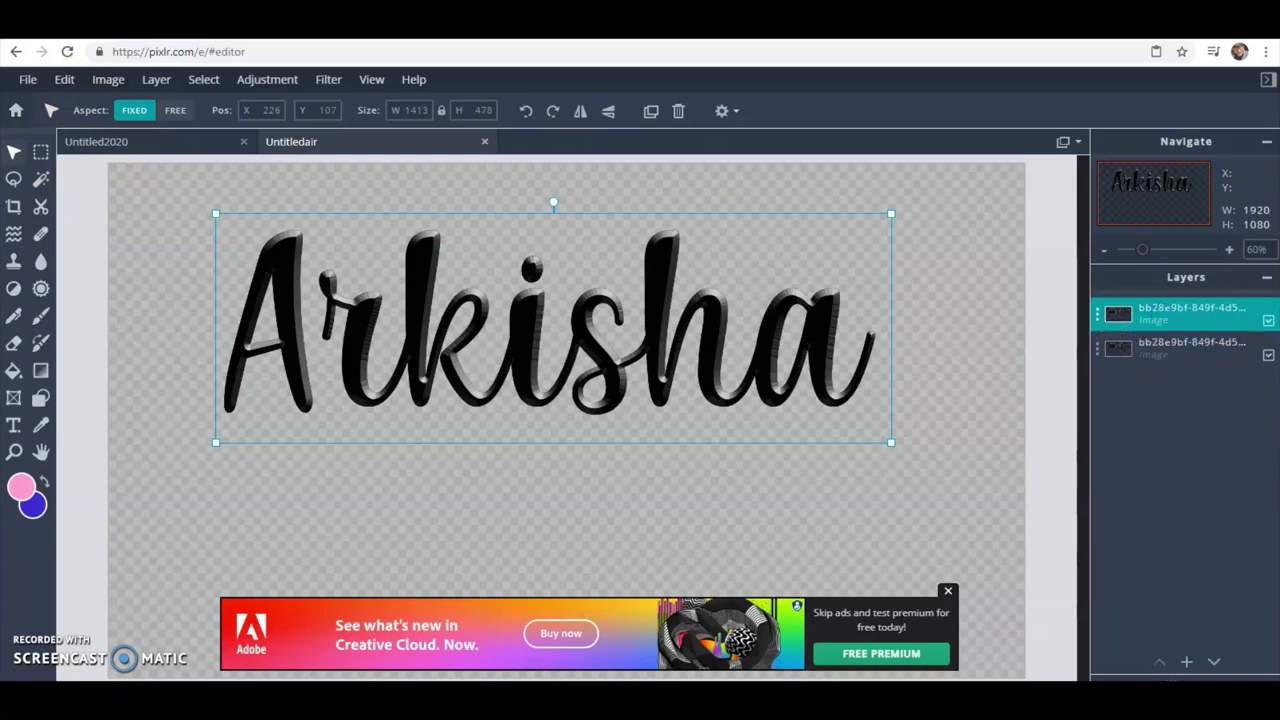
{"action": "left_click", "coordinate": [64, 79]}
{"action": "left_click", "coordinate": [66, 340]}
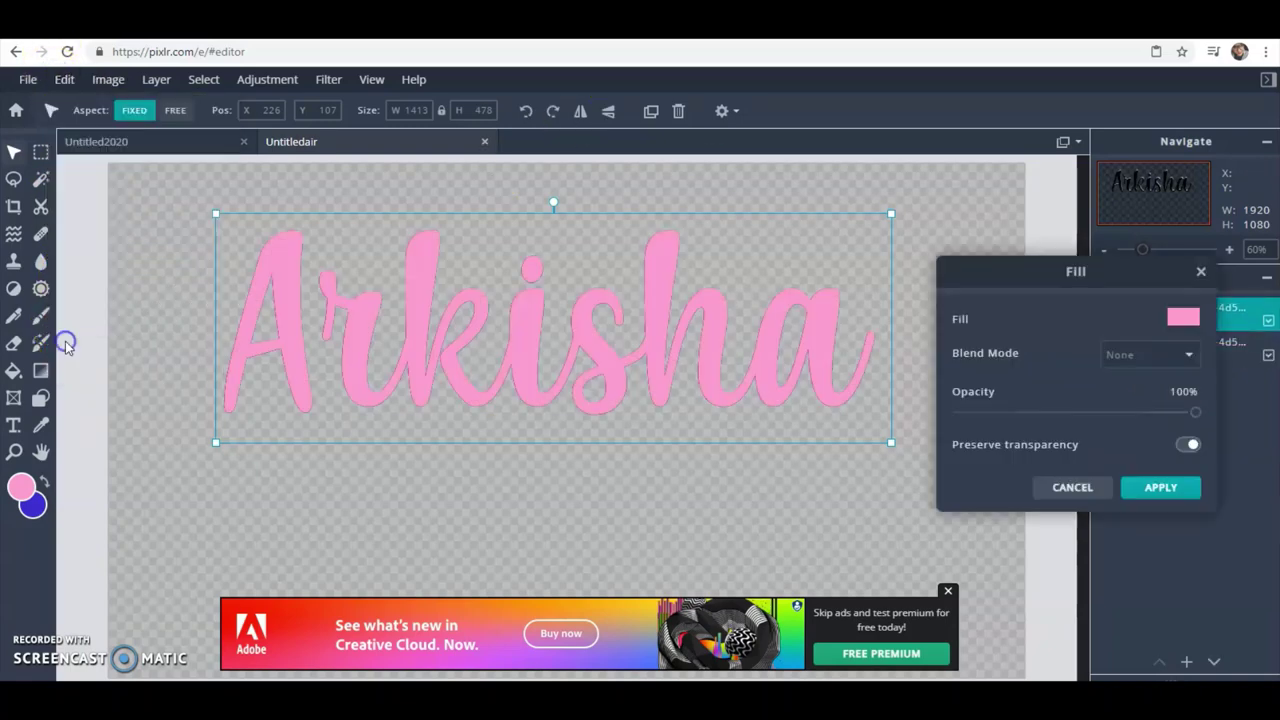
{"action": "left_click", "coordinate": [1183, 318]}
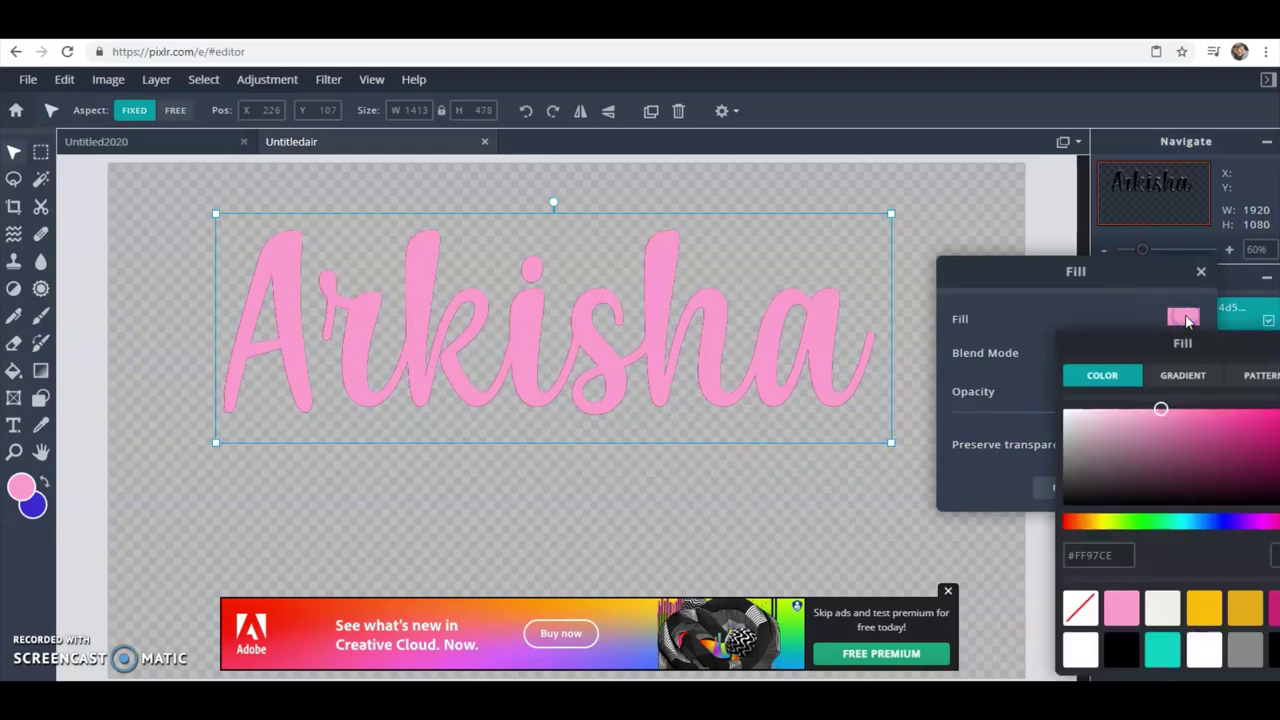
{"action": "left_click", "coordinate": [1101, 521]}
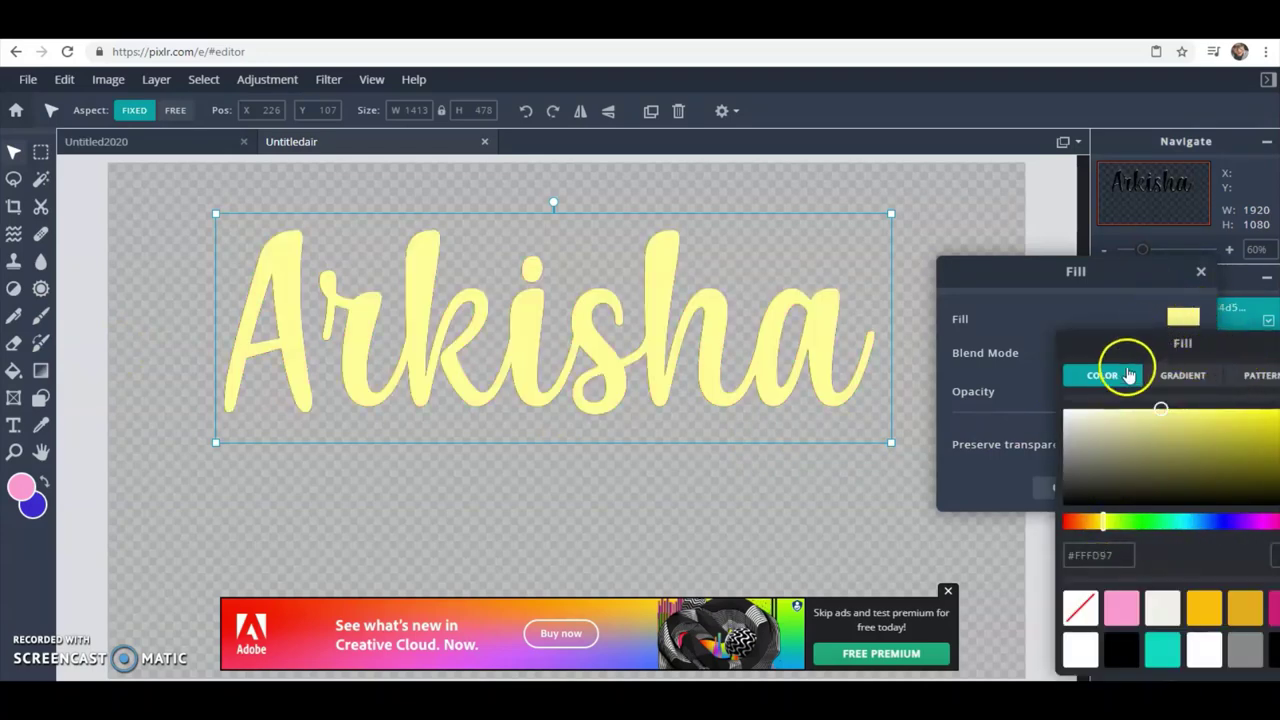
{"action": "left_click_drag", "start_coordinate": [1134, 338], "coordinate": [1030, 285]}
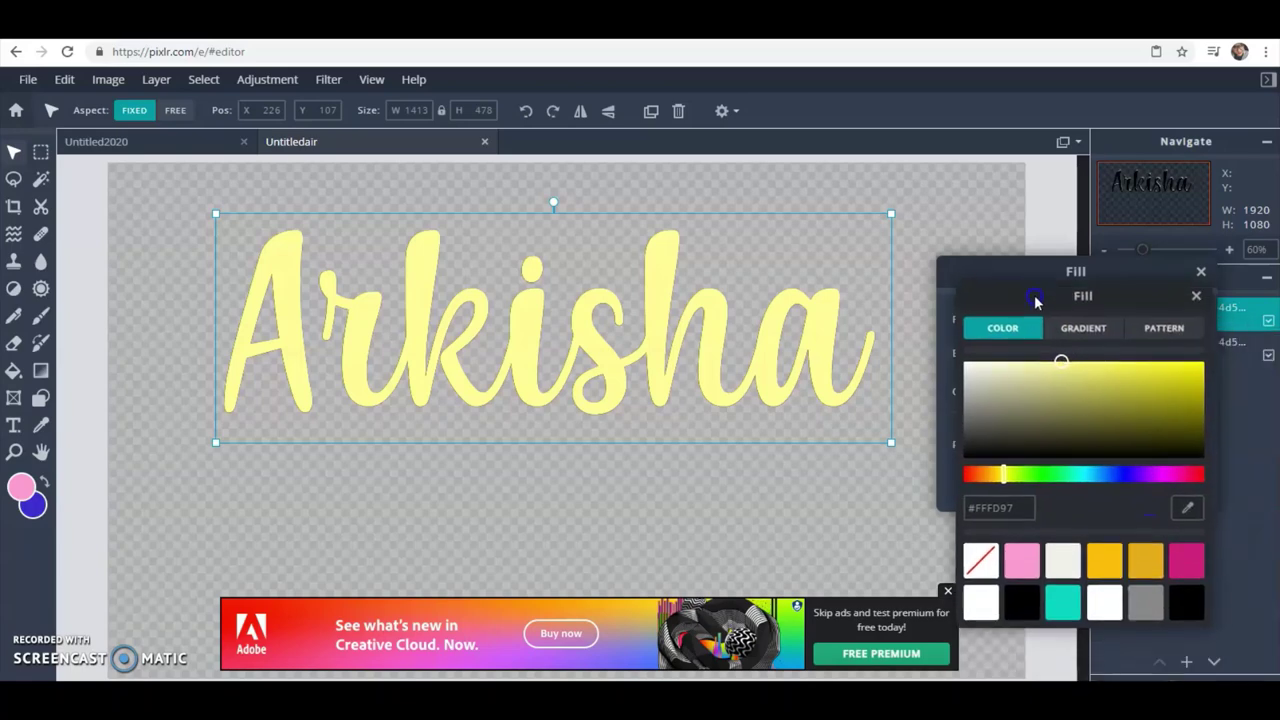
{"action": "left_click", "coordinate": [1196, 288]}
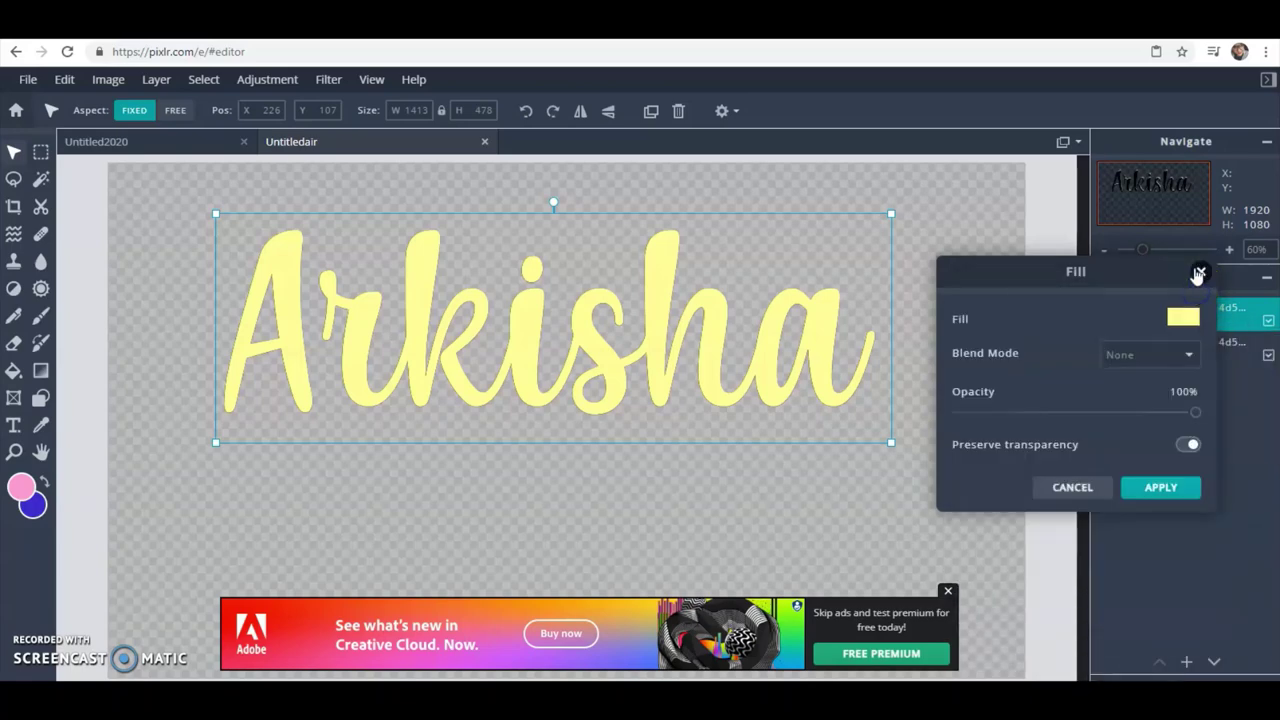
{"action": "left_click", "coordinate": [1200, 271]}
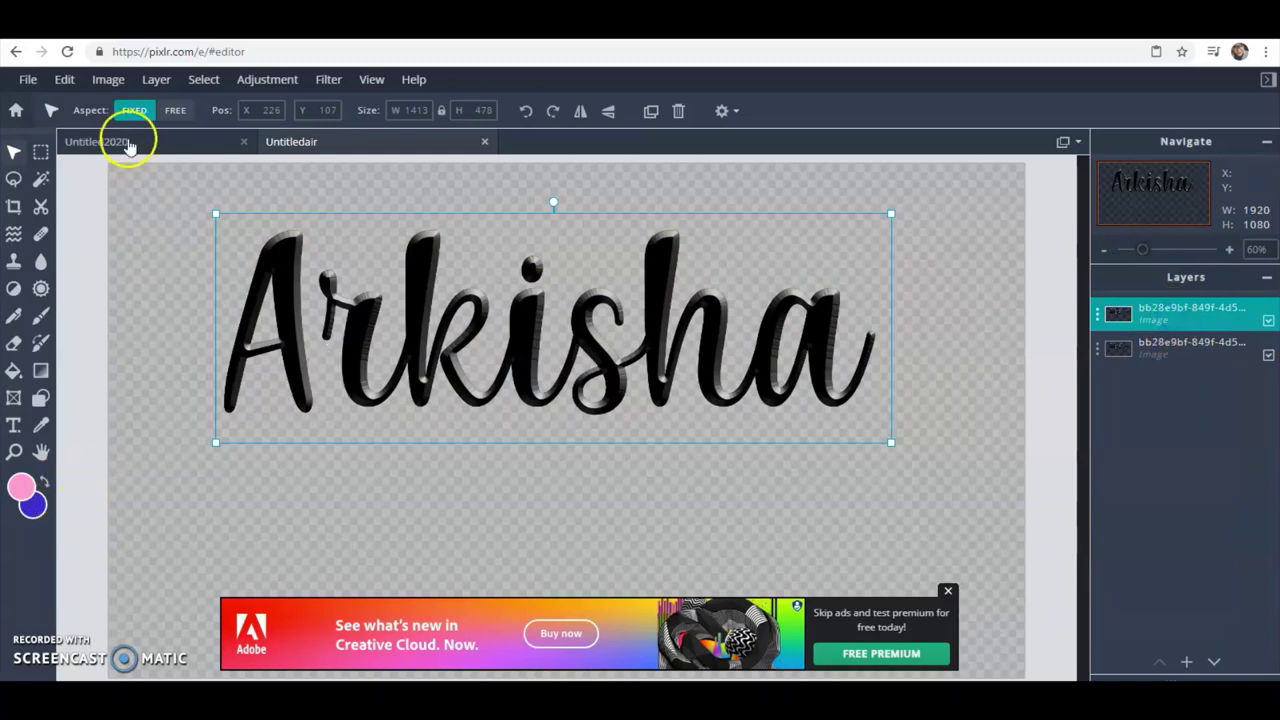
Step: Fill the upper lettering layer with light yellow #FFFC97 at 100% opacity, preserving transparency
{"action": "left_click", "coordinate": [68, 85]}
{"action": "left_click", "coordinate": [100, 338]}
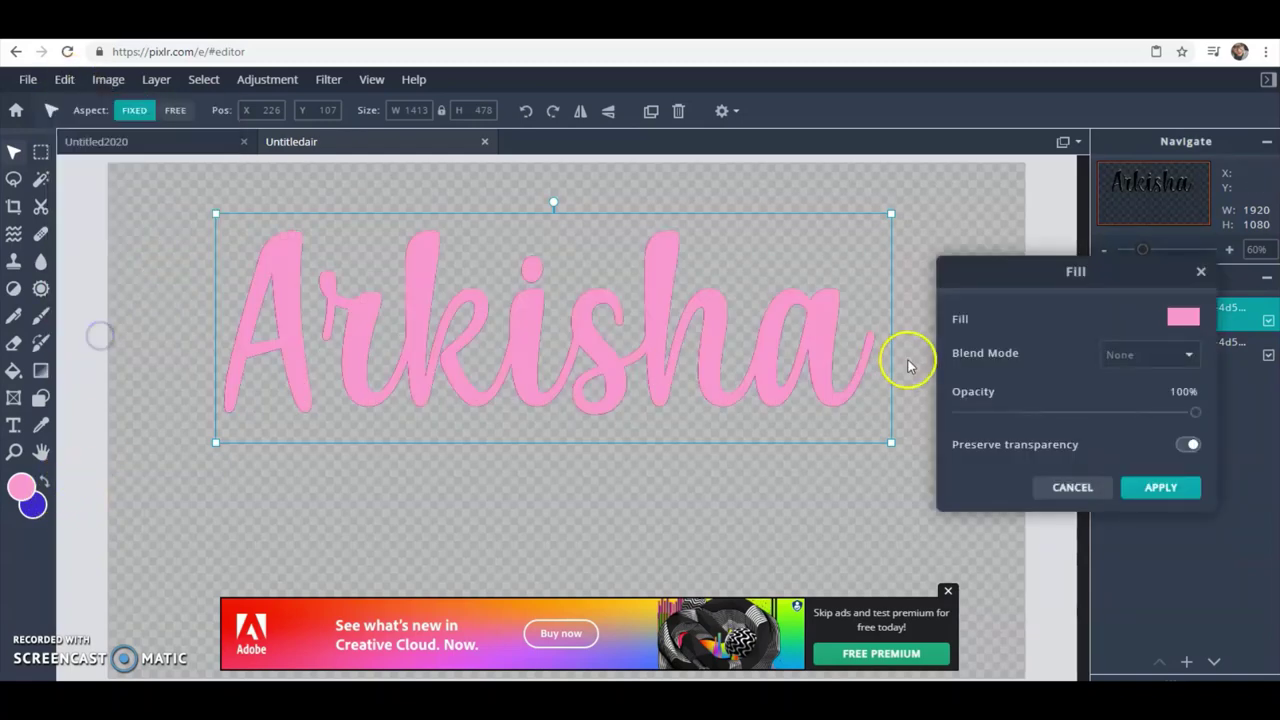
{"action": "left_click", "coordinate": [1178, 318]}
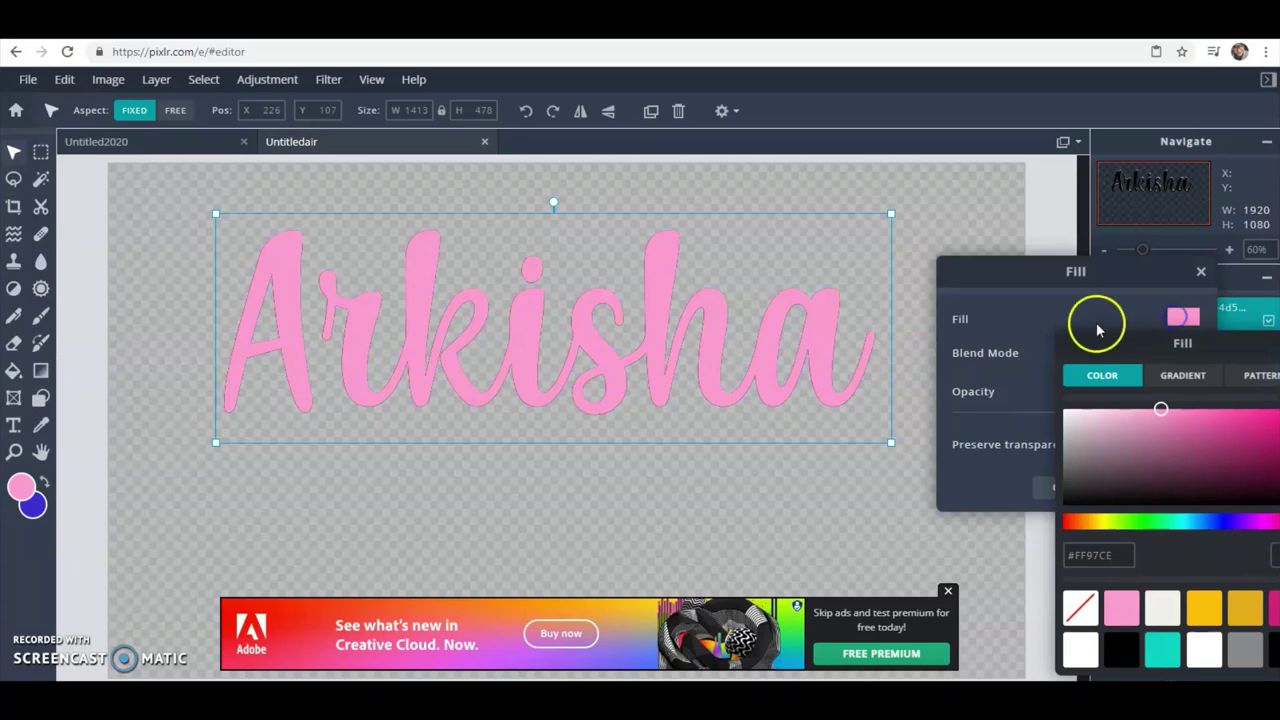
{"action": "left_click", "coordinate": [1101, 523]}
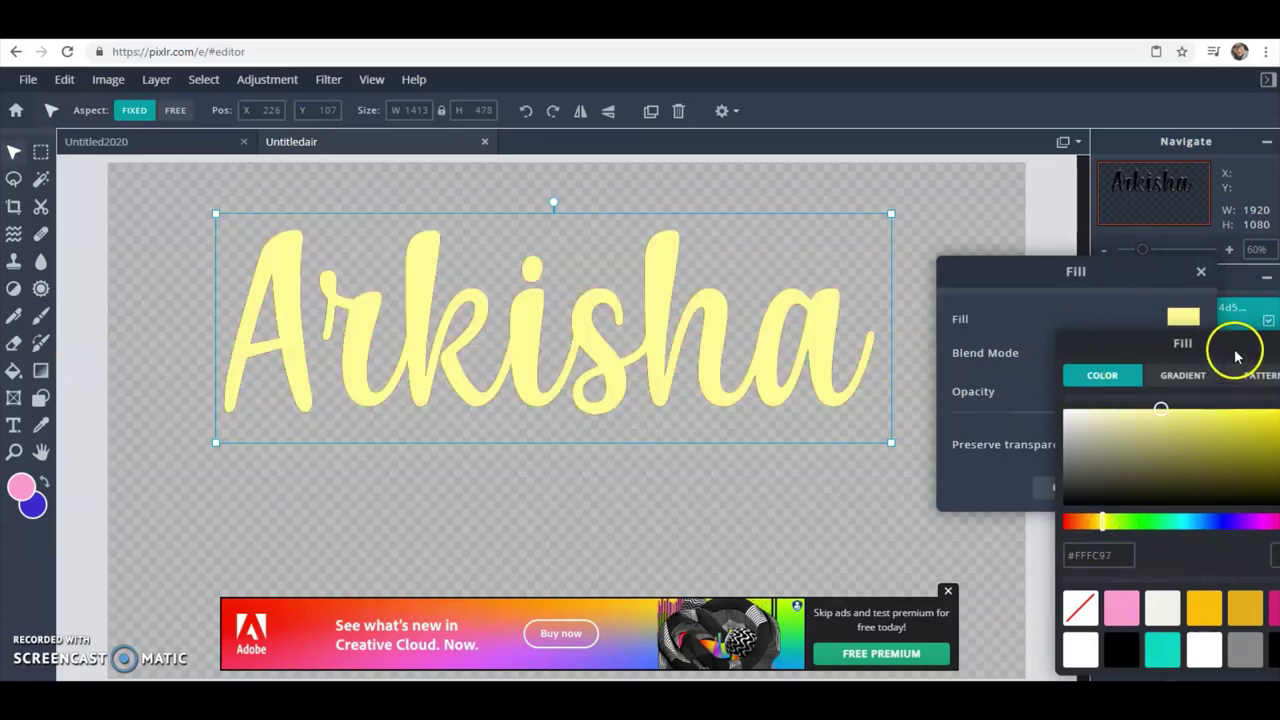
{"action": "left_click_drag", "start_coordinate": [1234, 343], "coordinate": [1110, 330]}
{"action": "left_click", "coordinate": [1133, 316]}
{"action": "left_click", "coordinate": [1160, 485]}
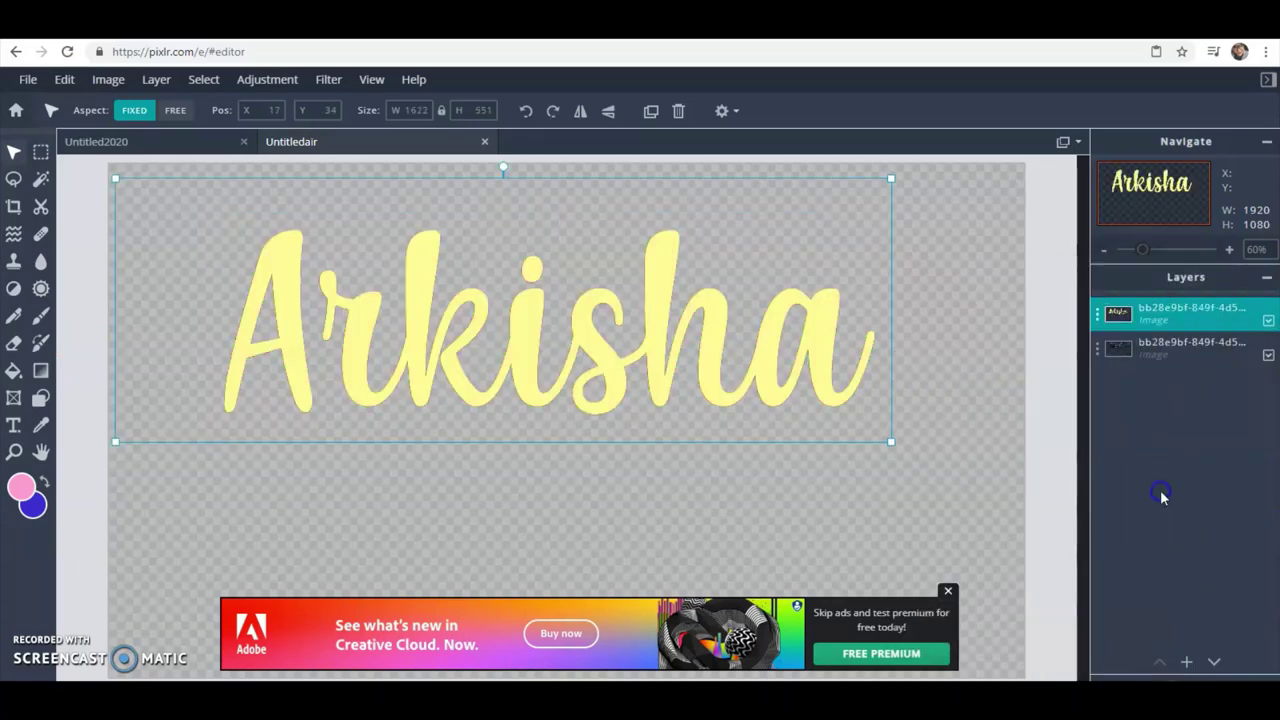
Step: Move the yellow lettering layer beneath the black beveled lettering layer
{"action": "left_click", "coordinate": [893, 405]}
{"action": "left_click", "coordinate": [65, 82]}
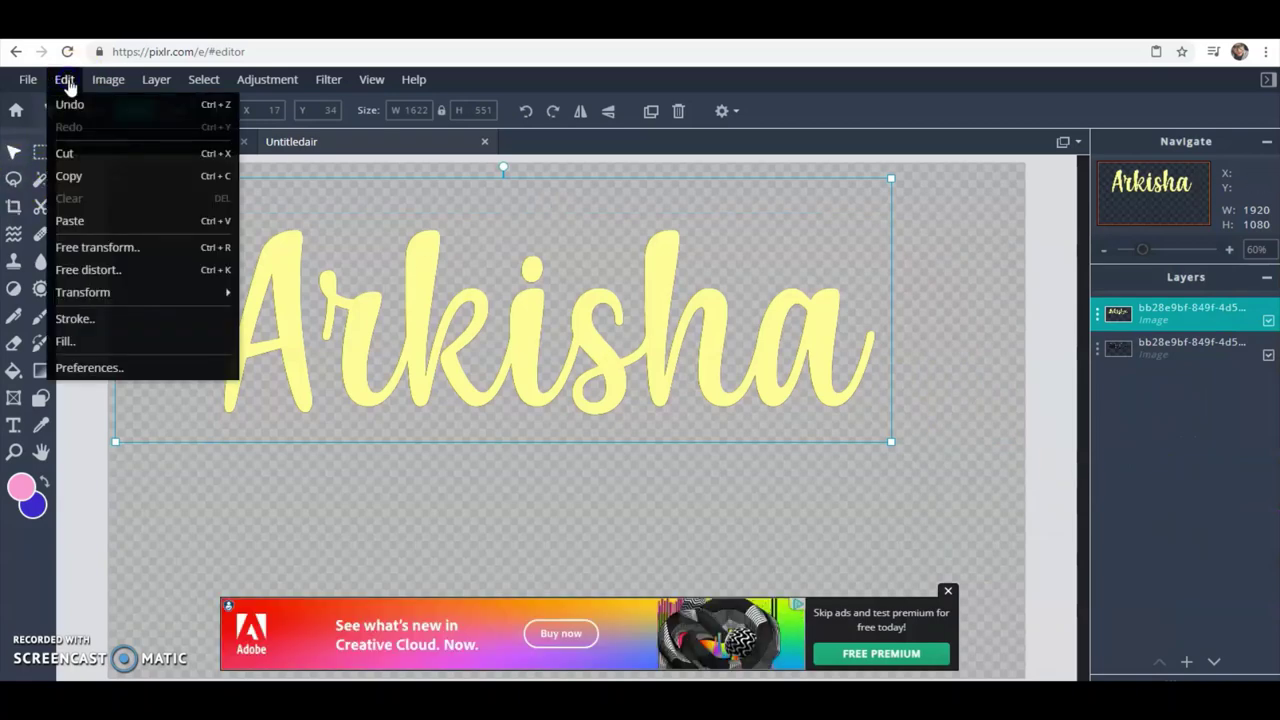
{"action": "left_click", "coordinate": [929, 263]}
{"action": "left_click_drag", "start_coordinate": [1131, 330], "coordinate": [1186, 350]}
{"action": "left_click", "coordinate": [1173, 350]}
{"action": "left_click", "coordinate": [40, 151]}
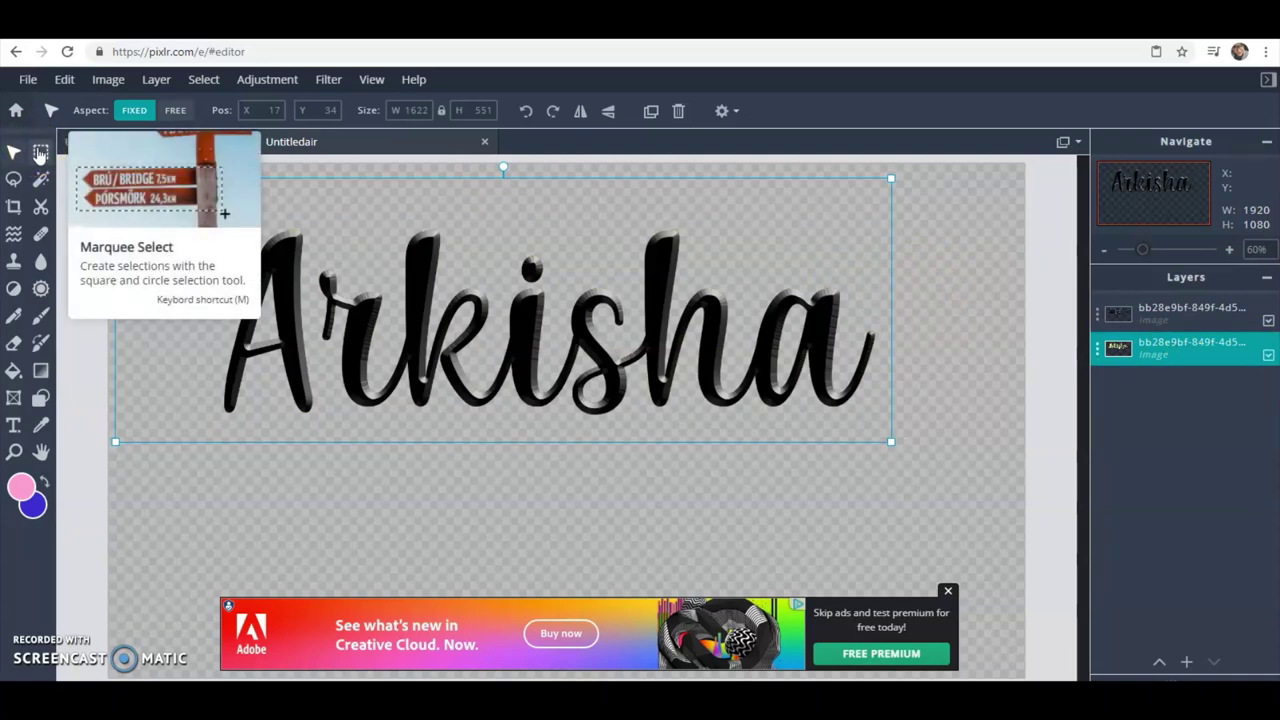
Step: Nudge the yellow lettering layer down and left to X 14, Y 43 so it is offset behind the black lettering
{"action": "key", "text": "Down"}
{"action": "key", "text": "Down"}
{"action": "key", "text": "Down"}
{"action": "key", "text": "Down"}
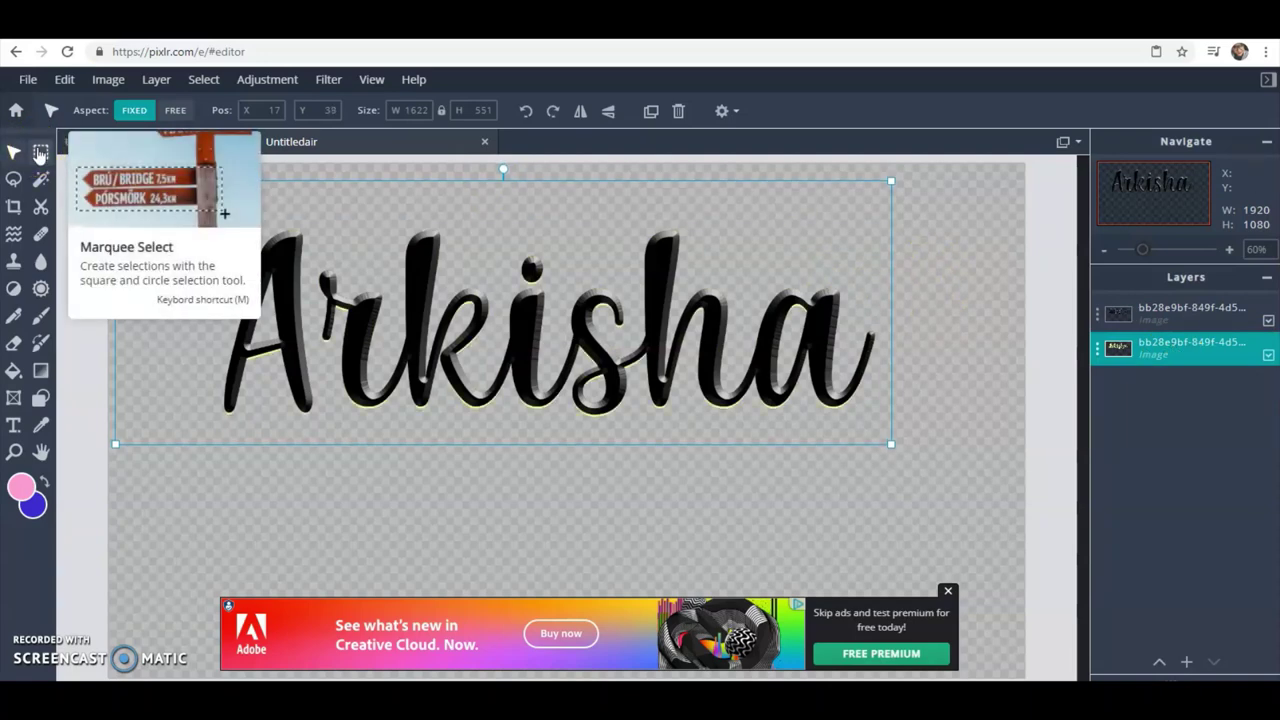
{"action": "key", "text": "Down"}
{"action": "key", "text": "Down"}
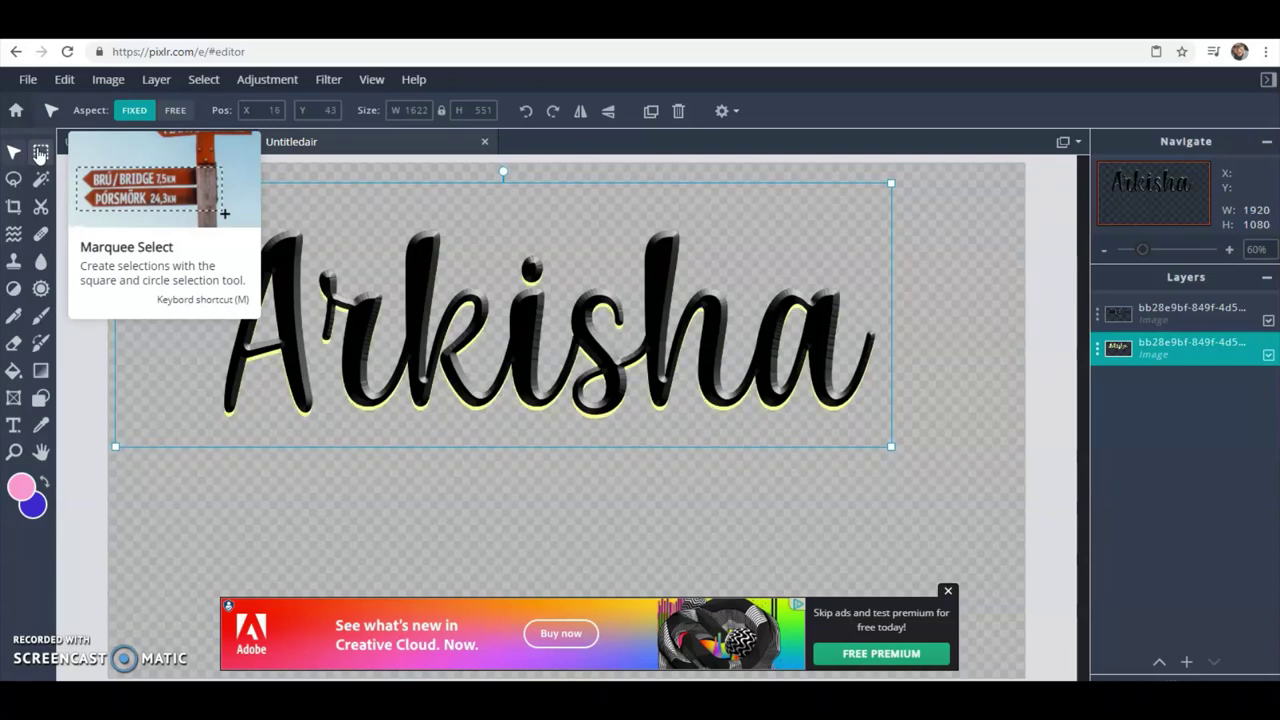
{"action": "key", "text": "Left"}
{"action": "key", "text": "Left"}
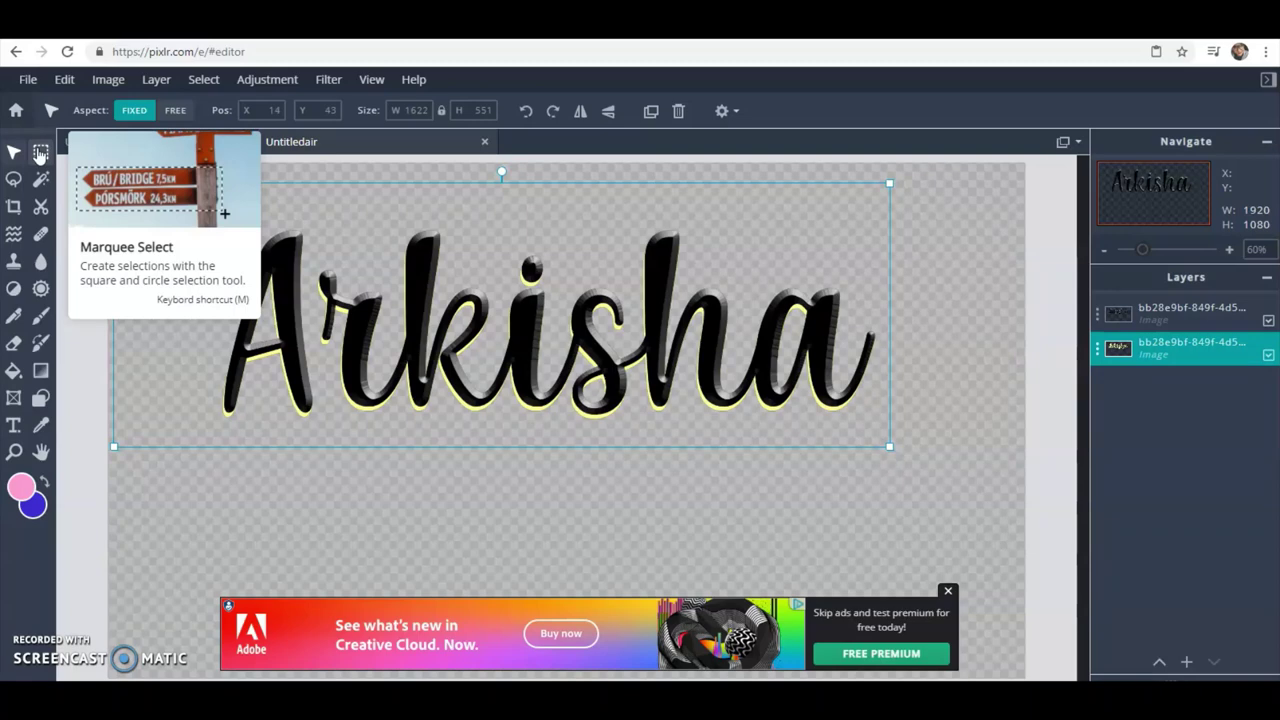
Step: Duplicate the black beveled lettering layer and move the copy to the bottom of the layer stack
{"action": "left_click", "coordinate": [1190, 313]}
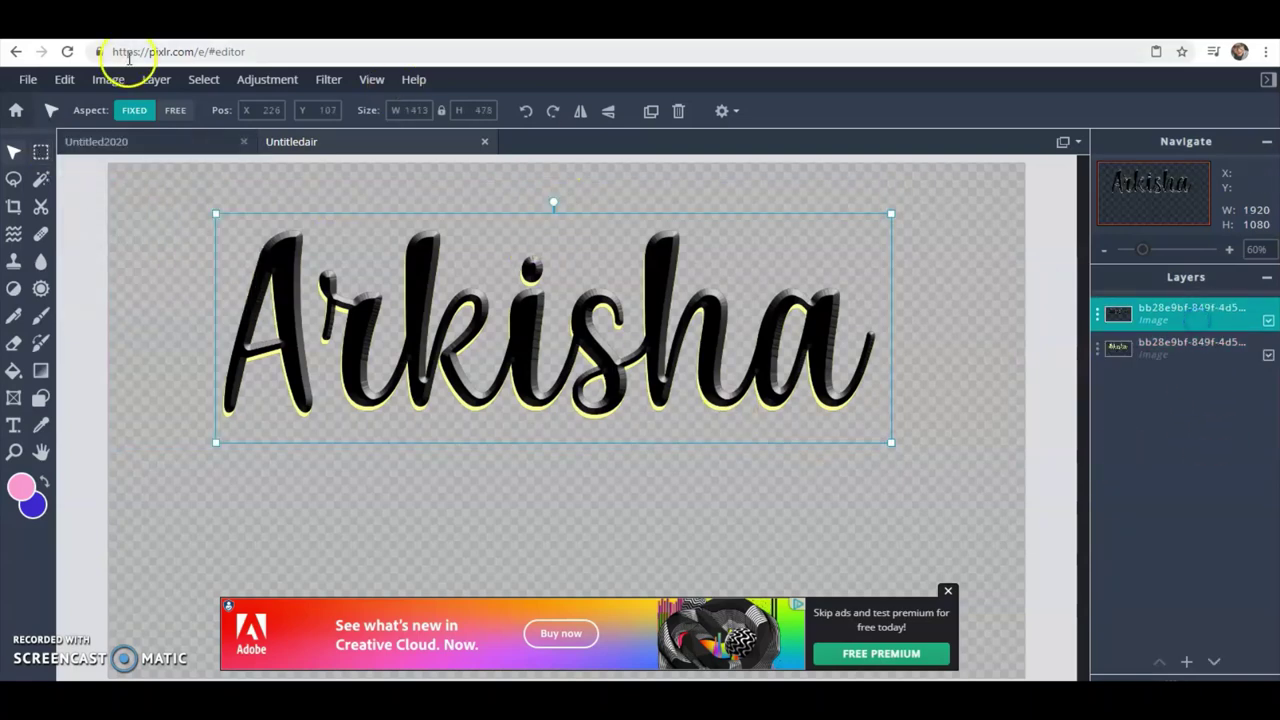
{"action": "left_click", "coordinate": [108, 80]}
{"action": "left_click", "coordinate": [130, 80]}
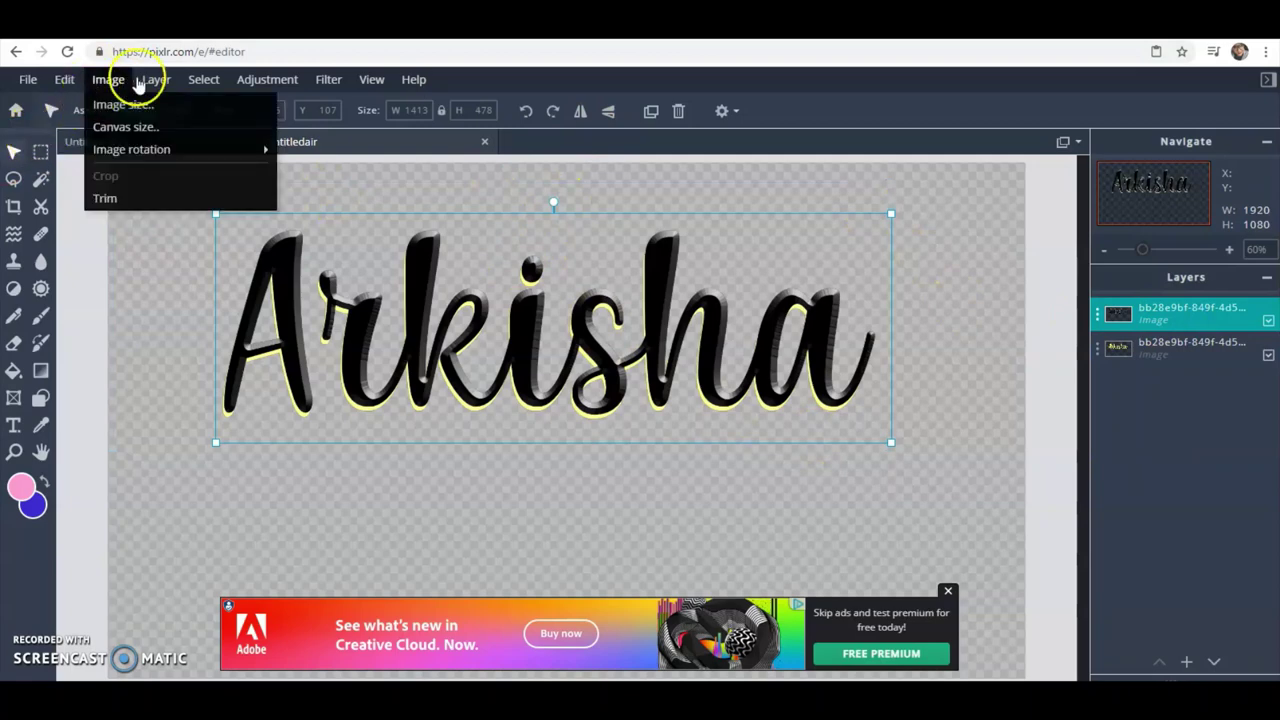
{"action": "mouse_move", "coordinate": [157, 79]}
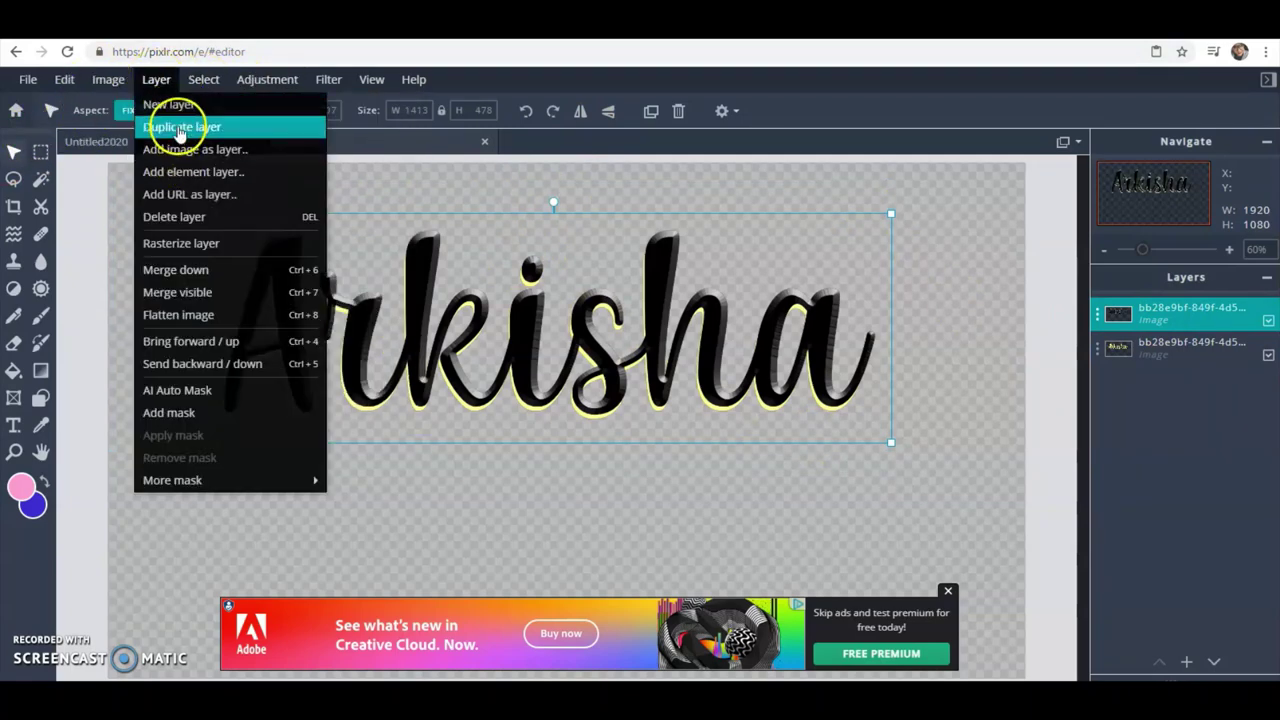
{"action": "left_click", "coordinate": [180, 127]}
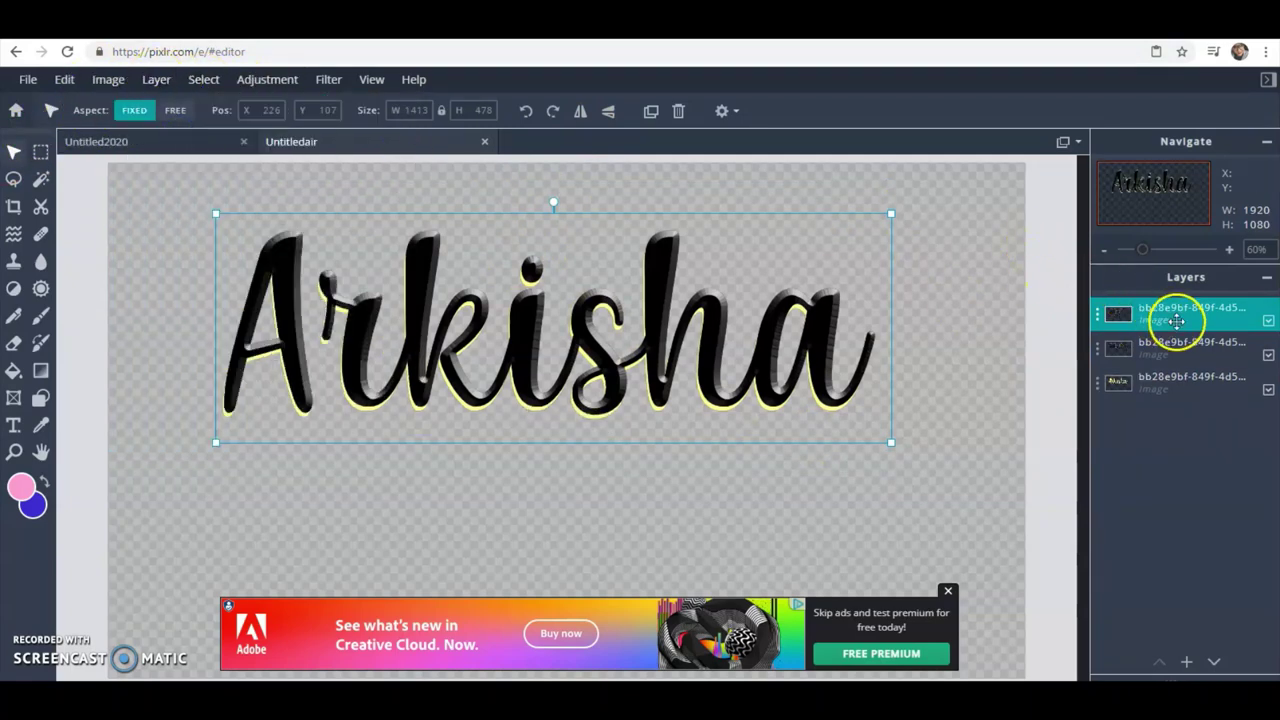
{"action": "left_click_drag", "start_coordinate": [1177, 320], "coordinate": [1180, 383]}
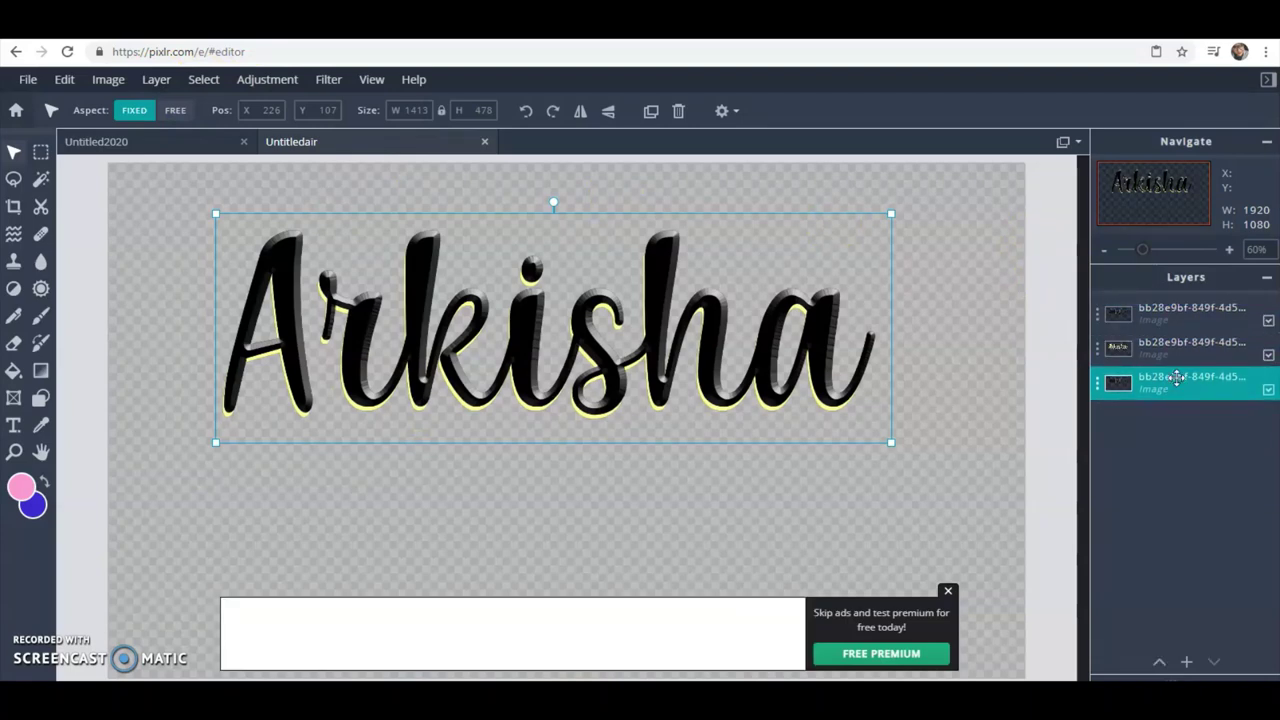
Step: Apply a pink outline of size 10 at 100% opacity to the bottom lettering layer
{"action": "left_click", "coordinate": [66, 79]}
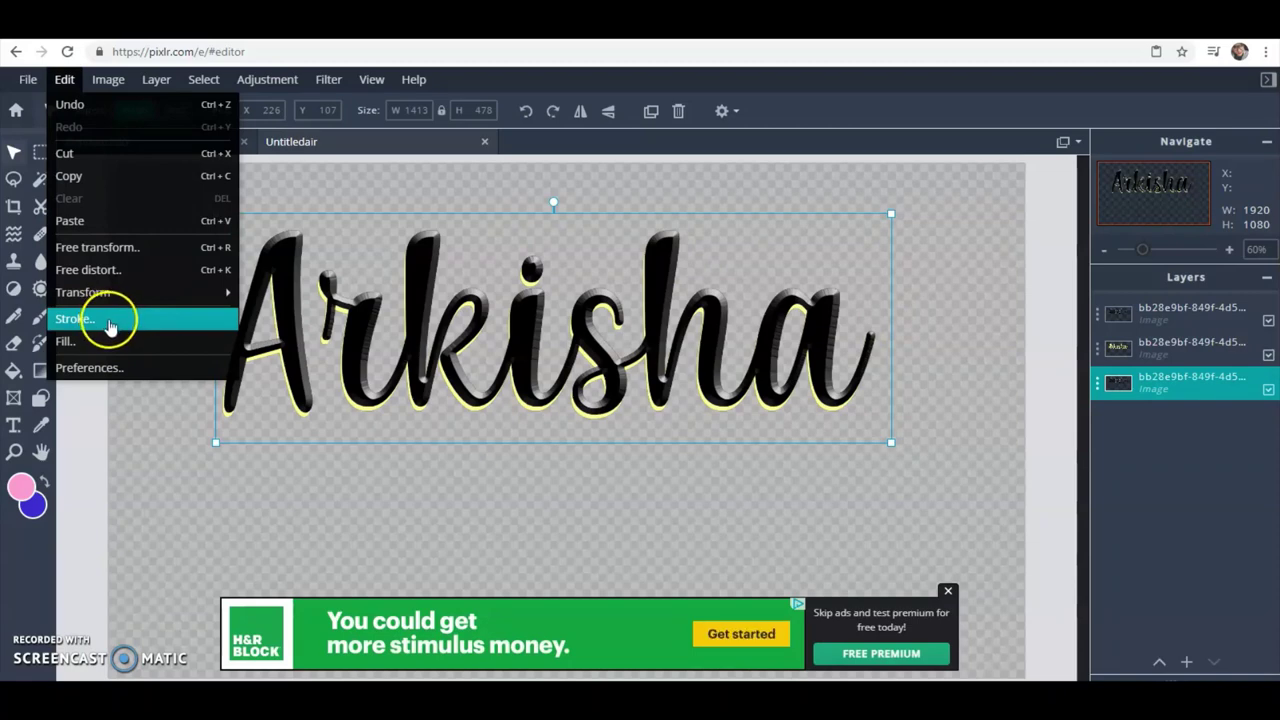
{"action": "left_click", "coordinate": [110, 327]}
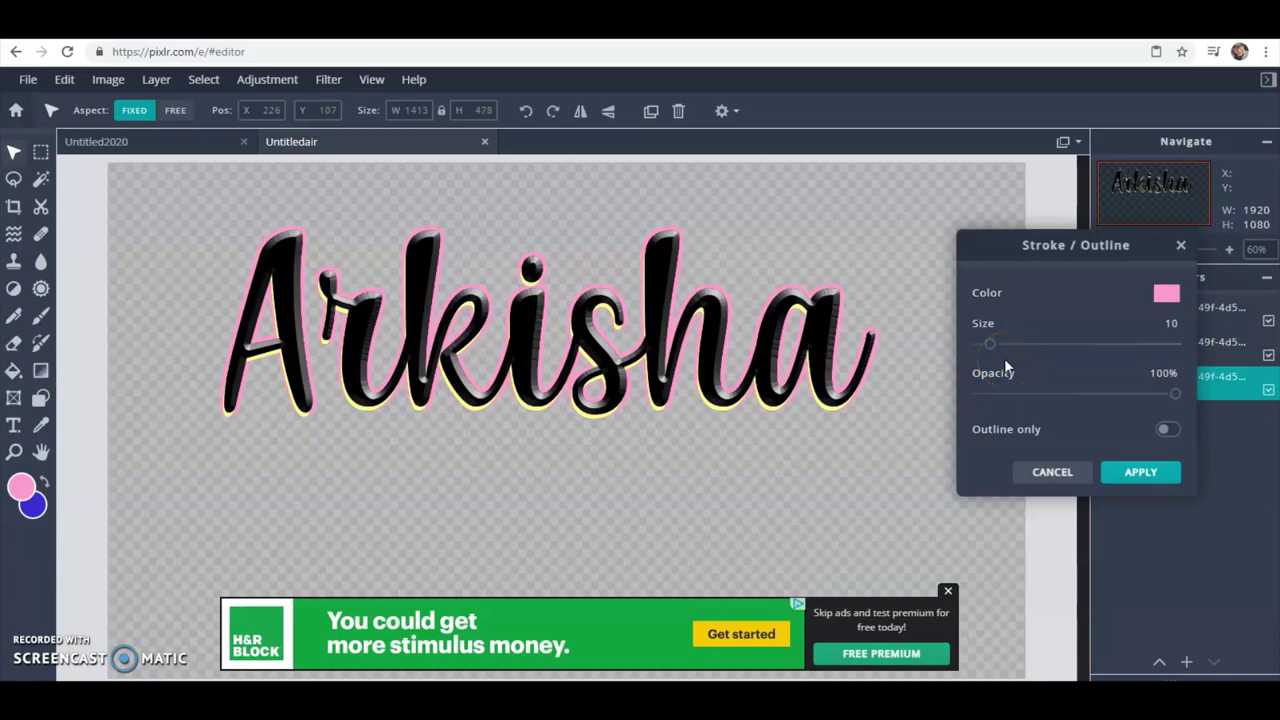
{"action": "left_click", "coordinate": [1138, 474]}
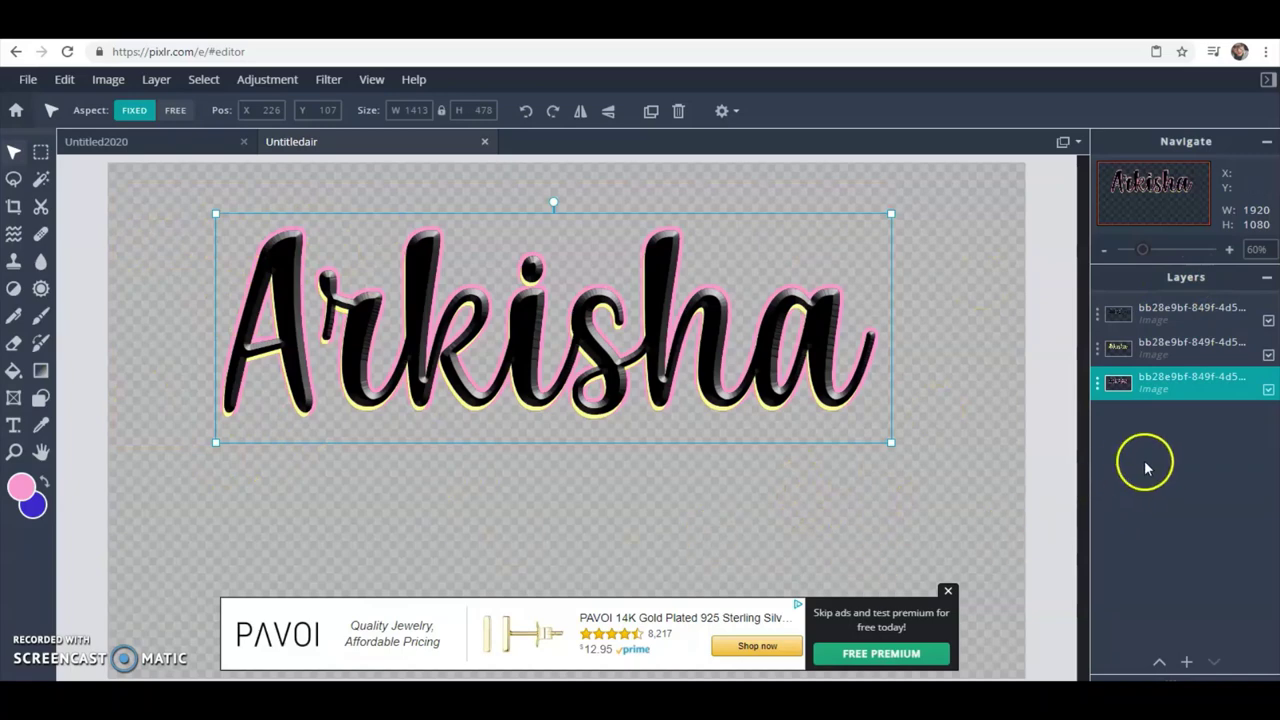
Step: Add an empty layer and move it beneath all the lettering layers
{"action": "left_click", "coordinate": [1187, 663]}
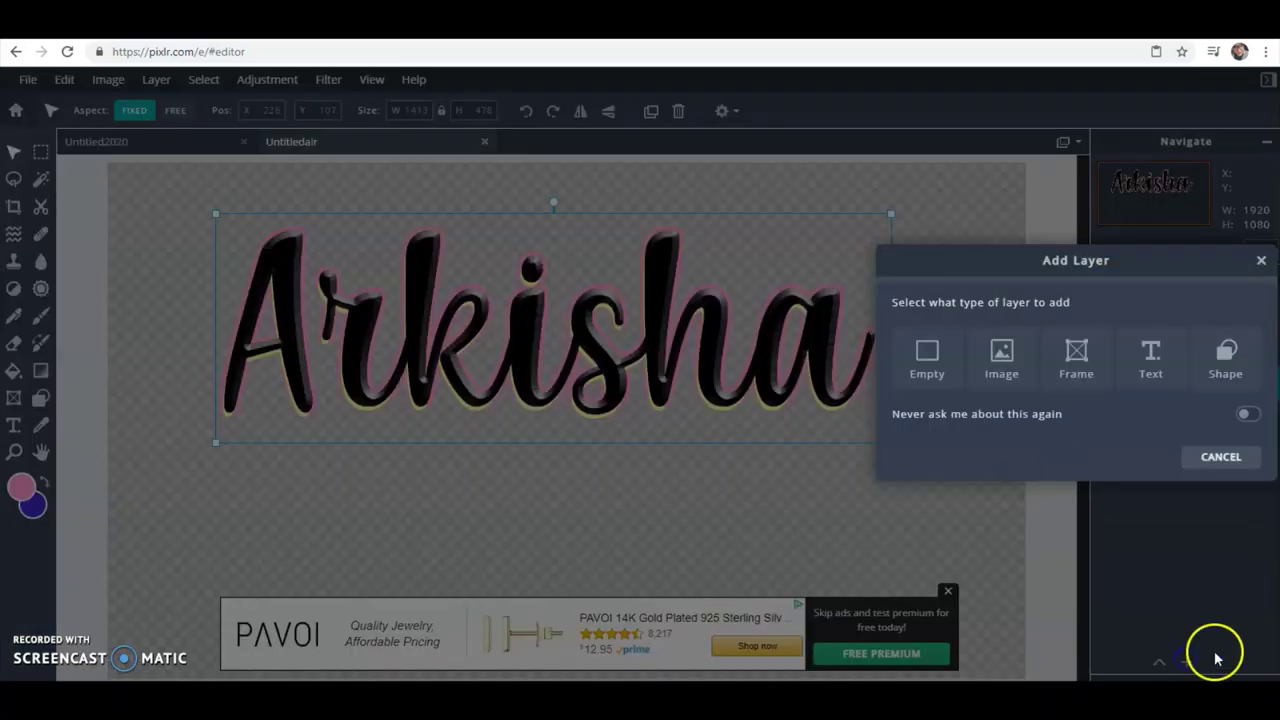
{"action": "left_click", "coordinate": [963, 367]}
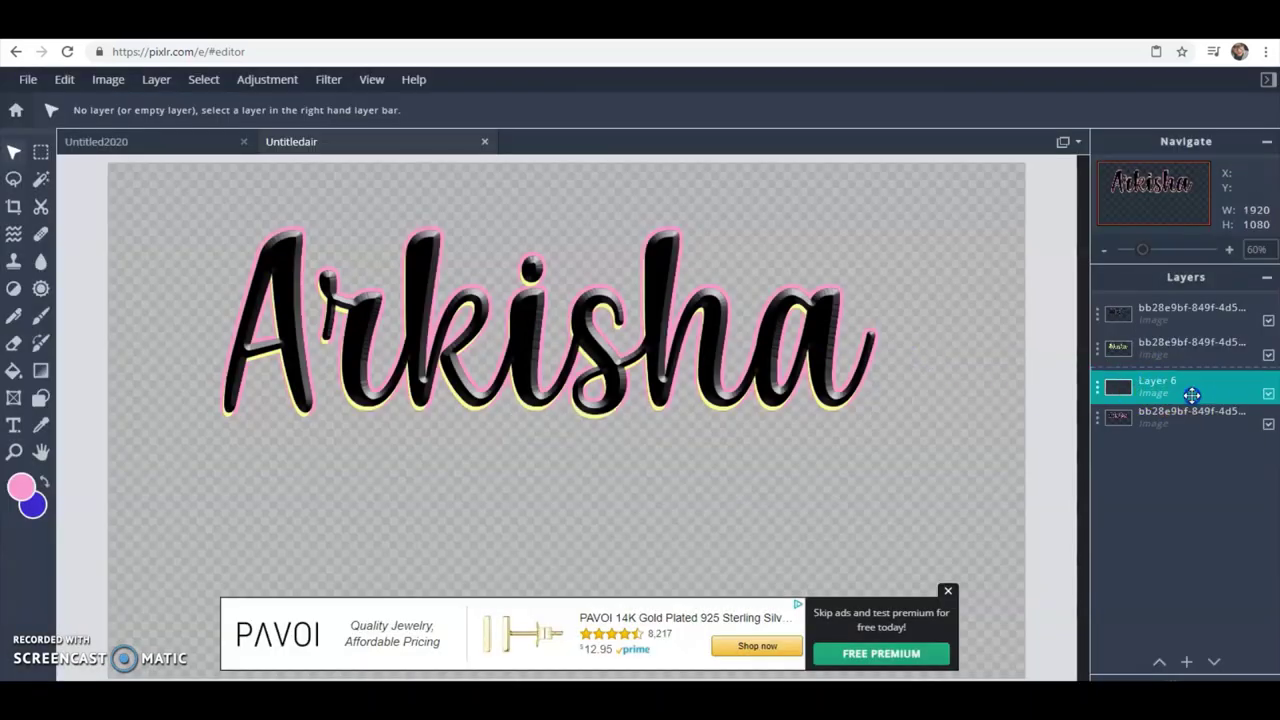
{"action": "left_click_drag", "start_coordinate": [1192, 395], "coordinate": [1190, 425]}
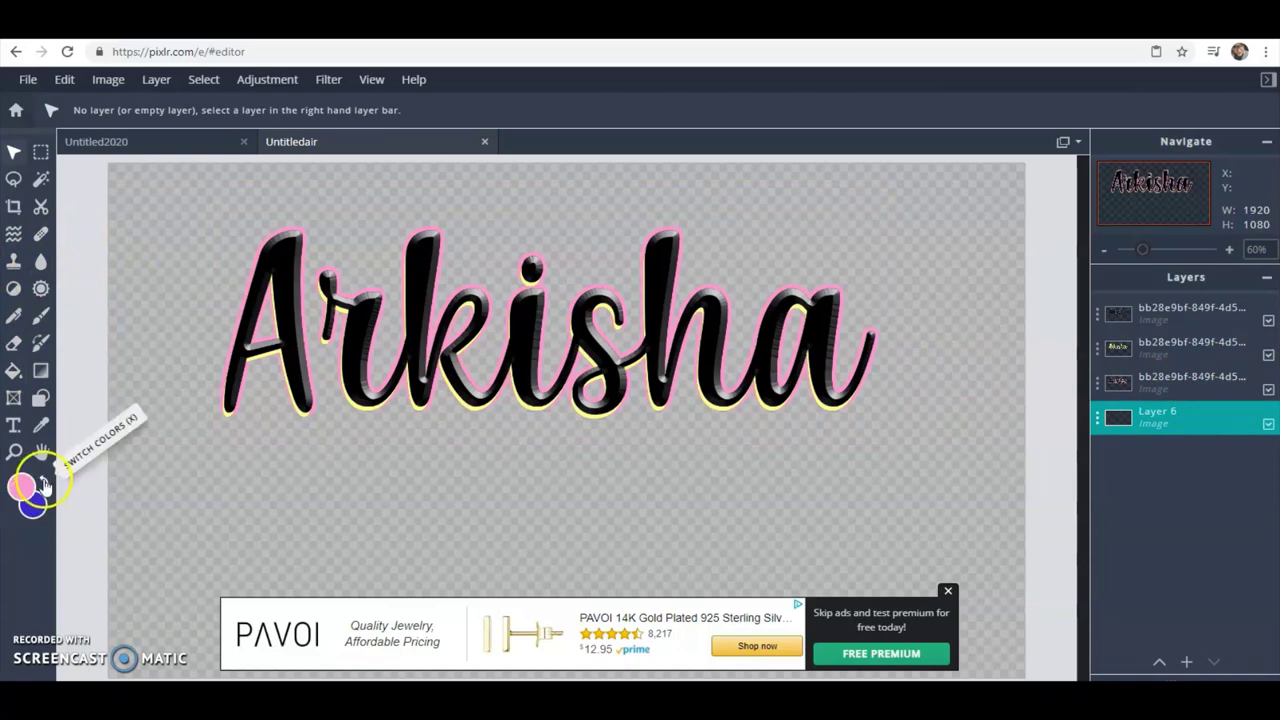
Step: Switch to the Draw brush and set the painting color to blue #3C29CD
{"action": "left_click", "coordinate": [58, 244]}
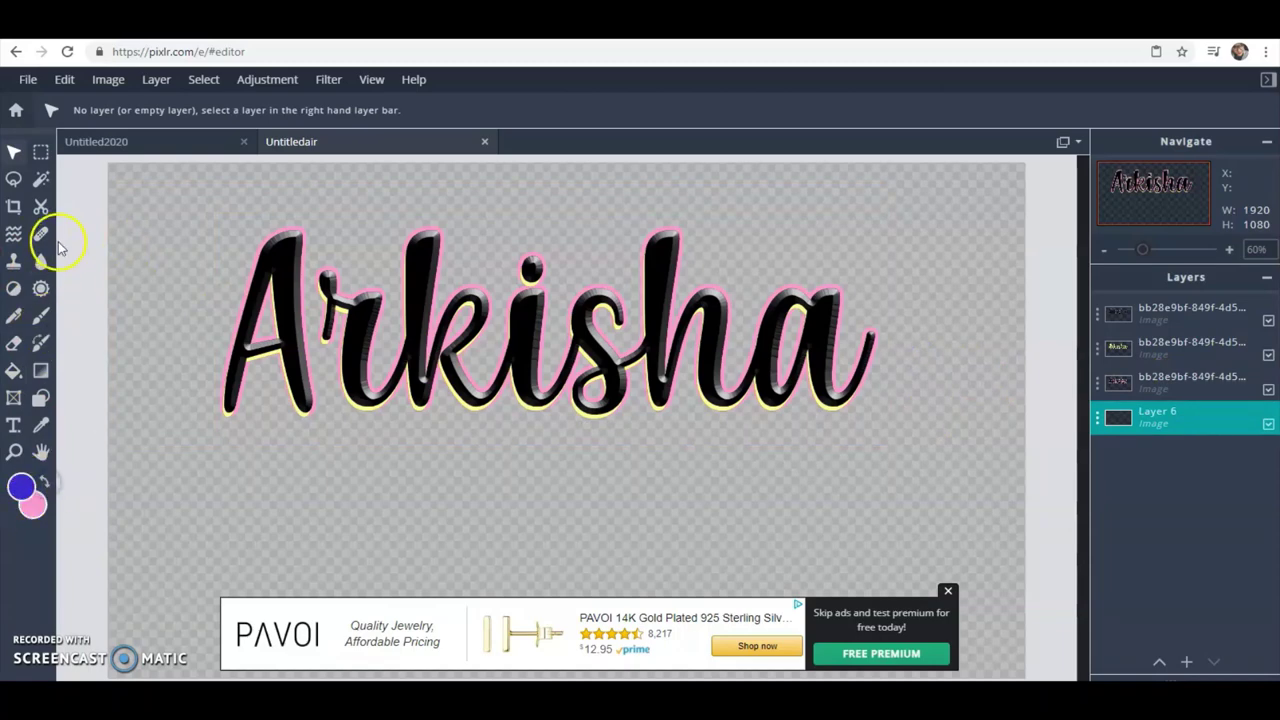
{"action": "left_click", "coordinate": [41, 317]}
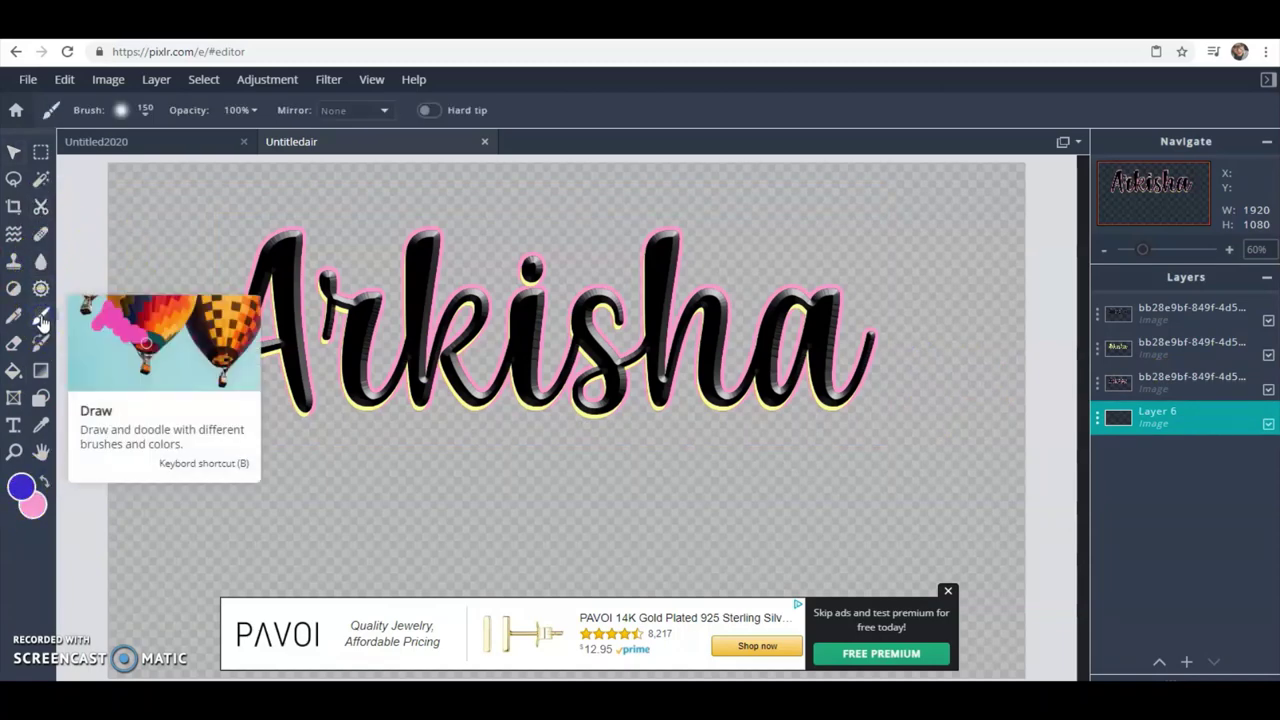
{"action": "left_click", "coordinate": [22, 488]}
{"action": "left_click", "coordinate": [1058, 301]}
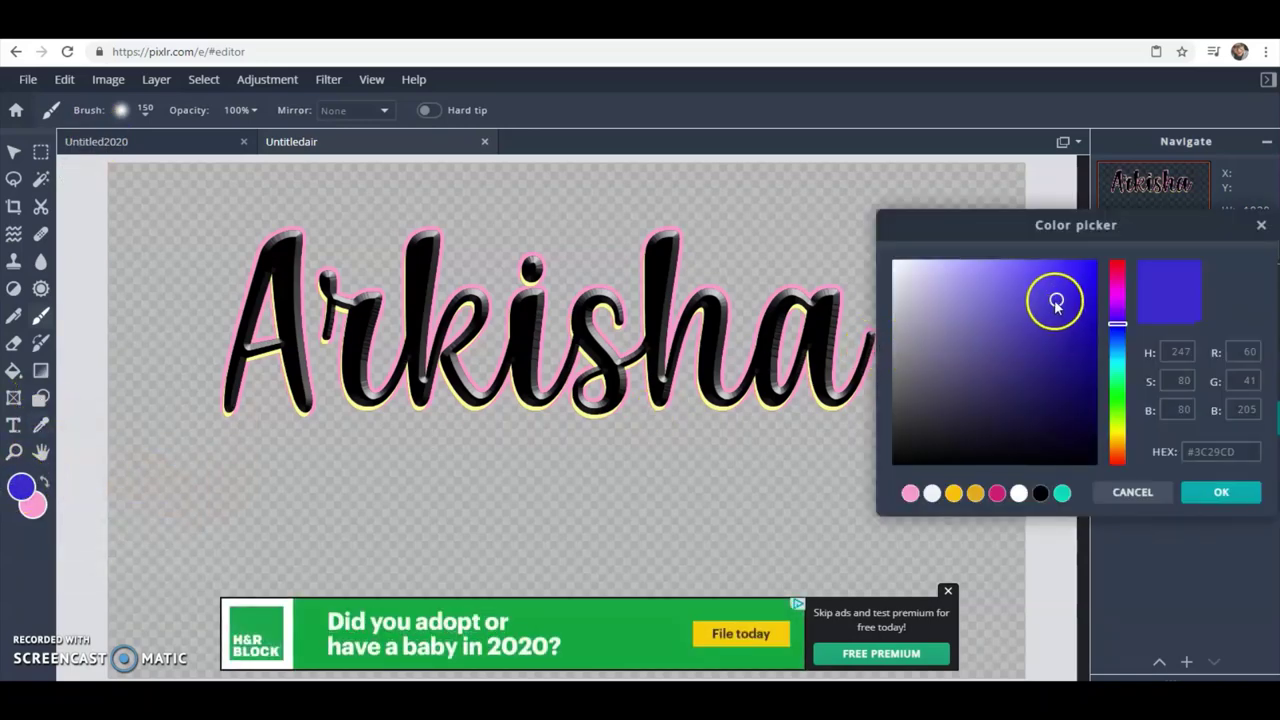
{"action": "left_click", "coordinate": [1225, 492]}
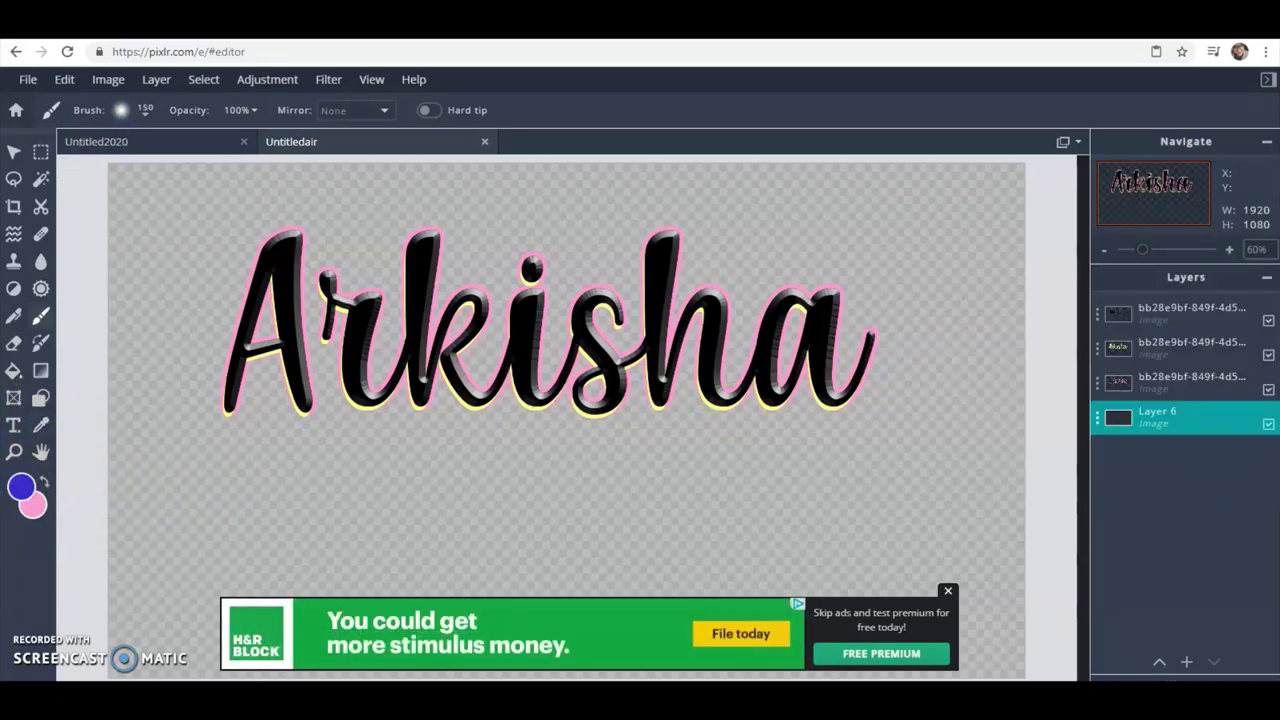
Step: Paint a blue backdrop behind the whole name with a soft 400 px brush at 50% softness
{"action": "left_click", "coordinate": [145, 112]}
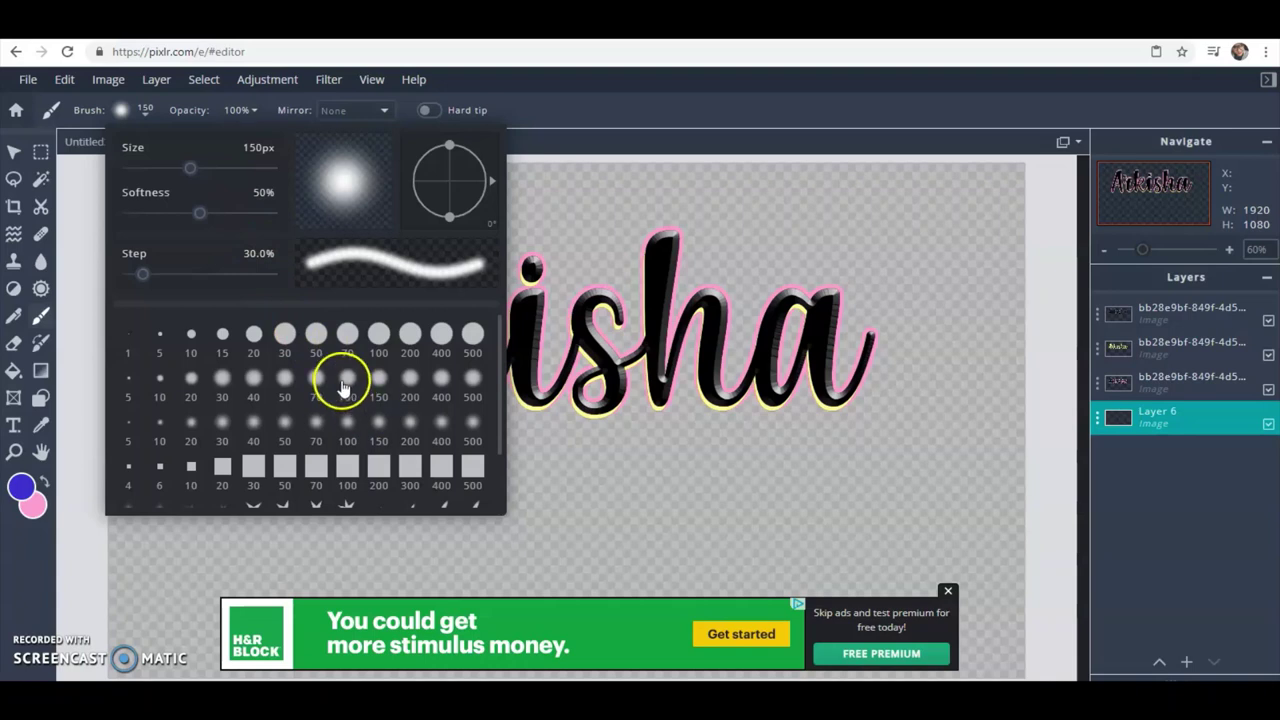
{"action": "left_click", "coordinate": [443, 428]}
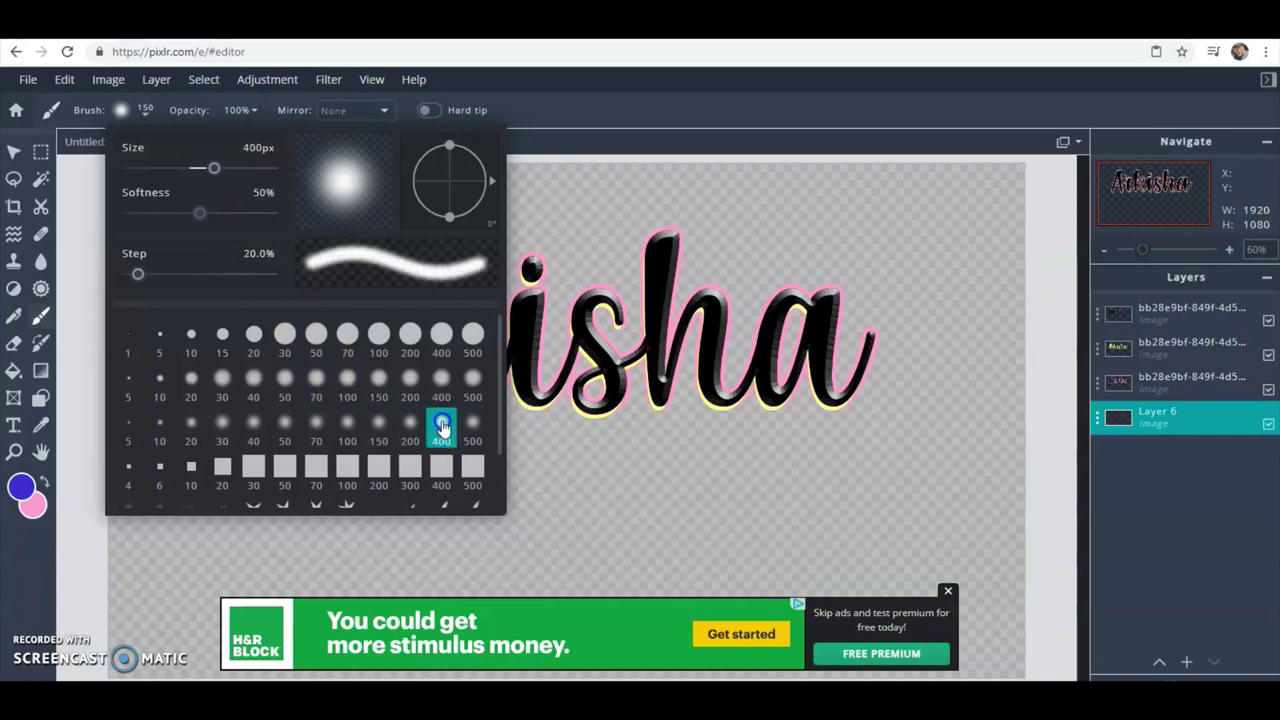
{"action": "left_click", "coordinate": [661, 178]}
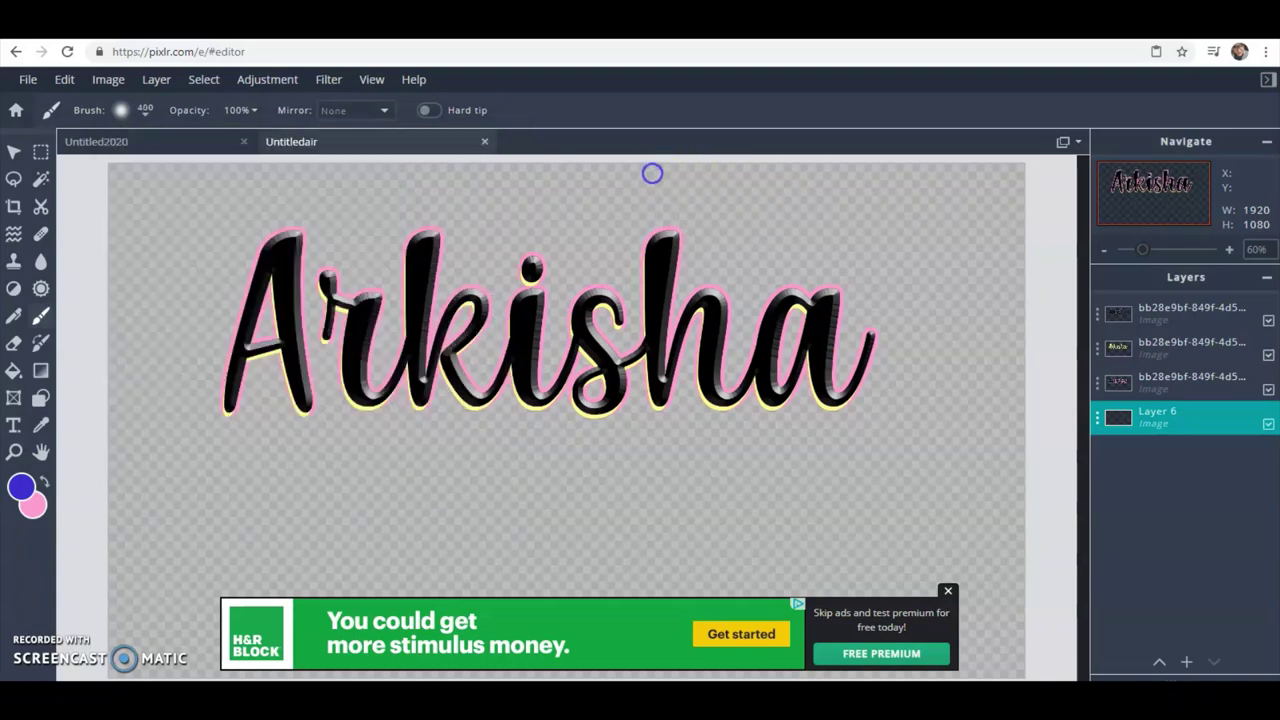
{"action": "mouse_move", "coordinate": [186, 254]}
{"action": "left_mouse_down"}
{"action": "mouse_move", "coordinate": [292, 236]}
{"action": "mouse_move", "coordinate": [345, 254]}
{"action": "mouse_move", "coordinate": [369, 325]}
{"action": "mouse_move", "coordinate": [444, 313]}
{"action": "mouse_move", "coordinate": [364, 394]}
{"action": "mouse_move", "coordinate": [657, 232]}
{"action": "mouse_move", "coordinate": [457, 394]}
{"action": "mouse_move", "coordinate": [775, 249]}
{"action": "mouse_move", "coordinate": [556, 444]}
{"action": "mouse_move", "coordinate": [800, 303]}
{"action": "mouse_move", "coordinate": [730, 415]}
{"action": "mouse_move", "coordinate": [900, 352]}
{"action": "mouse_move", "coordinate": [792, 451]}
{"action": "mouse_move", "coordinate": [950, 259]}
{"action": "mouse_move", "coordinate": [521, 405]}
{"action": "mouse_move", "coordinate": [696, 185]}
{"action": "mouse_move", "coordinate": [317, 407]}
{"action": "mouse_move", "coordinate": [503, 249]}
{"action": "mouse_move", "coordinate": [191, 382]}
{"action": "mouse_move", "coordinate": [246, 299]}
{"action": "mouse_move", "coordinate": [203, 343]}
{"action": "mouse_move", "coordinate": [383, 336]}
{"action": "mouse_move", "coordinate": [401, 393]}
{"action": "mouse_move", "coordinate": [702, 261]}
{"action": "mouse_move", "coordinate": [544, 440]}
{"action": "mouse_move", "coordinate": [875, 410]}
{"action": "left_mouse_up"}
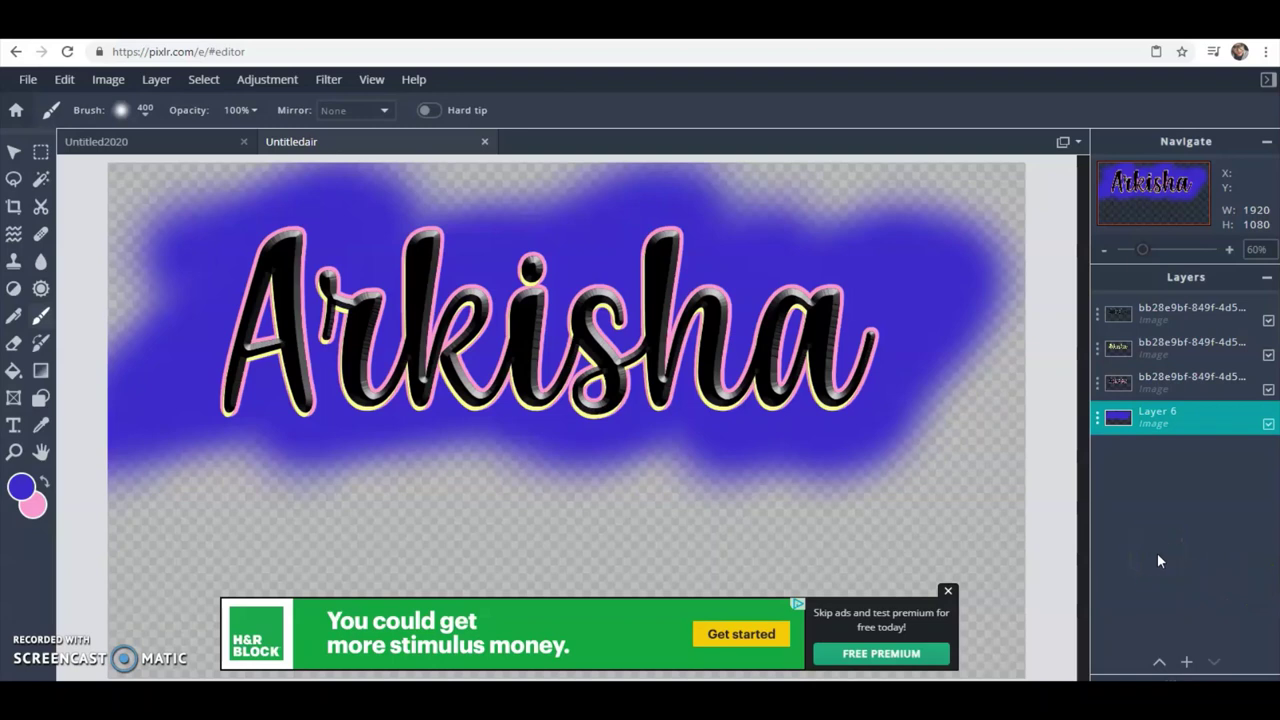
Step: Add another empty layer directly above the blue backdrop layer
{"action": "left_click", "coordinate": [1211, 414]}
{"action": "left_click", "coordinate": [742, 250]}
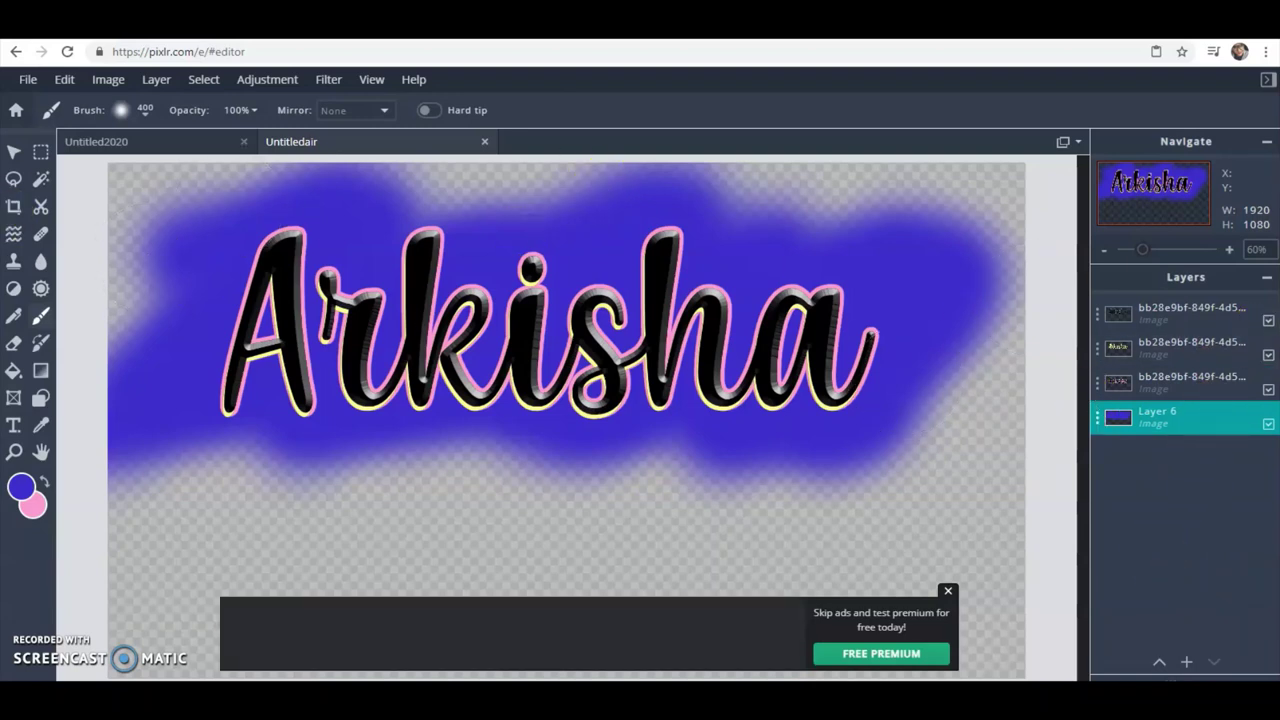
{"action": "left_click", "coordinate": [1203, 667]}
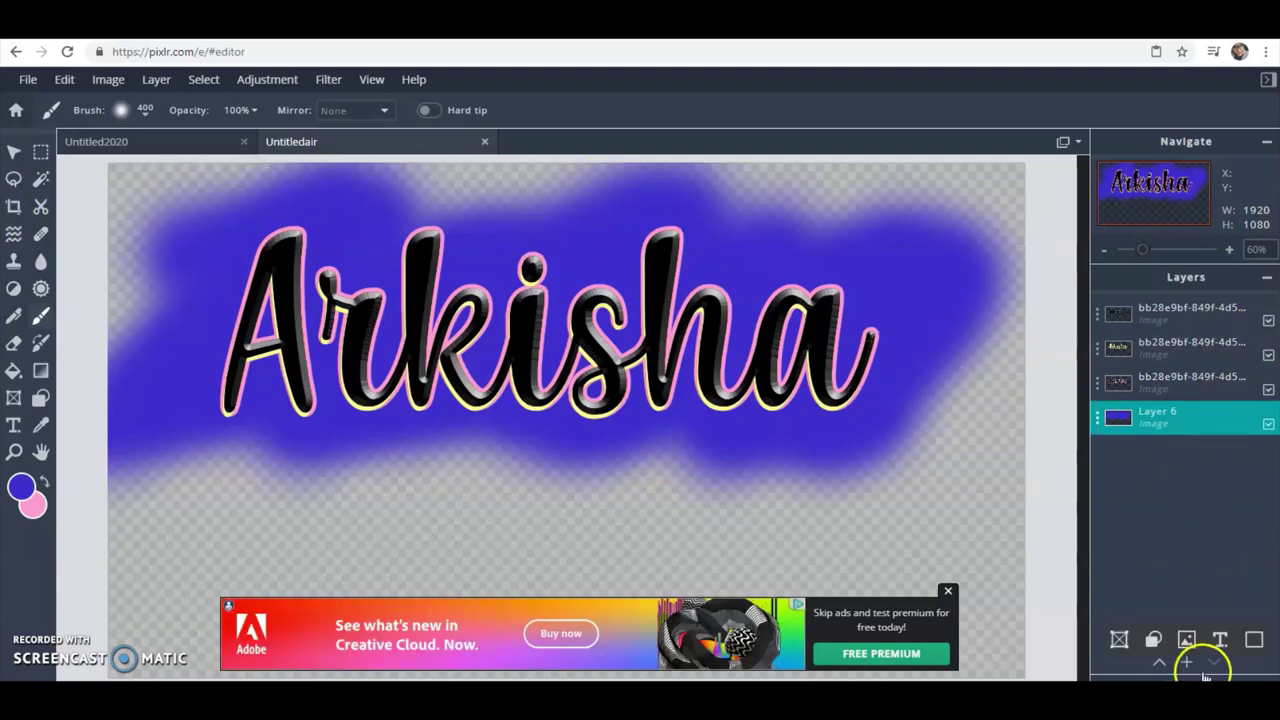
{"action": "left_click", "coordinate": [1253, 641]}
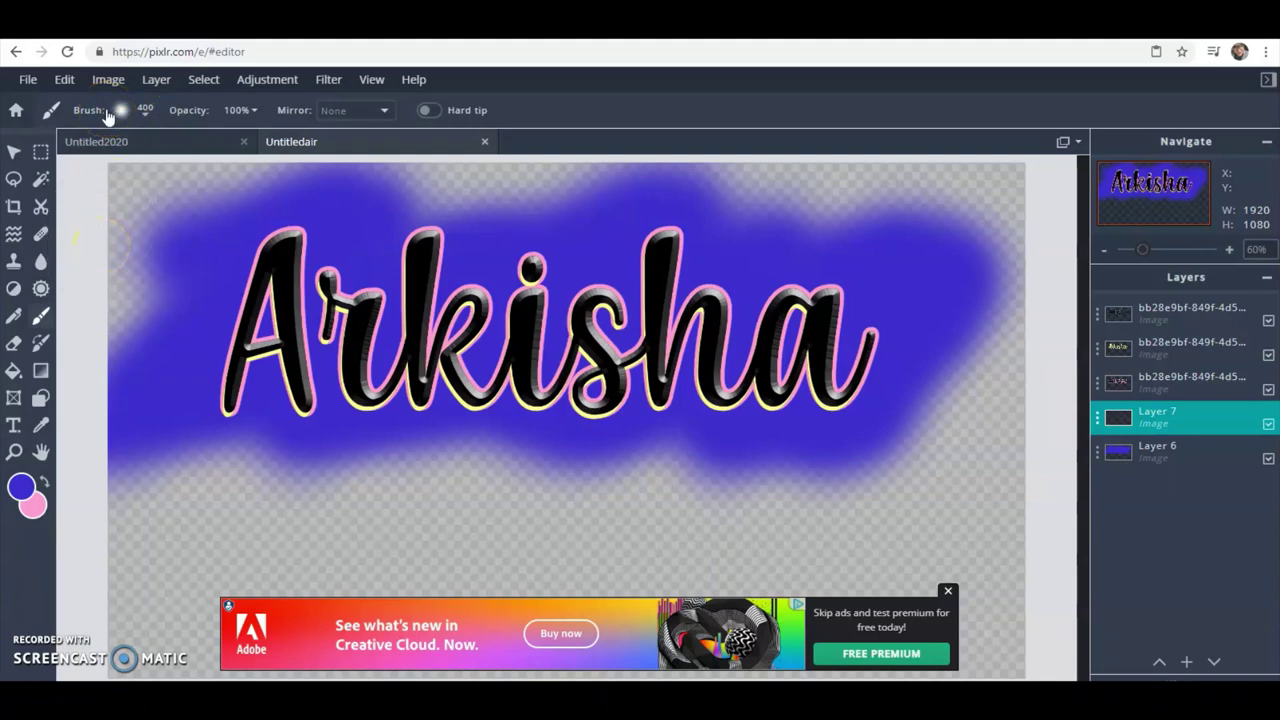
Step: Set the painting color to white
{"action": "left_click", "coordinate": [21, 487]}
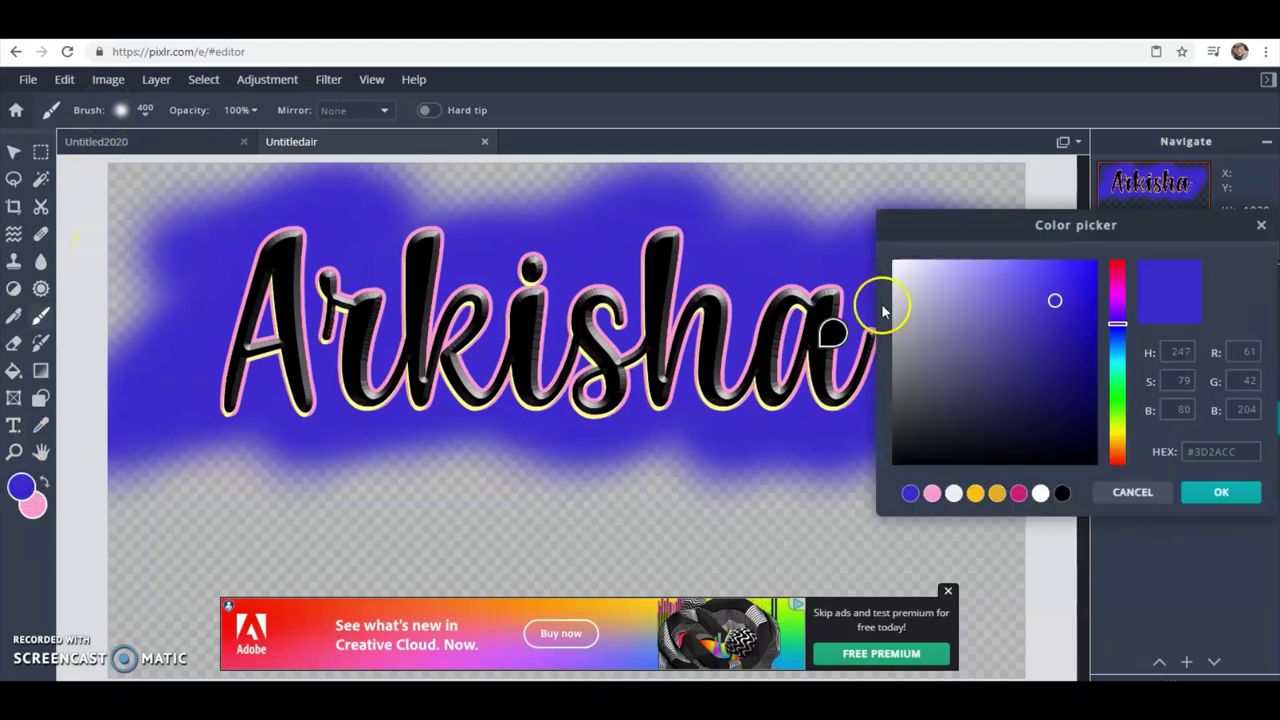
{"action": "left_click", "coordinate": [903, 266]}
{"action": "left_click", "coordinate": [1225, 490]}
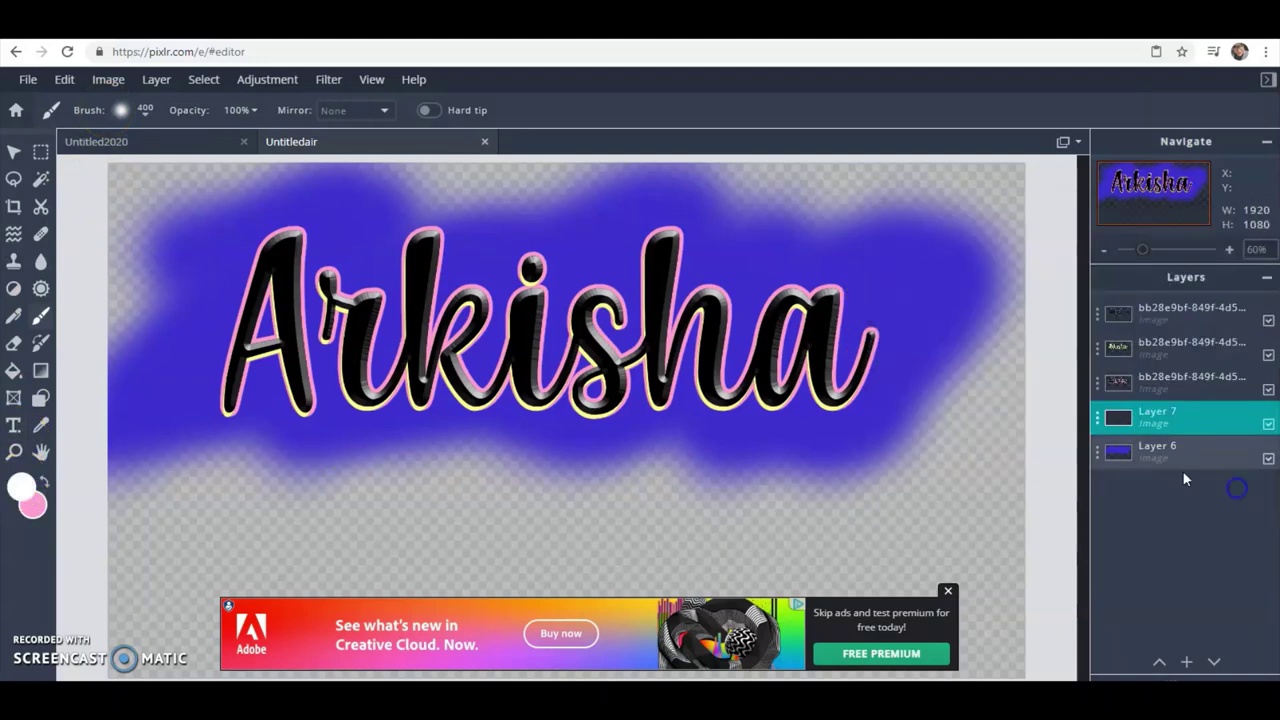
Step: Choose the soft many-rayed starburst brush with 80% softness and enlarge it to 490 px
{"action": "left_click", "coordinate": [138, 112]}
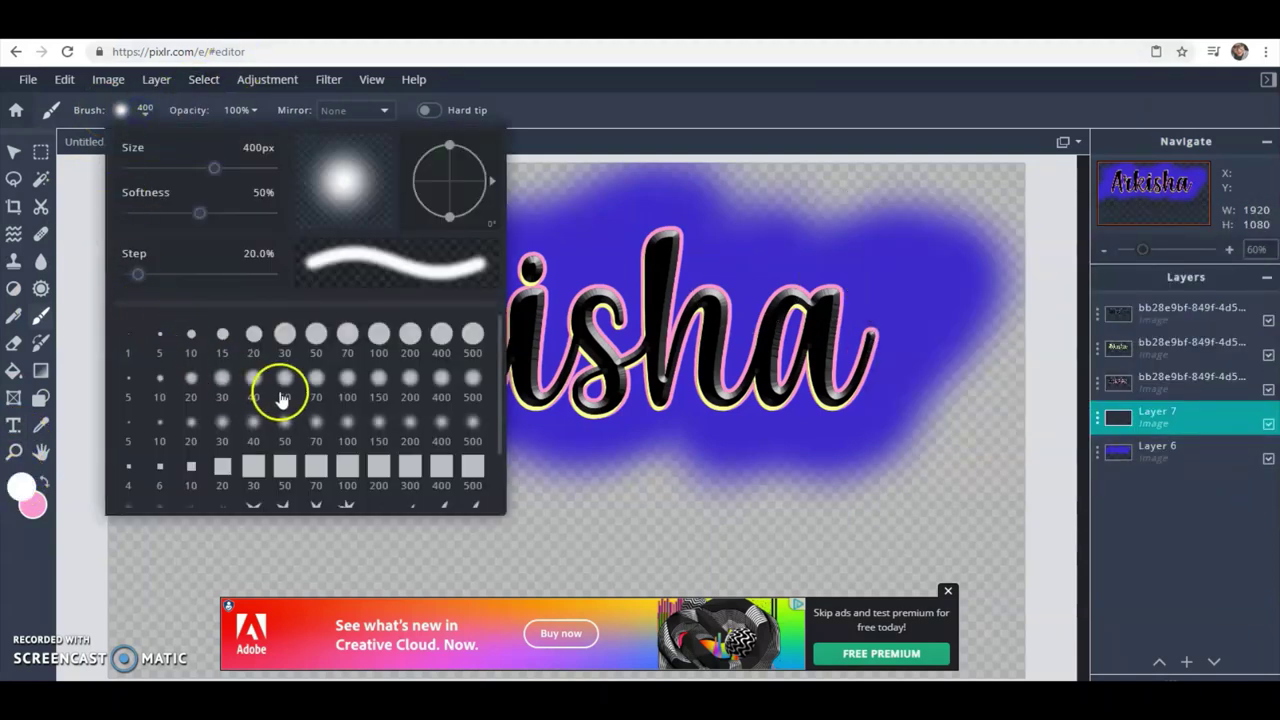
{"action": "scroll", "coordinate": [283, 398], "scroll_direction": "down", "scroll_amount": 1}
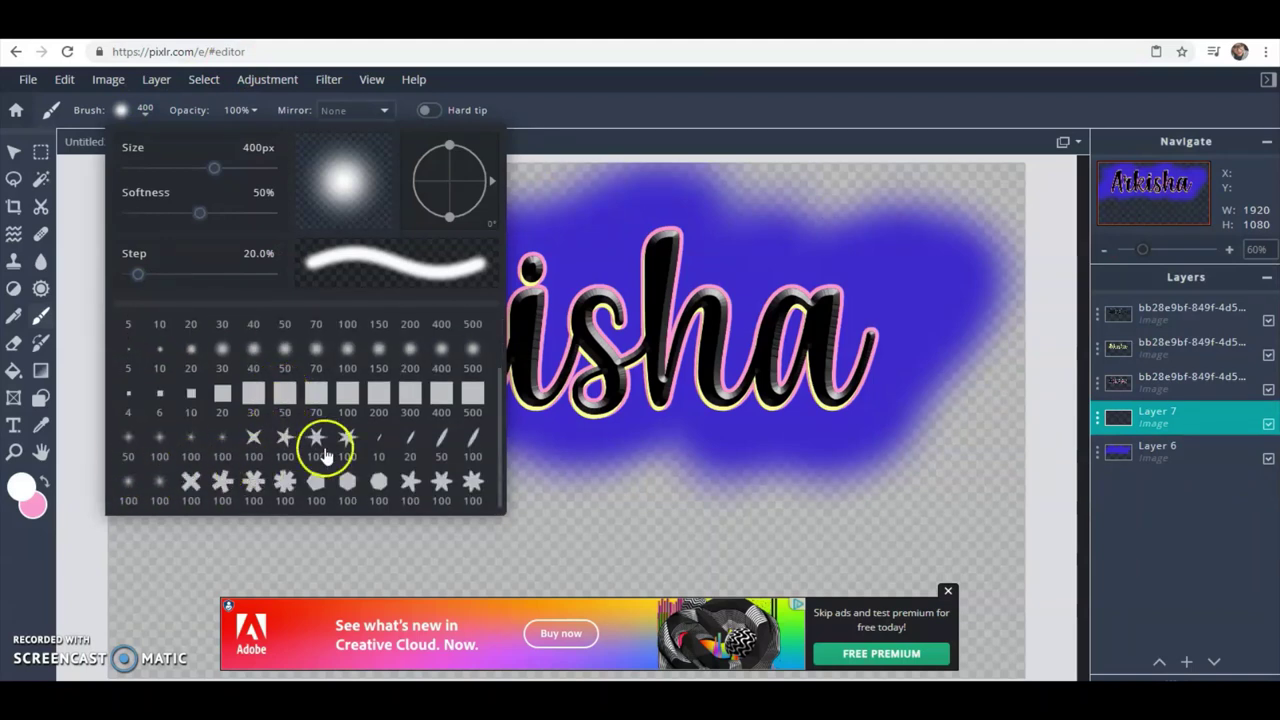
{"action": "left_click", "coordinate": [223, 440]}
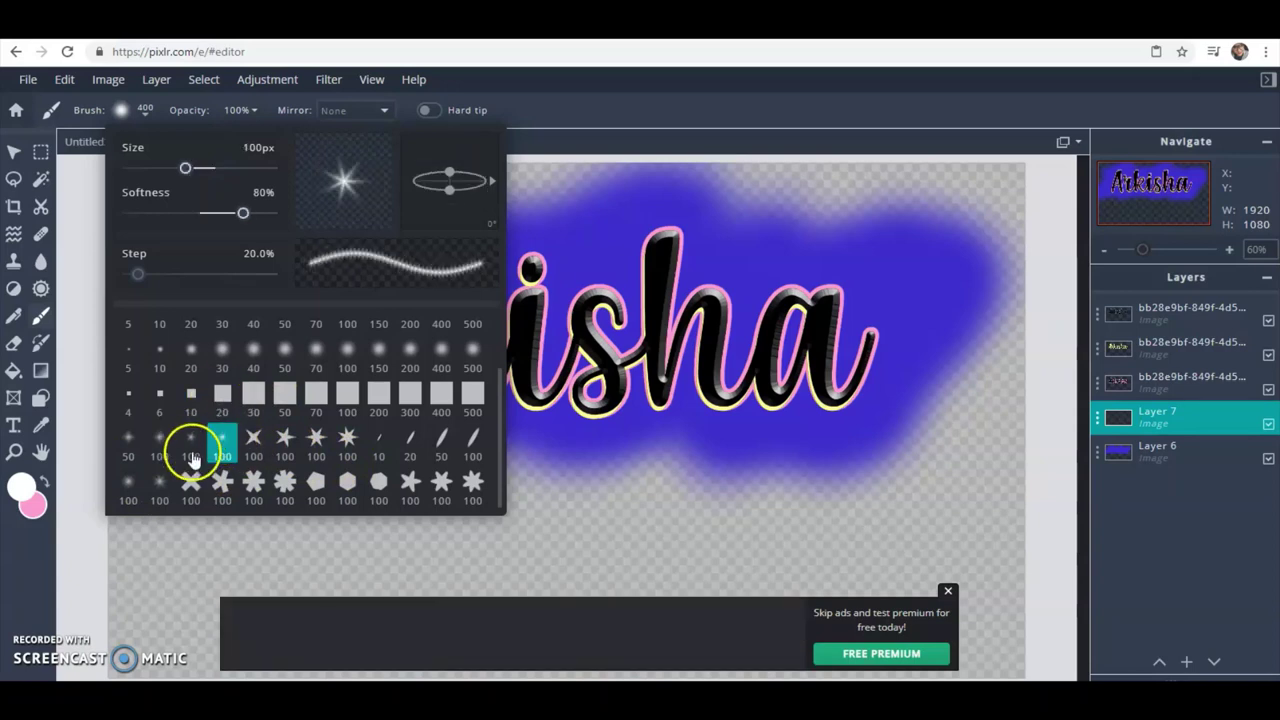
{"action": "left_click", "coordinate": [161, 443]}
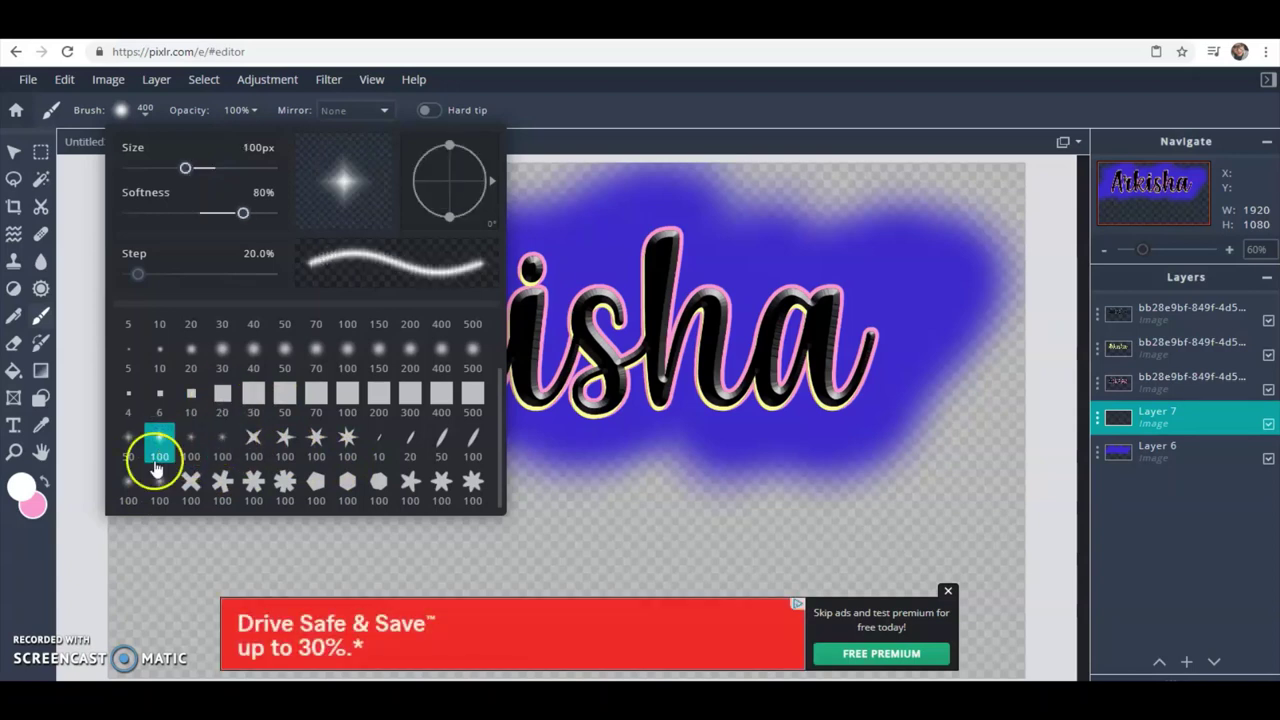
{"action": "left_click", "coordinate": [155, 487]}
{"action": "left_click", "coordinate": [170, 342]}
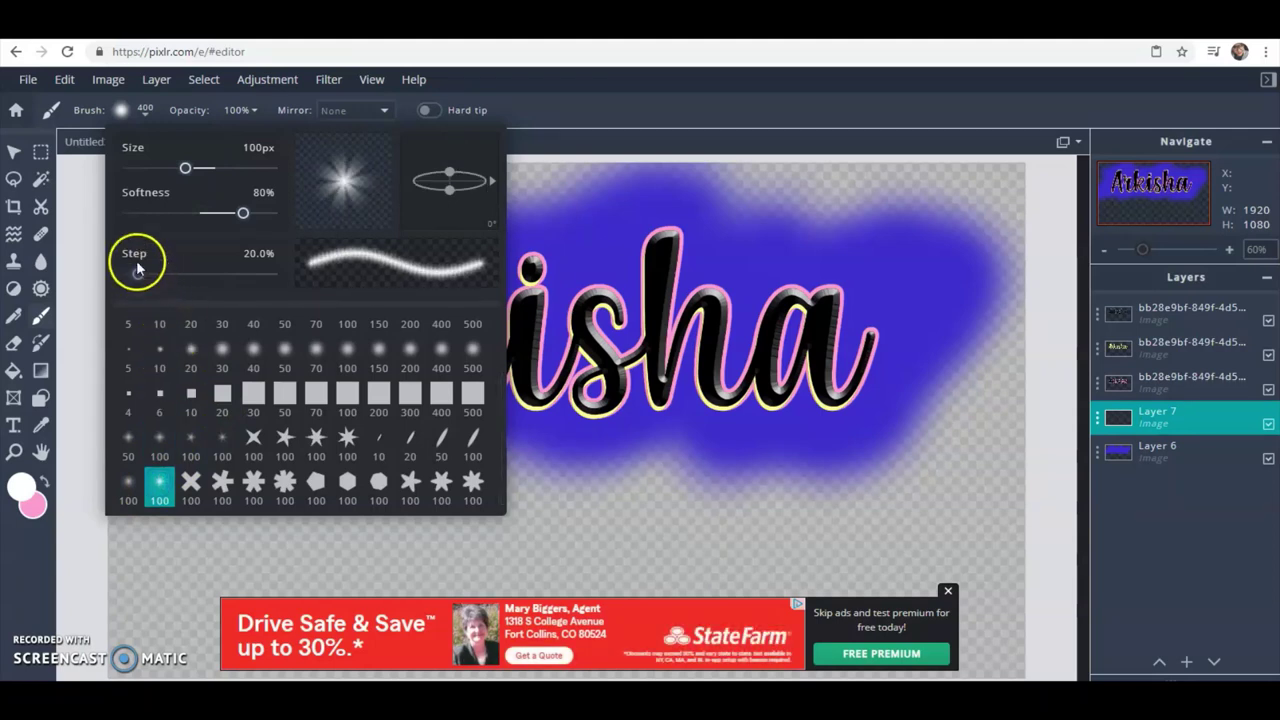
{"action": "left_click_drag", "start_coordinate": [187, 171], "coordinate": [221, 172]}
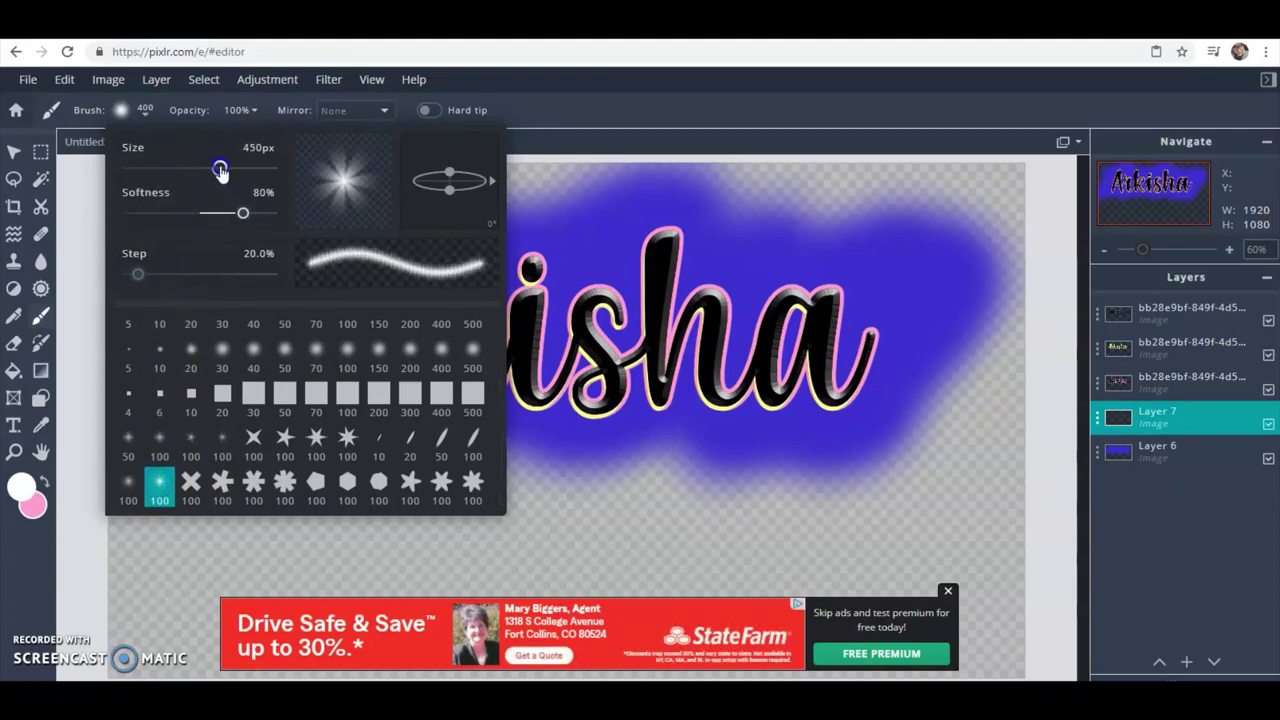
{"action": "left_click", "coordinate": [620, 178]}
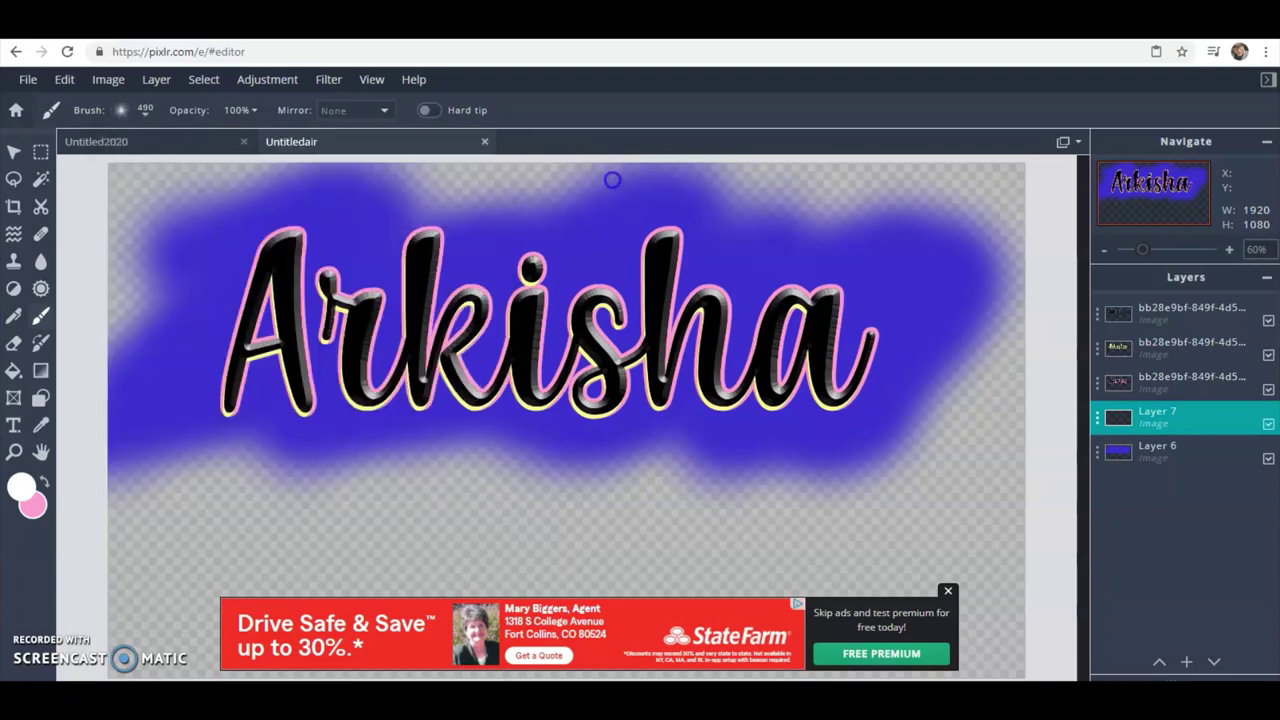
Step: Stamp white starbursts around the name: above and below its last letter, above its first letter twice, and at the first letter's lower left
{"action": "left_click", "coordinate": [331, 233]}
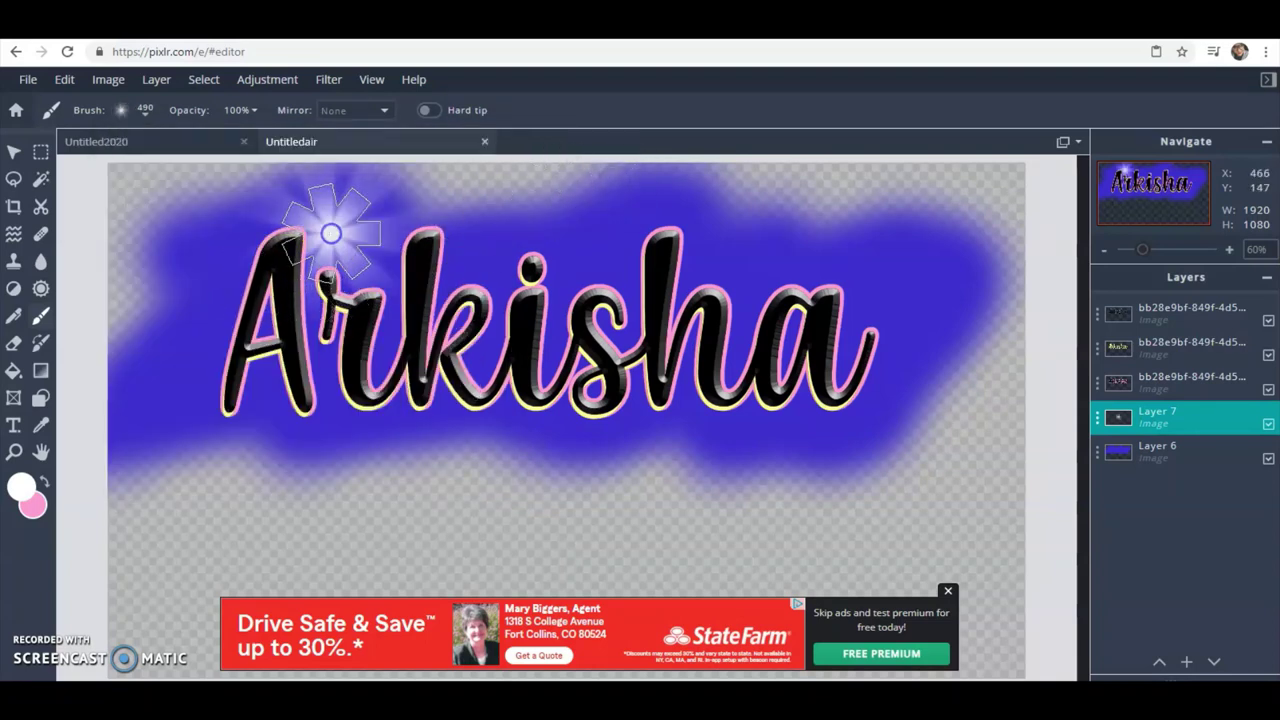
{"action": "left_click", "coordinate": [331, 234]}
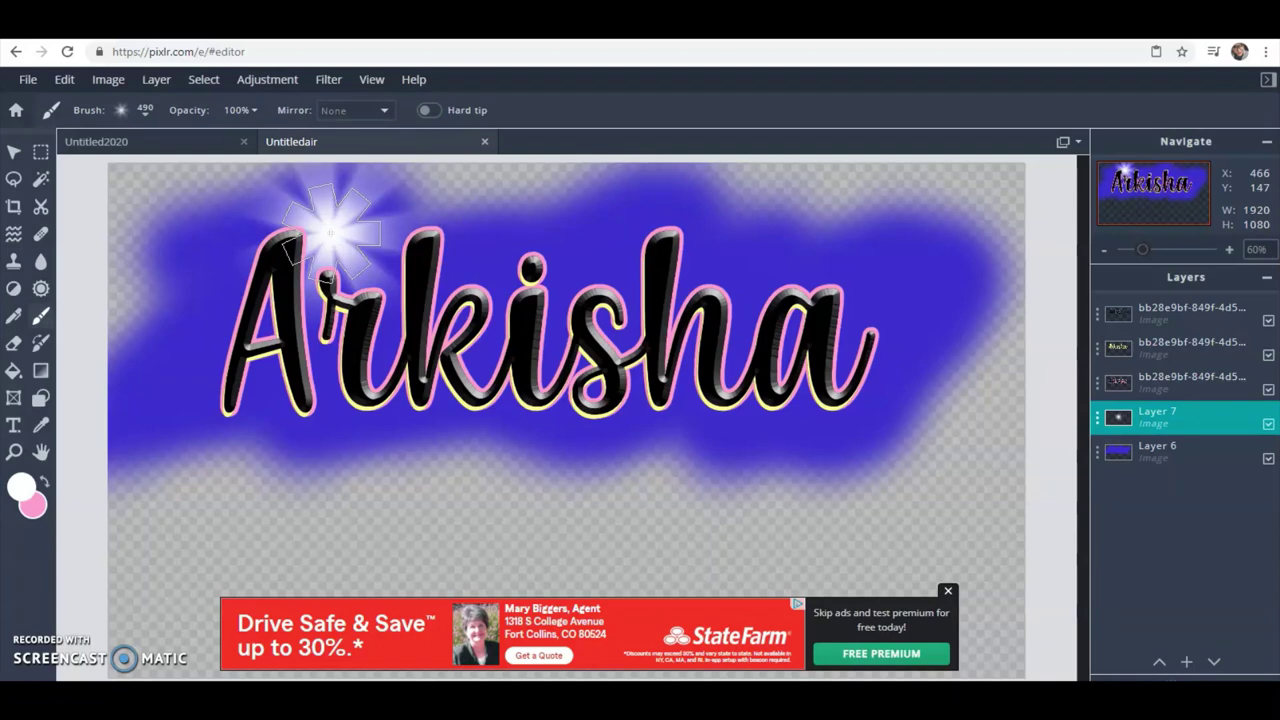
{"action": "left_click", "coordinate": [855, 260]}
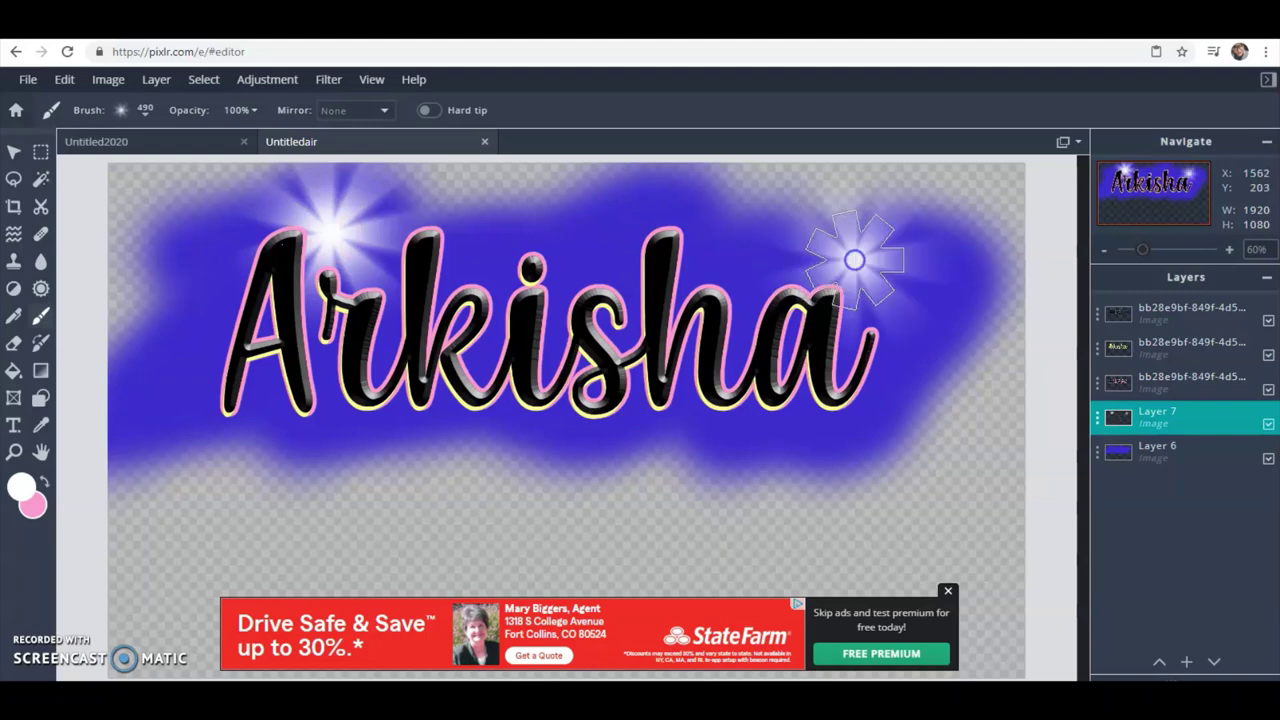
{"action": "left_click", "coordinate": [234, 396]}
{"action": "left_click", "coordinate": [832, 404]}
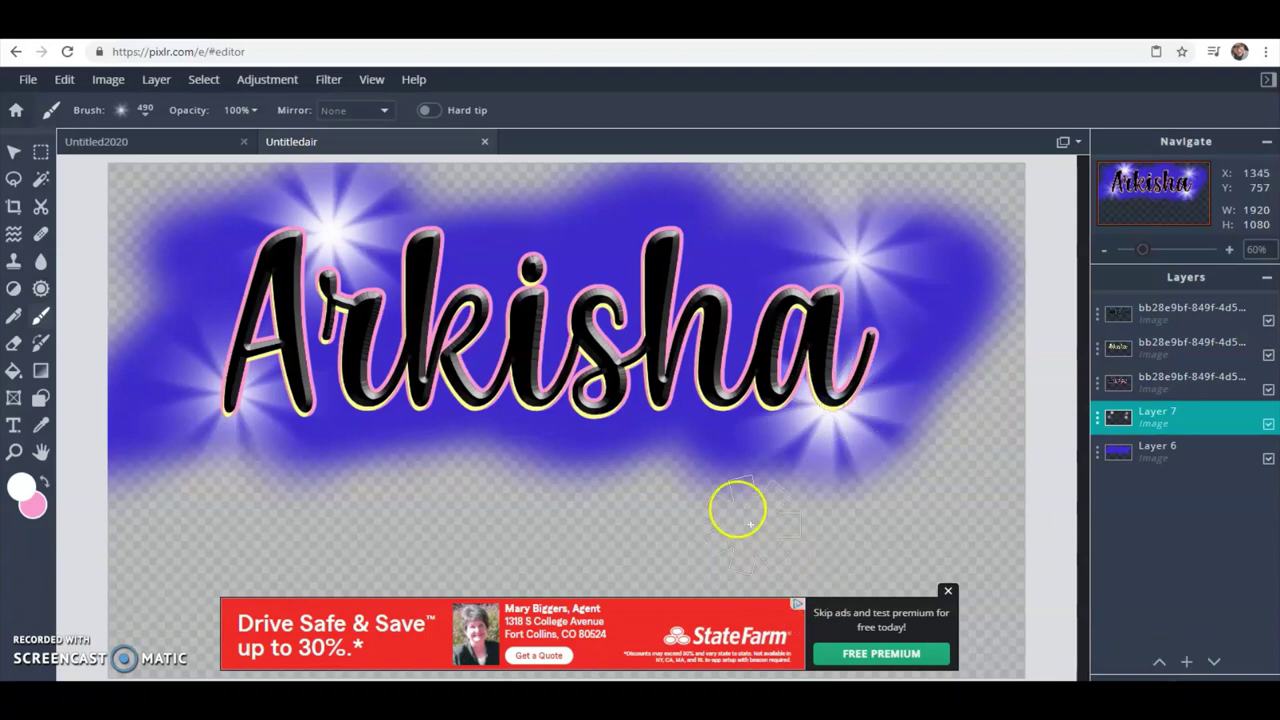
Step: Stamp a white starburst between the name's fourth and fifth letters, and add an empty layer directly above the white starburst layer
{"action": "left_click", "coordinate": [560, 366]}
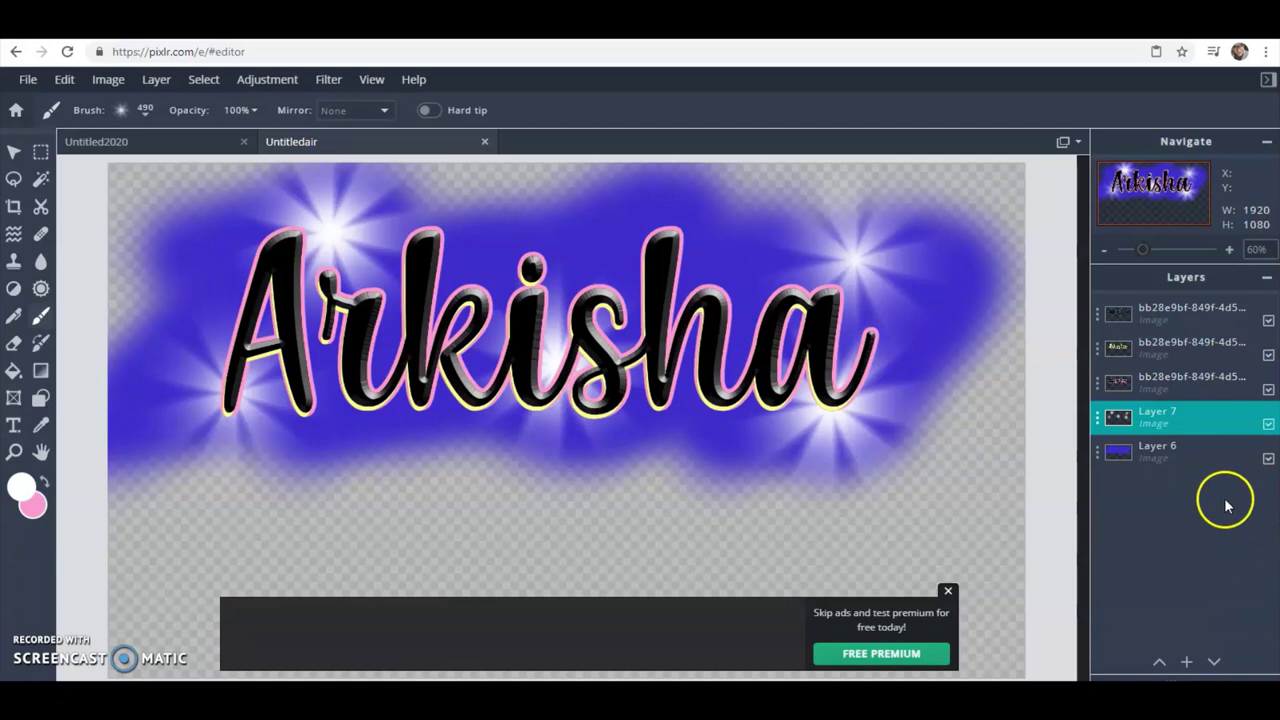
{"action": "left_click", "coordinate": [1186, 664]}
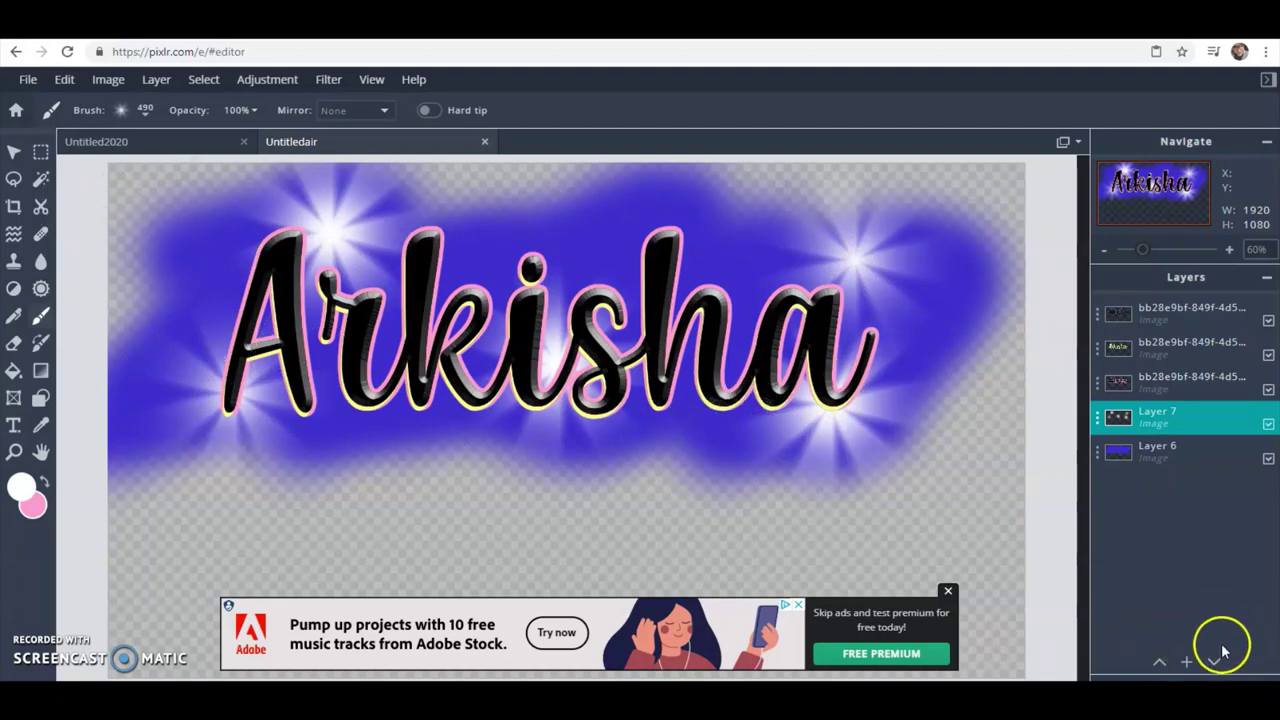
{"action": "mouse_move", "coordinate": [1190, 662]}
{"action": "left_click", "coordinate": [1252, 638]}
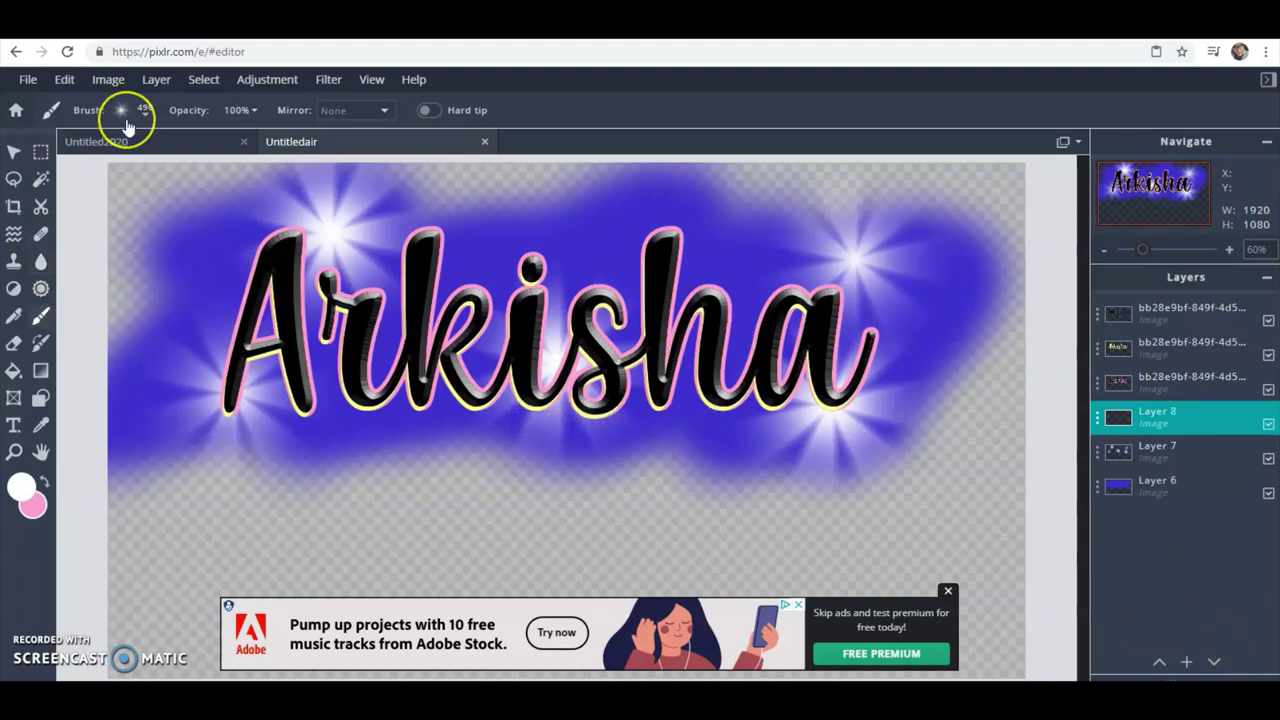
Step: Switch the painting color to pink and choose the soft five-pointed star brush with a size of 380 px
{"action": "left_click", "coordinate": [44, 482]}
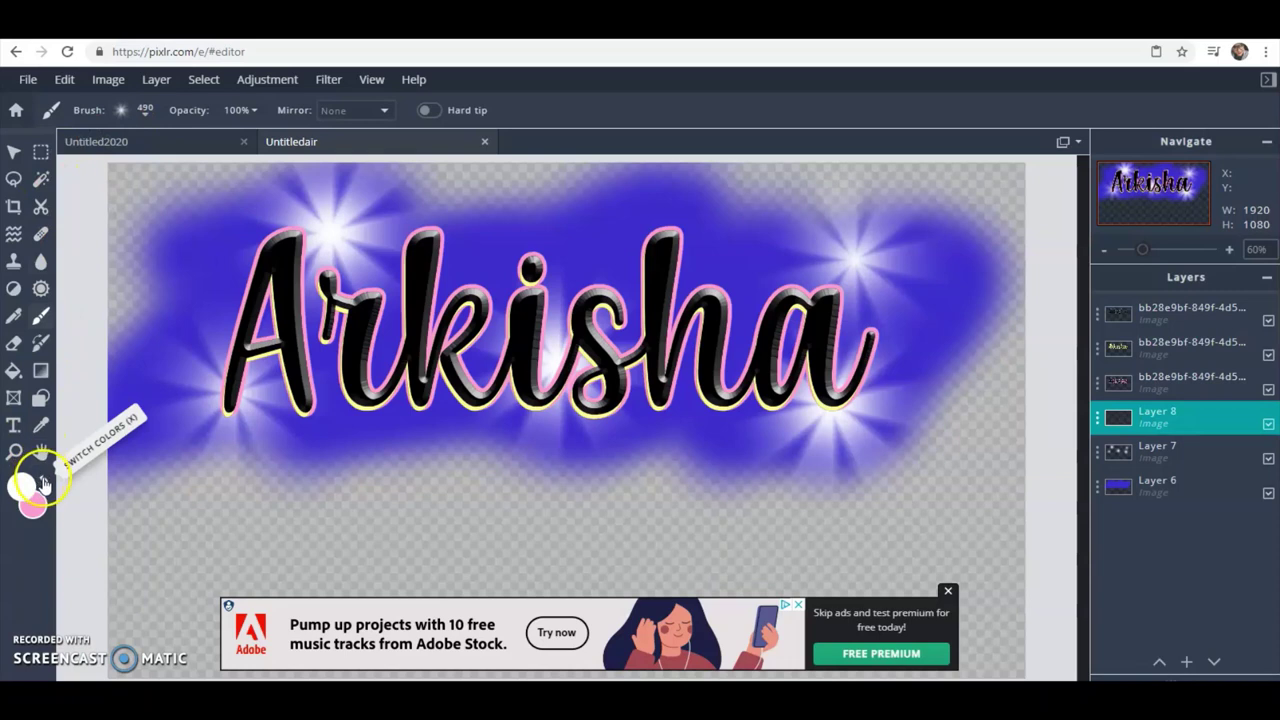
{"action": "left_click", "coordinate": [124, 117]}
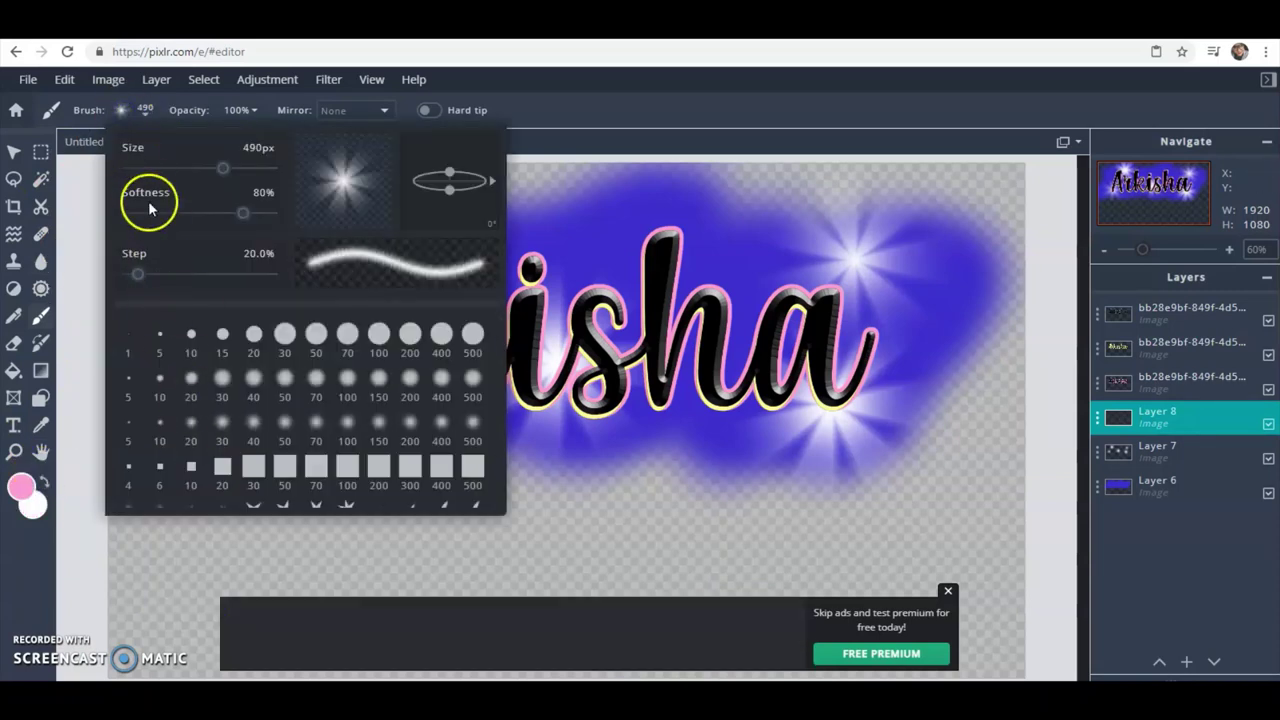
{"action": "left_click_drag", "start_coordinate": [497, 357], "coordinate": [498, 408]}
{"action": "left_click_drag", "start_coordinate": [800, 448], "coordinate": [858, 425]}
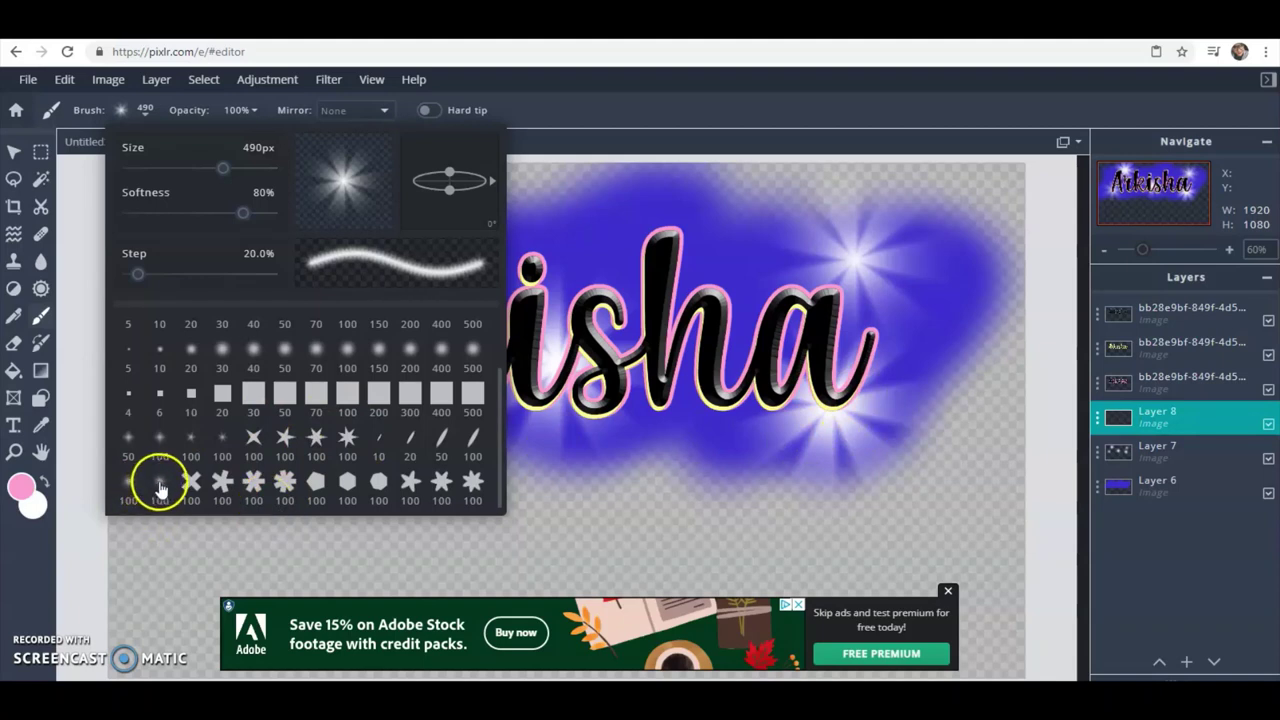
{"action": "left_click", "coordinate": [190, 442]}
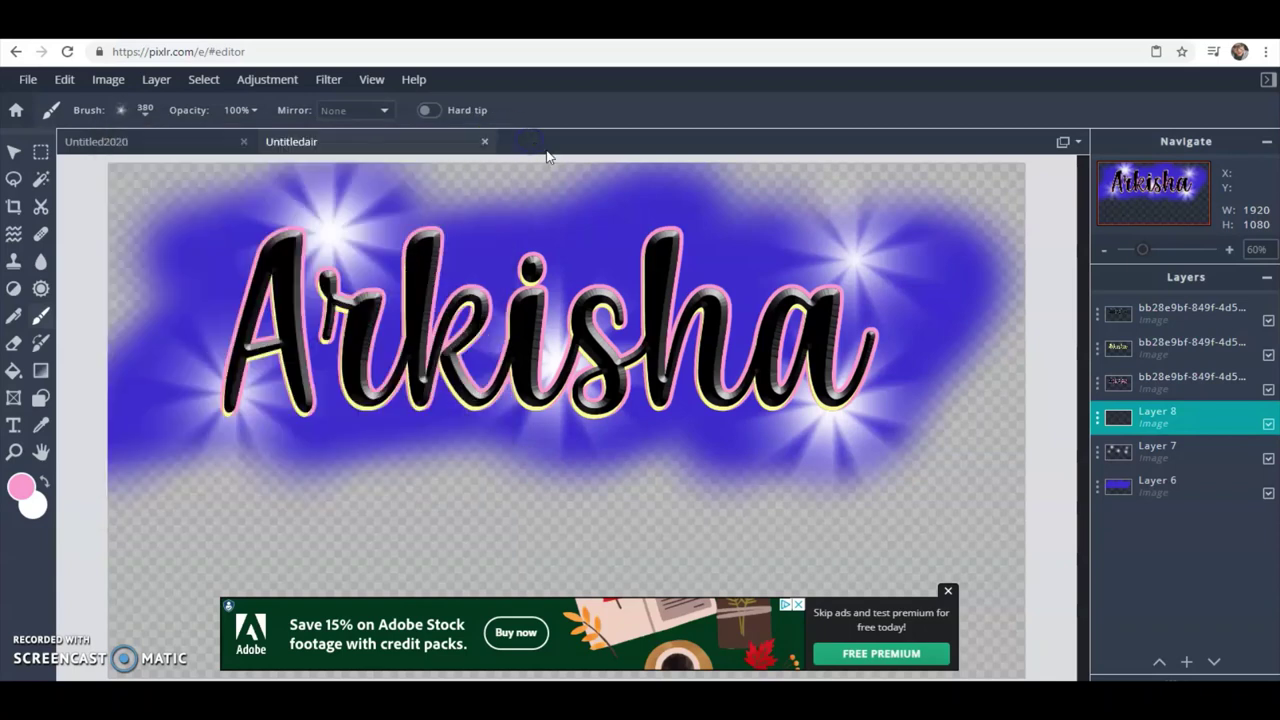
Step: Stamp pink stars around the name: beside the first letter's top, below the second, twice above the third, before the last, and twice past it
{"action": "left_click", "coordinate": [473, 260]}
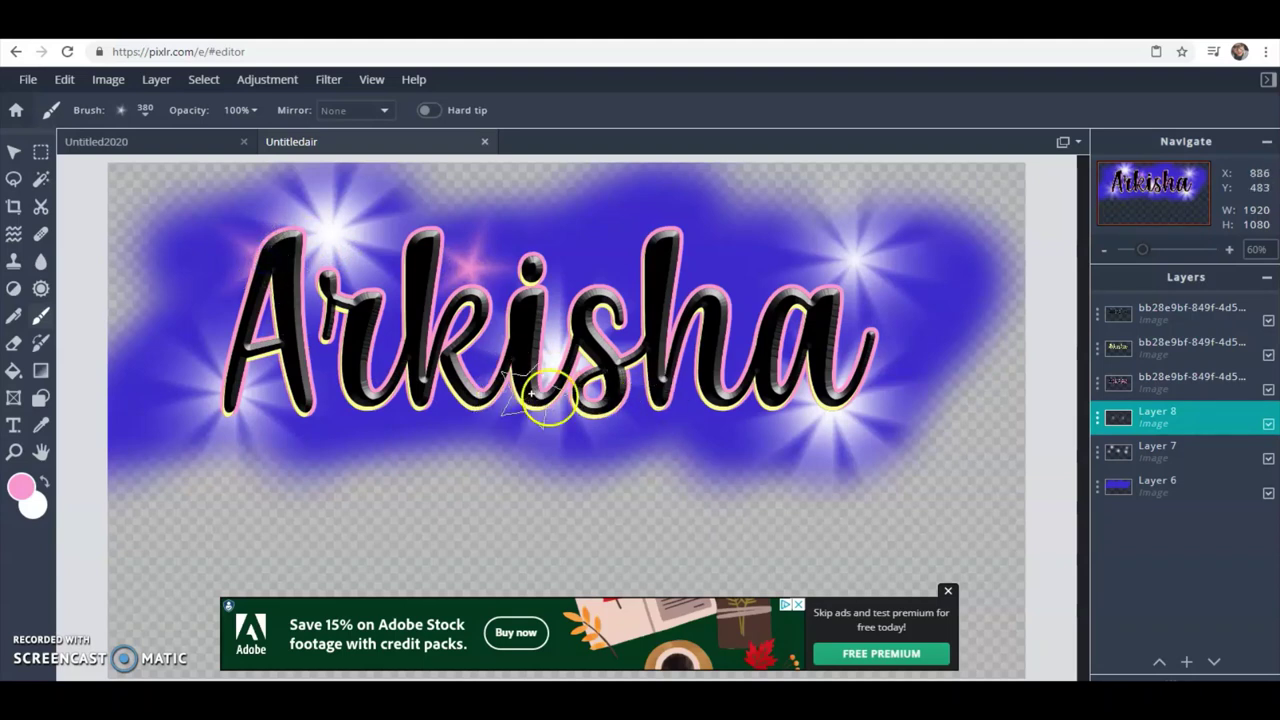
{"action": "right_click", "coordinate": [368, 327]}
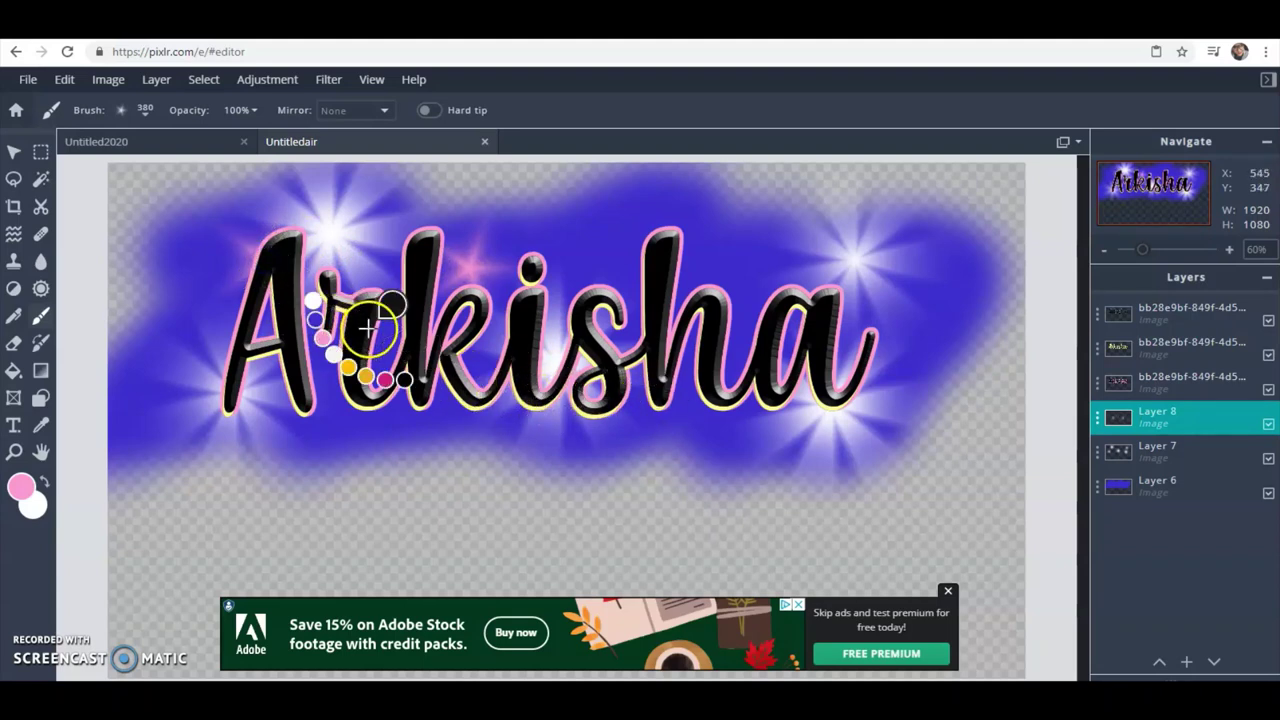
{"action": "key", "text": "ctrl+z"}
{"action": "left_click", "coordinate": [228, 258]}
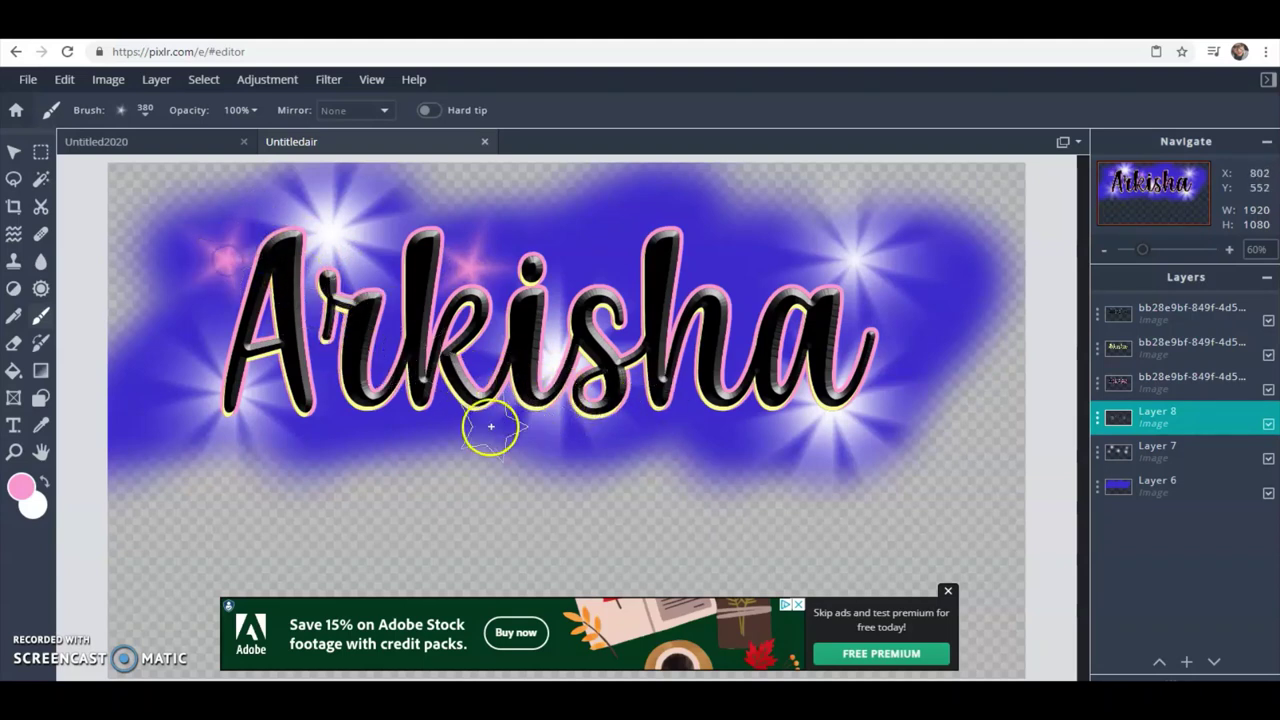
{"action": "left_click", "coordinate": [397, 413]}
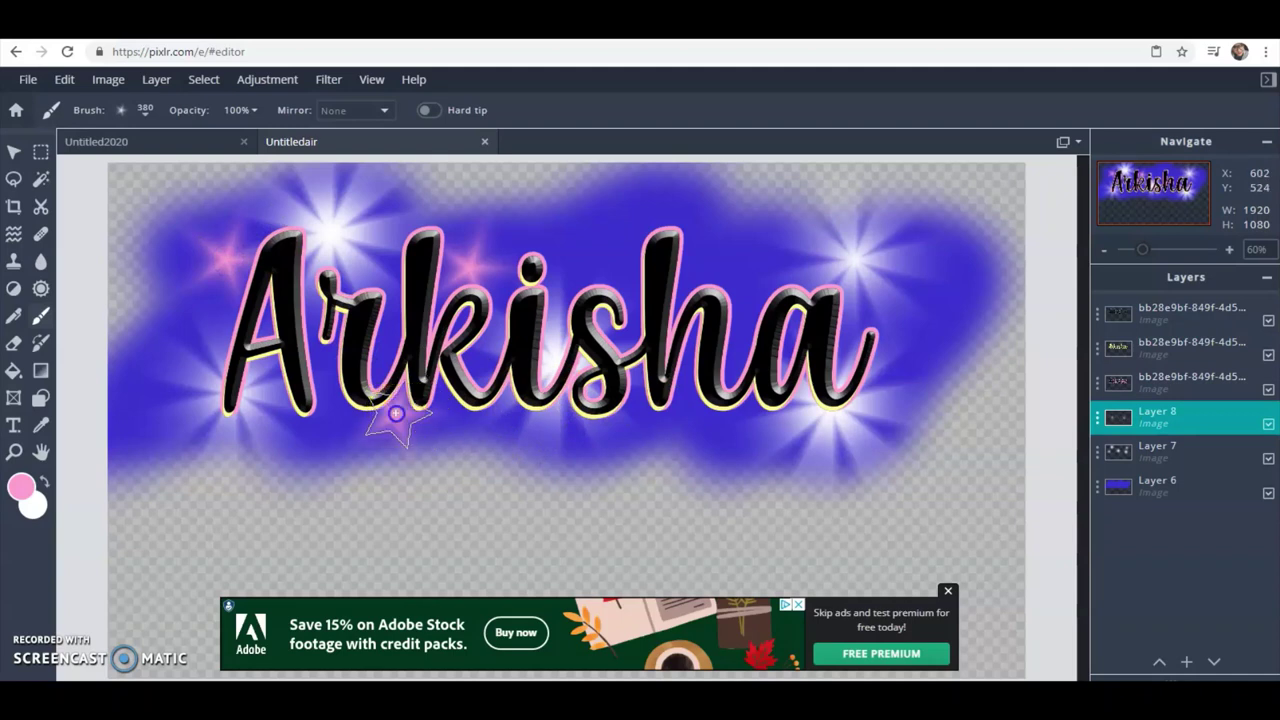
{"action": "left_click", "coordinate": [719, 260]}
{"action": "left_click", "coordinate": [943, 313]}
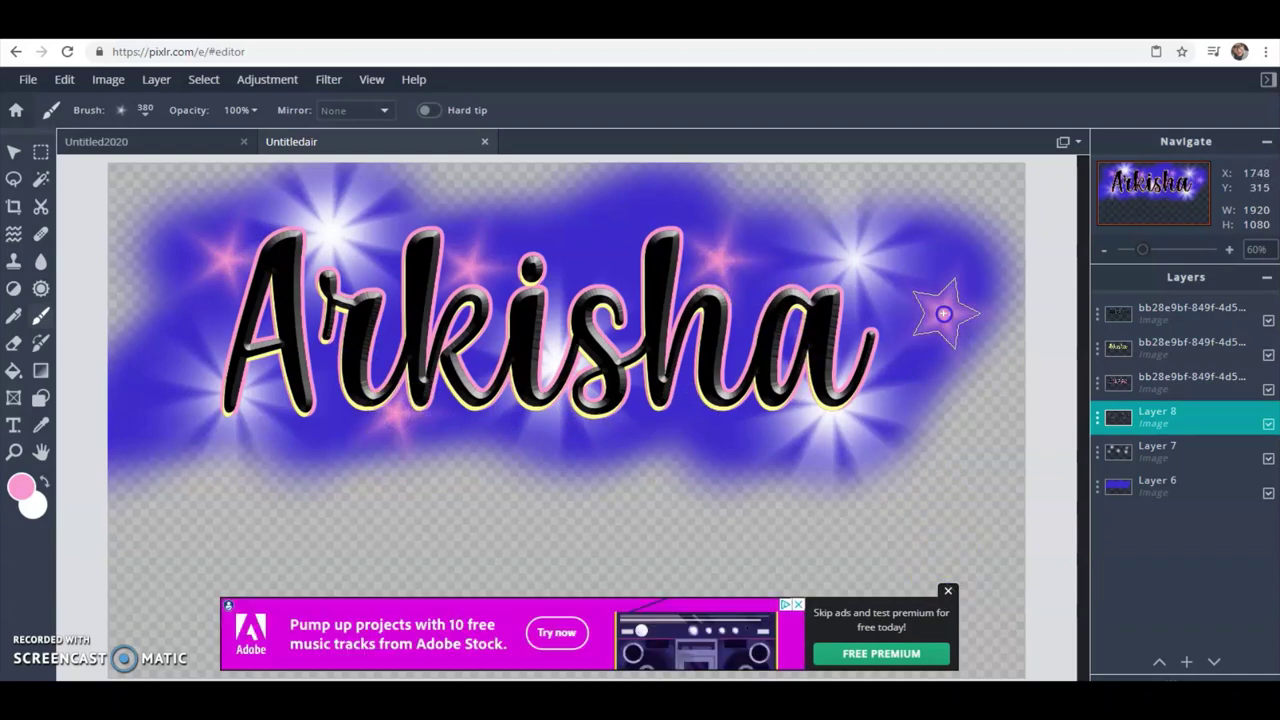
{"action": "left_click", "coordinate": [943, 313]}
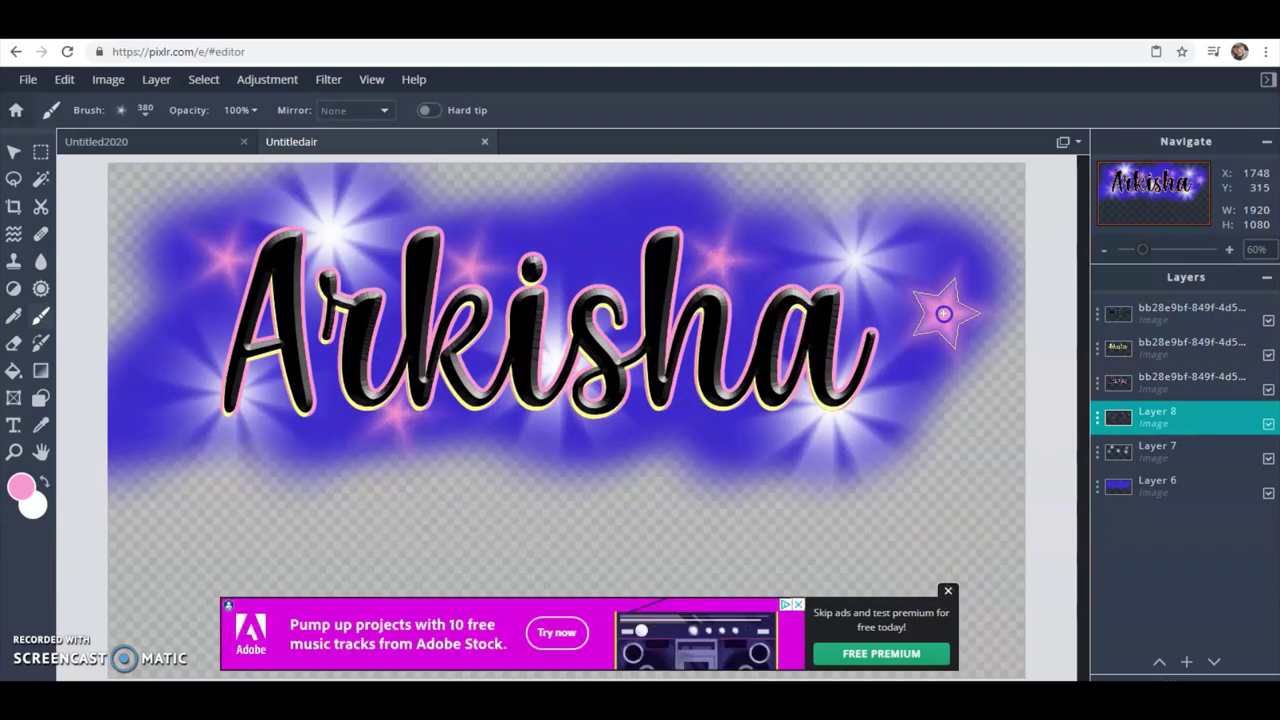
{"action": "left_click", "coordinate": [466, 268]}
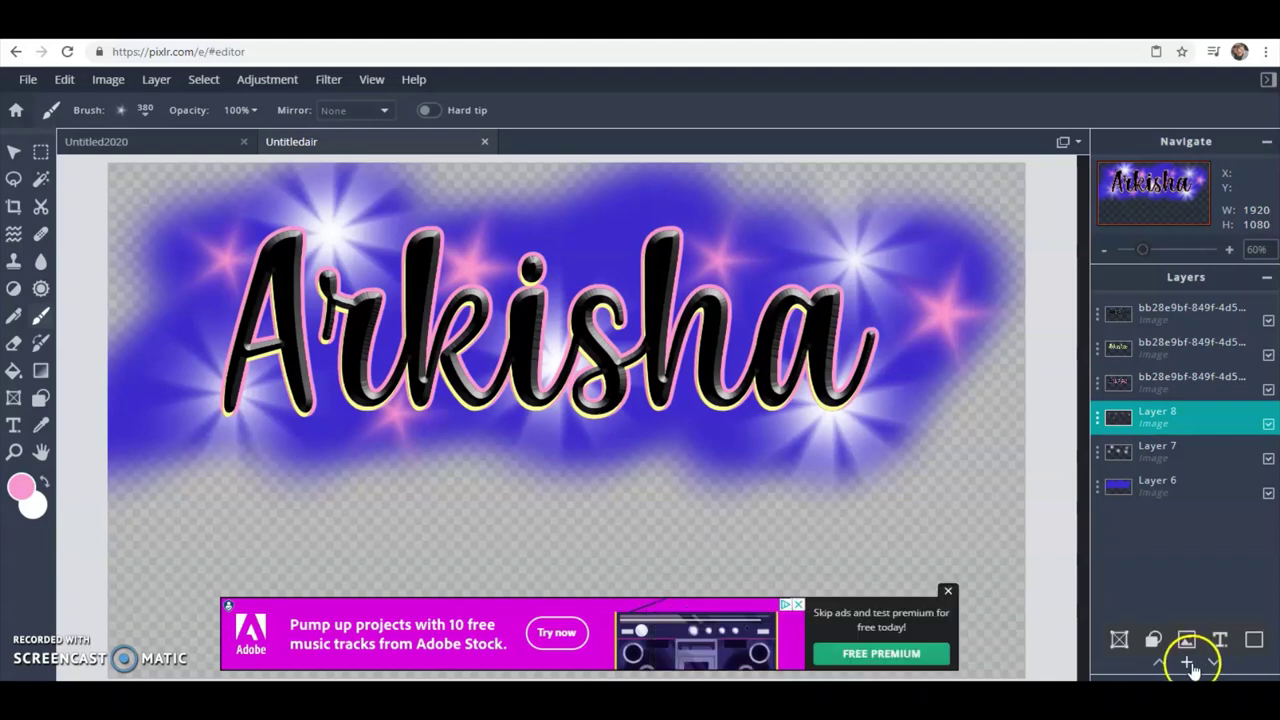
Step: Add an empty layer directly above the pink star layer and switch the painting color to white
{"action": "left_click", "coordinate": [1245, 638]}
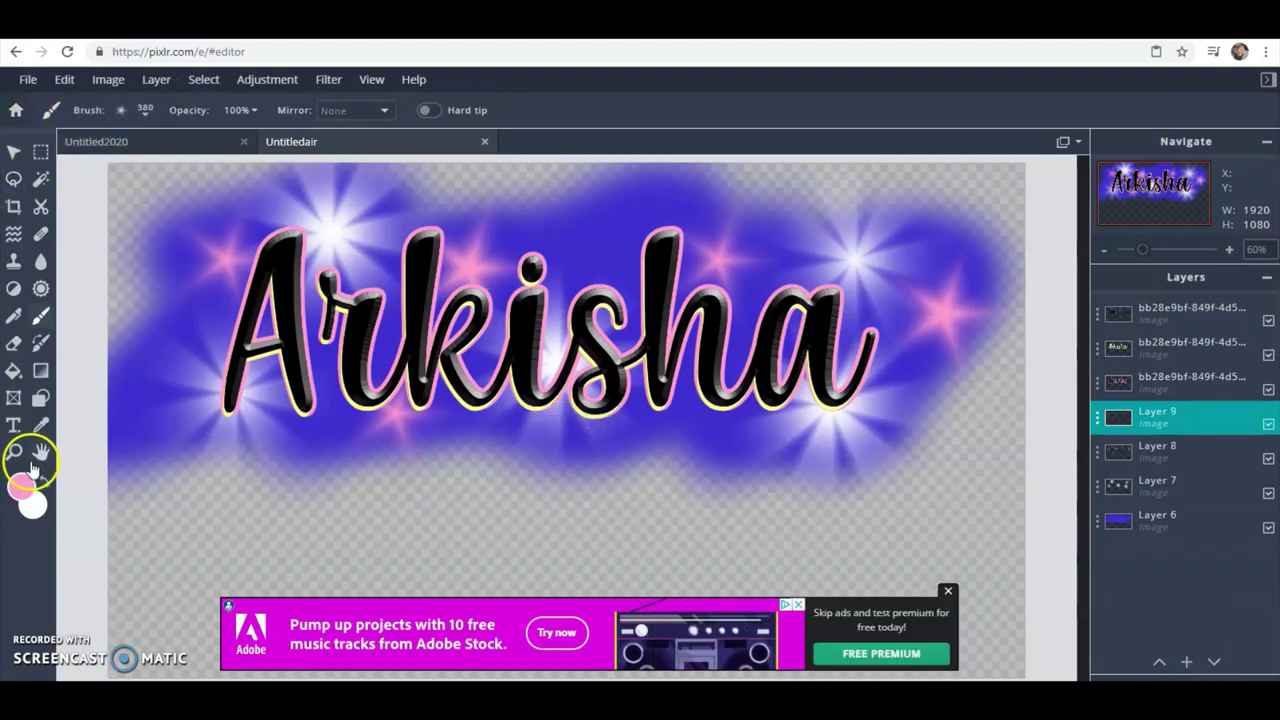
{"action": "left_click", "coordinate": [46, 488]}
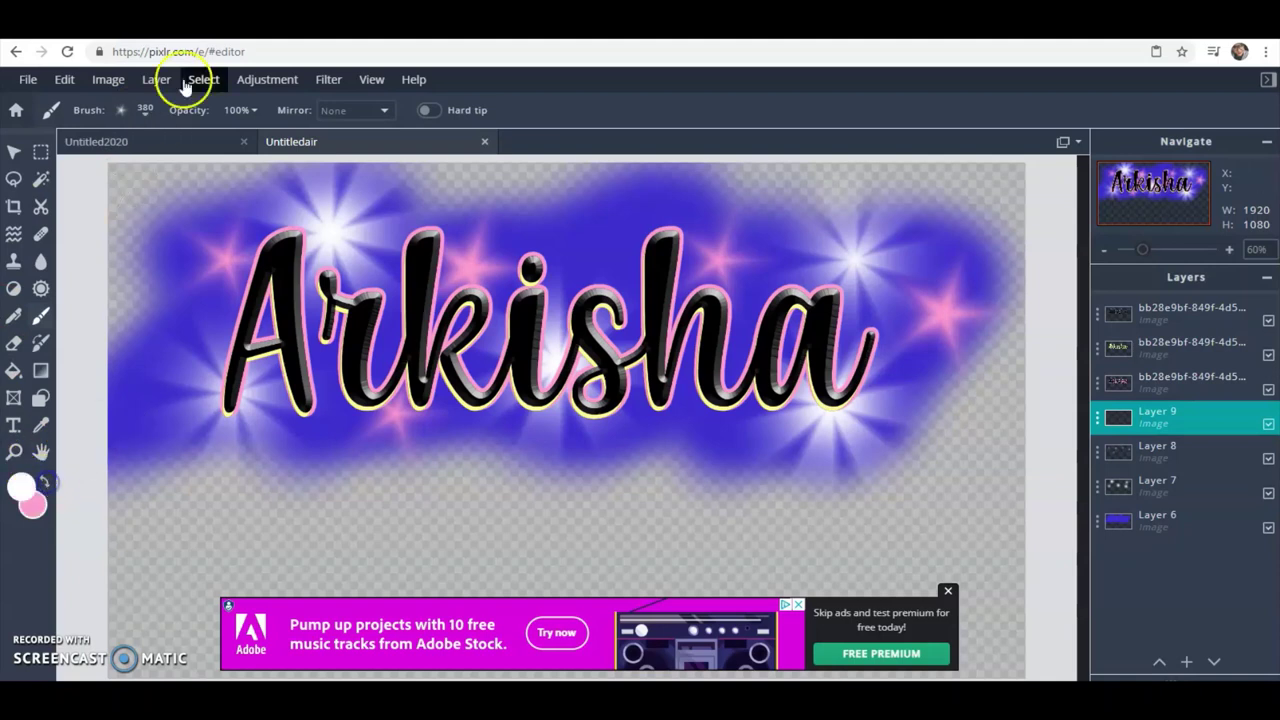
Step: Compare the soft star brushes, choose the four-pointed sparkle, and enlarge it to 92 px
{"action": "left_click", "coordinate": [124, 116]}
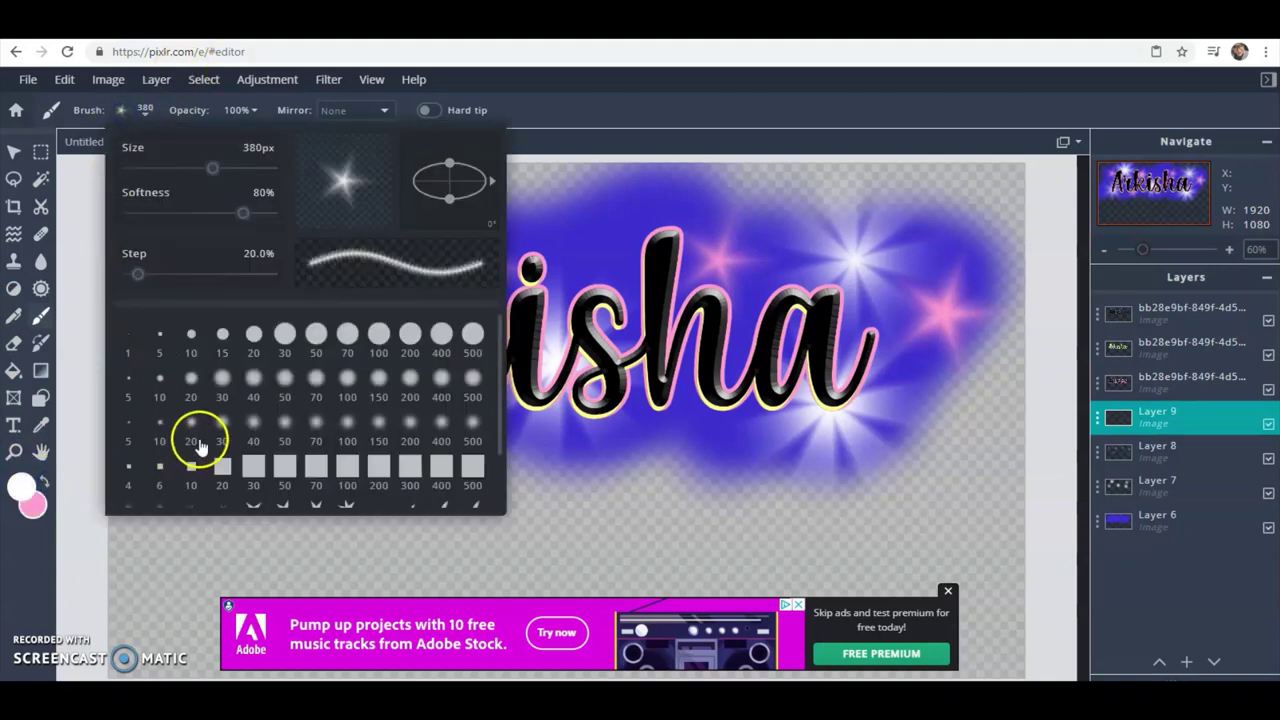
{"action": "scroll", "coordinate": [204, 448], "scroll_direction": "down", "scroll_amount": 2}
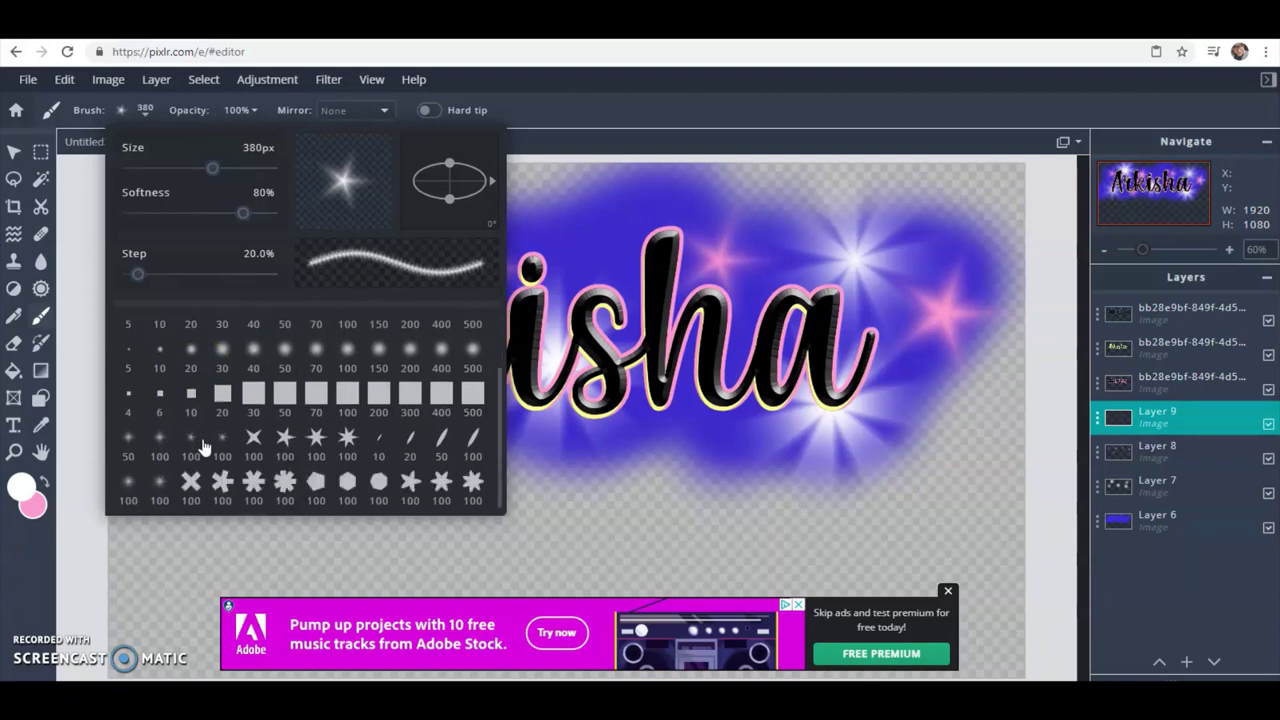
{"action": "left_click", "coordinate": [164, 484]}
{"action": "left_click", "coordinate": [161, 488]}
{"action": "left_click", "coordinate": [131, 486]}
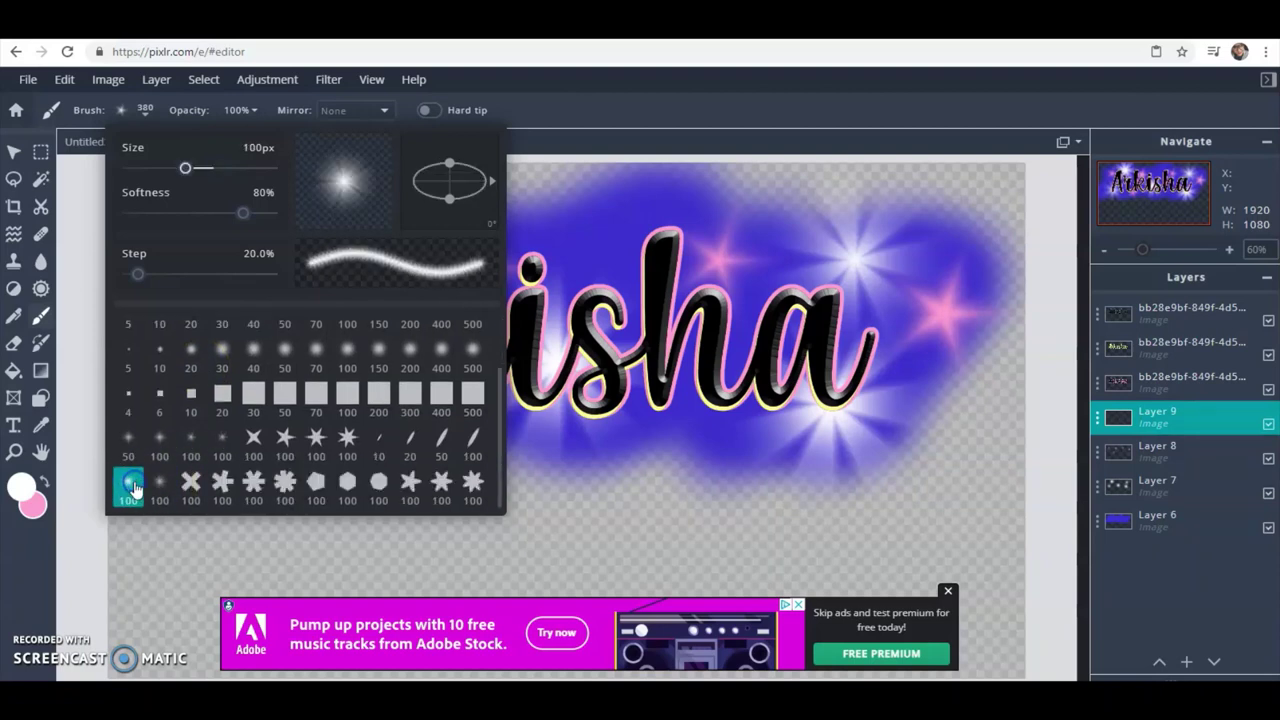
{"action": "left_click", "coordinate": [161, 443]}
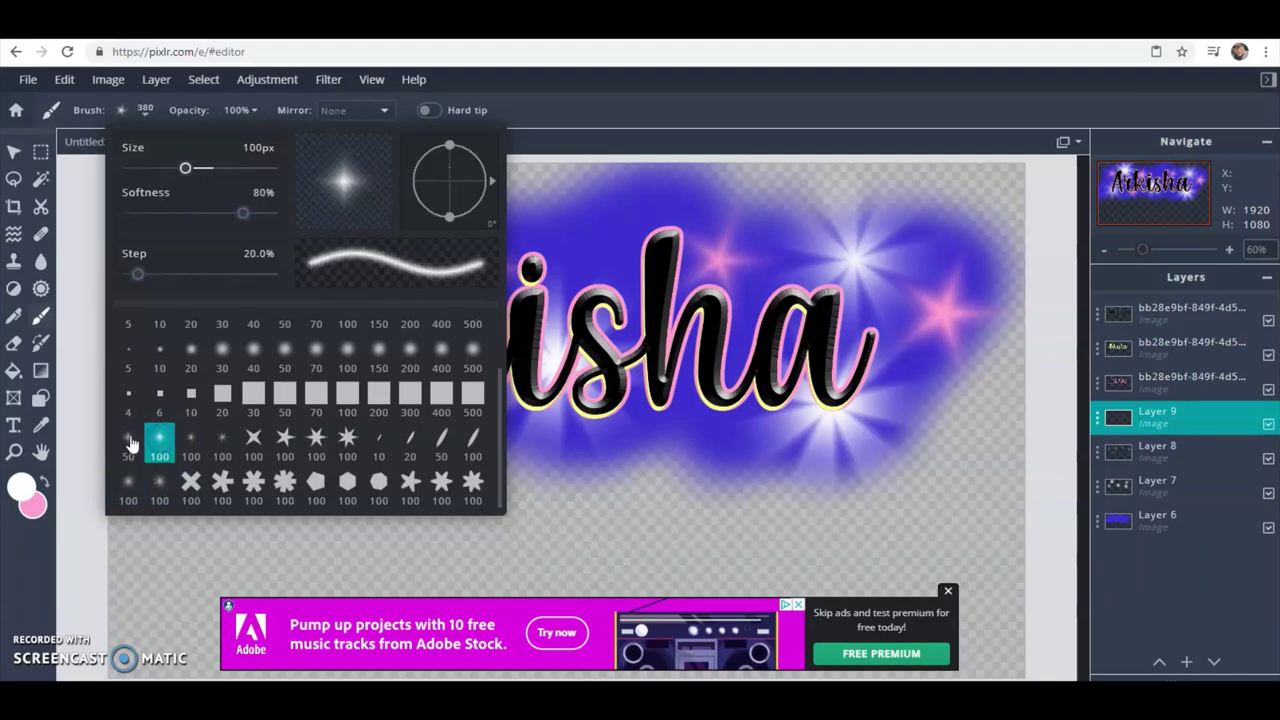
{"action": "left_click", "coordinate": [129, 441]}
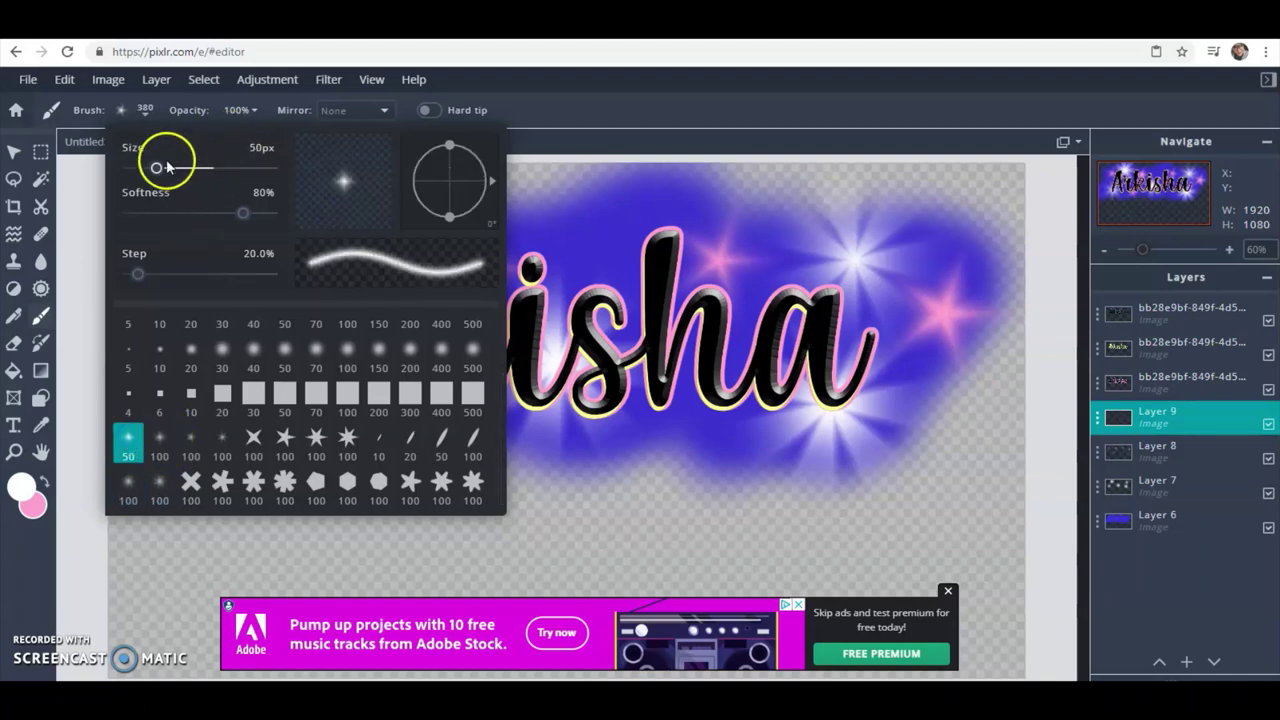
{"action": "left_click_drag", "start_coordinate": [157, 168], "coordinate": [182, 168]}
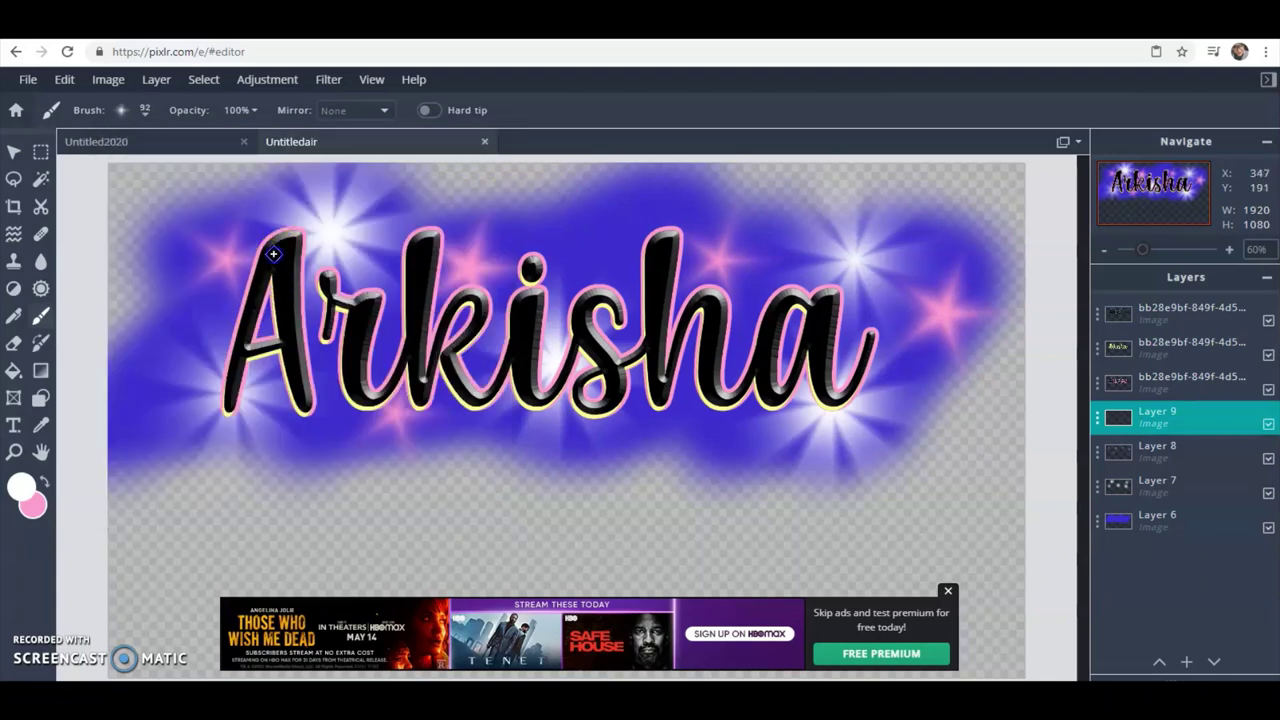
Step: Try stamping white four-pointed sparkles on the first two letters, with Layer 9 moved above all the lettering layers
{"action": "left_click", "coordinate": [725, 466]}
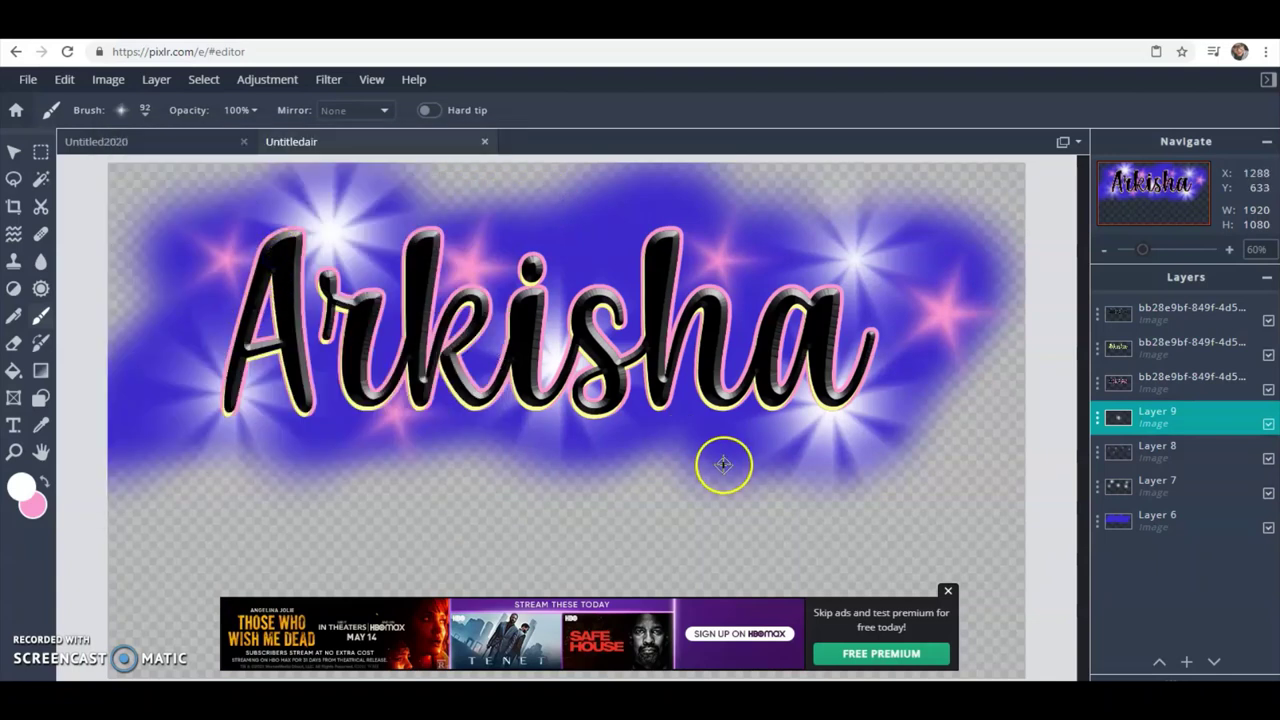
{"action": "right_click", "coordinate": [723, 464]}
{"action": "left_click", "coordinate": [764, 455]}
{"action": "left_click_drag", "start_coordinate": [1150, 420], "coordinate": [1207, 312]}
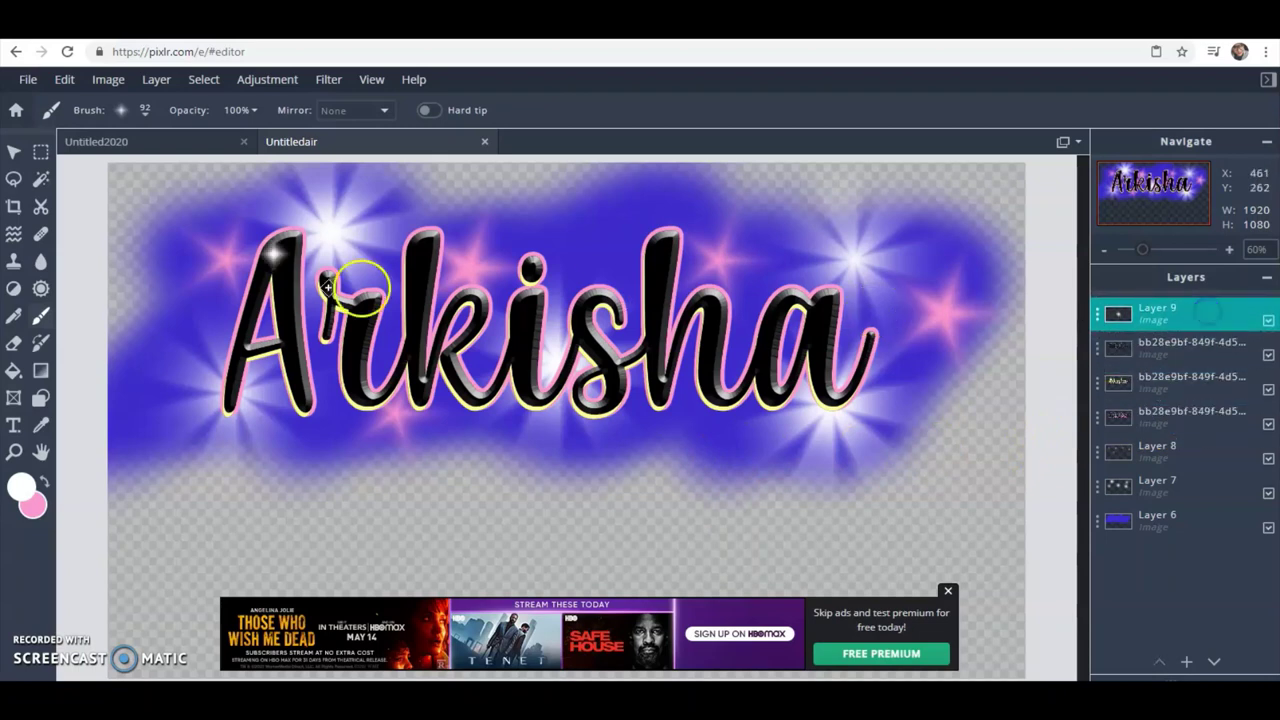
{"action": "left_click", "coordinate": [288, 368]}
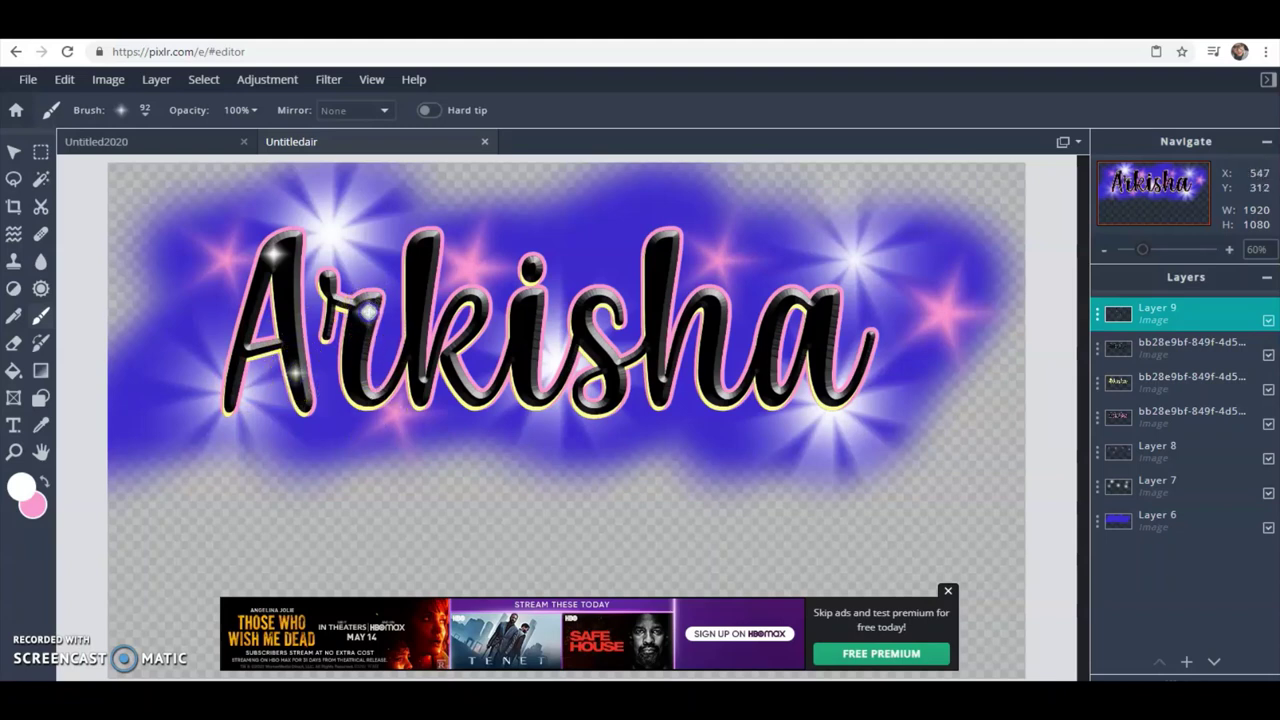
Step: Undo the four-pointed sparkle stamps and the move of Layer 9
{"action": "right_click", "coordinate": [740, 337]}
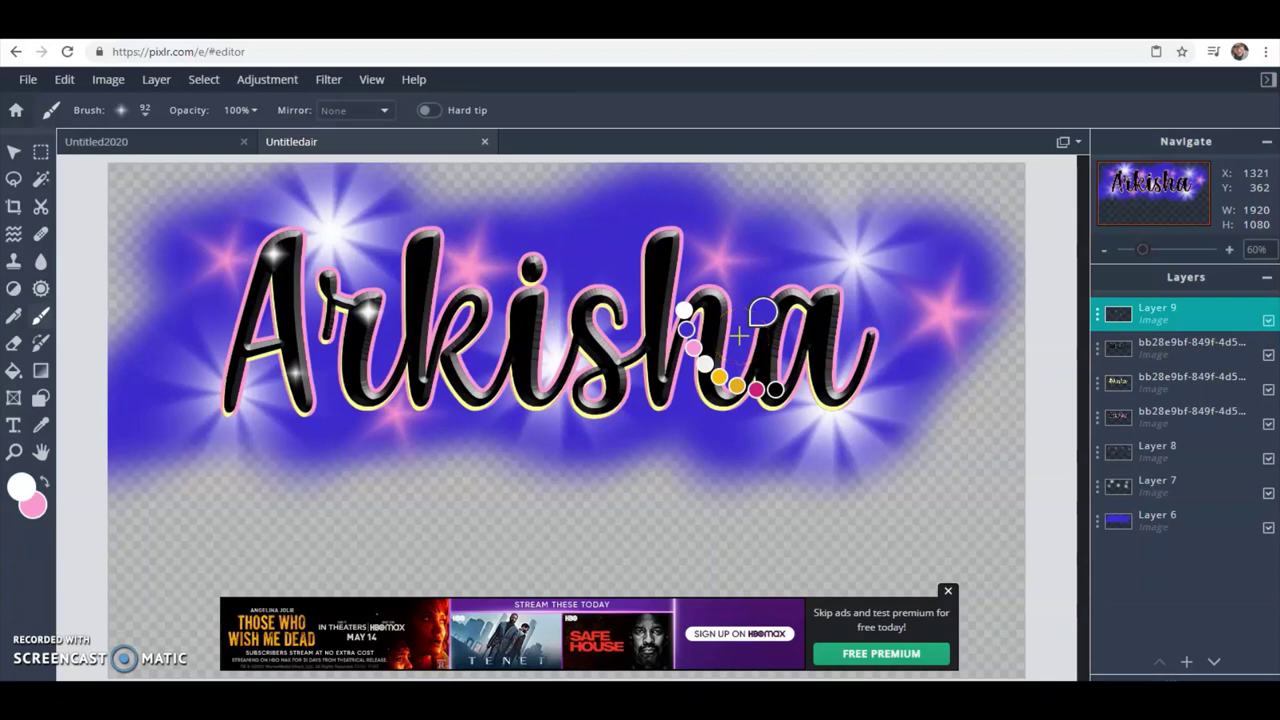
{"action": "key", "text": "ctrl+z"}
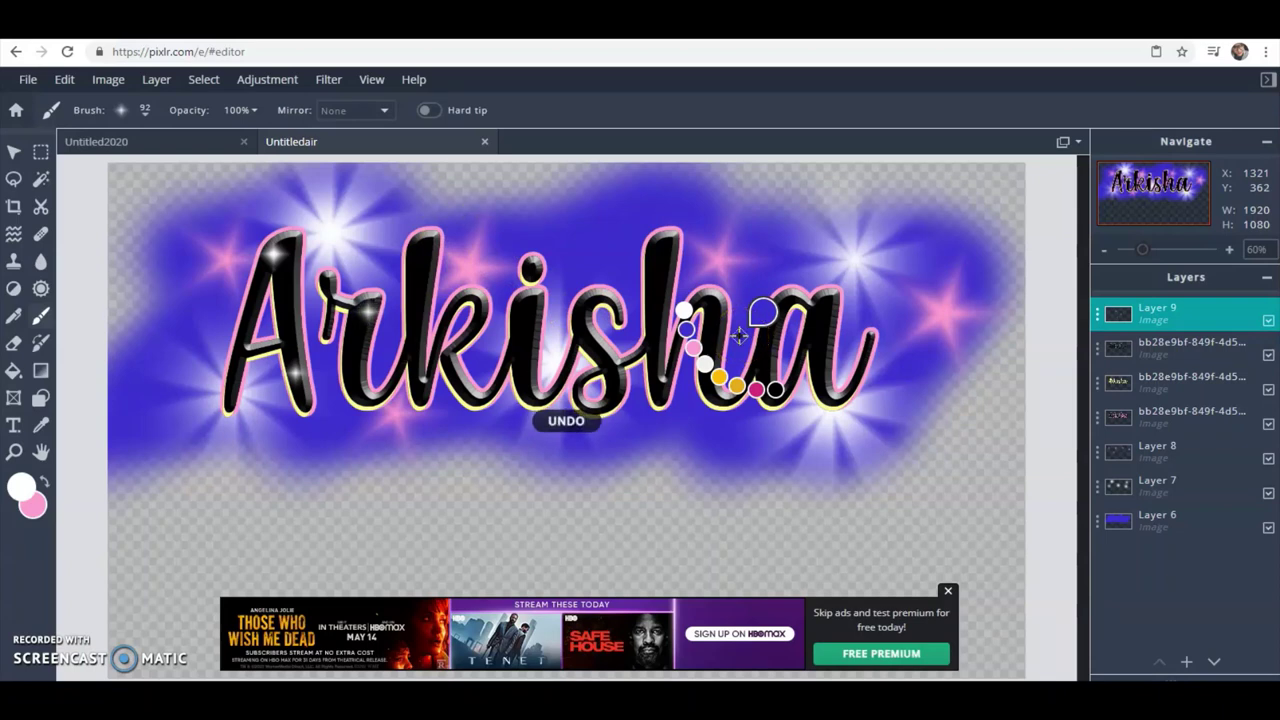
{"action": "key", "text": "ctrl+z"}
{"action": "key", "text": "ctrl+z"}
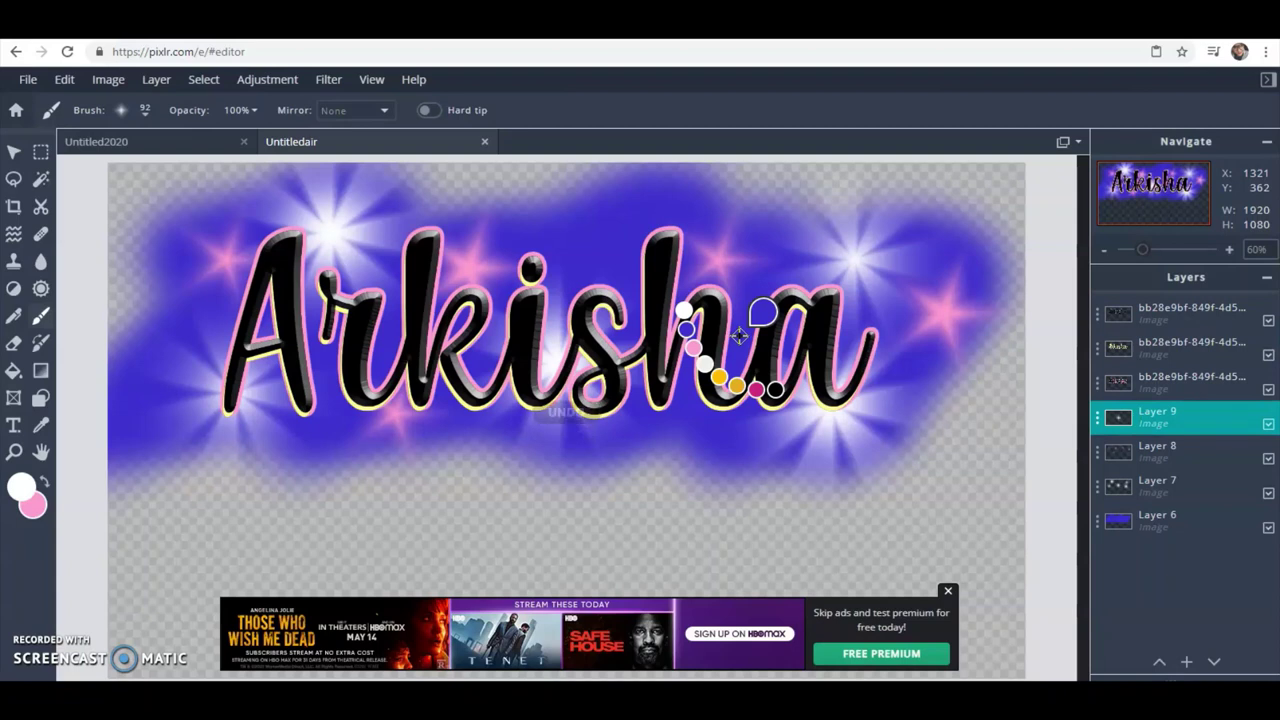
{"action": "key", "text": "ctrl+z"}
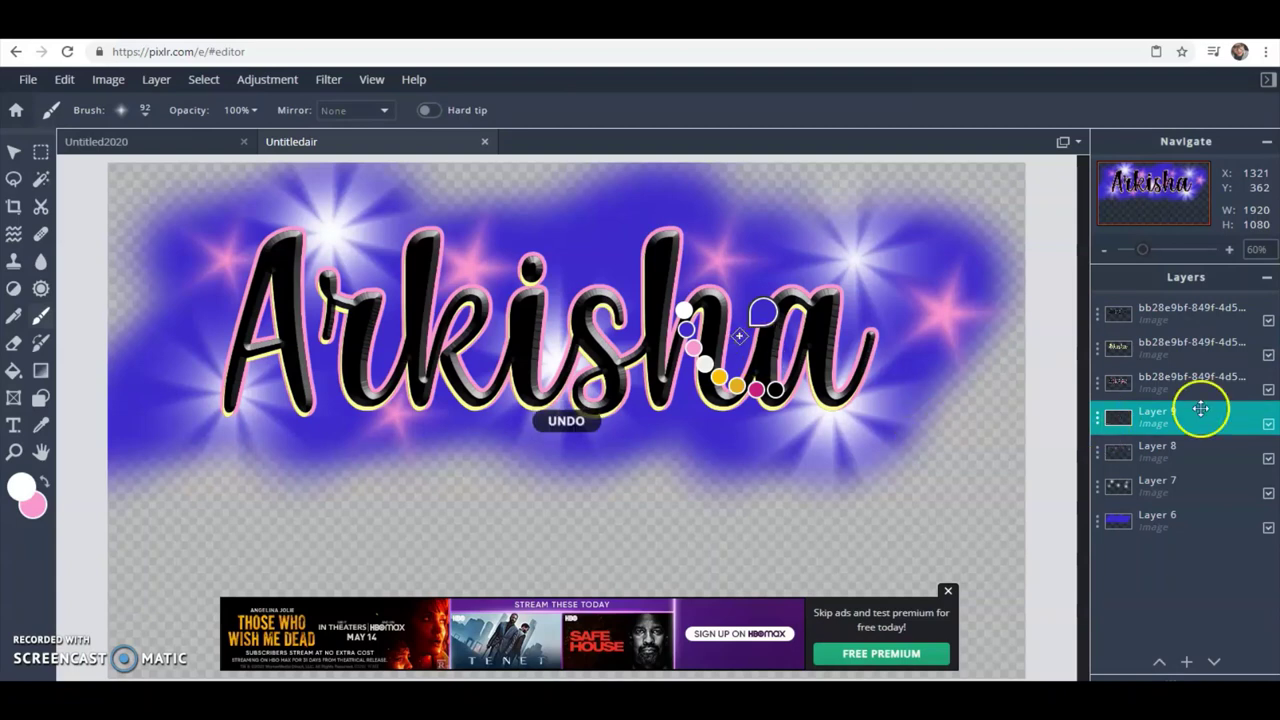
Step: Move the empty Layer 9 above all lettering layers and choose the soft many-rayed starburst brush at 170 px
{"action": "left_click_drag", "start_coordinate": [1200, 408], "coordinate": [1195, 310]}
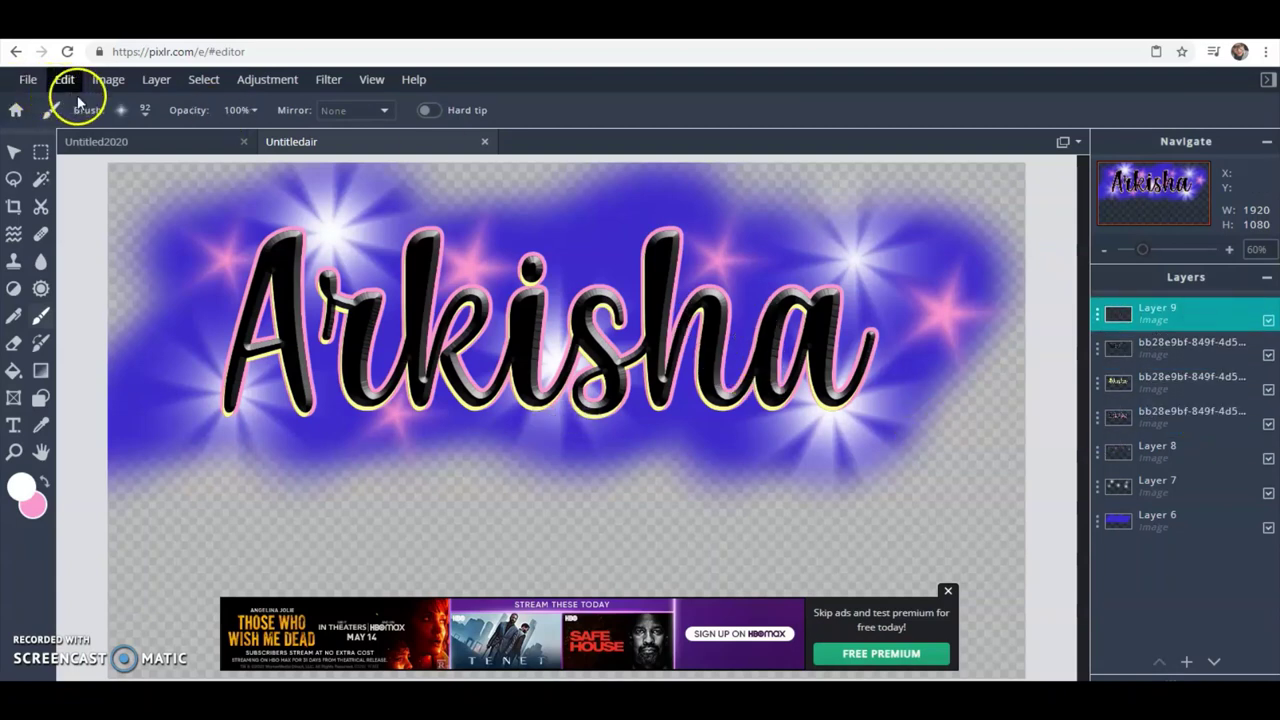
{"action": "left_click", "coordinate": [122, 111]}
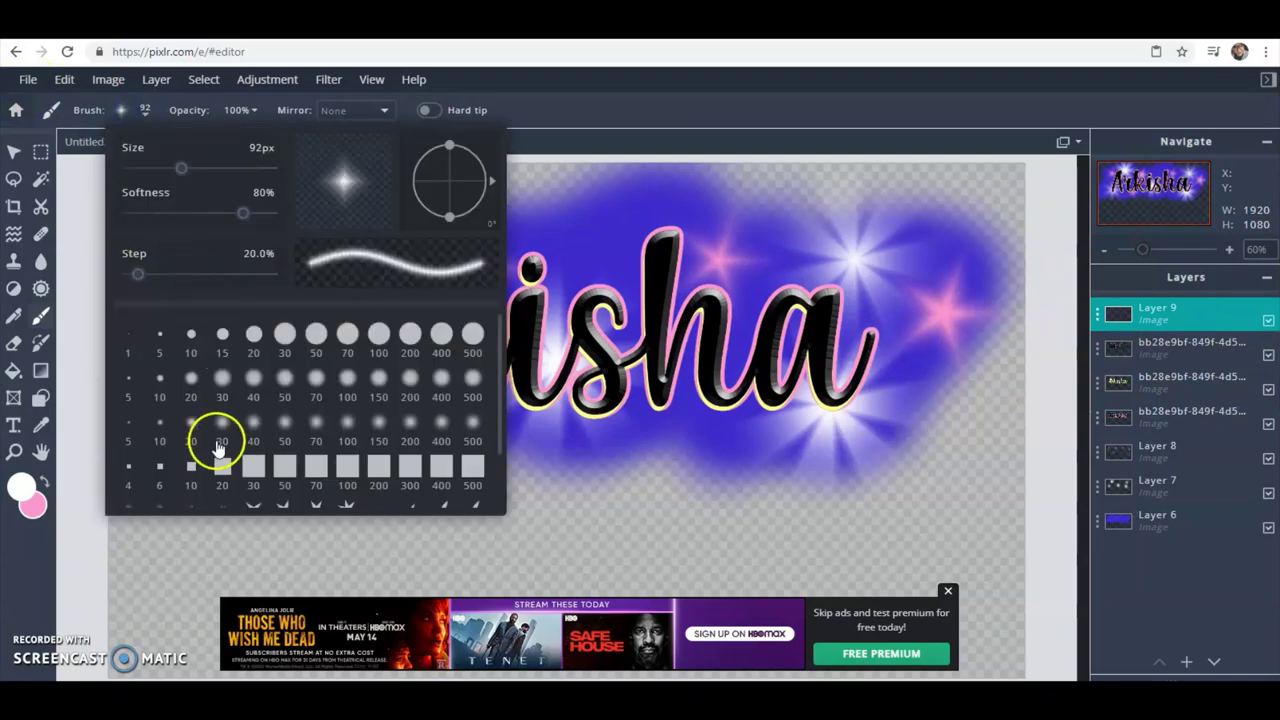
{"action": "scroll", "coordinate": [243, 416], "scroll_direction": "down", "scroll_amount": 2}
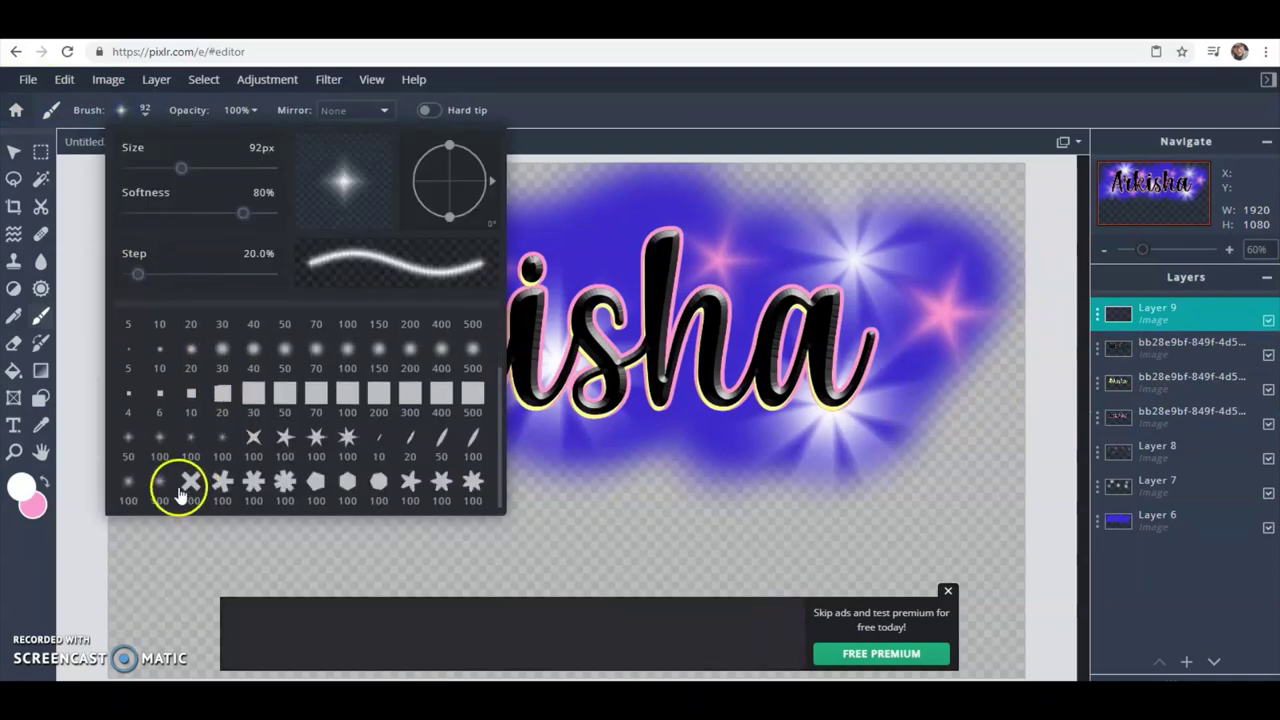
{"action": "left_click", "coordinate": [222, 440]}
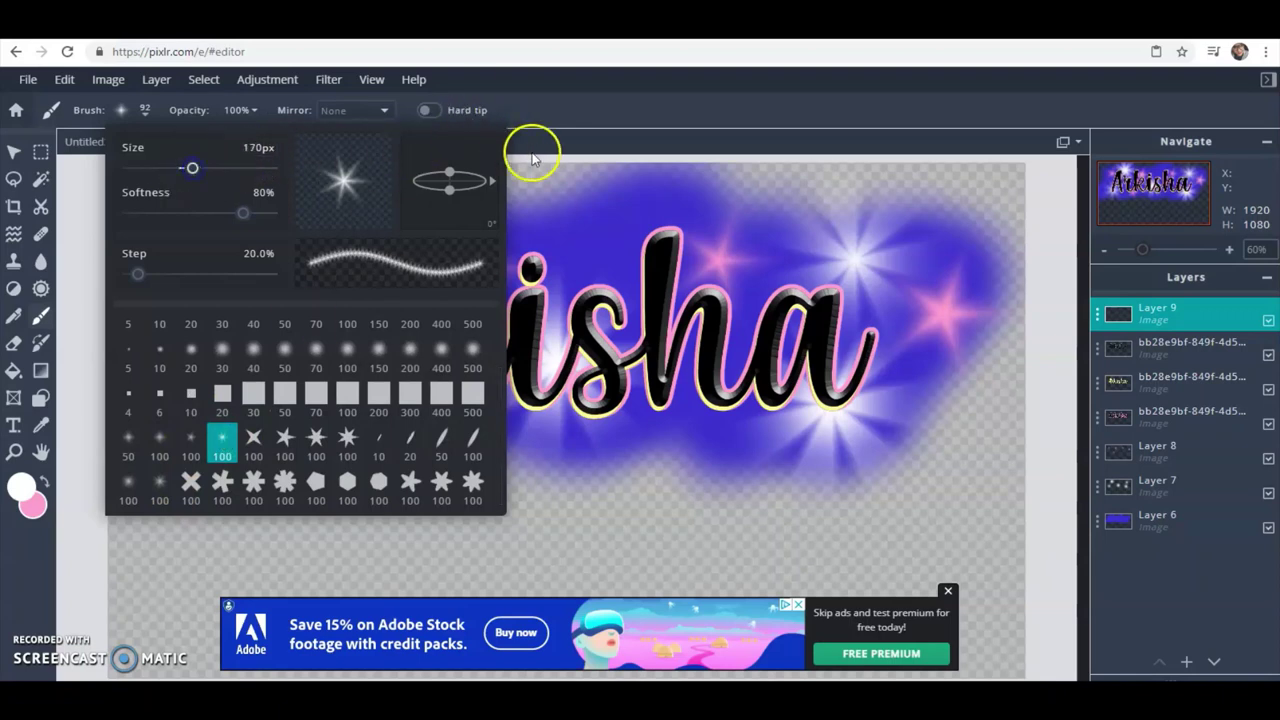
{"action": "left_click", "coordinate": [532, 158]}
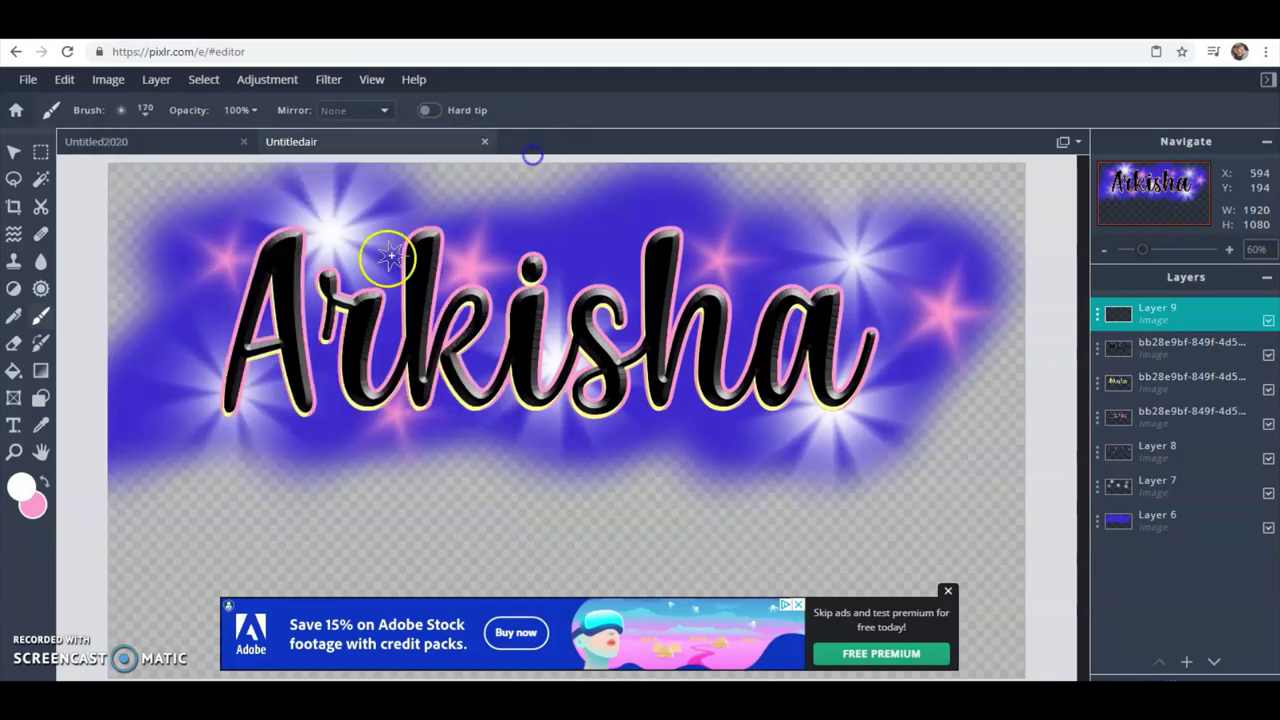
Step: Stamp white 170 px starburst sparkles across the letters of the name on Layer 9
{"action": "left_click", "coordinate": [270, 255]}
{"action": "left_click", "coordinate": [319, 345]}
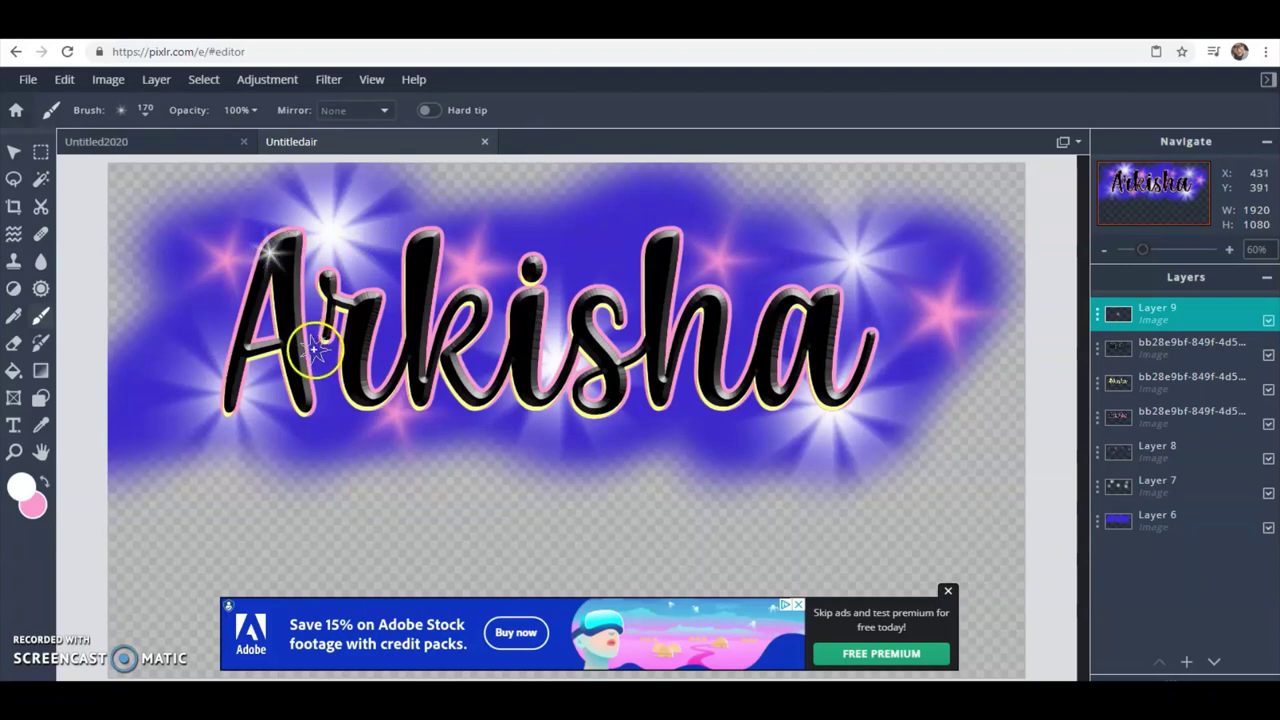
{"action": "left_click", "coordinate": [358, 361]}
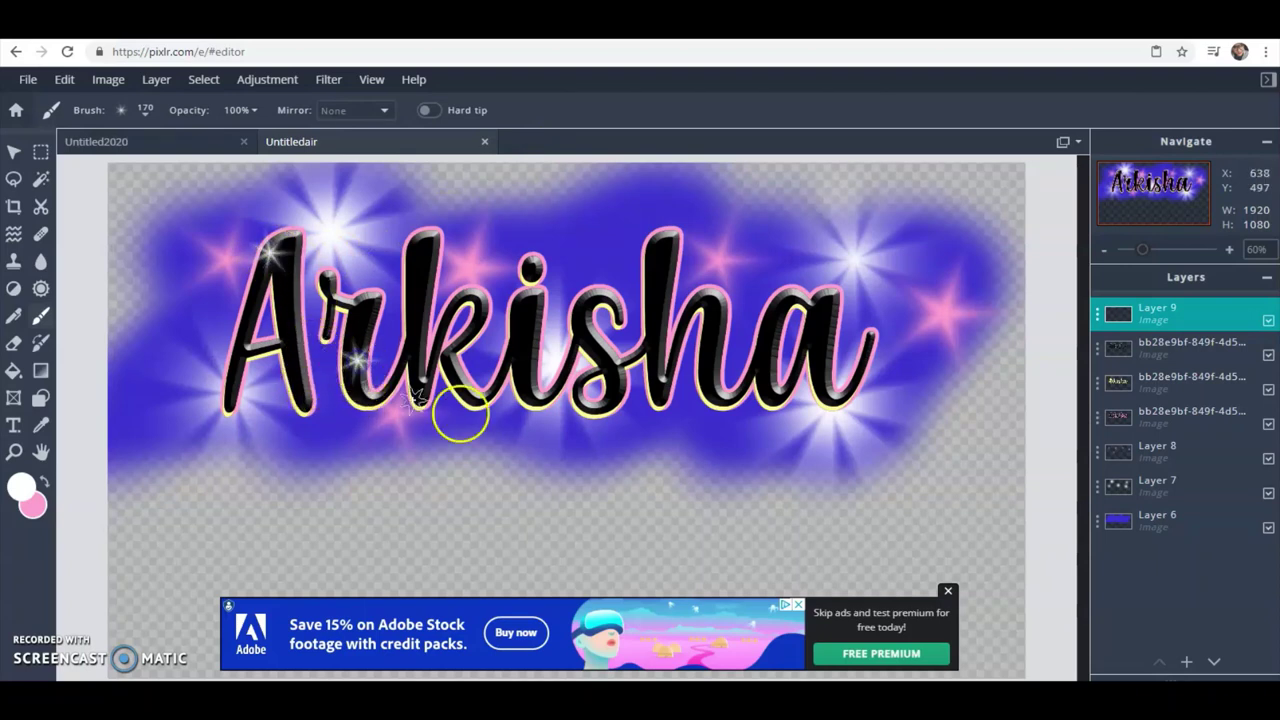
{"action": "left_click", "coordinate": [432, 255]}
{"action": "left_click", "coordinate": [524, 355]}
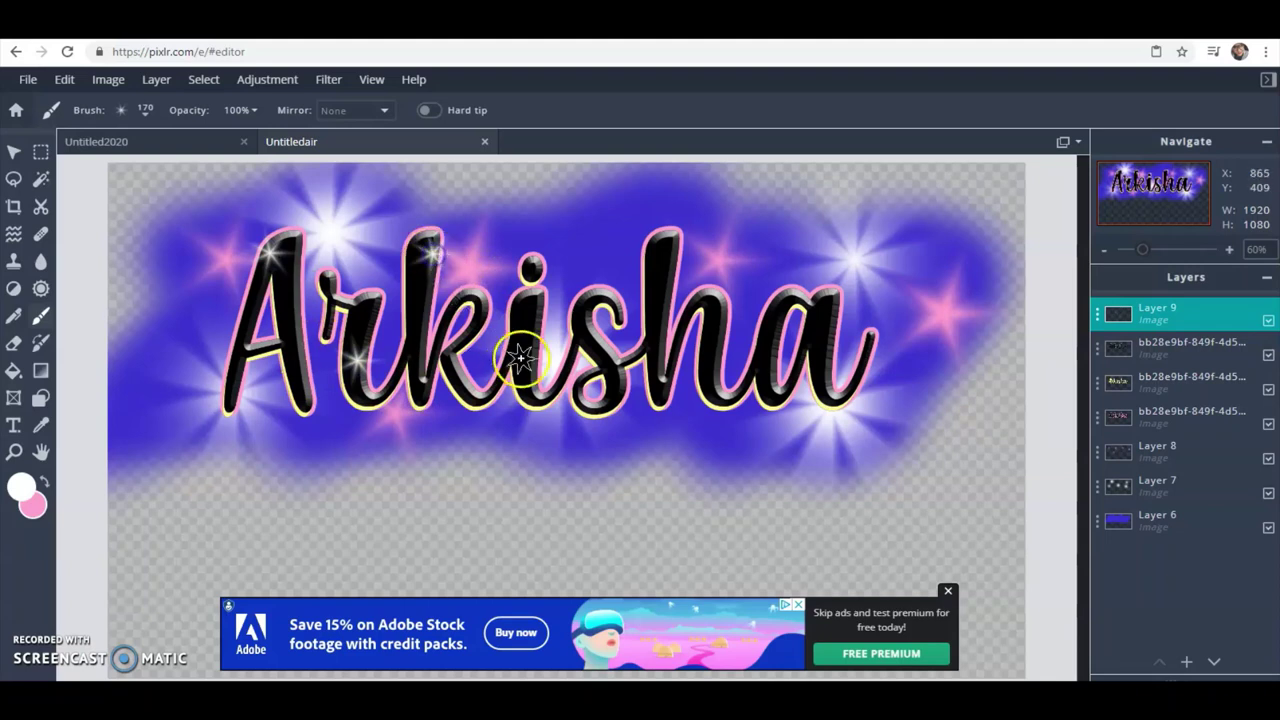
{"action": "left_click", "coordinate": [597, 340]}
{"action": "left_click", "coordinate": [610, 382]}
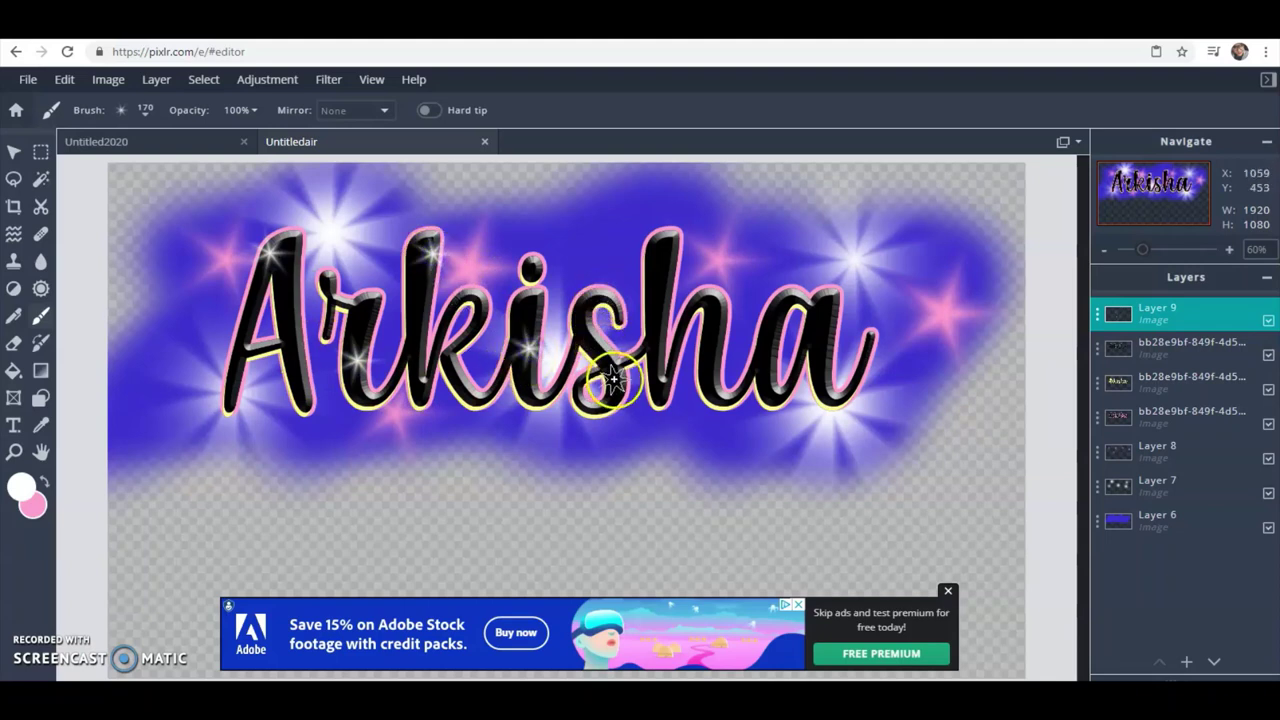
{"action": "left_click", "coordinate": [673, 241]}
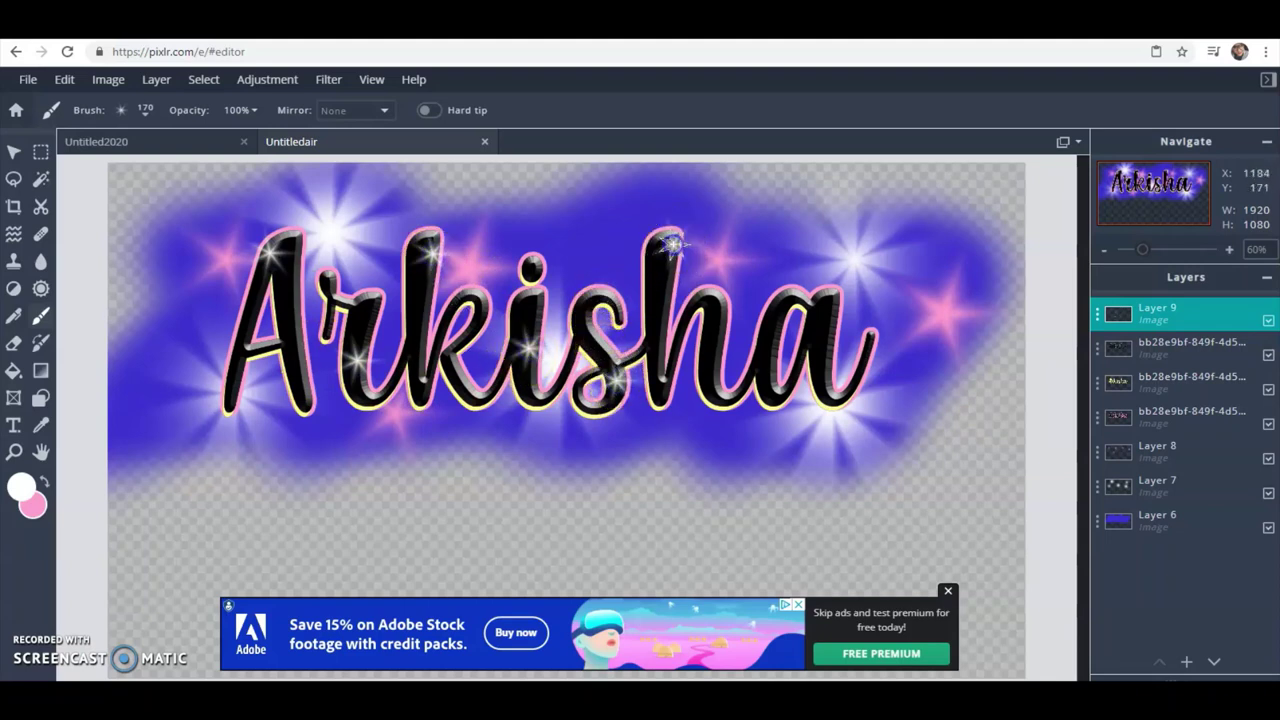
{"action": "left_click", "coordinate": [722, 318]}
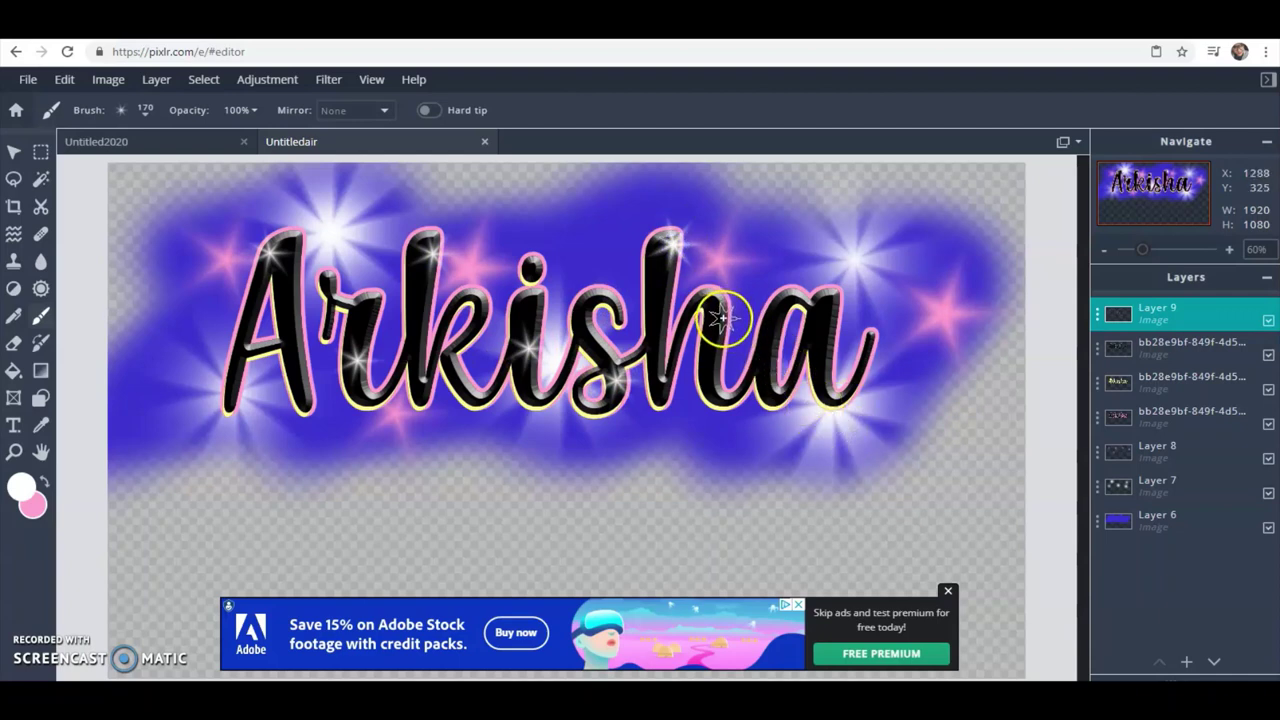
{"action": "left_click", "coordinate": [830, 312]}
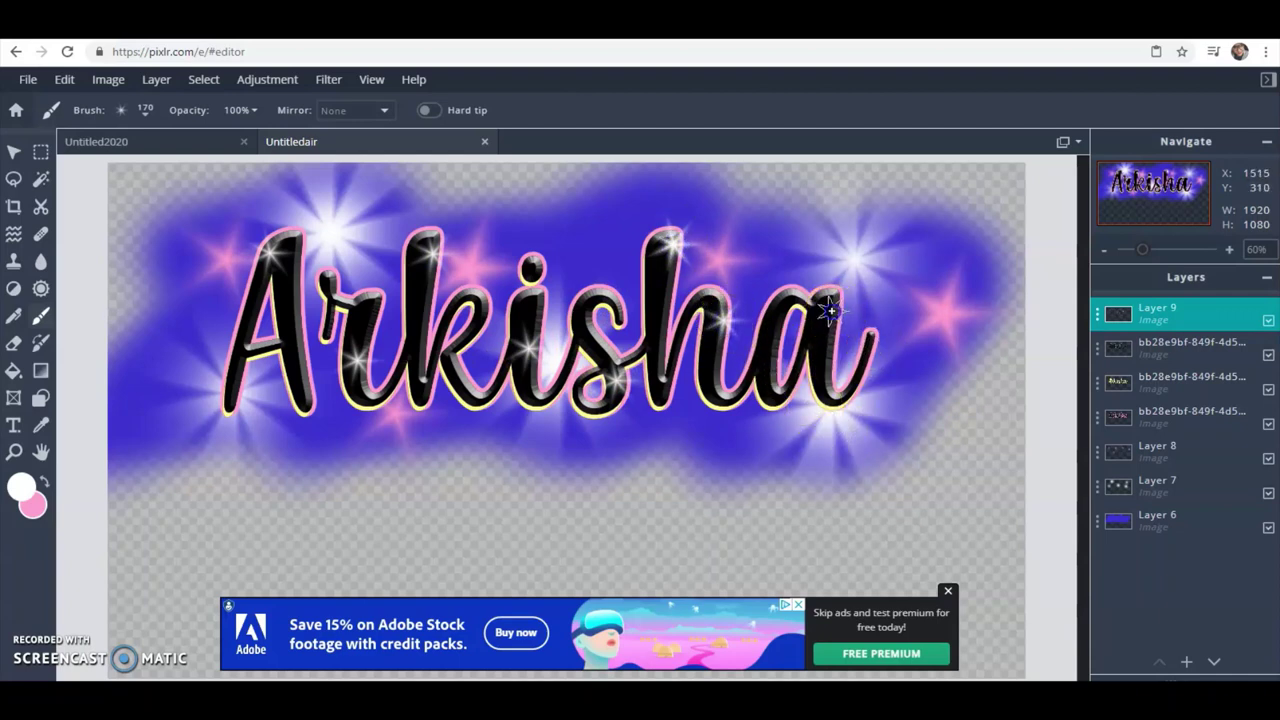
{"action": "left_click", "coordinate": [866, 354]}
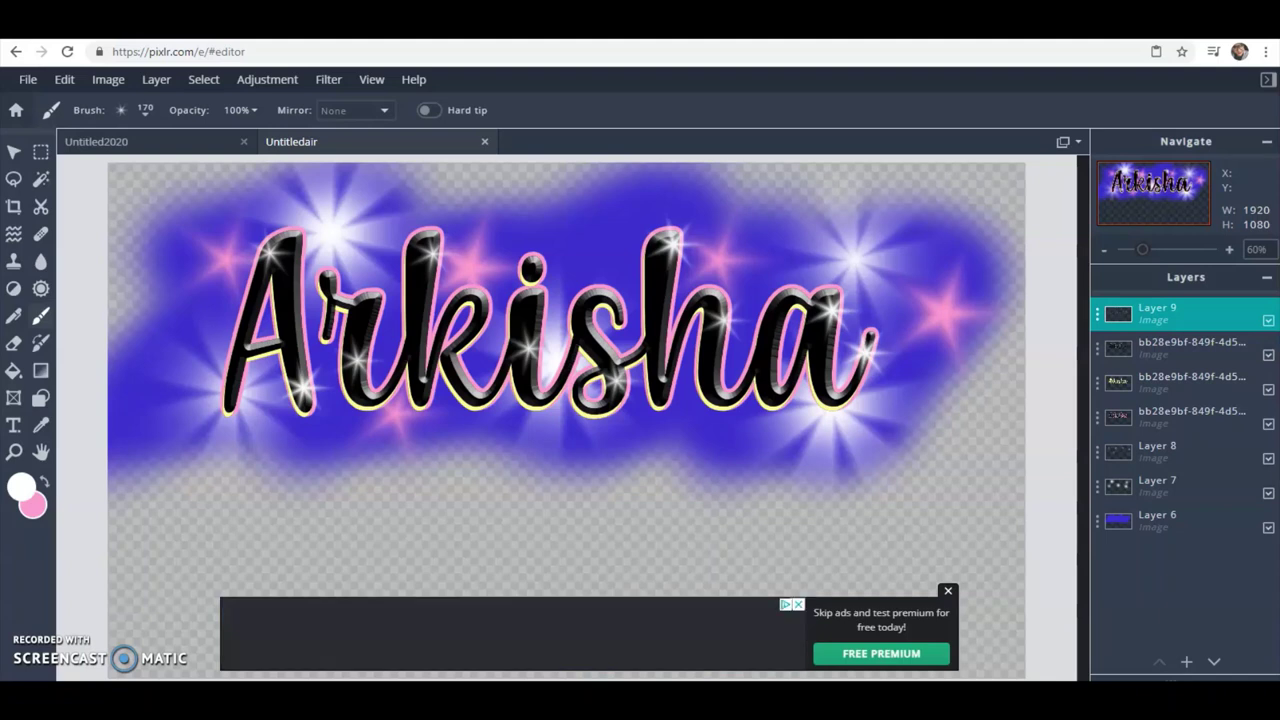
Step: Test Layer 9 one level lower, return it to the top of the stack, and add an empty layer above it
{"action": "mouse_move", "coordinate": [820, 700]}
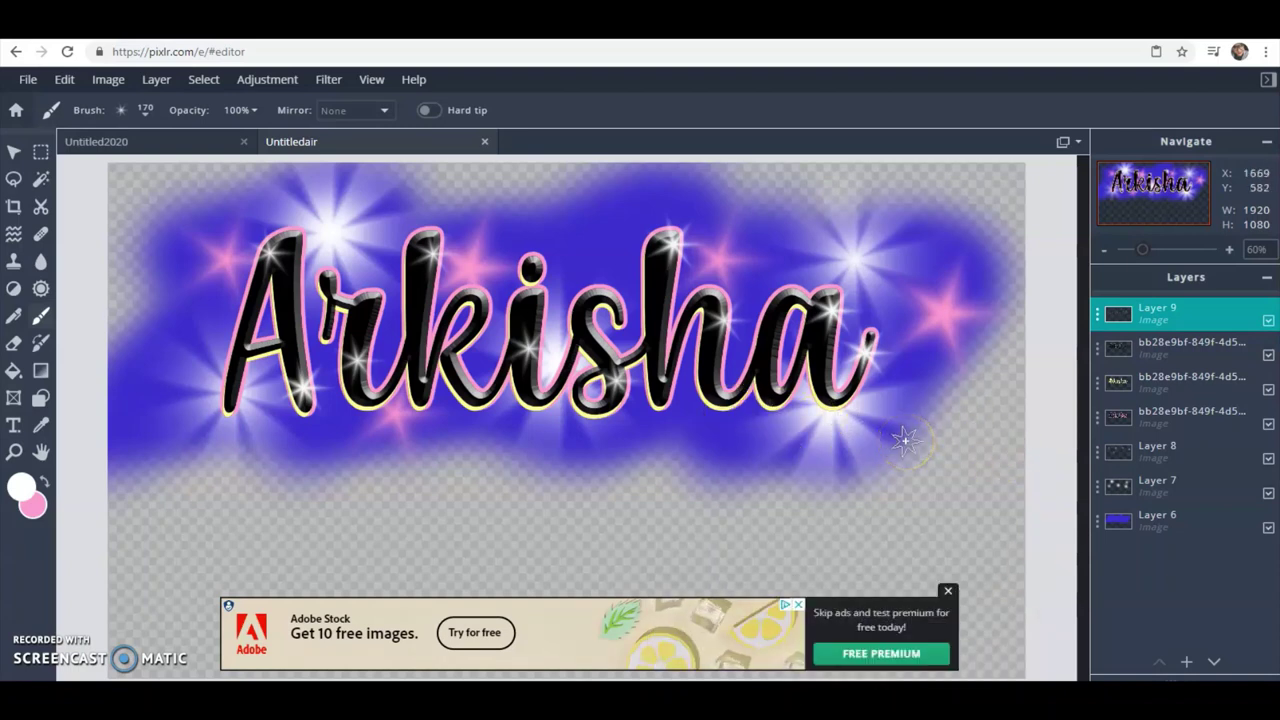
{"action": "left_click", "coordinate": [1213, 663]}
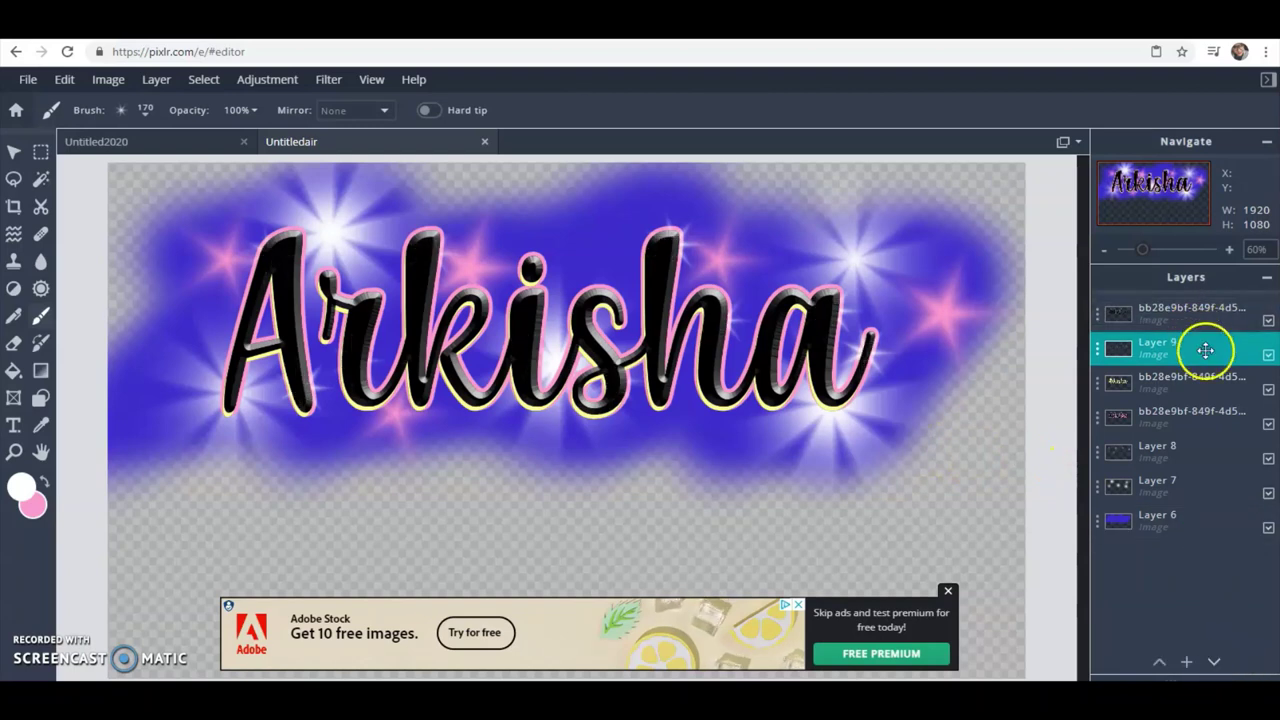
{"action": "left_click_drag", "start_coordinate": [1200, 343], "coordinate": [1200, 313]}
{"action": "left_click", "coordinate": [1190, 658]}
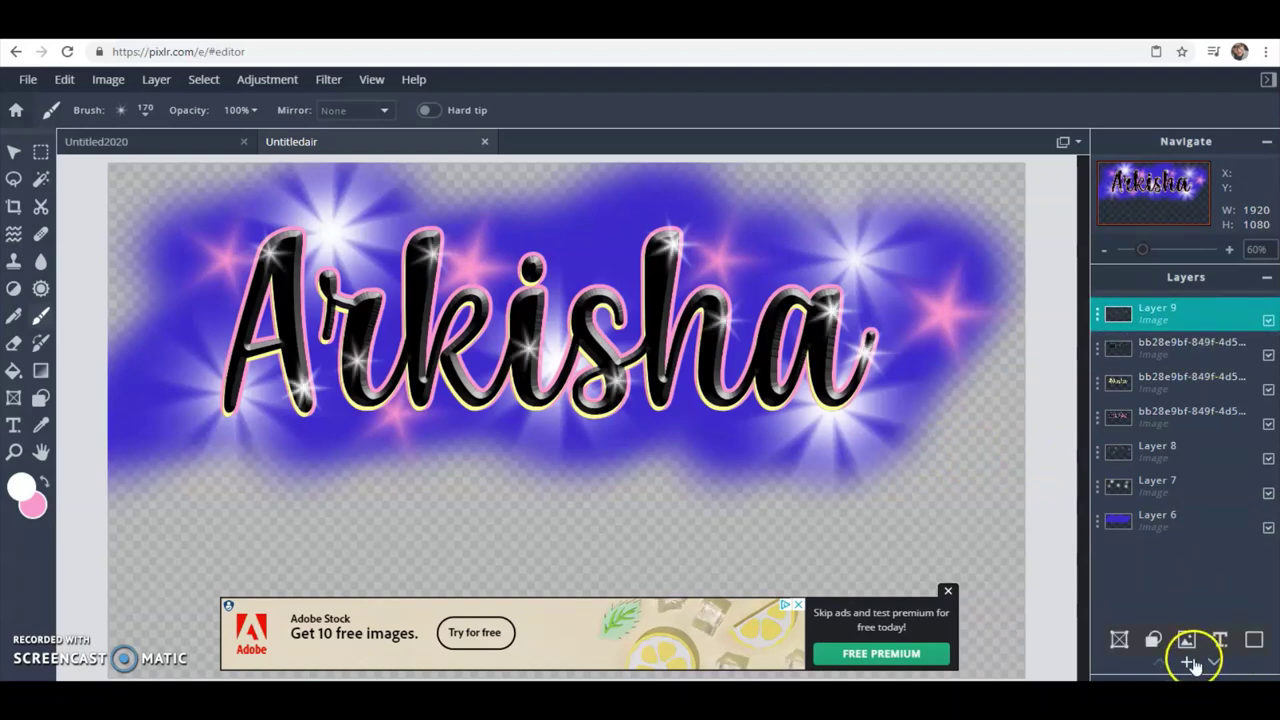
{"action": "left_click", "coordinate": [1250, 643]}
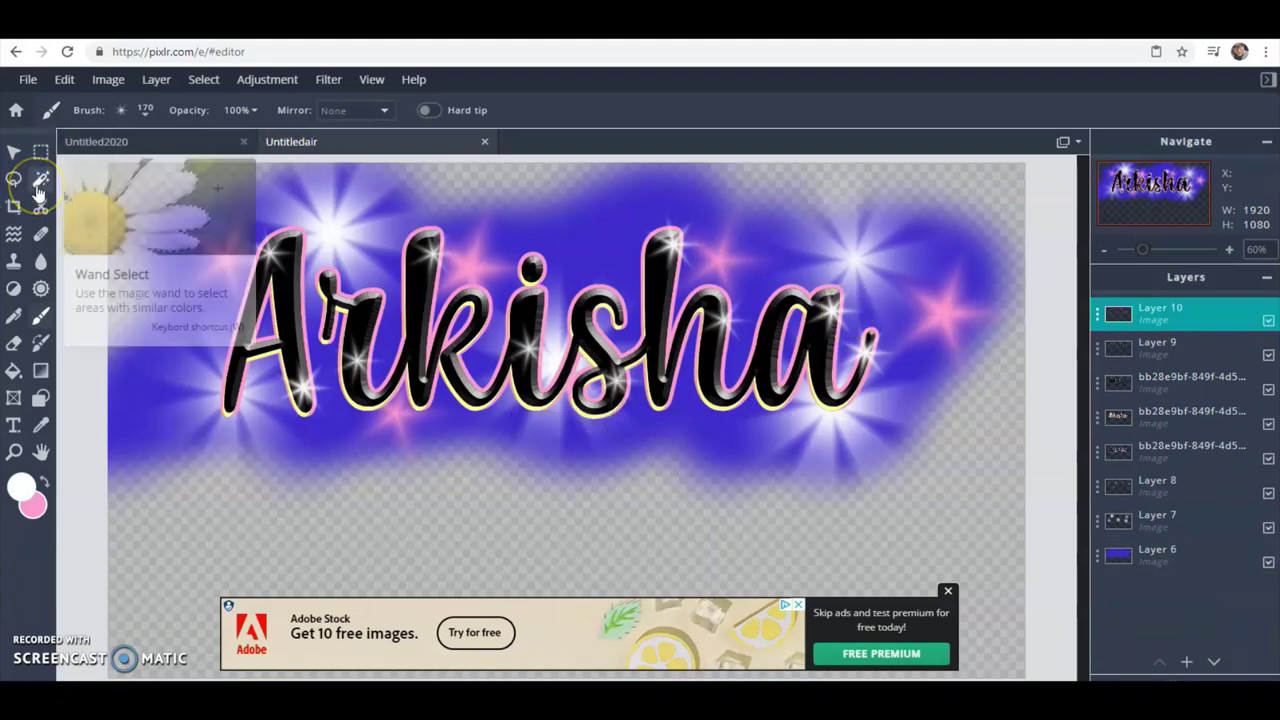
Step: Switch the brush to a round tip with 25% softness and reduce its size to 16 px
{"action": "left_click", "coordinate": [120, 112]}
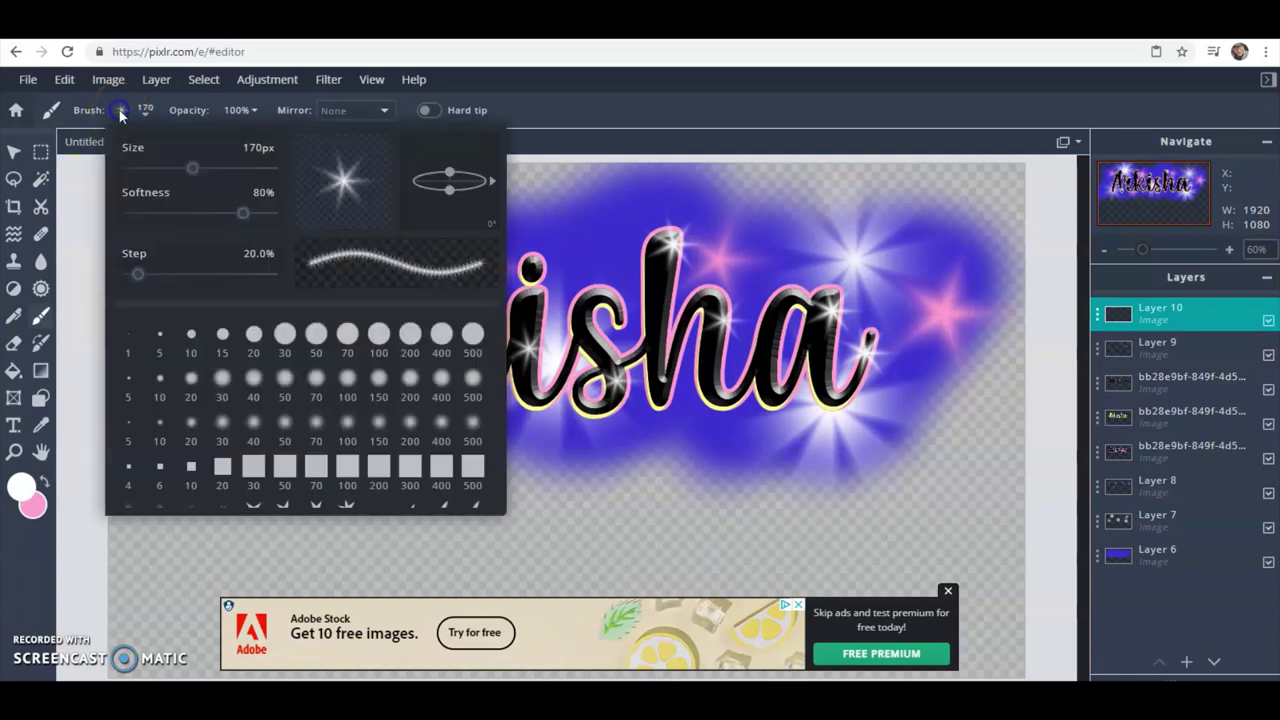
{"action": "left_click", "coordinate": [191, 378]}
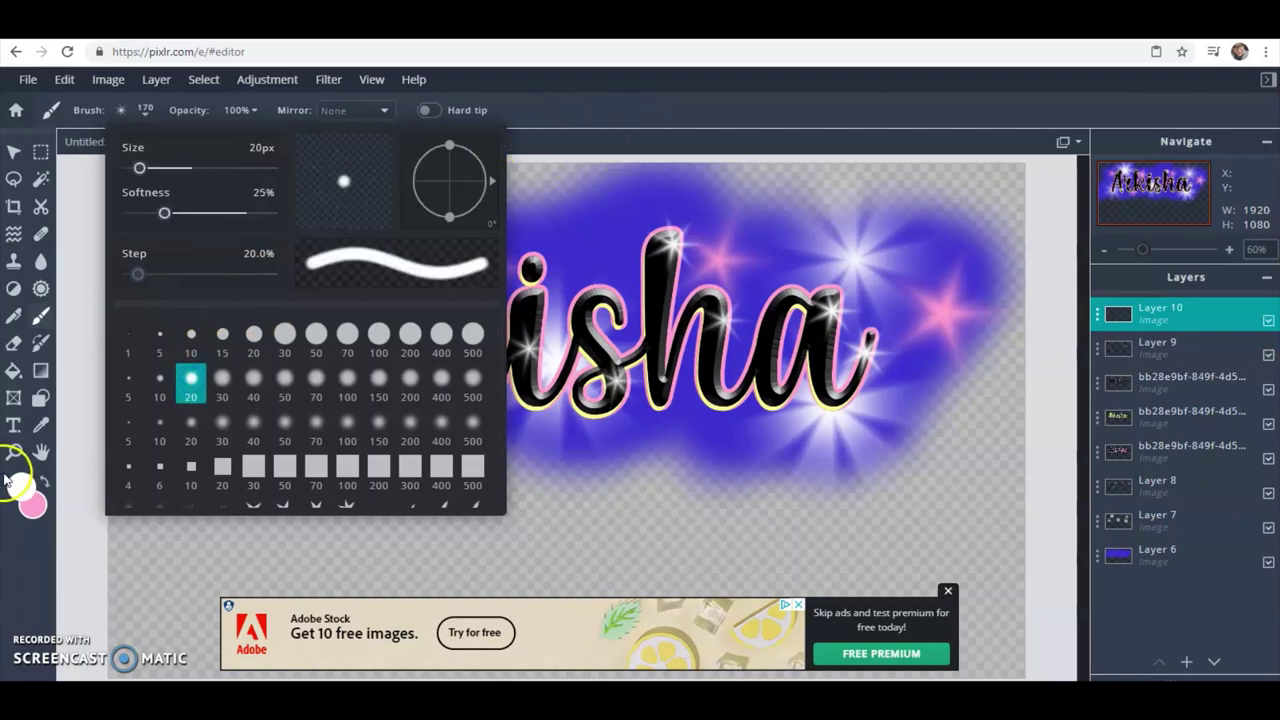
{"action": "left_click", "coordinate": [613, 119]}
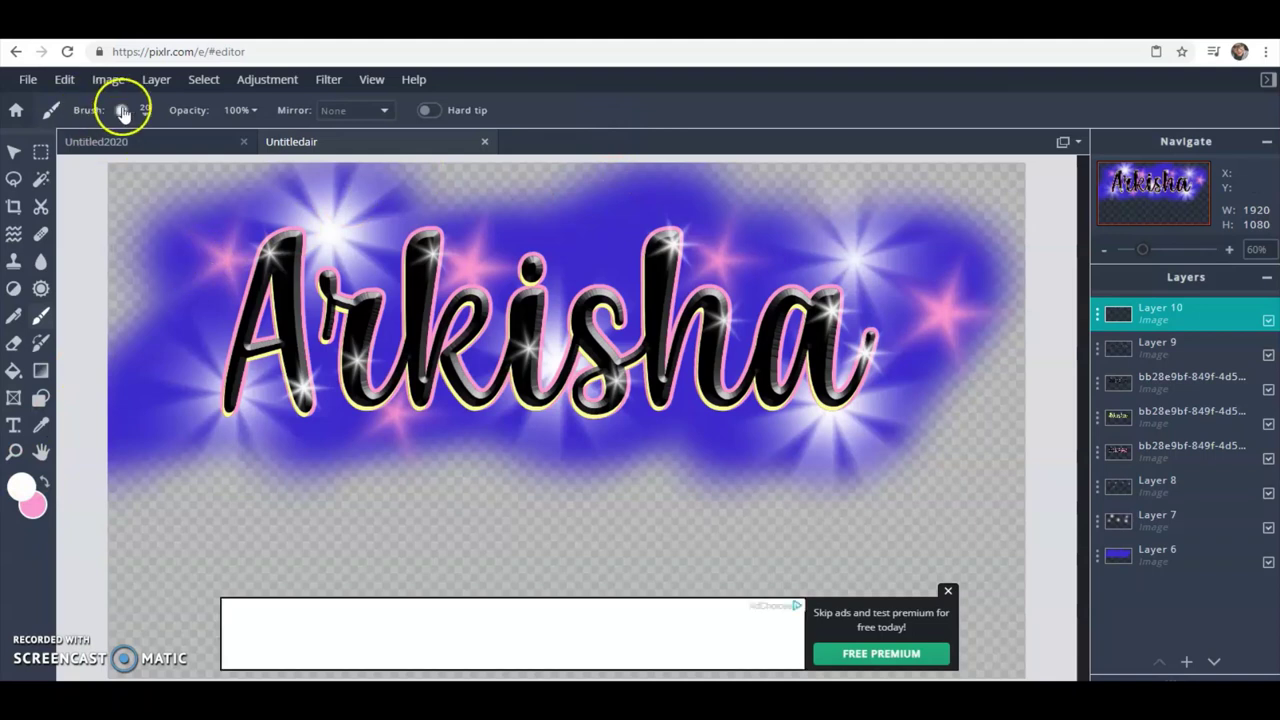
{"action": "left_click", "coordinate": [122, 111]}
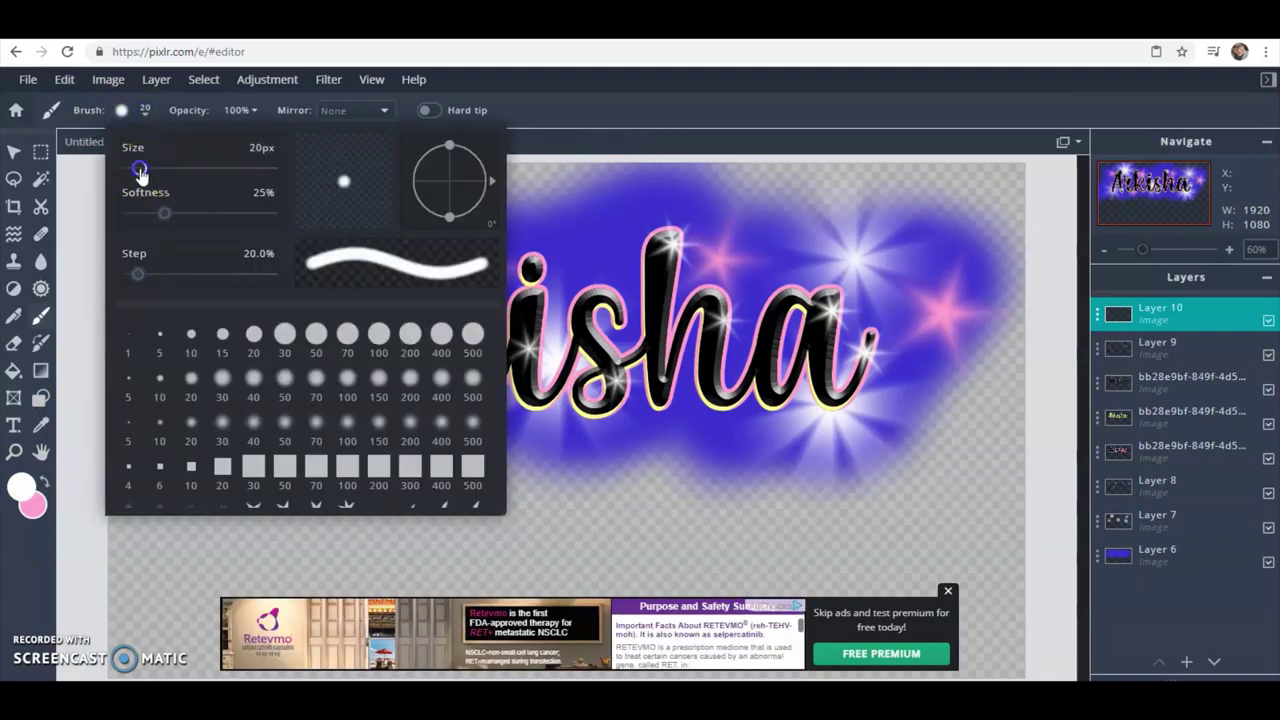
{"action": "left_click_drag", "start_coordinate": [141, 173], "coordinate": [138, 172]}
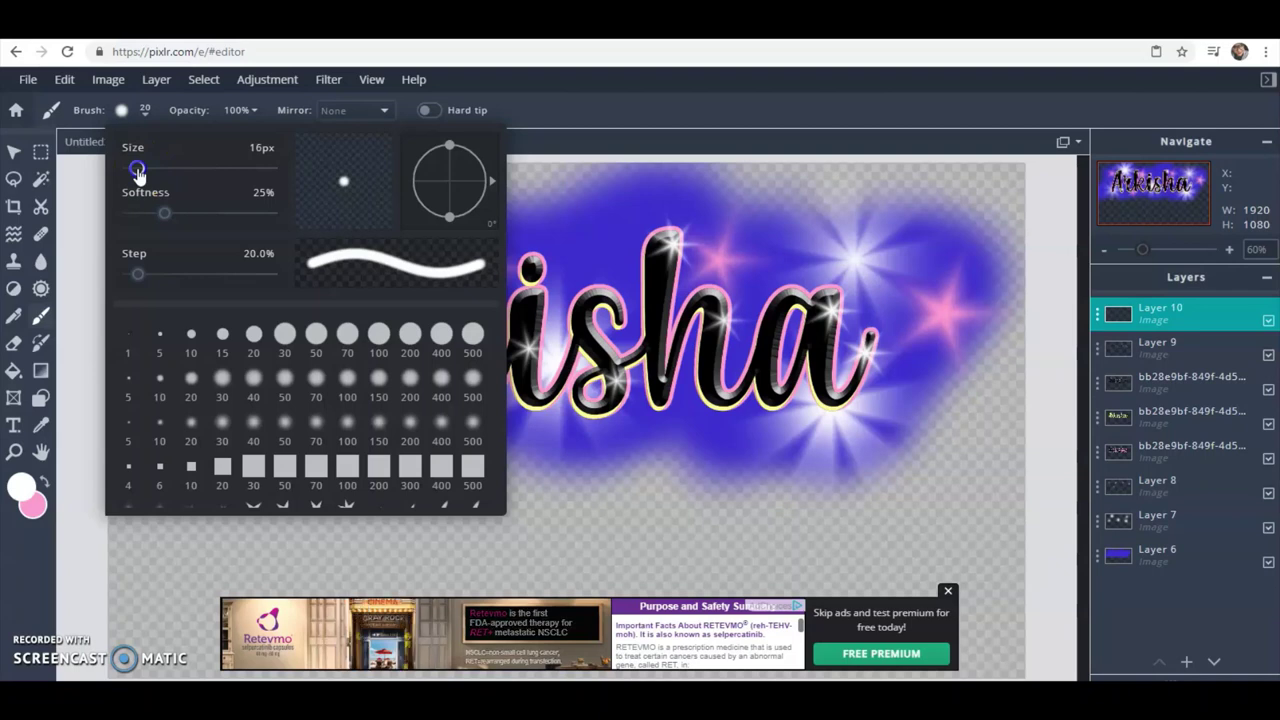
{"action": "left_click", "coordinate": [523, 151]}
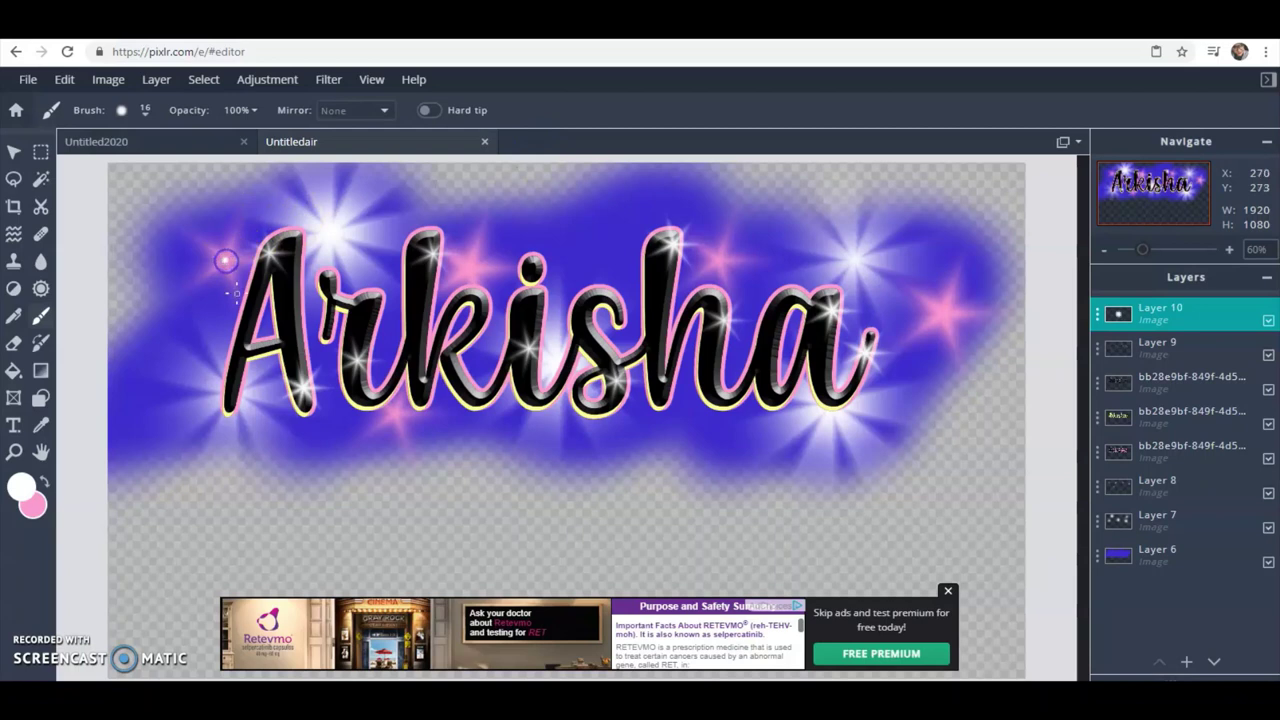
Step: Dot the centres of the pink stars with white on Layer 10, undoing any misplaced dot
{"action": "left_click", "coordinate": [441, 262]}
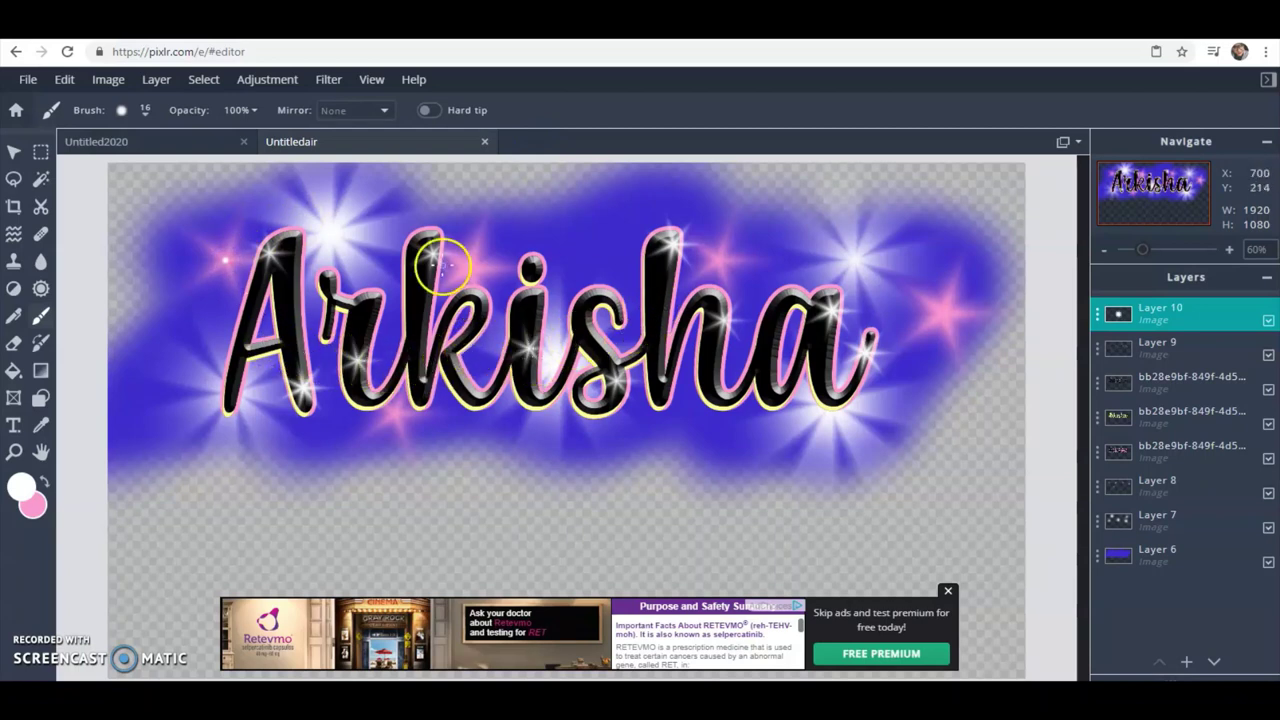
{"action": "left_click", "coordinate": [468, 266]}
{"action": "left_click", "coordinate": [397, 412]}
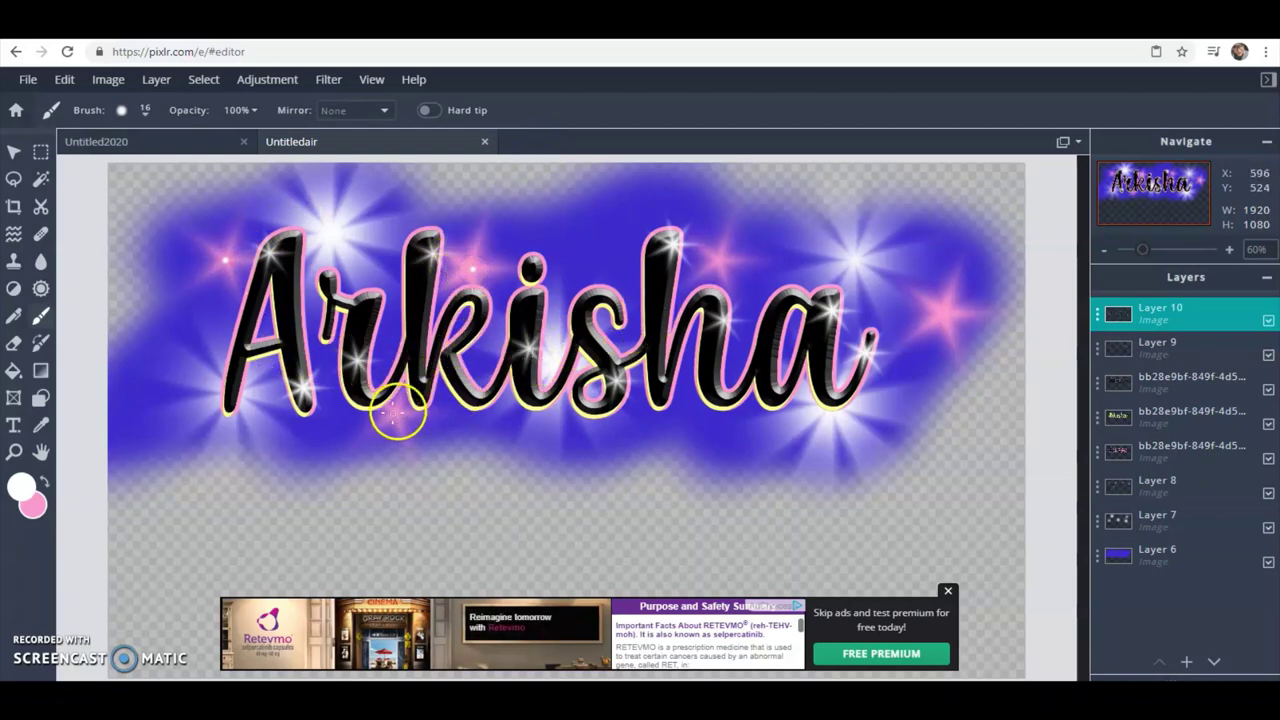
{"action": "key", "text": "ctrl+z"}
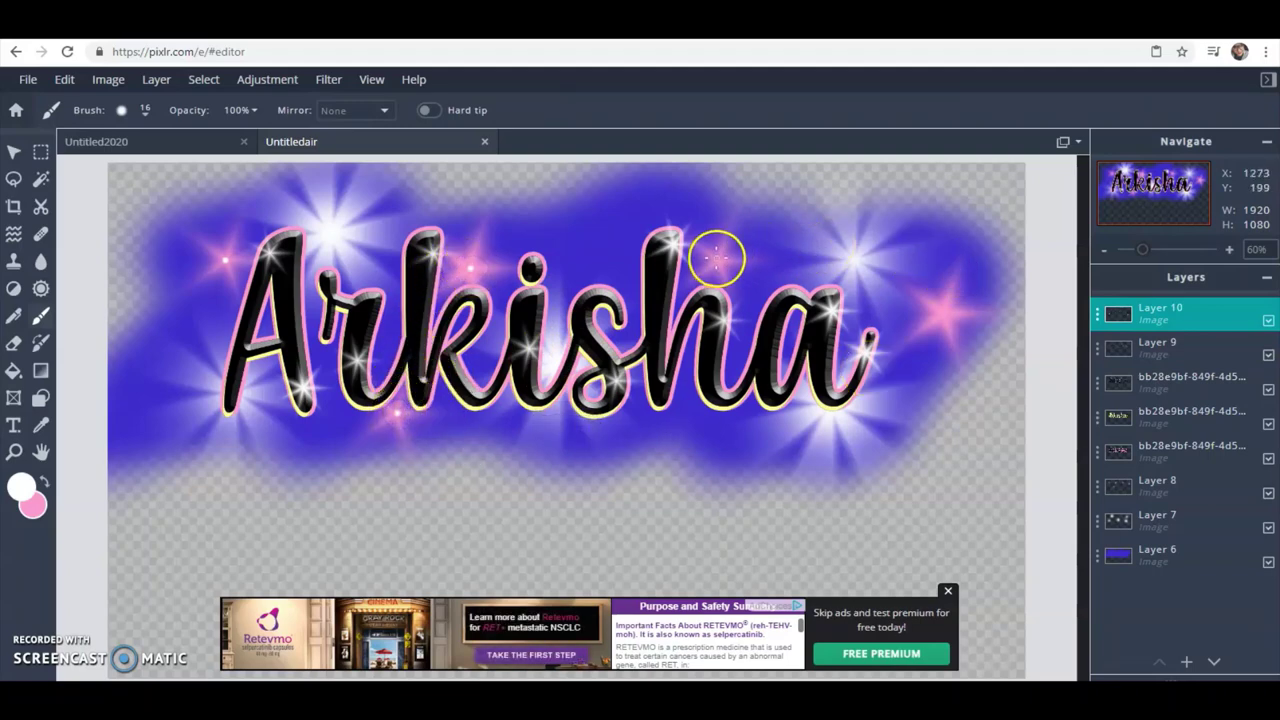
{"action": "left_click", "coordinate": [870, 290]}
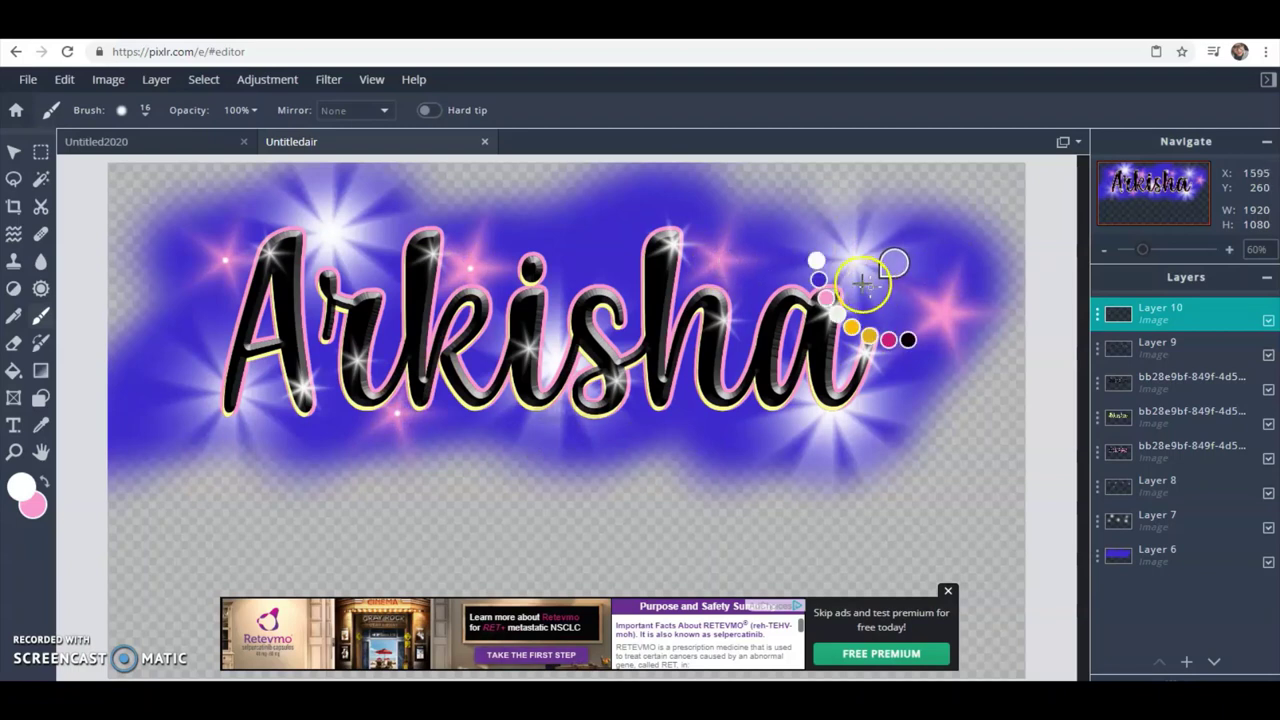
{"action": "key", "text": "ctrl+z"}
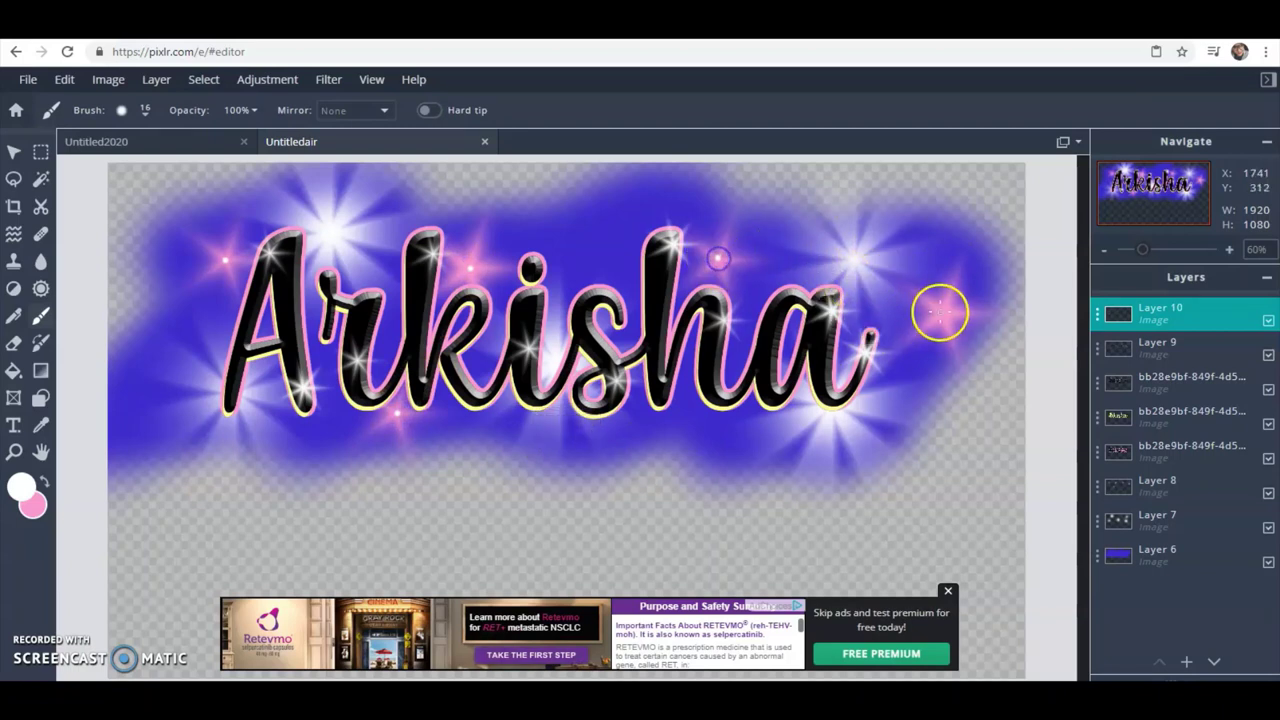
{"action": "left_click", "coordinate": [944, 315]}
{"action": "left_click", "coordinate": [1150, 515]}
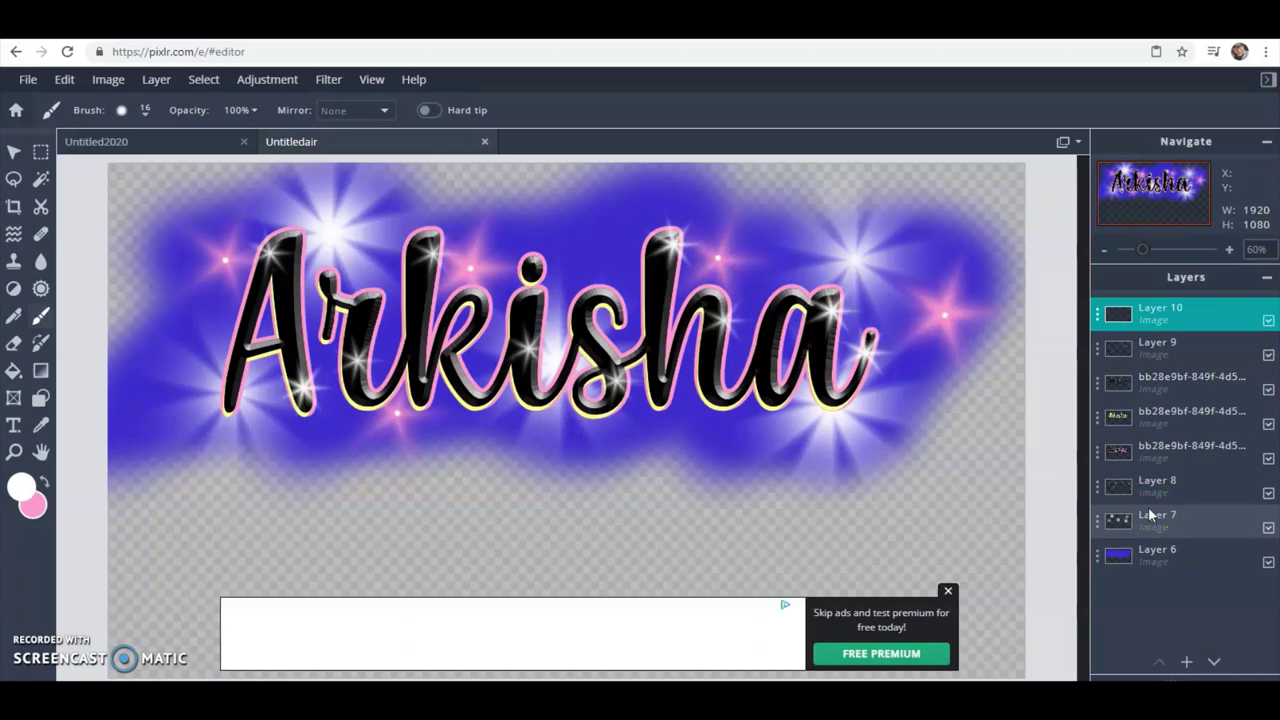
{"action": "left_click", "coordinate": [1150, 485]}
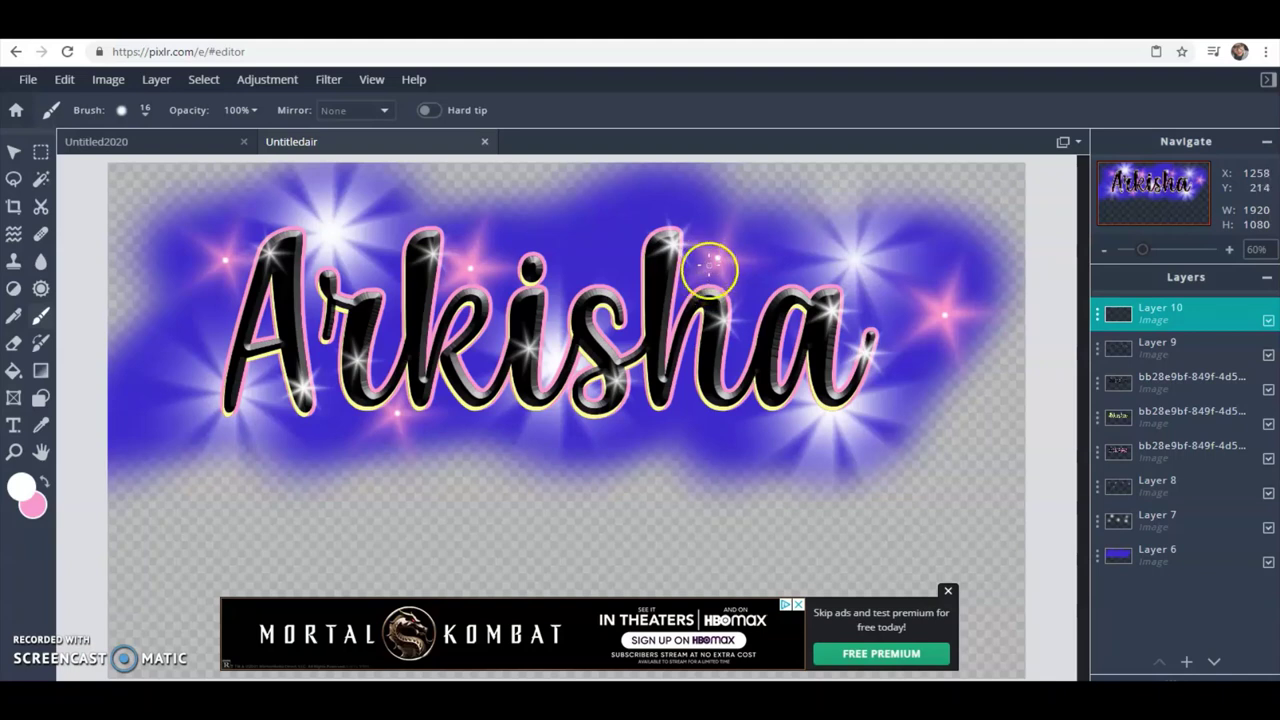
Step: Paste the black swoosh-line image as a new layer, delete all its white background areas using Wand Select at tolerance 32, and deselect
{"action": "left_click", "coordinate": [78, 86]}
{"action": "left_click", "coordinate": [88, 216]}
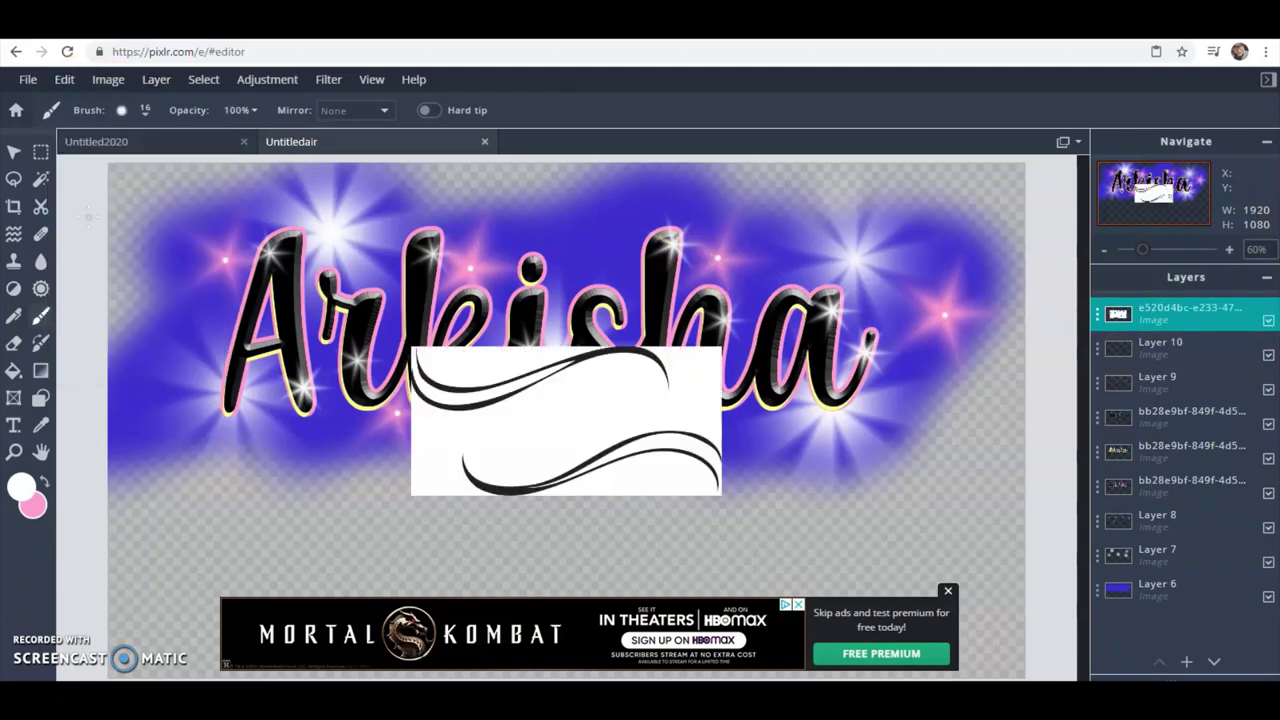
{"action": "left_click", "coordinate": [41, 179]}
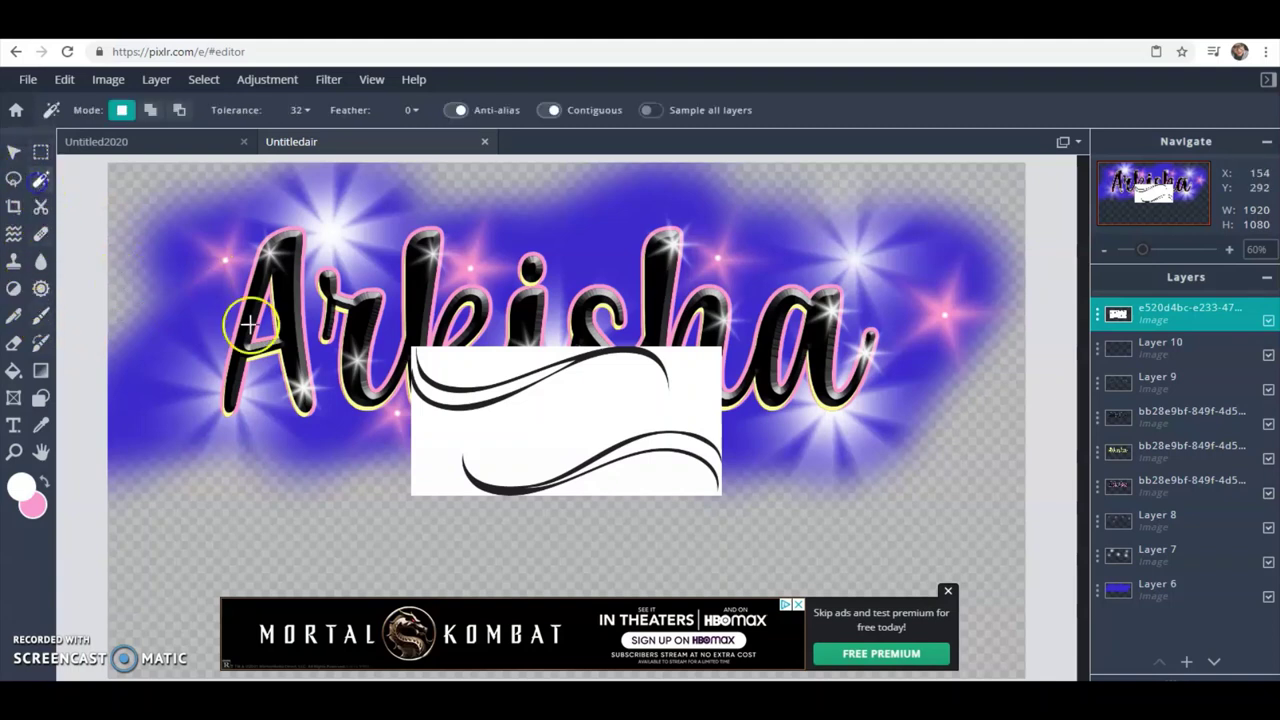
{"action": "left_click", "coordinate": [537, 414]}
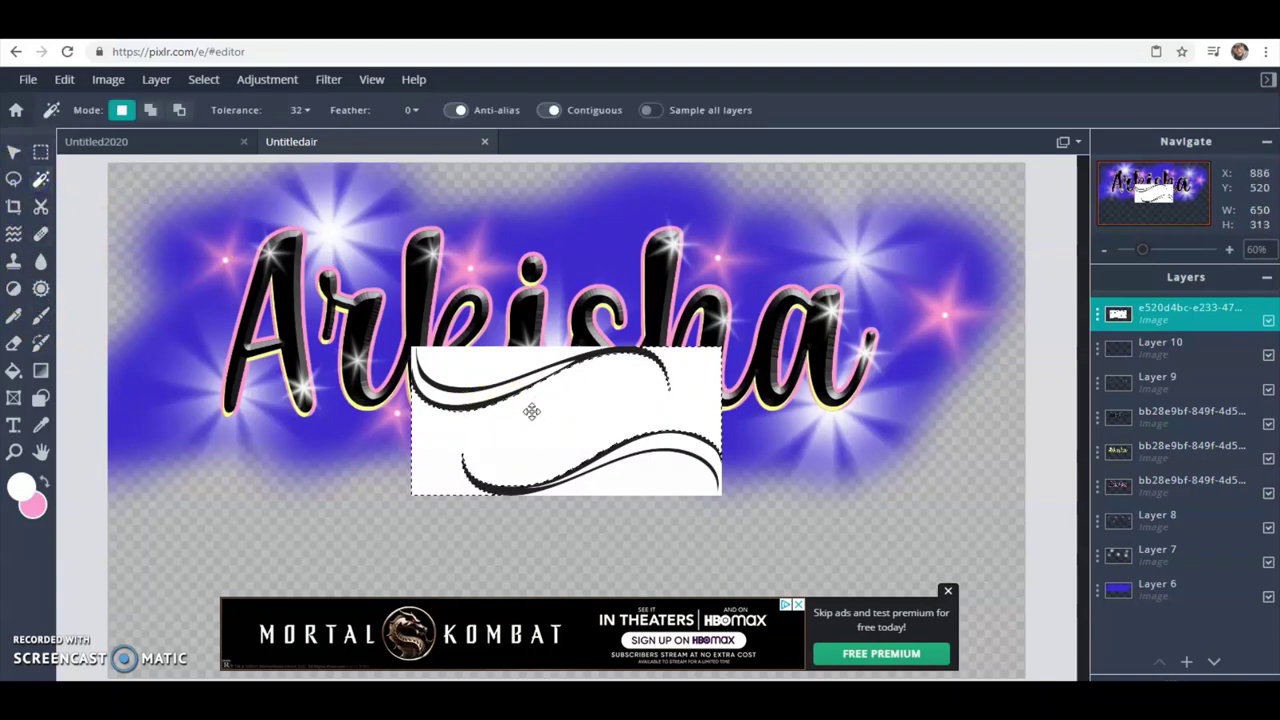
{"action": "key", "text": "shift"}
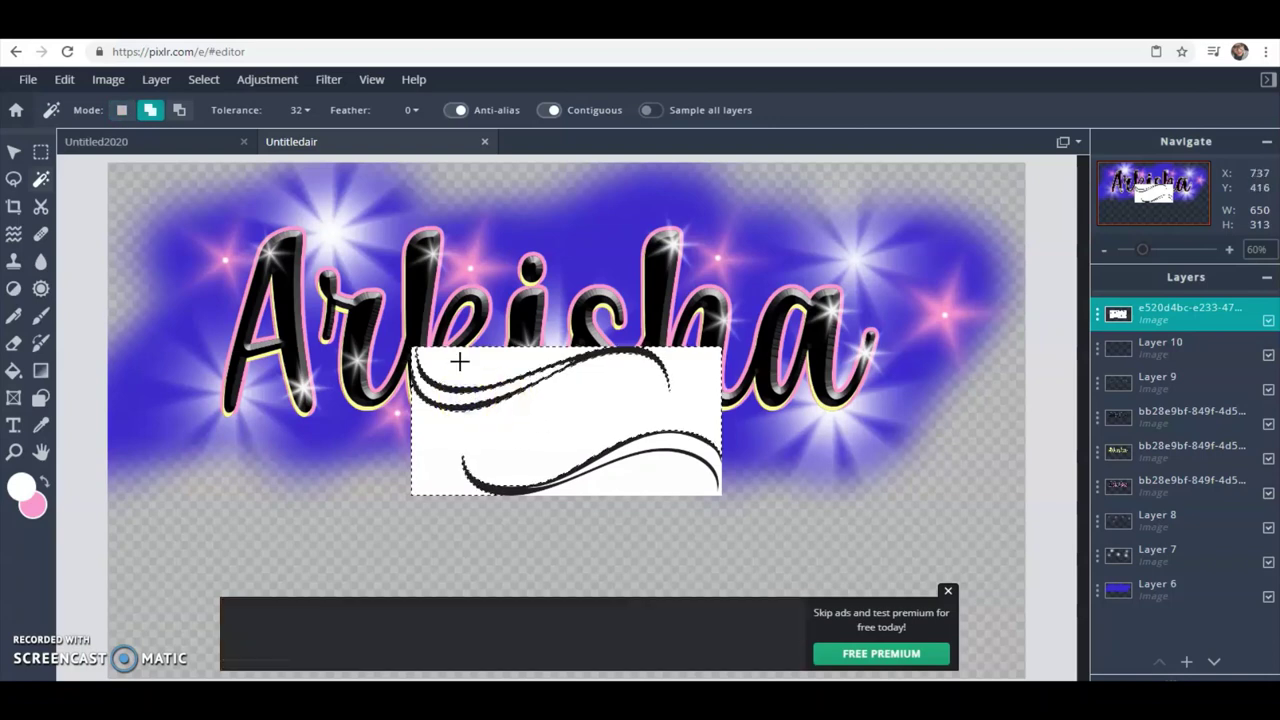
{"action": "left_click", "coordinate": [460, 362]}
{"action": "left_click", "coordinate": [692, 380]}
{"action": "left_click", "coordinate": [674, 471]}
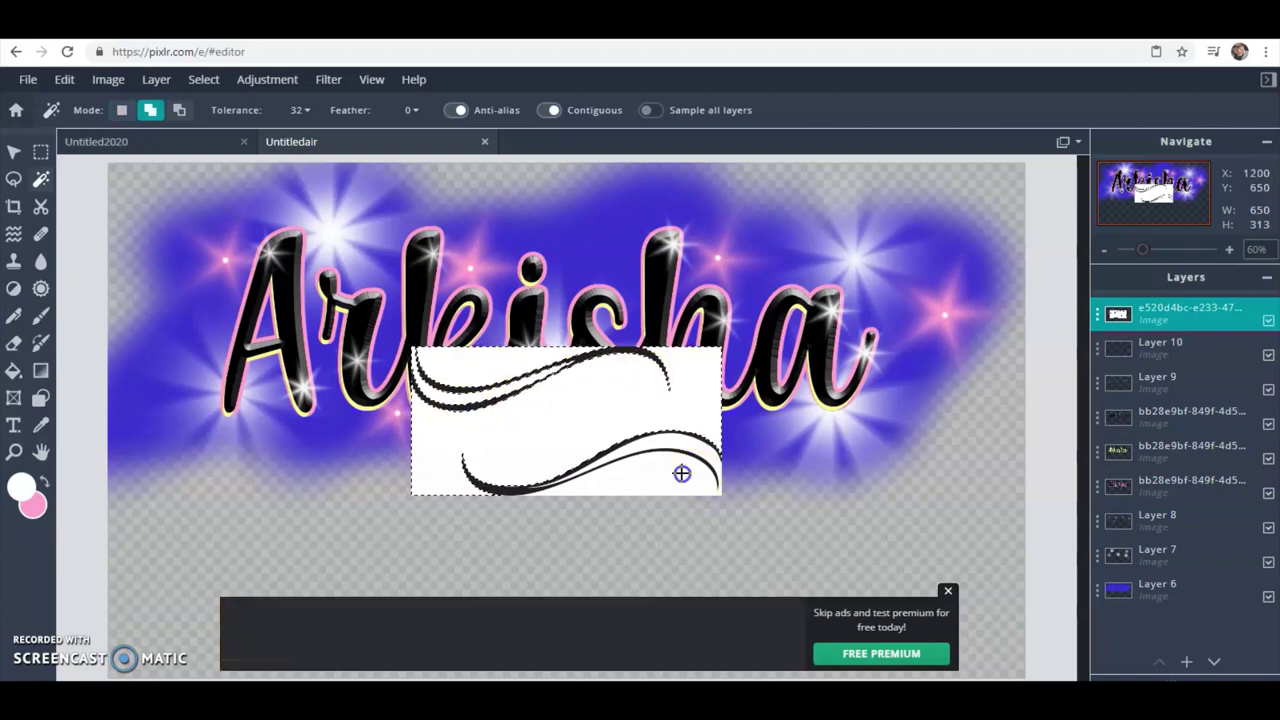
{"action": "left_click", "coordinate": [560, 486]}
{"action": "left_click", "coordinate": [442, 484]}
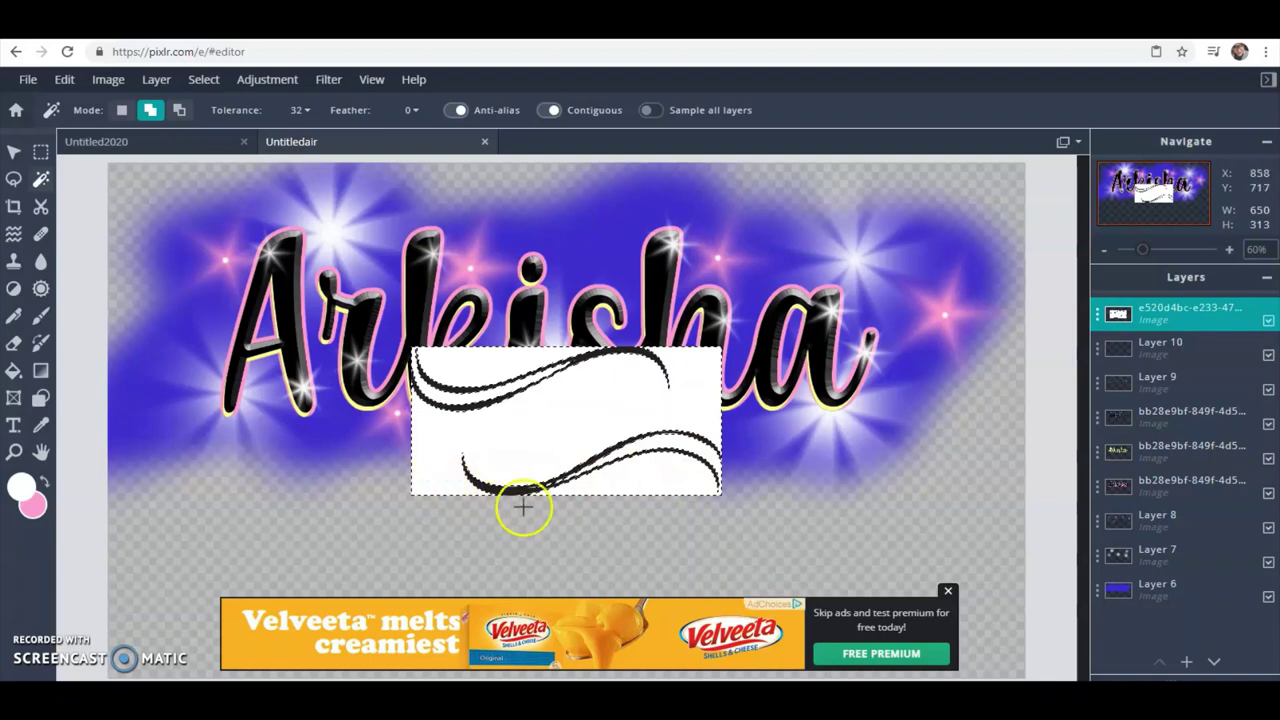
{"action": "key", "text": "Delete"}
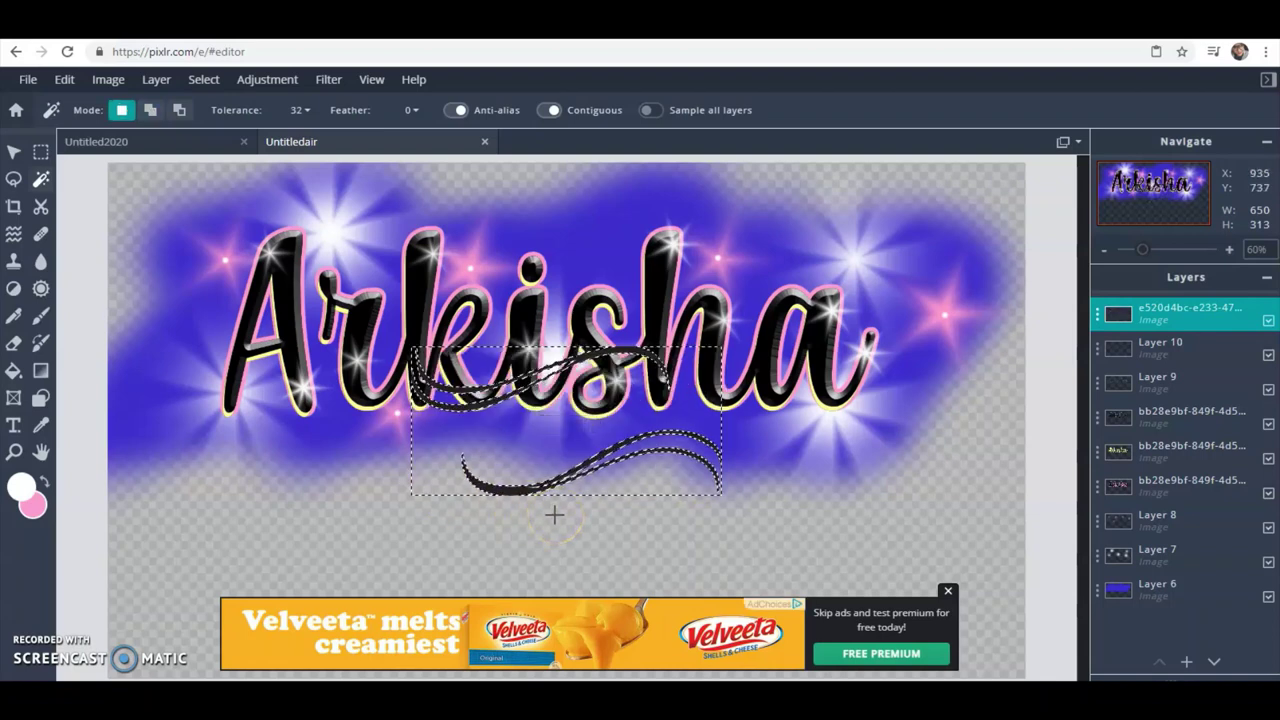
{"action": "key", "text": "alt"}
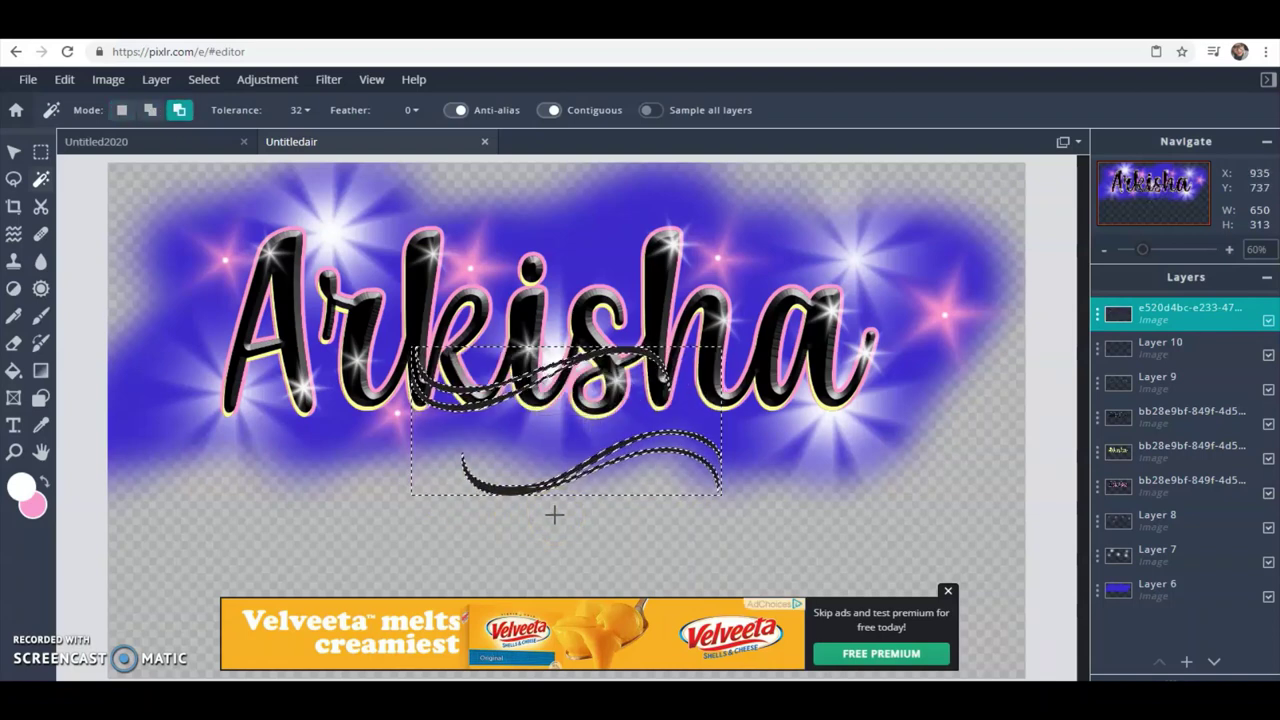
{"action": "key", "text": "ctrl+d"}
{"action": "left_click", "coordinate": [1150, 342]}
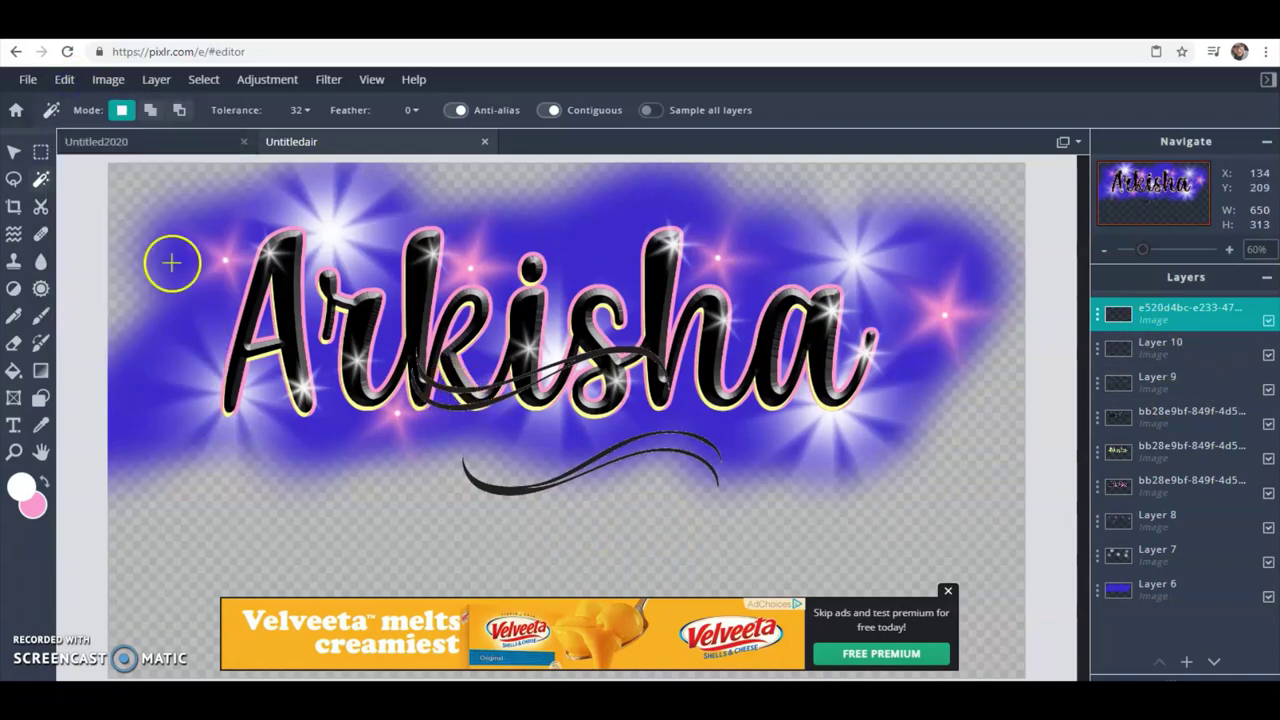
Step: Fill the swoosh-line layer with solid black #000000 at 100% opacity, preserving transparency
{"action": "left_click", "coordinate": [64, 79]}
{"action": "left_click", "coordinate": [64, 79]}
{"action": "left_click", "coordinate": [64, 79]}
{"action": "left_click", "coordinate": [90, 341]}
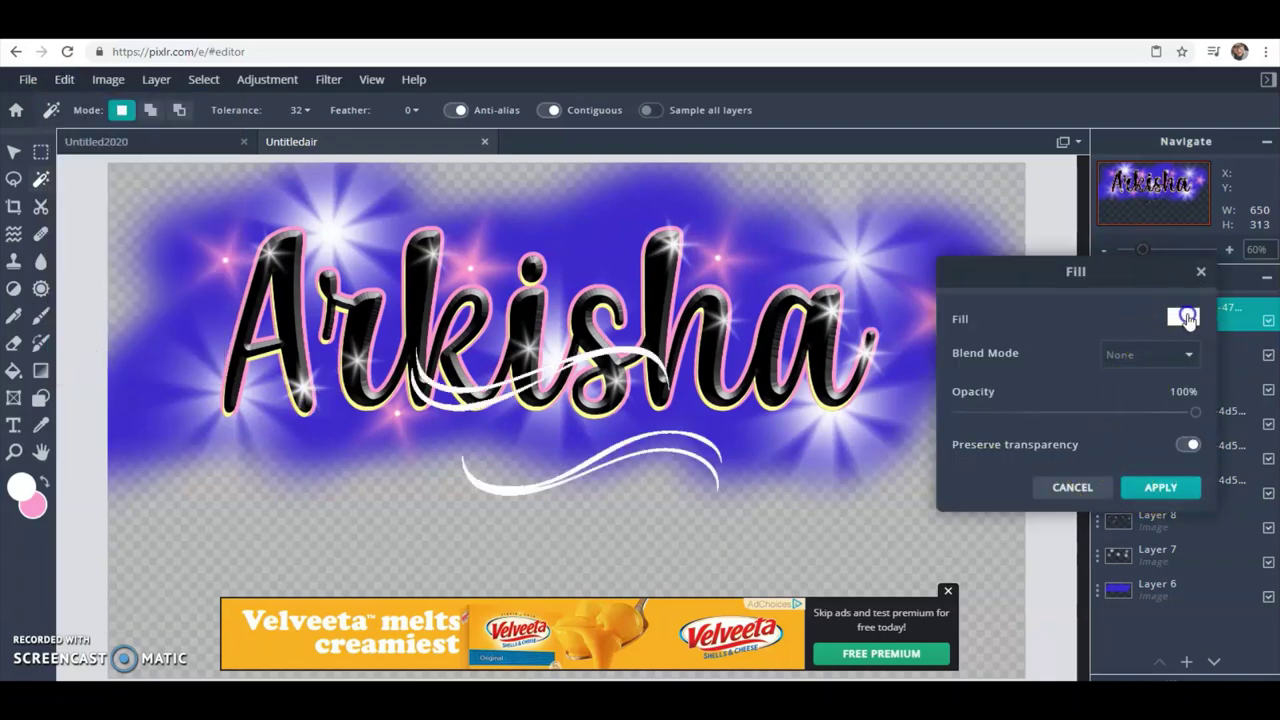
{"action": "left_click", "coordinate": [1187, 318]}
{"action": "left_click", "coordinate": [1163, 650]}
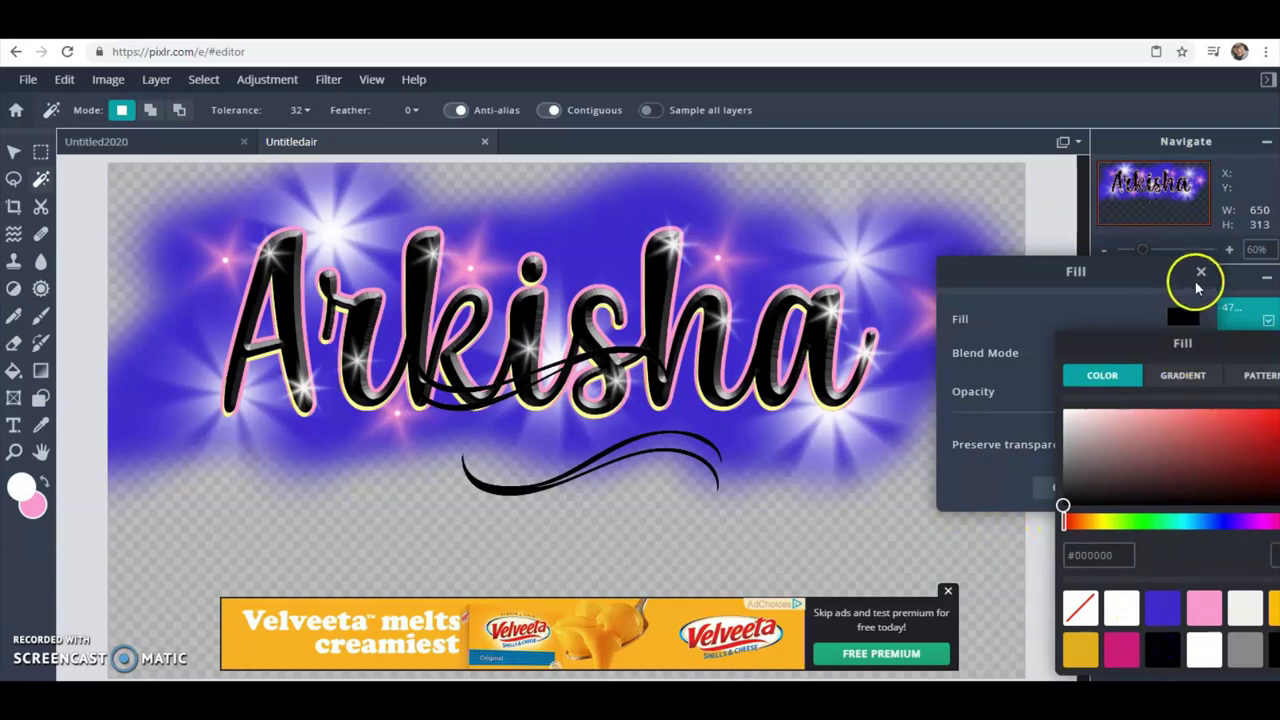
{"action": "left_click_drag", "start_coordinate": [1208, 350], "coordinate": [1063, 314]}
{"action": "left_click", "coordinate": [1089, 318]}
{"action": "left_click", "coordinate": [1160, 487]}
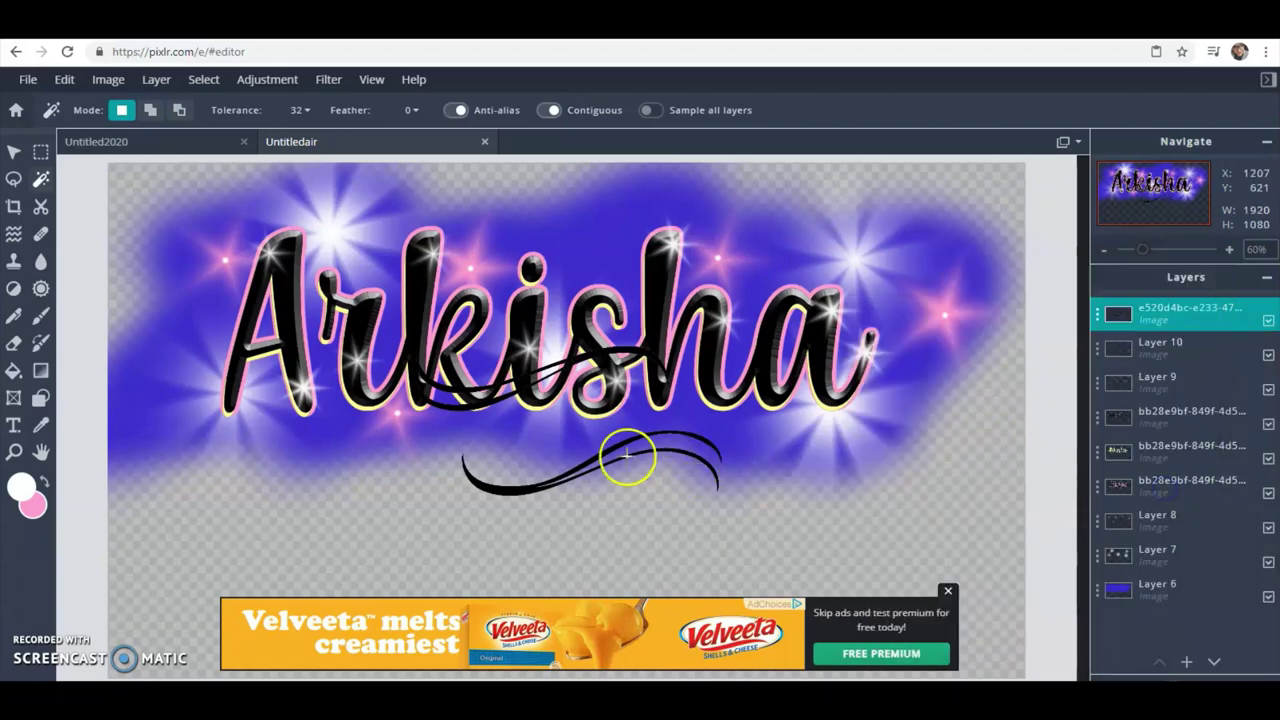
Step: Shift the swoosh layer to X -126, Y 114, then cut the lower swoosh out and paste it as its own layer
{"action": "left_click", "coordinate": [14, 151]}
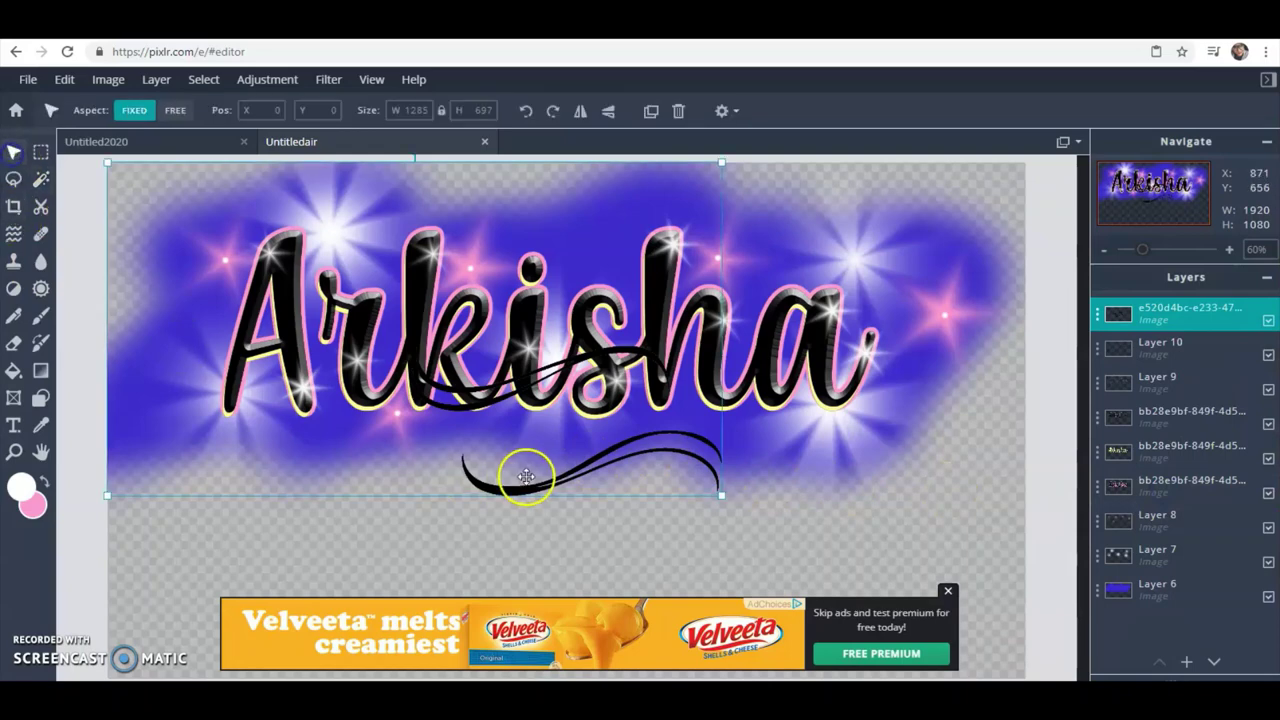
{"action": "left_click_drag", "start_coordinate": [543, 500], "coordinate": [488, 553]}
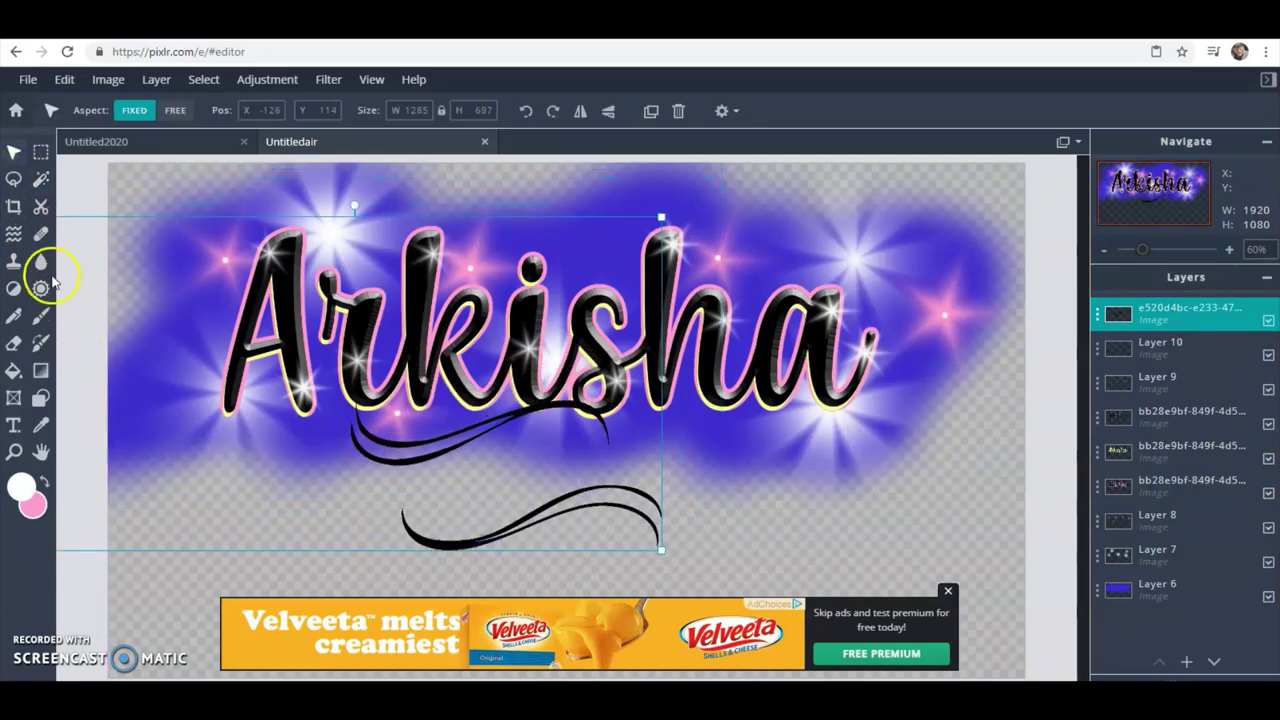
{"action": "left_click", "coordinate": [38, 152]}
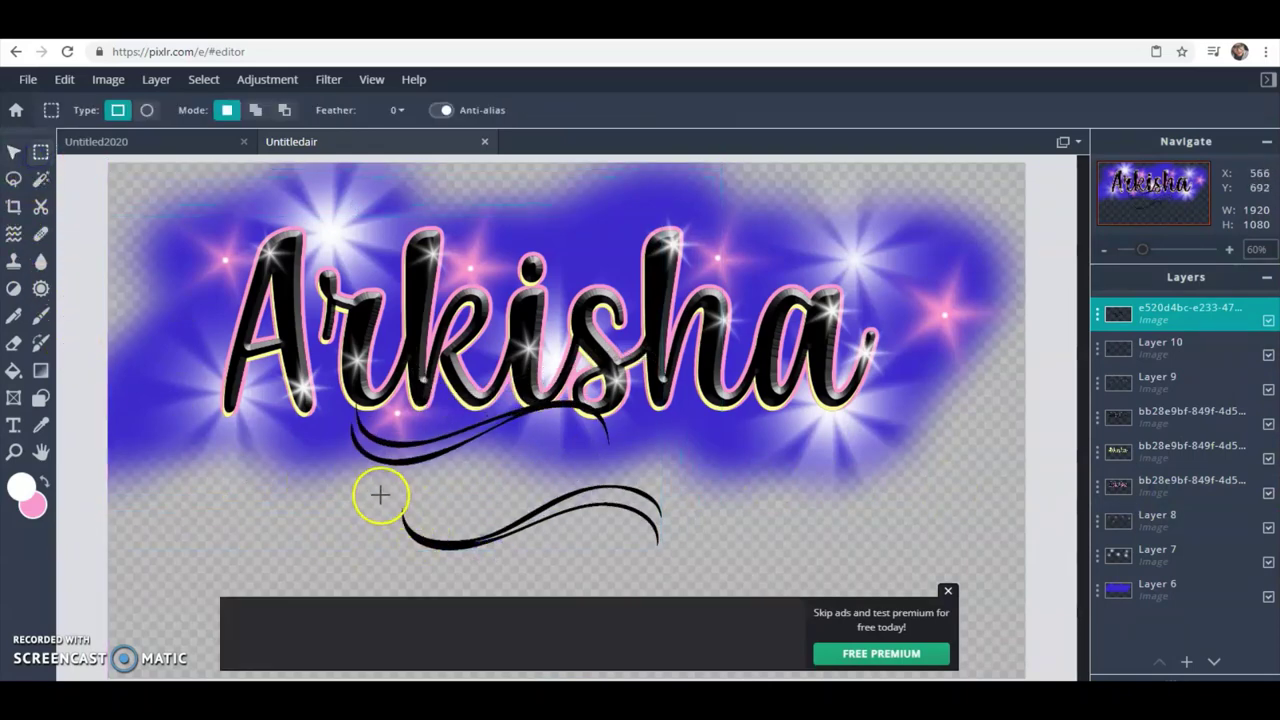
{"action": "left_click_drag", "start_coordinate": [377, 480], "coordinate": [690, 580]}
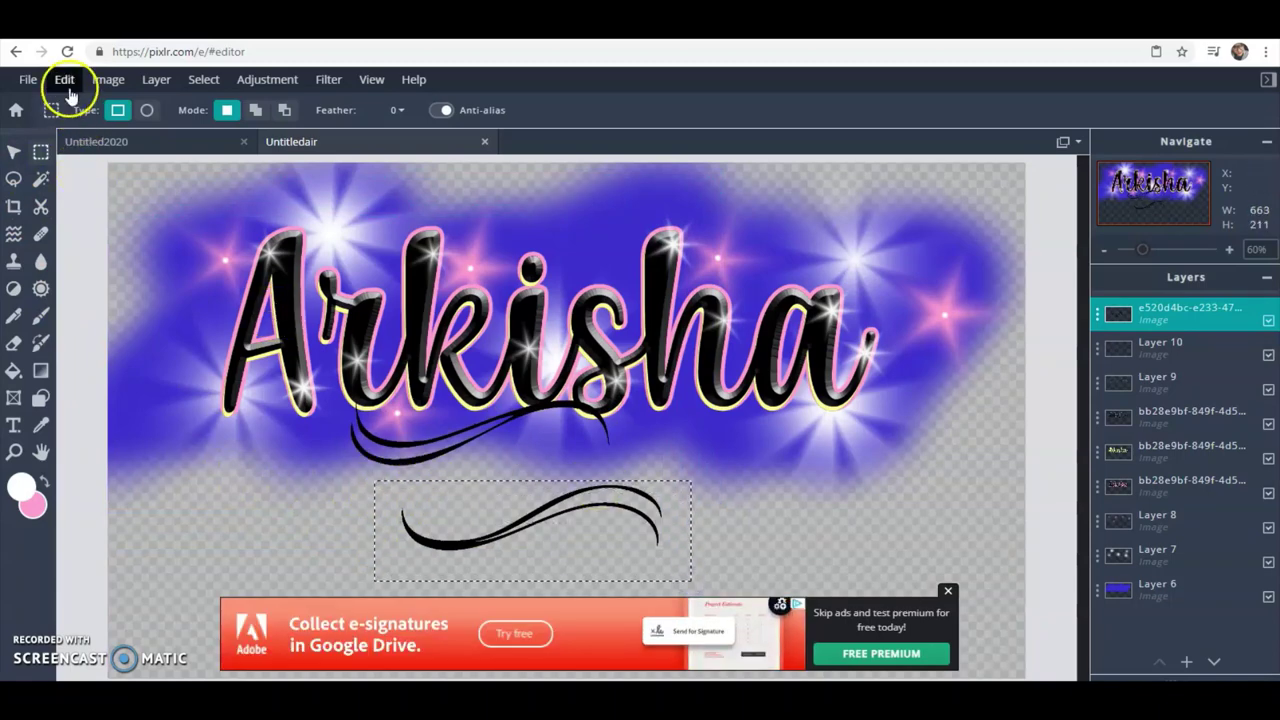
{"action": "left_click", "coordinate": [64, 79]}
{"action": "left_click", "coordinate": [74, 160]}
{"action": "left_click", "coordinate": [64, 79]}
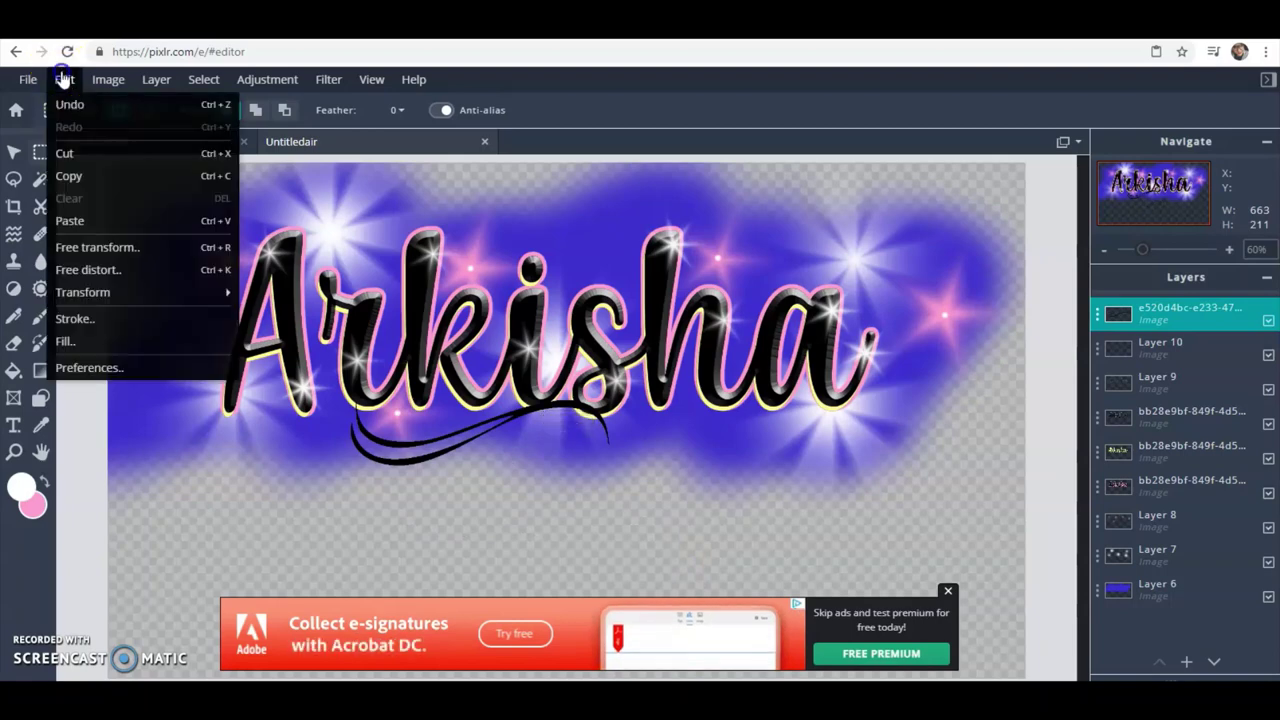
{"action": "left_click", "coordinate": [80, 157]}
{"action": "key", "text": "ctrl+v"}
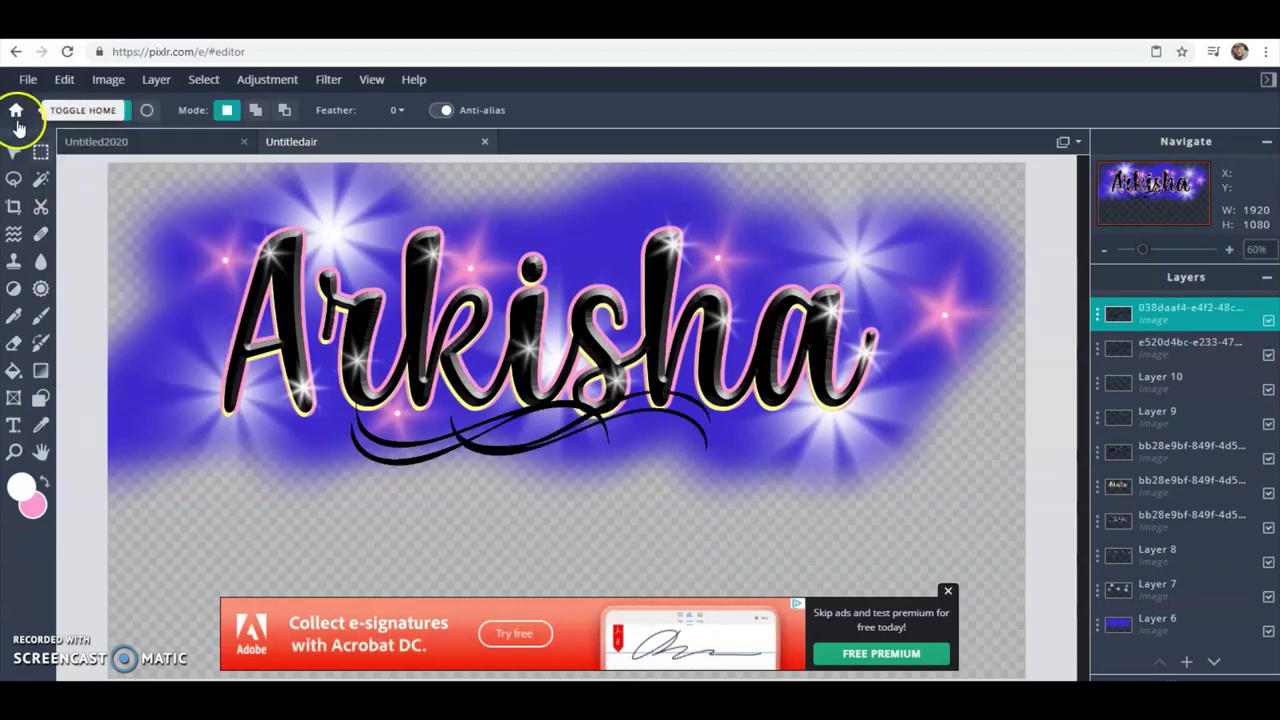
Step: Place the pasted swoosh beneath the last letters at X 1195, Y 467, and the other above the first letters at X 160, Y 16
{"action": "left_click", "coordinate": [14, 151]}
{"action": "left_click_drag", "start_coordinate": [566, 429], "coordinate": [821, 437]}
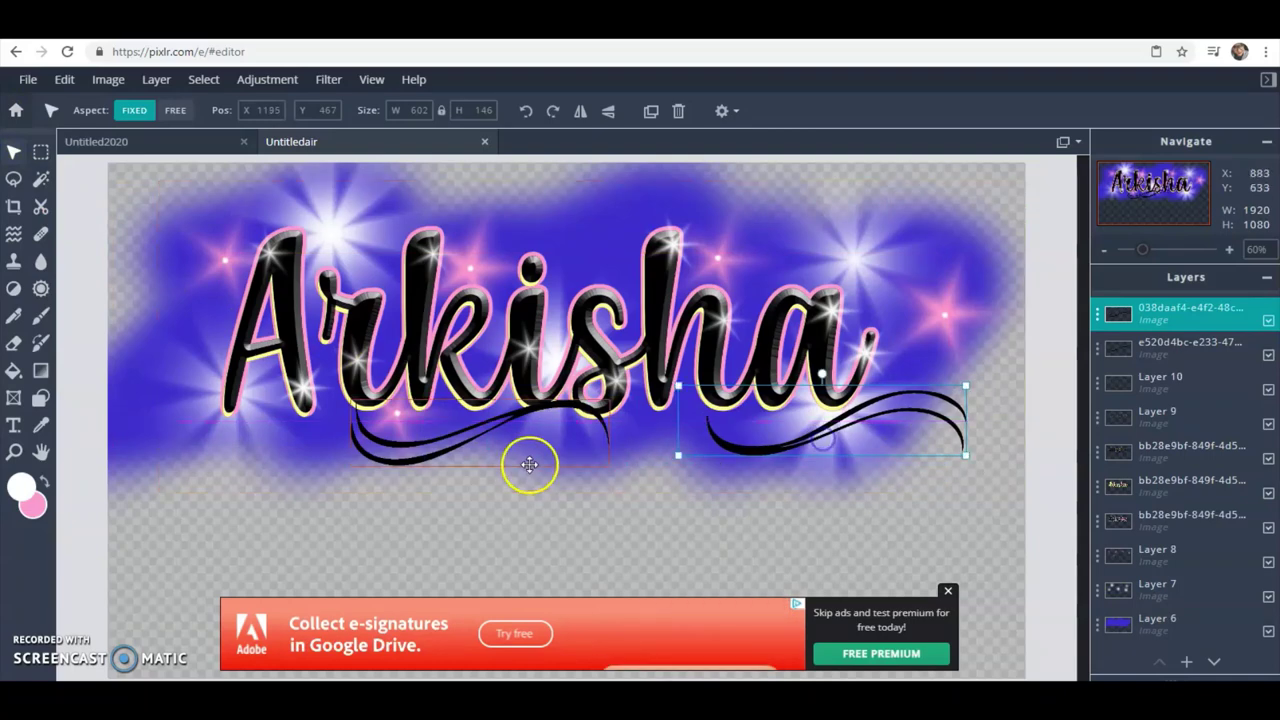
{"action": "left_click", "coordinate": [483, 434]}
{"action": "left_click_drag", "start_coordinate": [483, 434], "coordinate": [316, 203]}
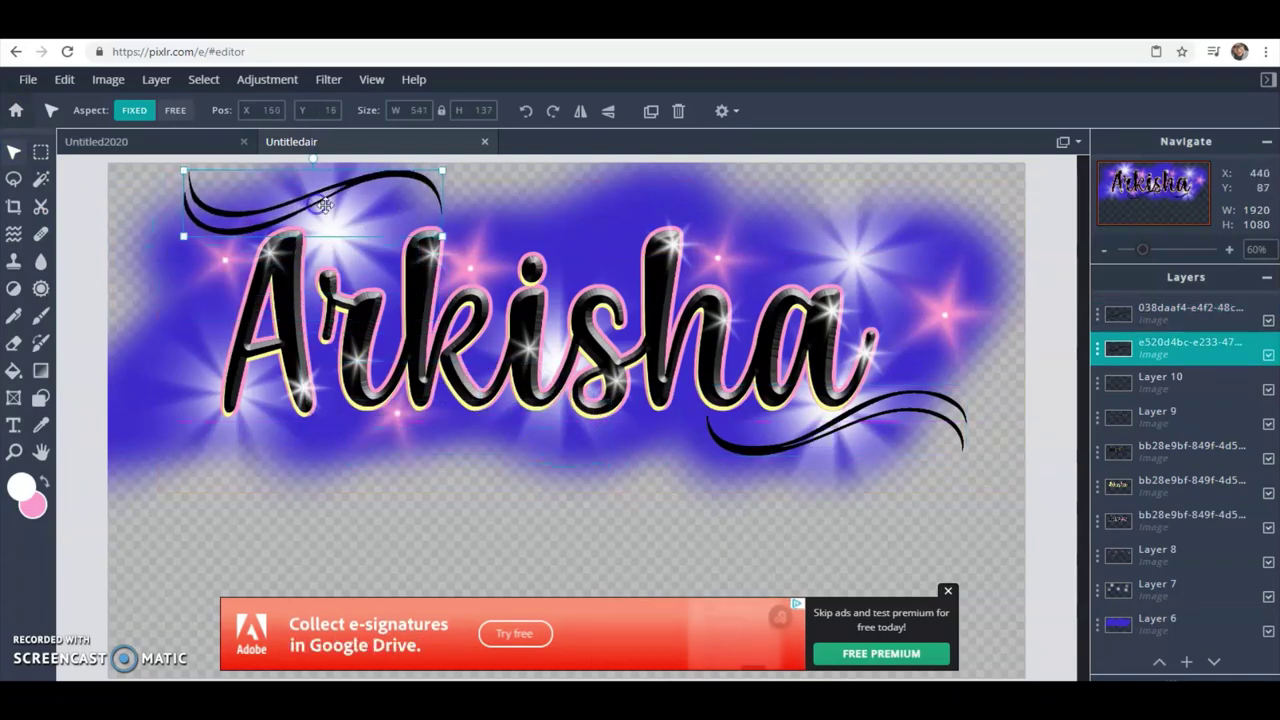
Step: Enlarge the upper swoosh to about 837 × 212 px and shift it to X 98, Y 0
{"action": "left_click_drag", "start_coordinate": [441, 203], "coordinate": [584, 286]}
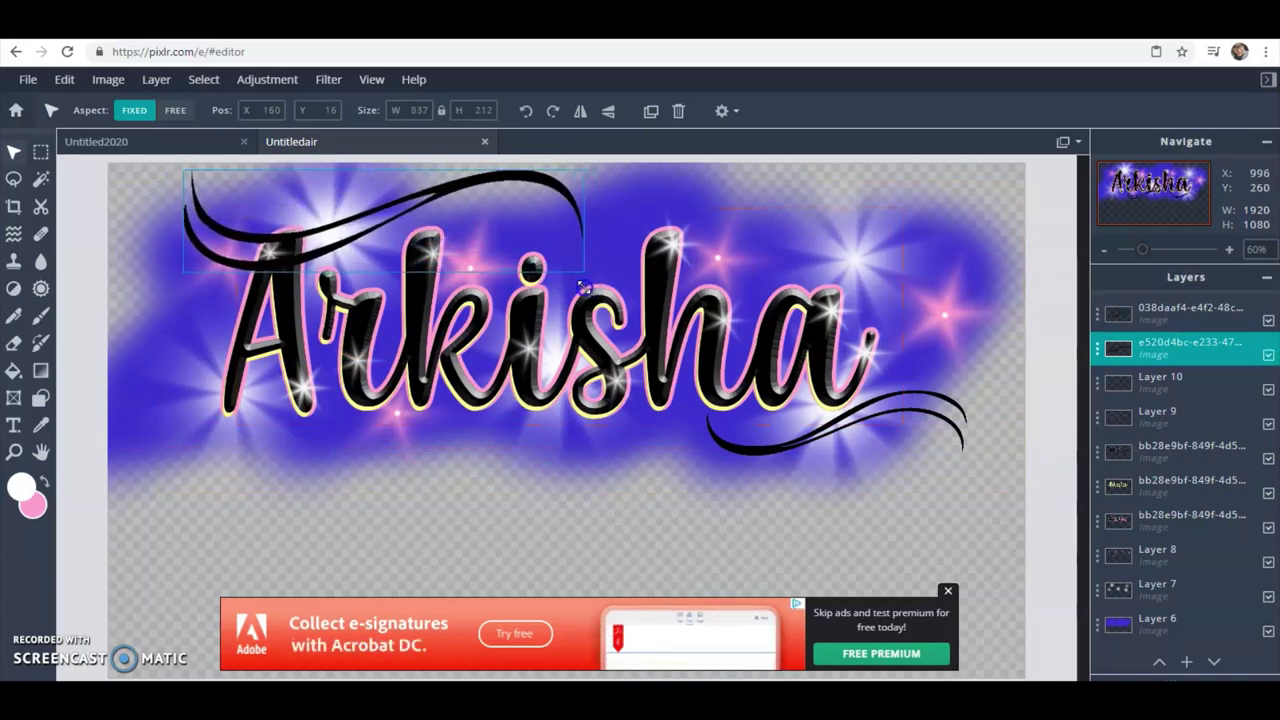
{"action": "left_click_drag", "start_coordinate": [386, 206], "coordinate": [381, 220]}
{"action": "left_click_drag", "start_coordinate": [366, 214], "coordinate": [361, 211]}
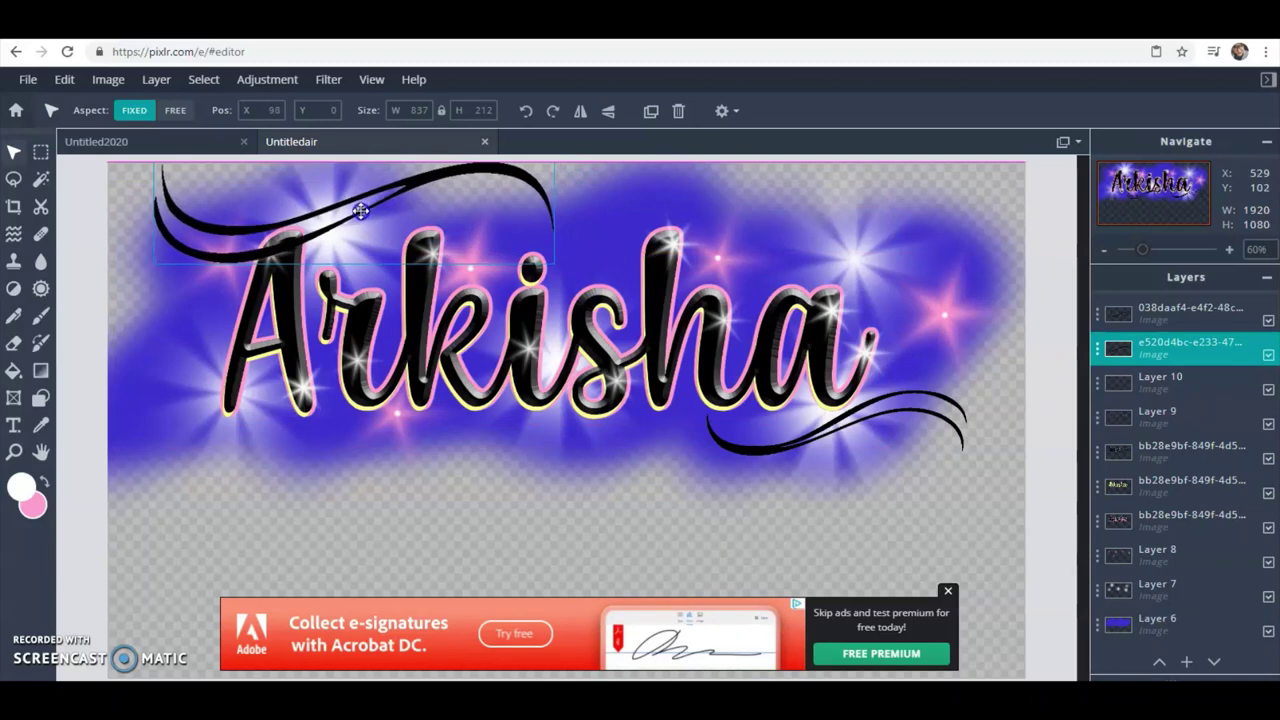
Step: Enlarge the lower swoosh to about 788 × 191 px and position it under the last letters at X 1062, Y 457
{"action": "left_click", "coordinate": [734, 458]}
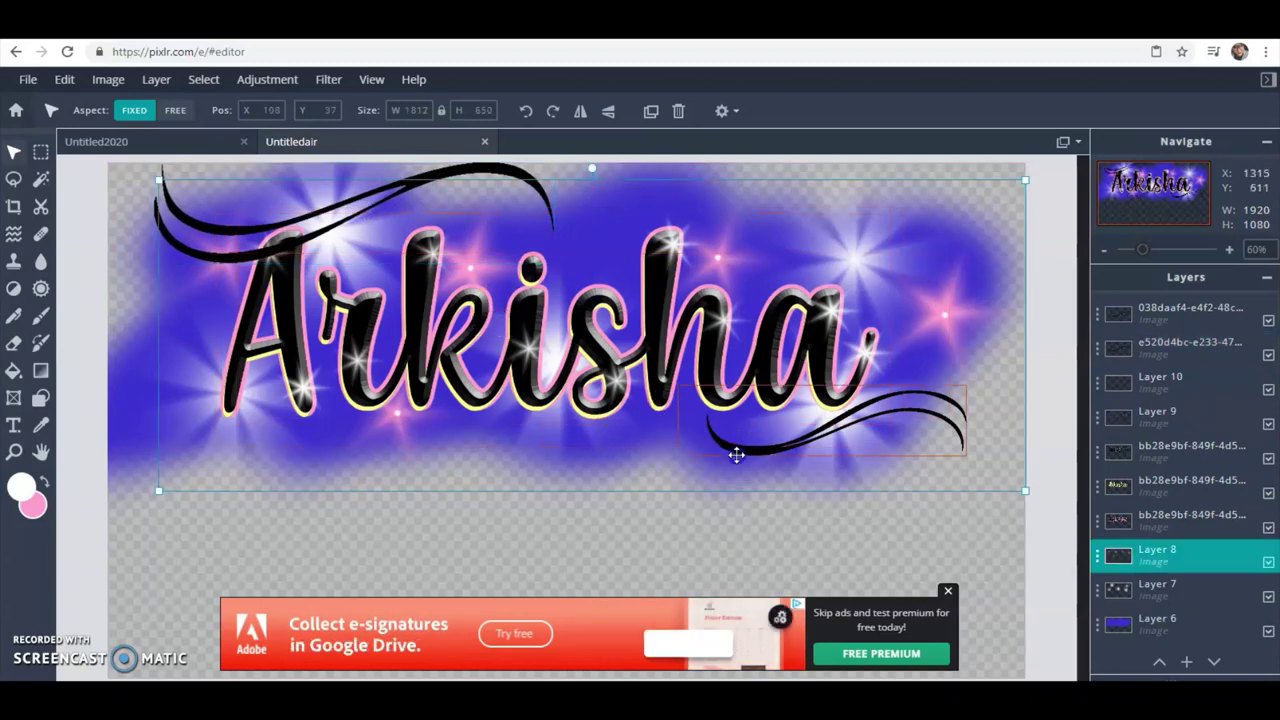
{"action": "left_click", "coordinate": [1024, 556]}
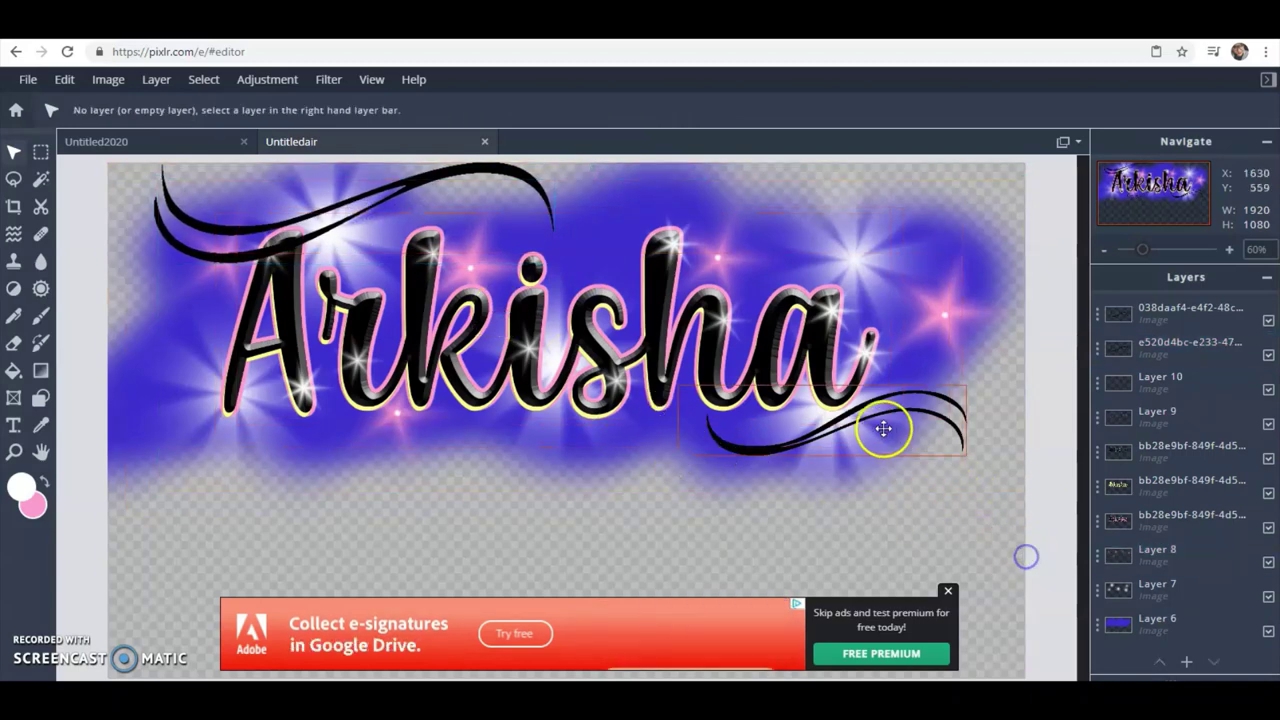
{"action": "left_click", "coordinate": [820, 428]}
{"action": "left_click_drag", "start_coordinate": [672, 457], "coordinate": [592, 497]}
{"action": "left_click_drag", "start_coordinate": [700, 463], "coordinate": [732, 463]}
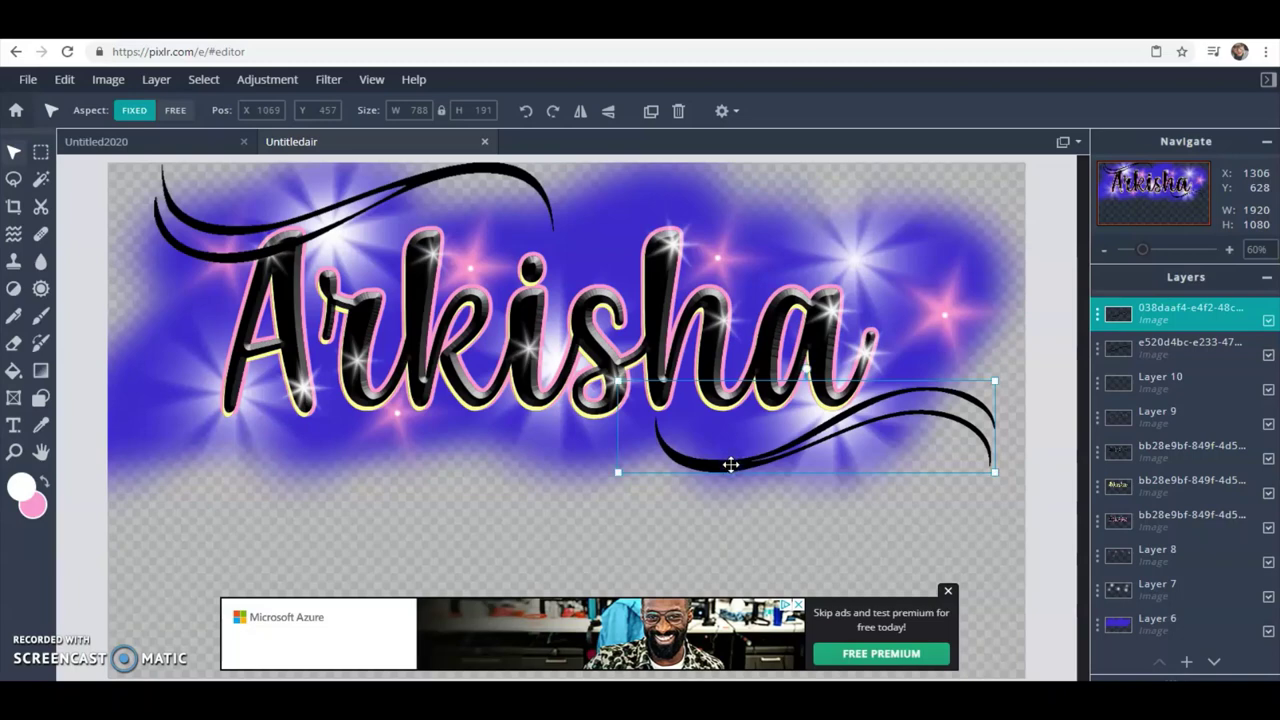
{"action": "left_click_drag", "start_coordinate": [731, 464], "coordinate": [727, 463]}
Step: Shrink the upper swoosh to about 733 × 186 px and lower it to X 91, Y 77 over the first letter
{"action": "left_click", "coordinate": [417, 237]}
{"action": "left_click", "coordinate": [343, 180]}
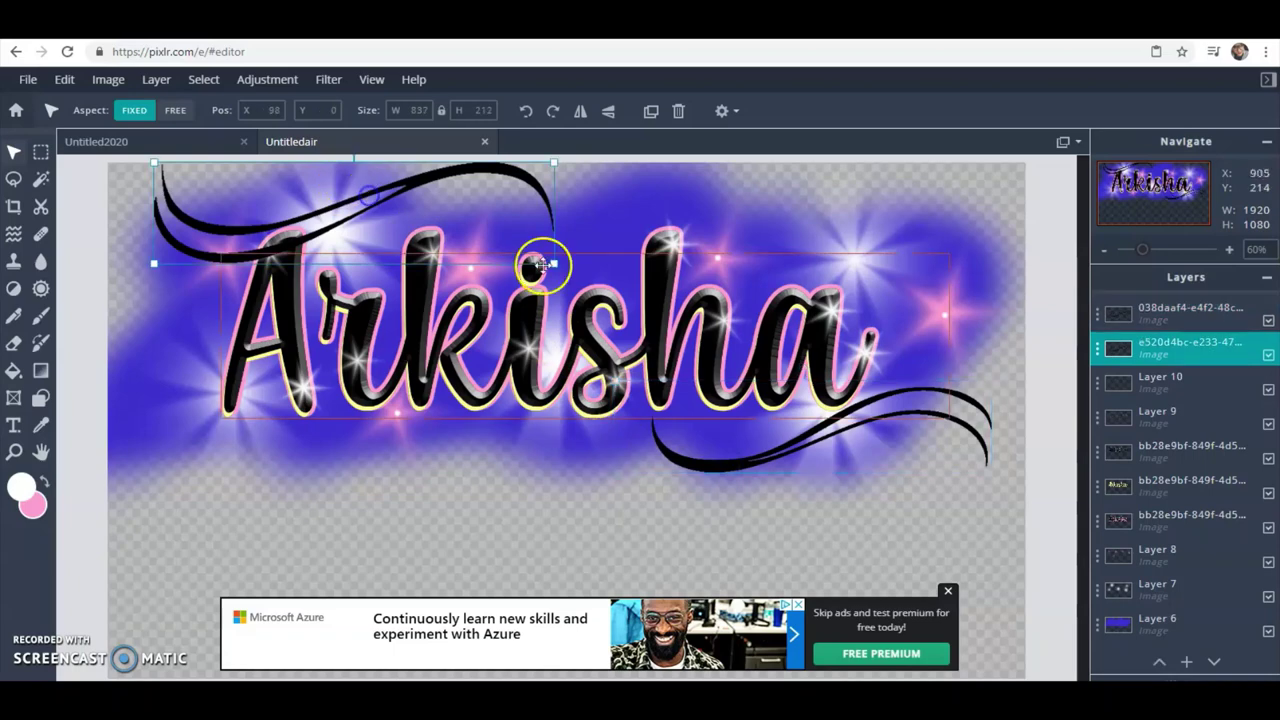
{"action": "left_click_drag", "start_coordinate": [534, 265], "coordinate": [501, 259]}
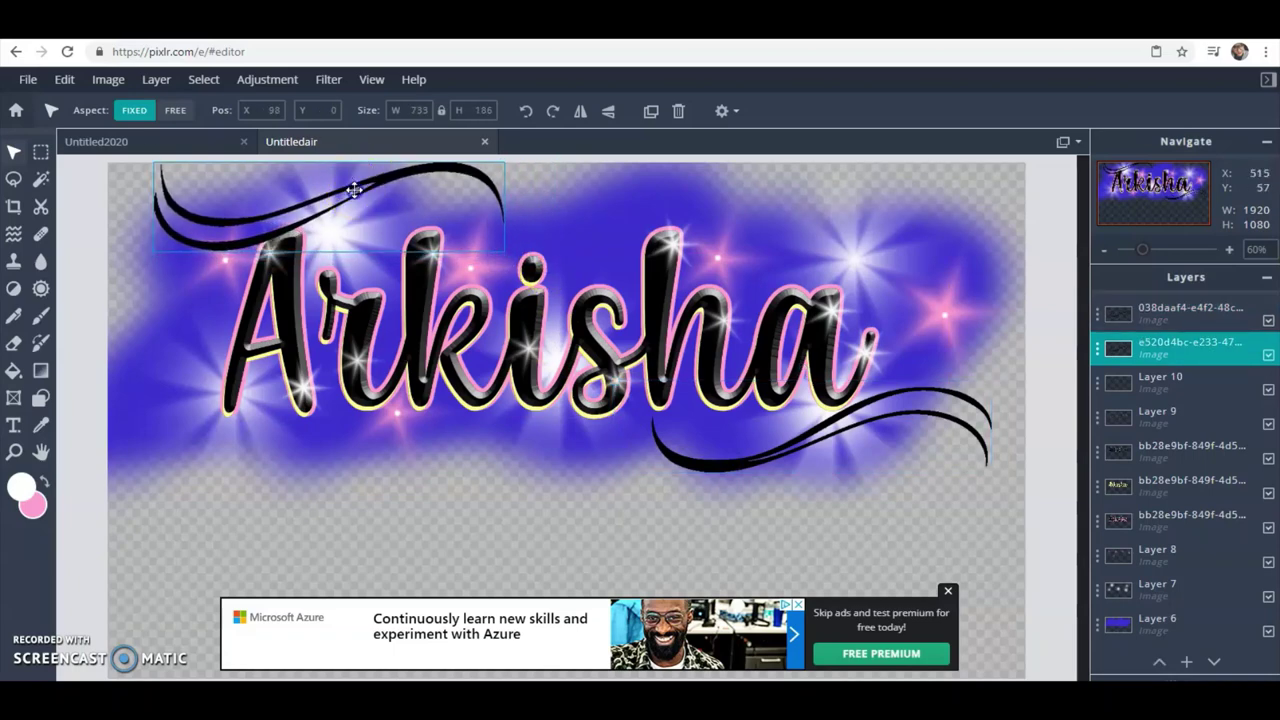
{"action": "left_click_drag", "start_coordinate": [354, 190], "coordinate": [351, 227]}
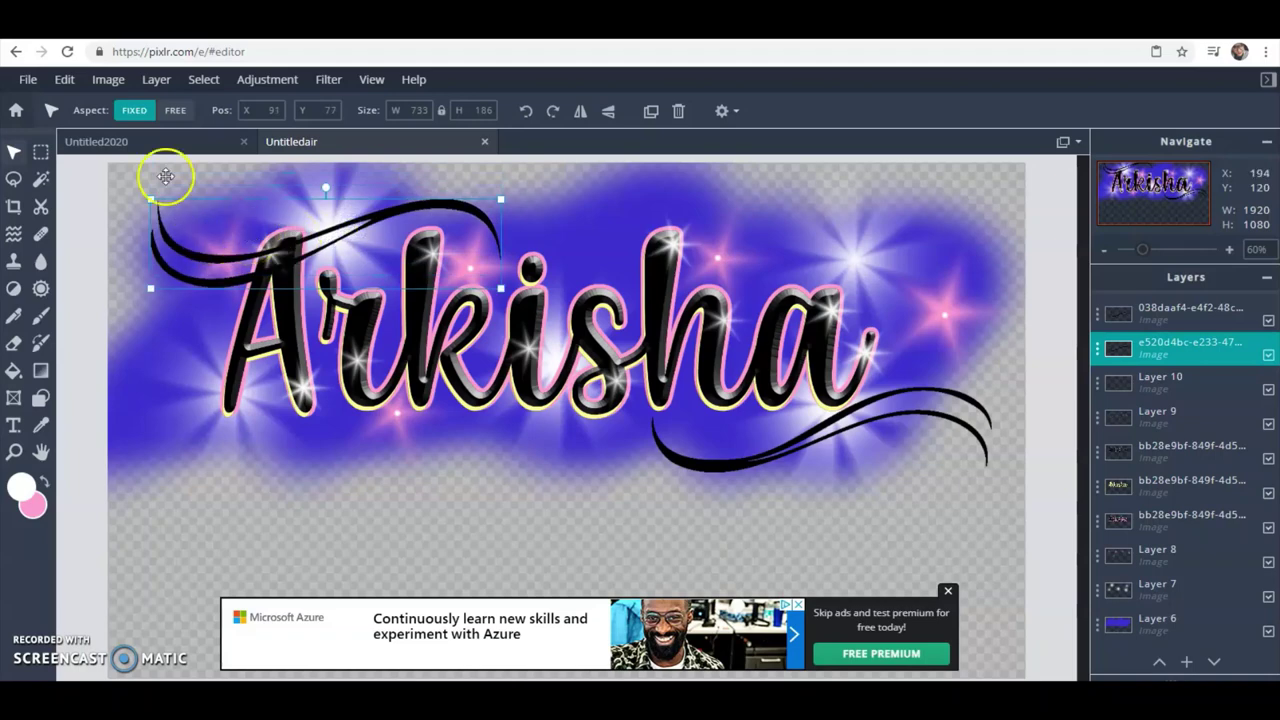
Step: Flip the upper swoosh horizontally and move it above the first letters to X 267, Y 10
{"action": "left_click", "coordinate": [64, 87]}
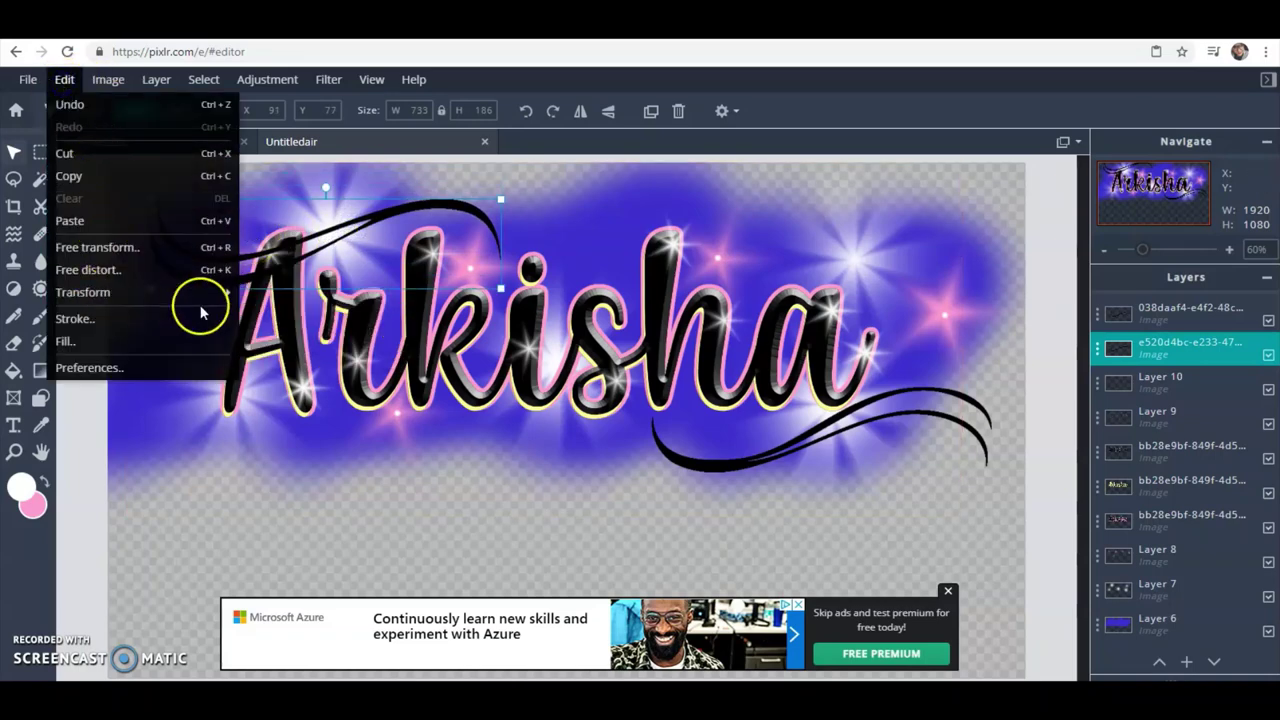
{"action": "left_click", "coordinate": [64, 79]}
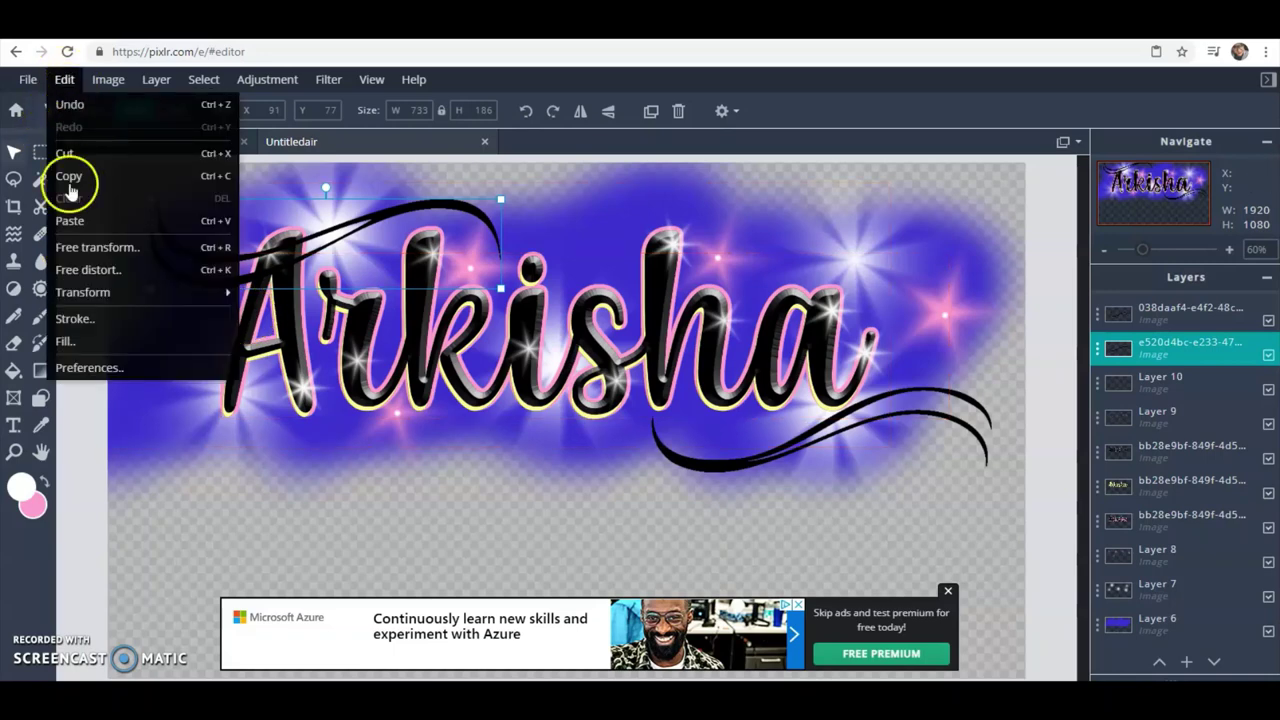
{"action": "mouse_move", "coordinate": [129, 291]}
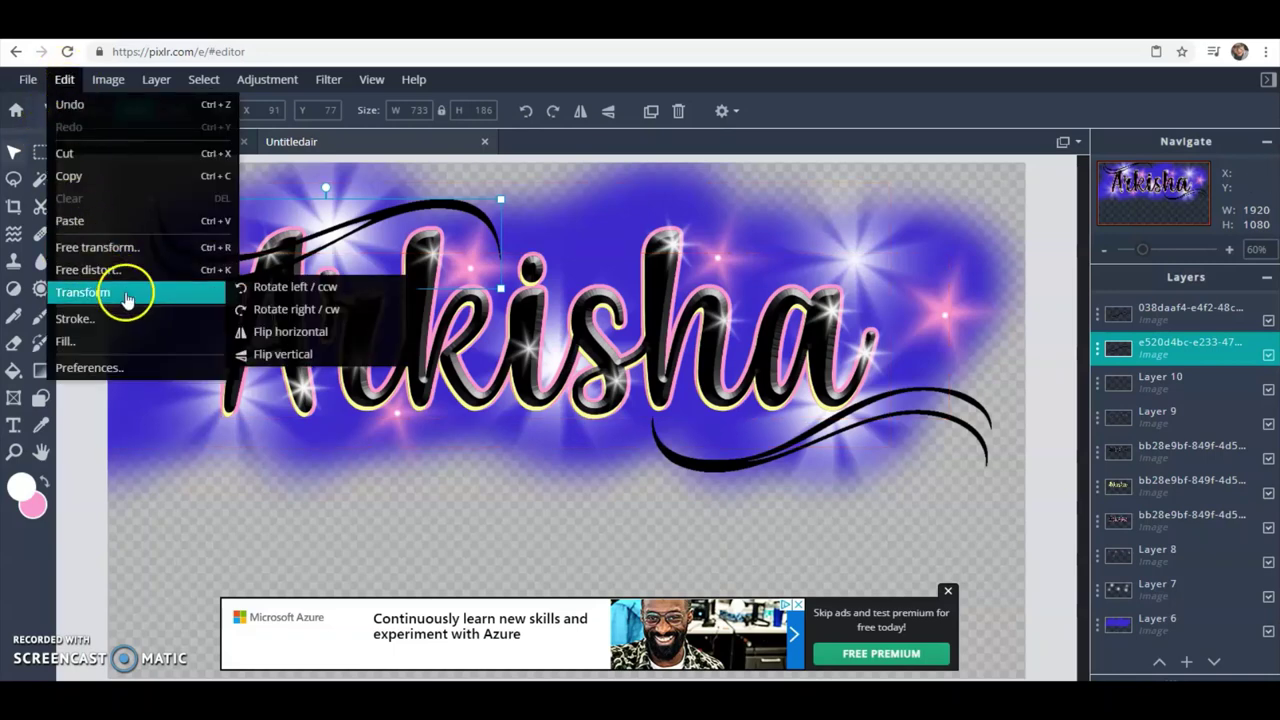
{"action": "left_click", "coordinate": [286, 330]}
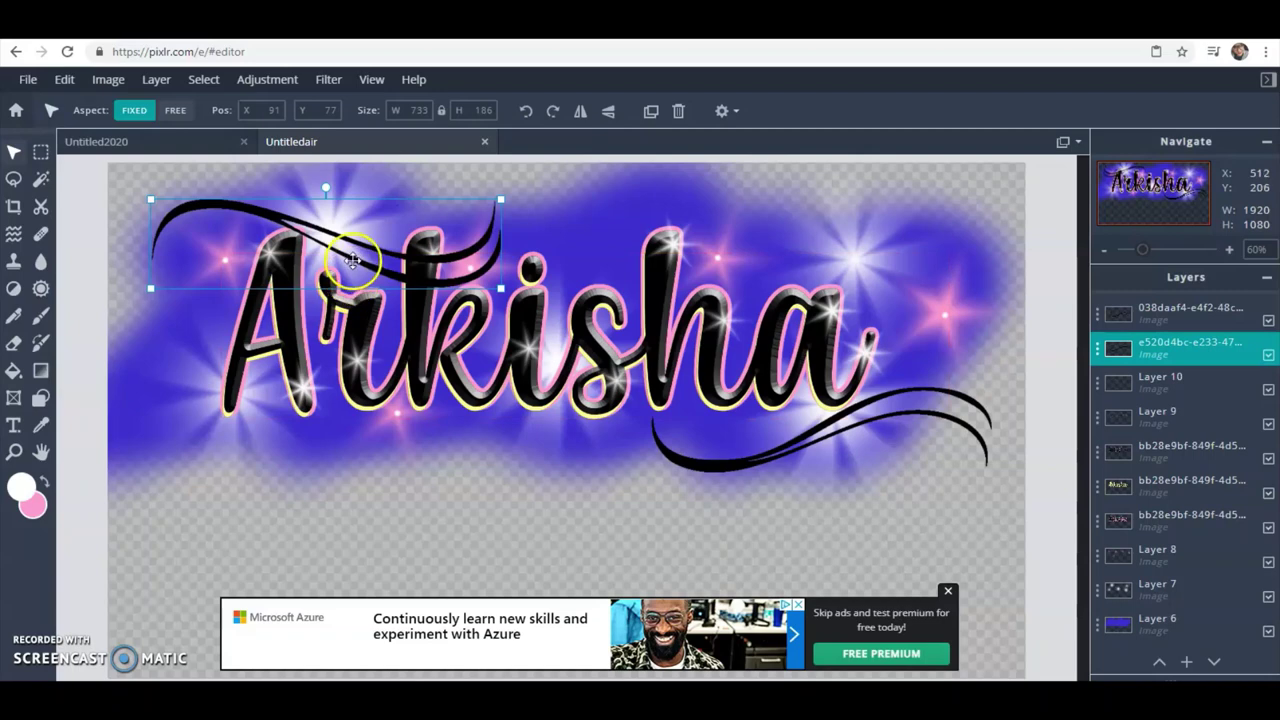
{"action": "left_click_drag", "start_coordinate": [357, 258], "coordinate": [437, 233]}
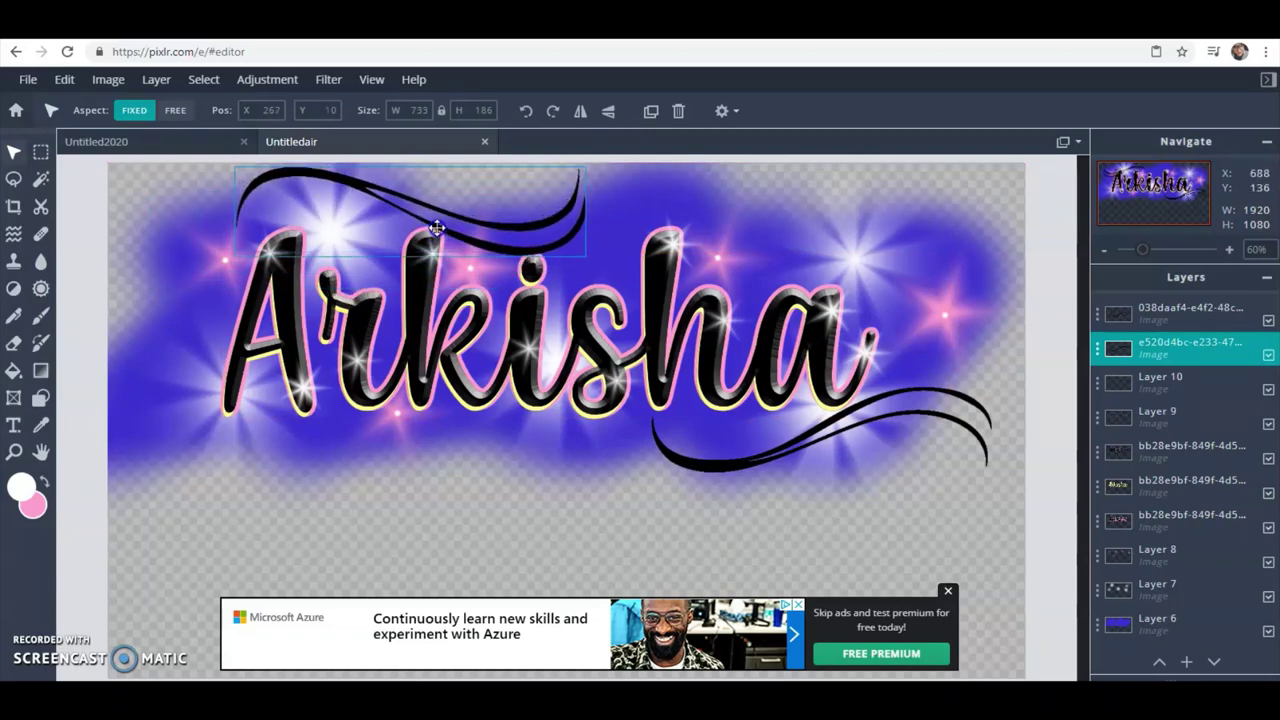
Step: Try the lower swoosh flipped horizontally and placed under the second half of the lettering at X 902, Y 482
{"action": "left_click", "coordinate": [671, 447]}
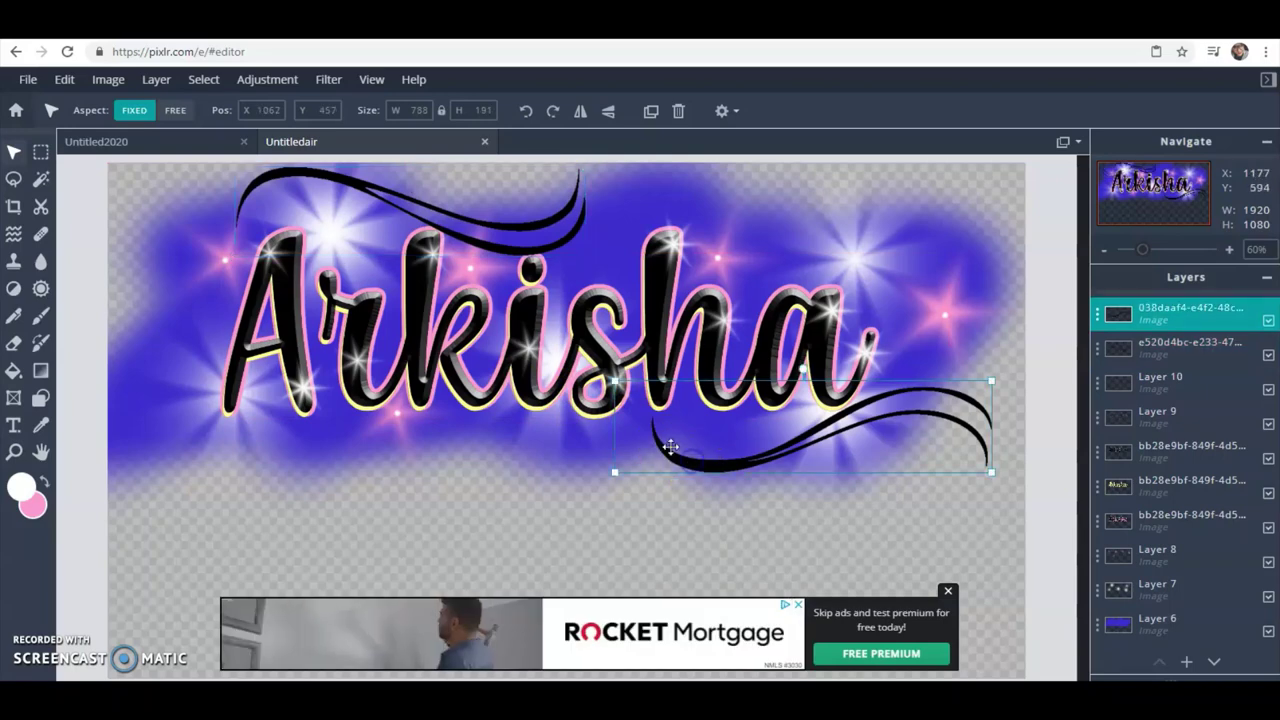
{"action": "left_click", "coordinate": [64, 79]}
{"action": "mouse_move", "coordinate": [103, 295]}
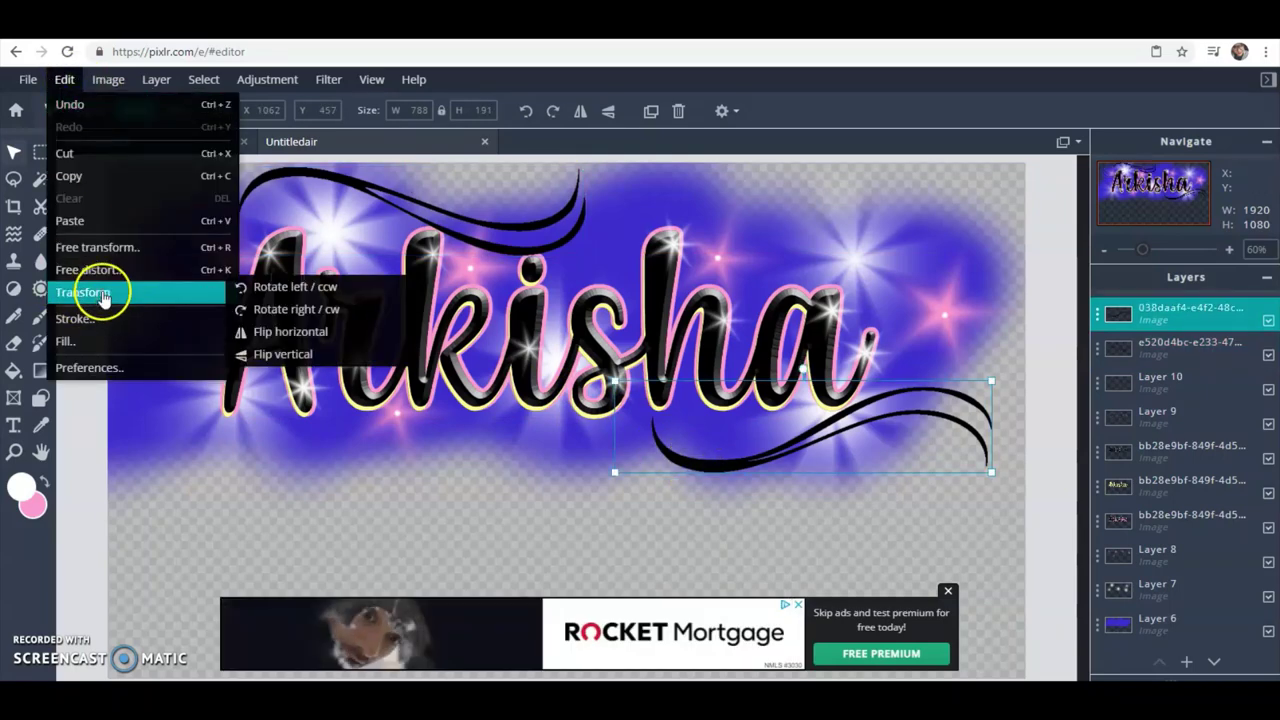
{"action": "left_click", "coordinate": [63, 79]}
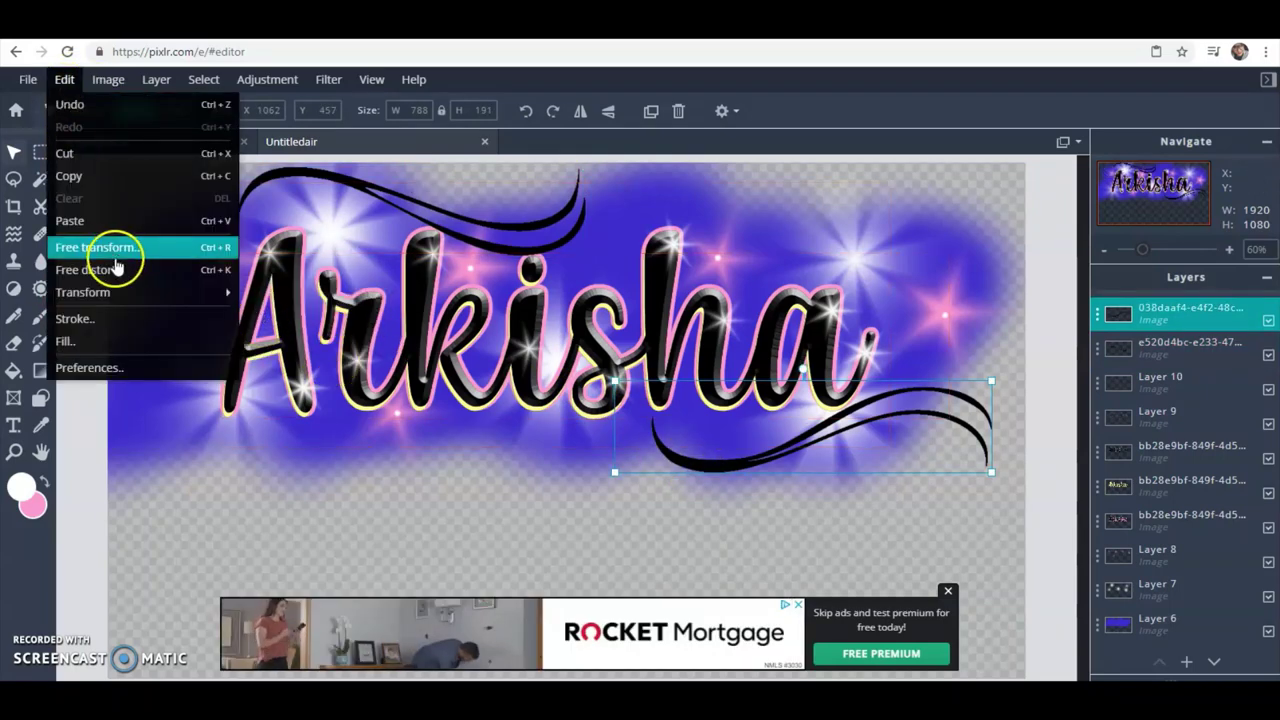
{"action": "left_click", "coordinate": [76, 83]}
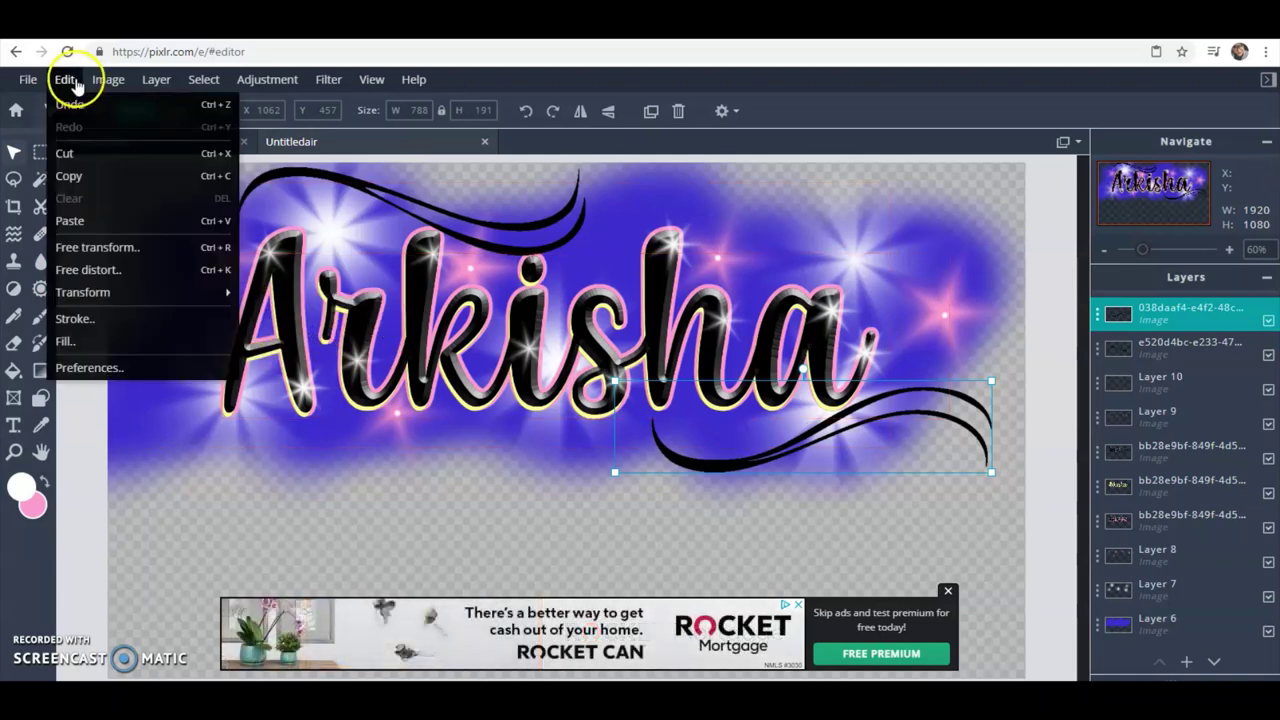
{"action": "left_click", "coordinate": [76, 83]}
{"action": "left_click", "coordinate": [62, 80]}
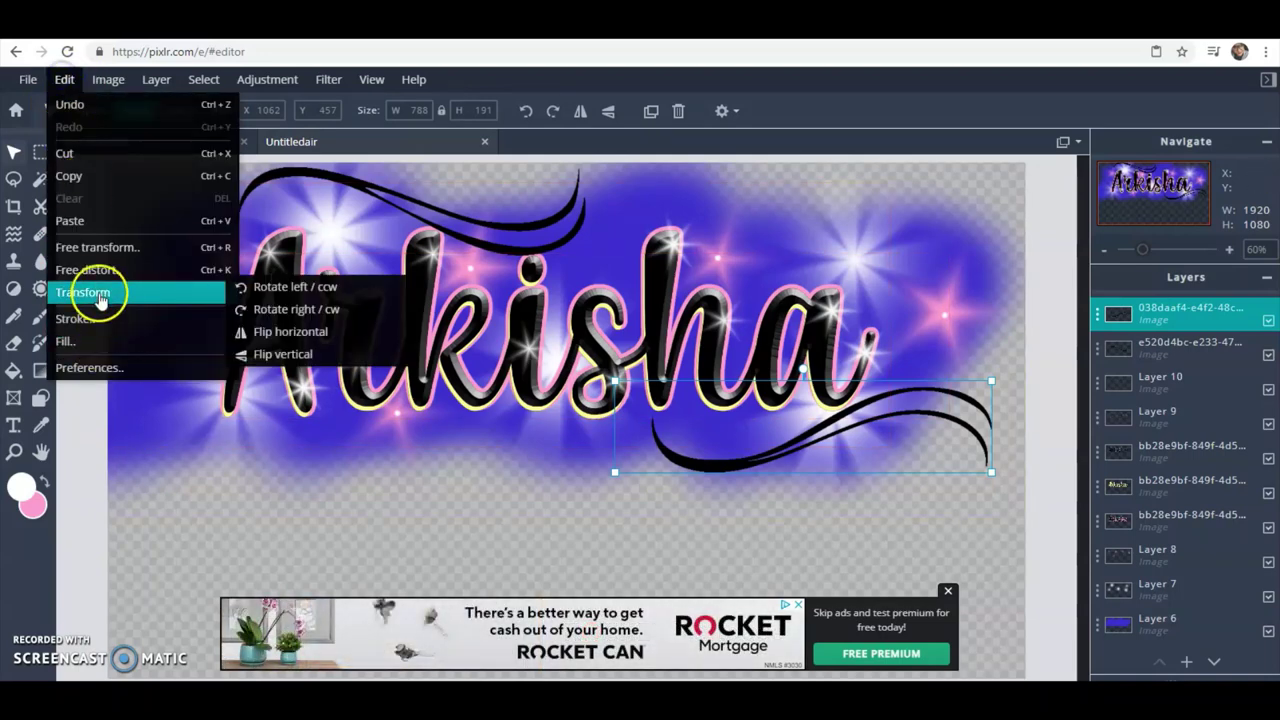
{"action": "left_click", "coordinate": [105, 293]}
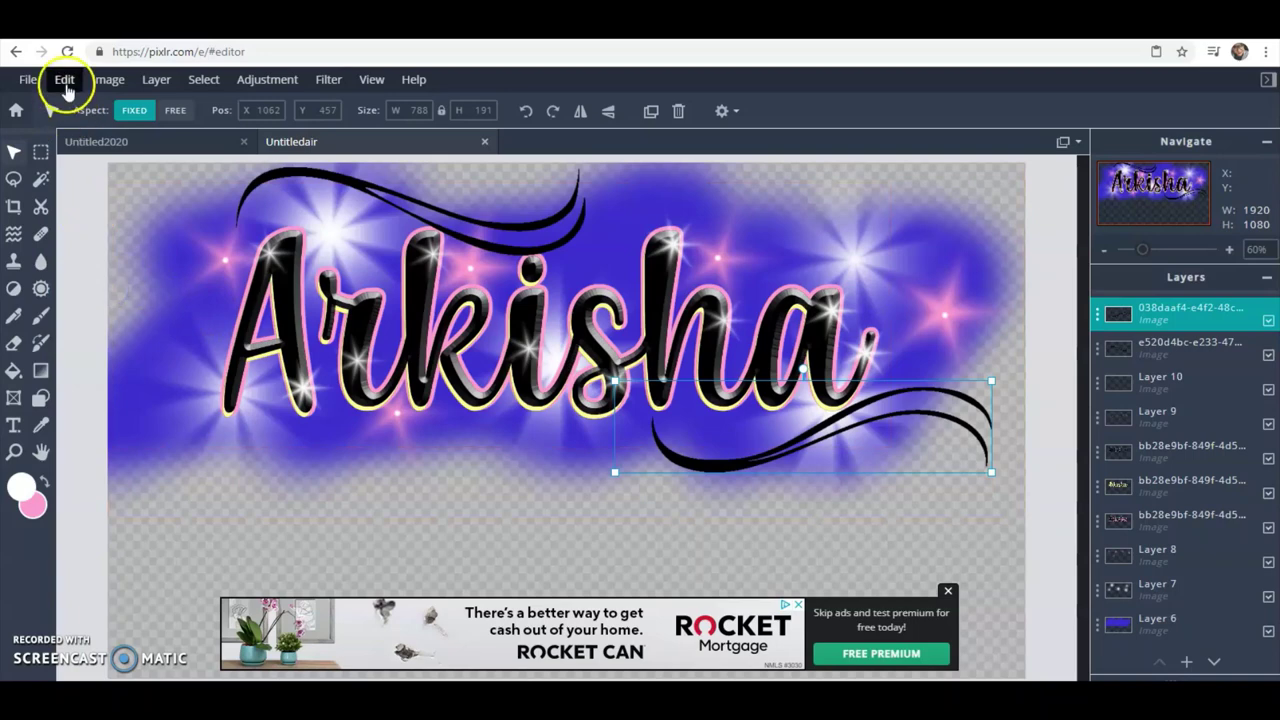
{"action": "left_click", "coordinate": [64, 80]}
{"action": "mouse_move", "coordinate": [126, 291]}
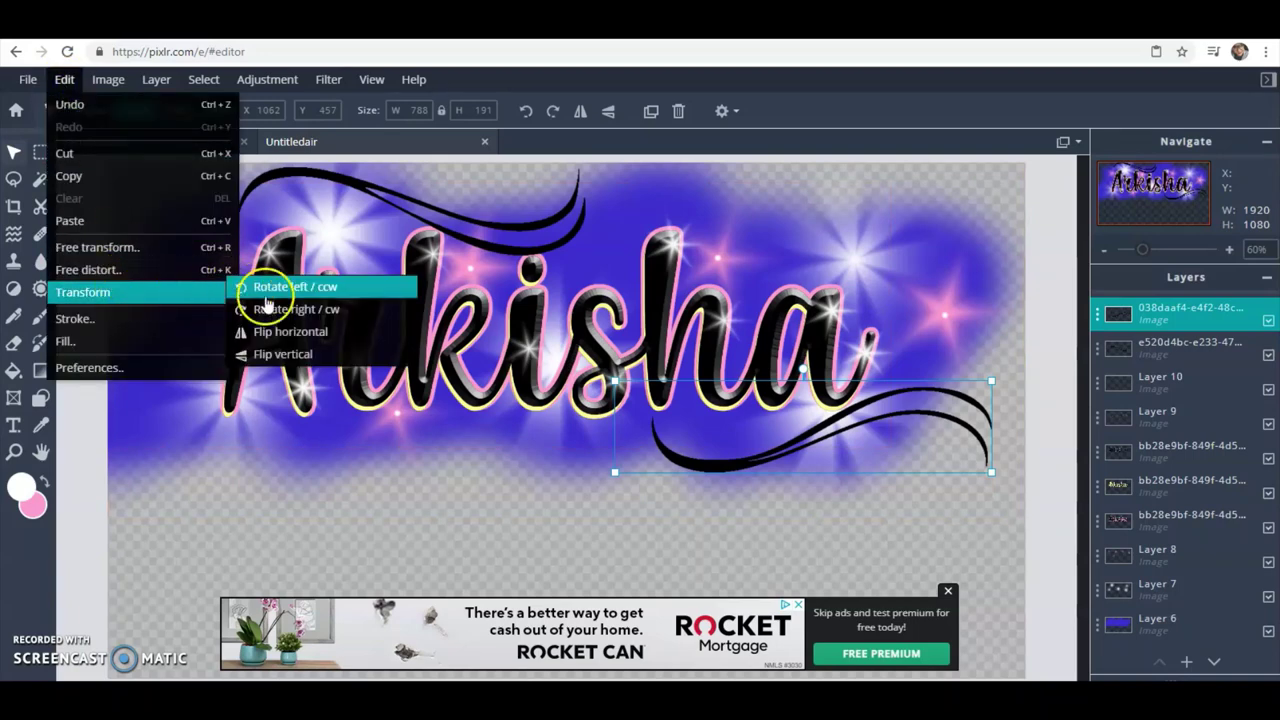
{"action": "left_click", "coordinate": [288, 336]}
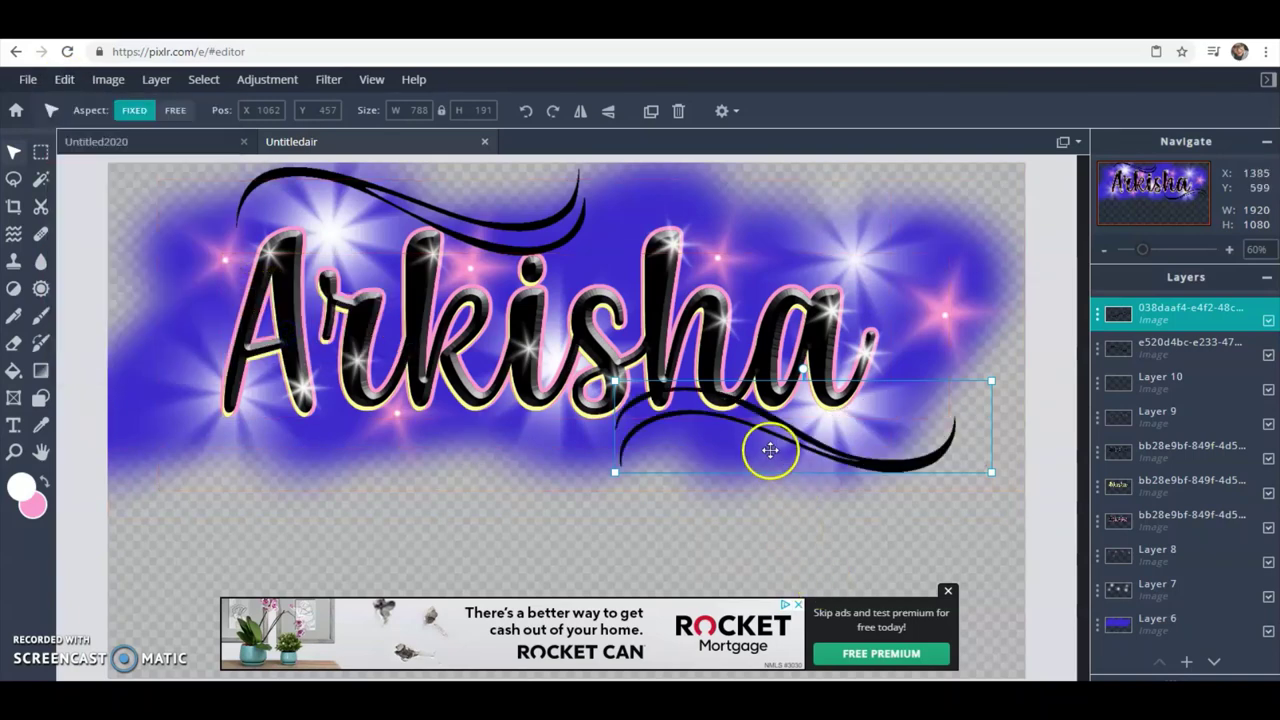
{"action": "left_click_drag", "start_coordinate": [776, 432], "coordinate": [706, 445]}
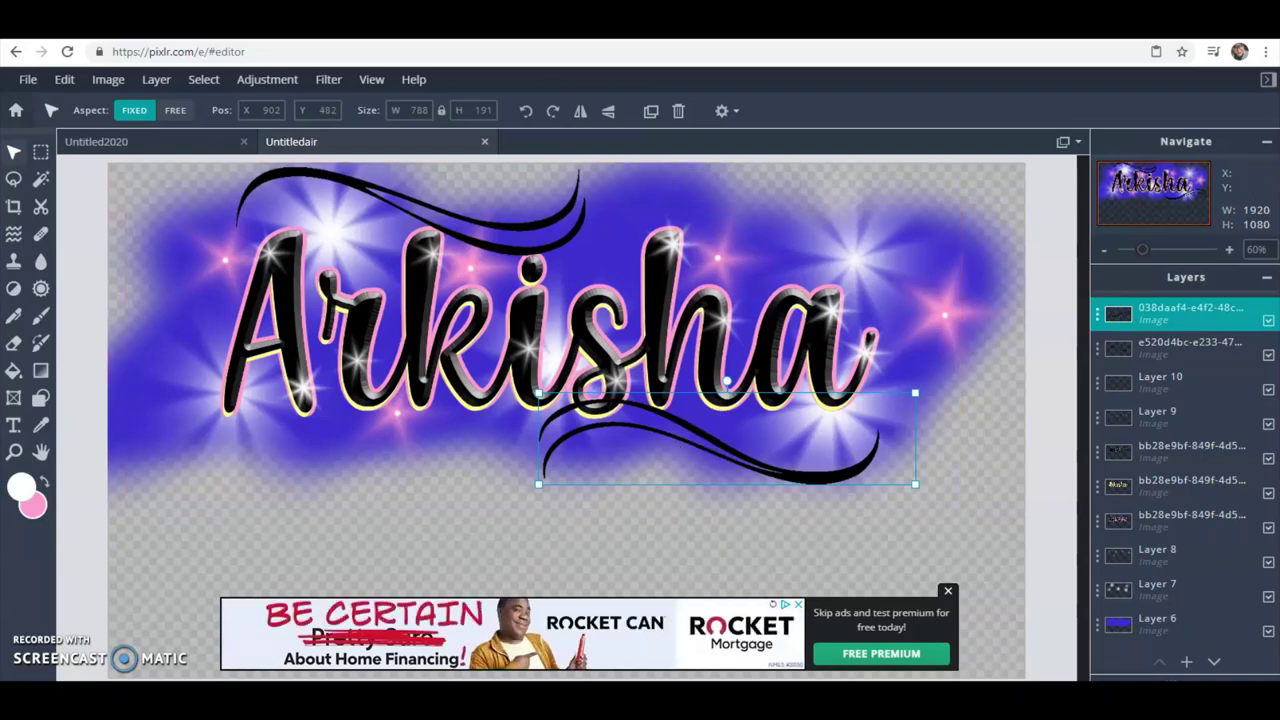
Step: Move the upper swoosh above the last letters (X 970, Y 69) and the lower, flipped horizontally, under the first letters (X 124, Y 454)
{"action": "left_click", "coordinate": [937, 387]}
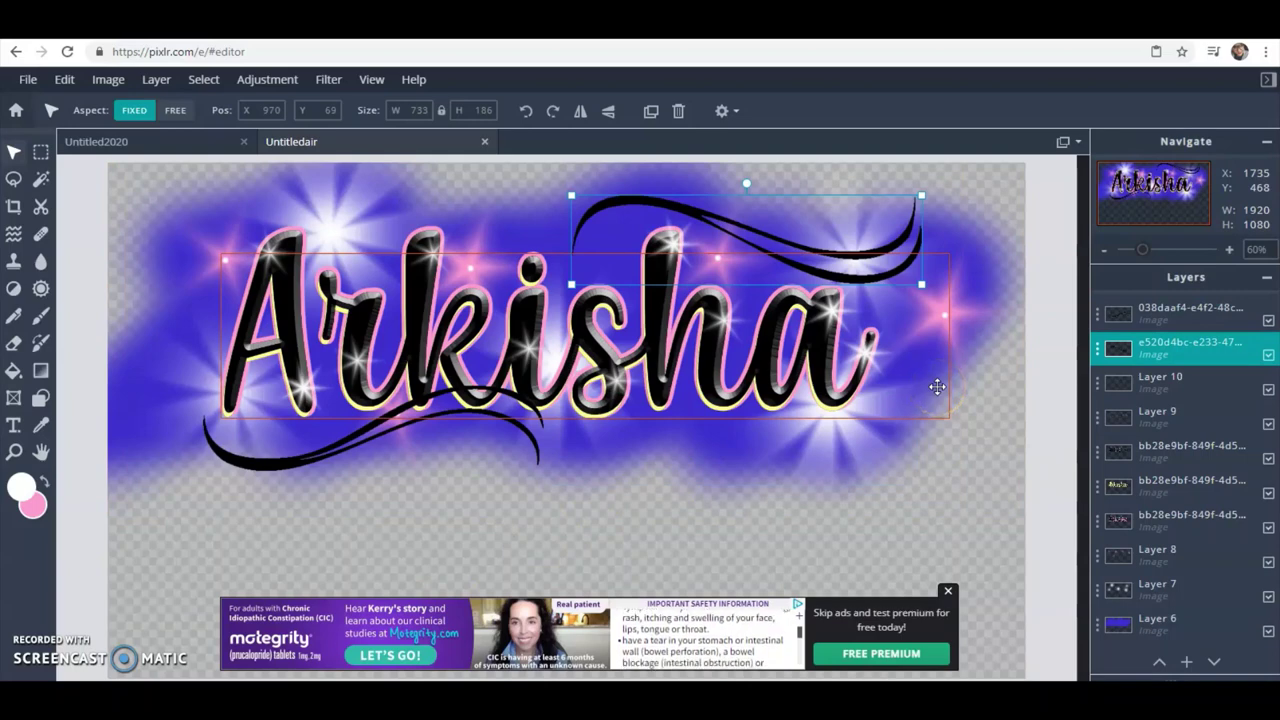
{"action": "left_click", "coordinate": [246, 470]}
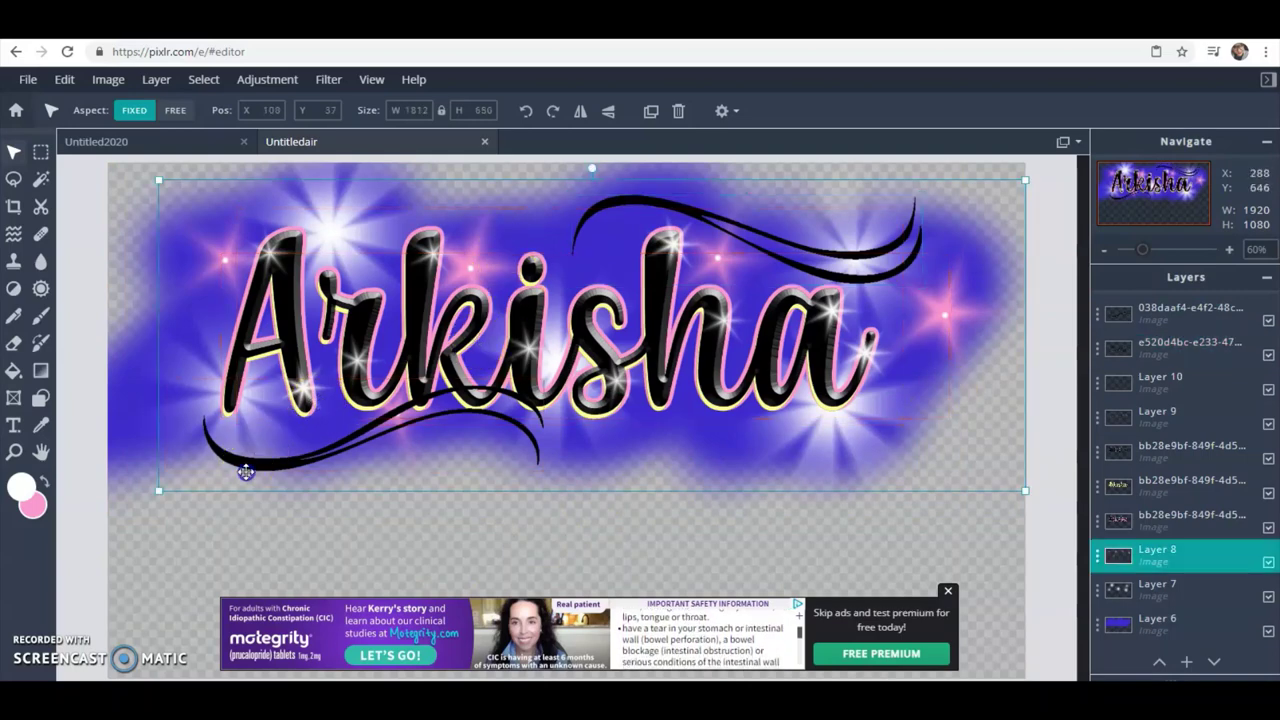
{"action": "left_click", "coordinate": [246, 460]}
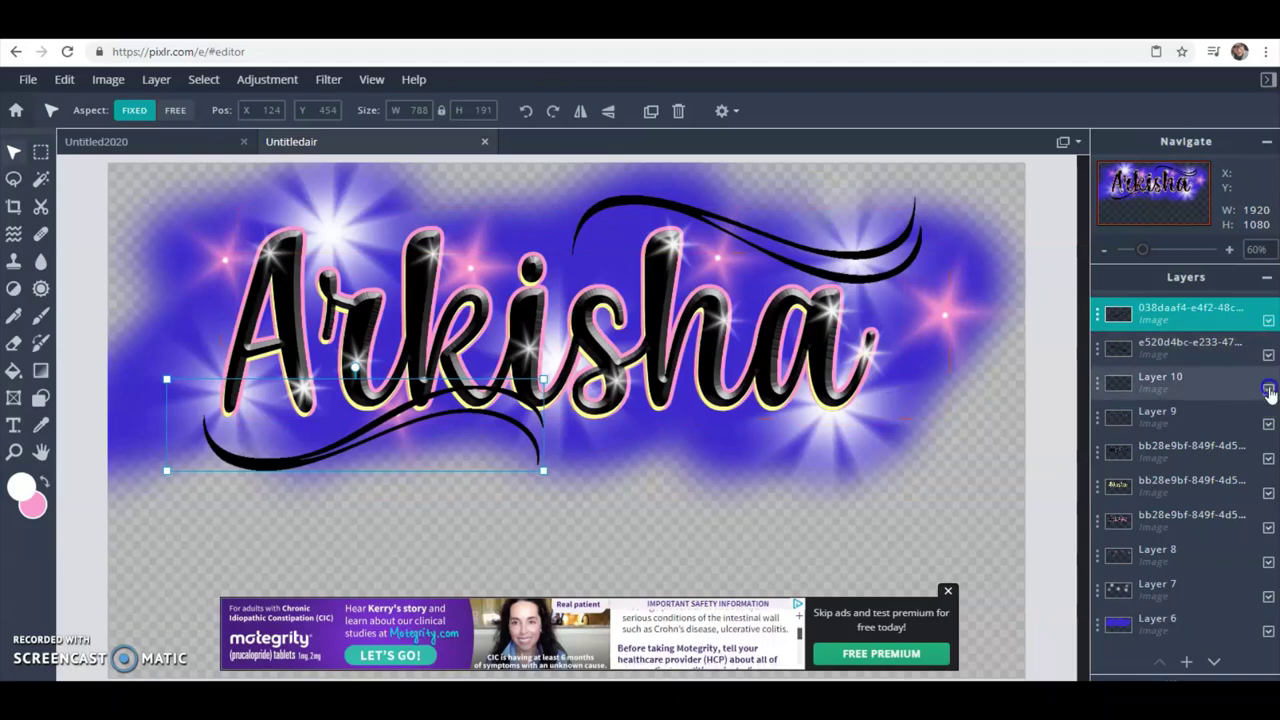
Step: Hide Layers 6 to 10 and the three lettering layers, leaving only the two swoosh layers shown
{"action": "left_click", "coordinate": [1268, 389]}
{"action": "left_click", "coordinate": [1262, 420]}
{"action": "left_click", "coordinate": [1267, 424]}
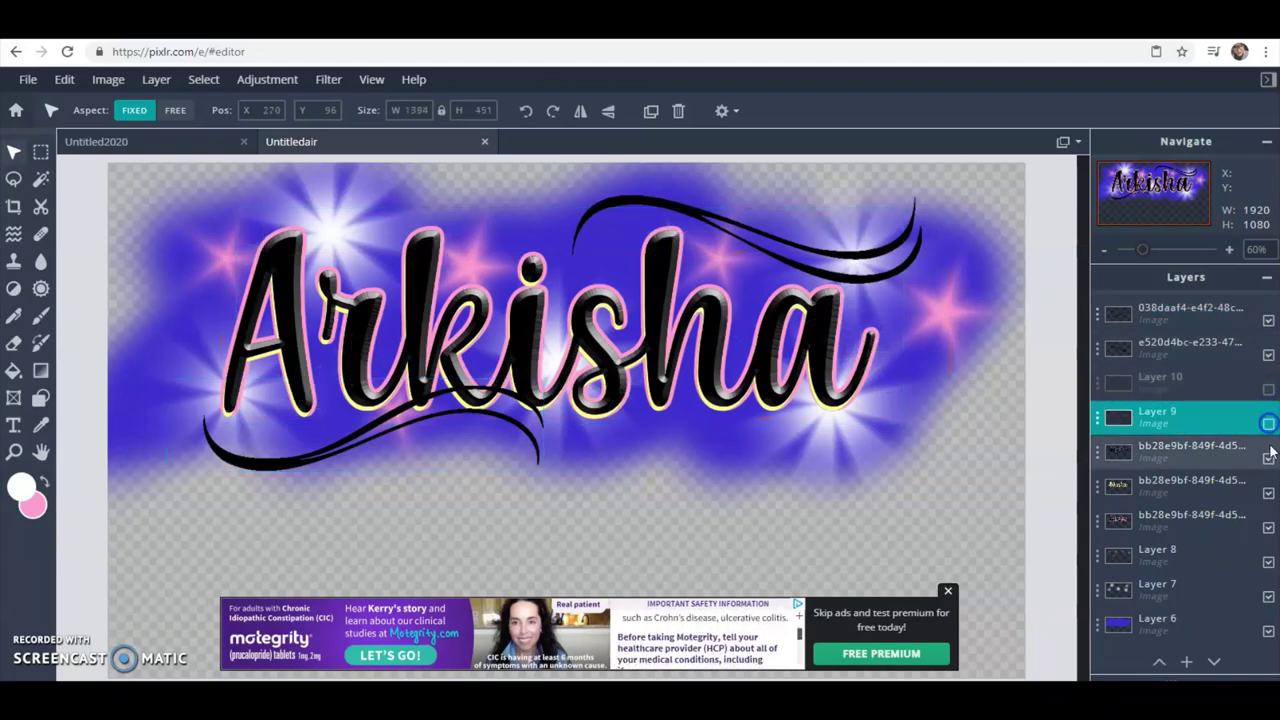
{"action": "left_click", "coordinate": [1268, 458]}
{"action": "left_click", "coordinate": [1268, 492]}
{"action": "left_click", "coordinate": [1268, 527]}
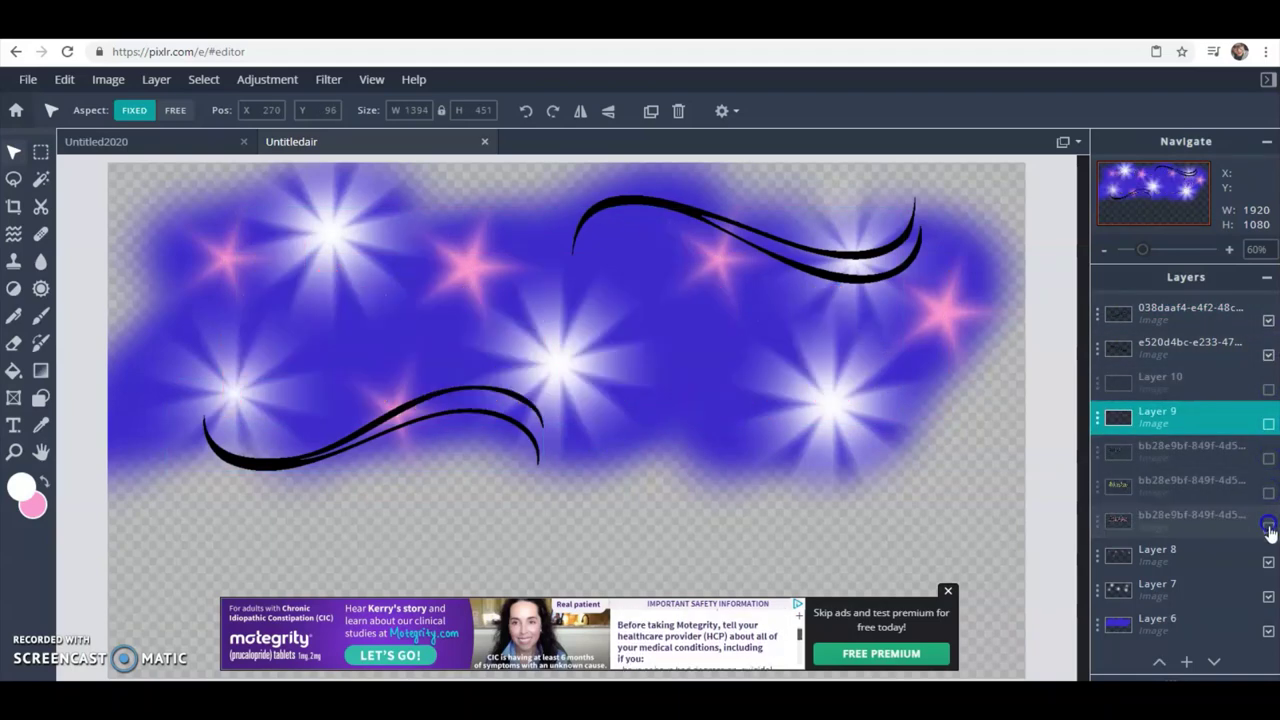
{"action": "left_click", "coordinate": [1267, 563]}
{"action": "left_click", "coordinate": [1268, 597]}
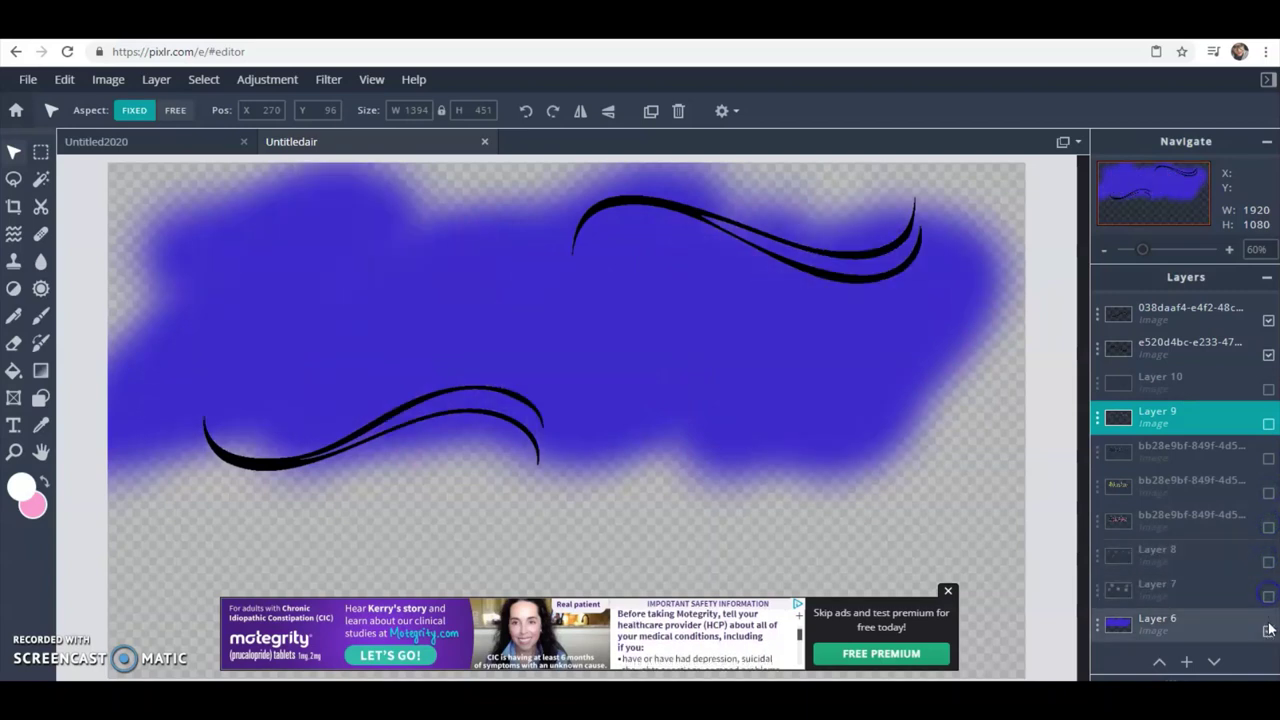
{"action": "left_click", "coordinate": [1268, 632]}
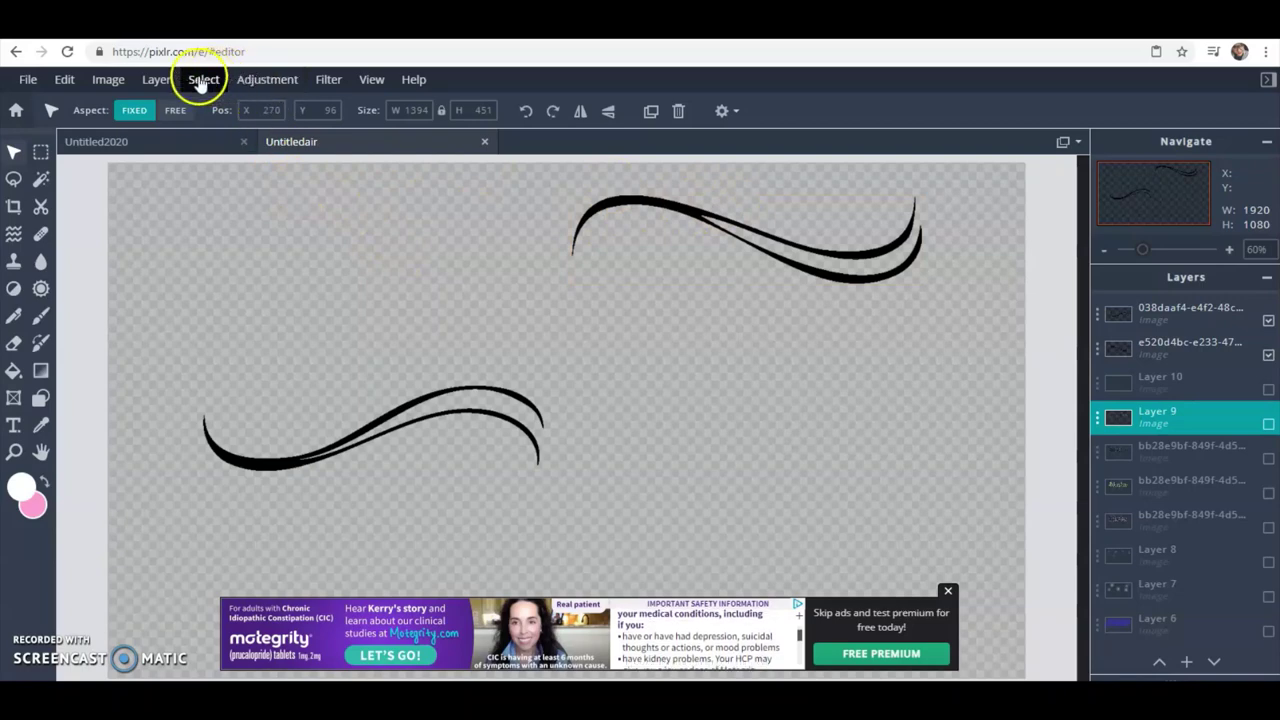
Step: Merge the two visible swoosh layers into one and unlock the merged layer
{"action": "left_click", "coordinate": [155, 79]}
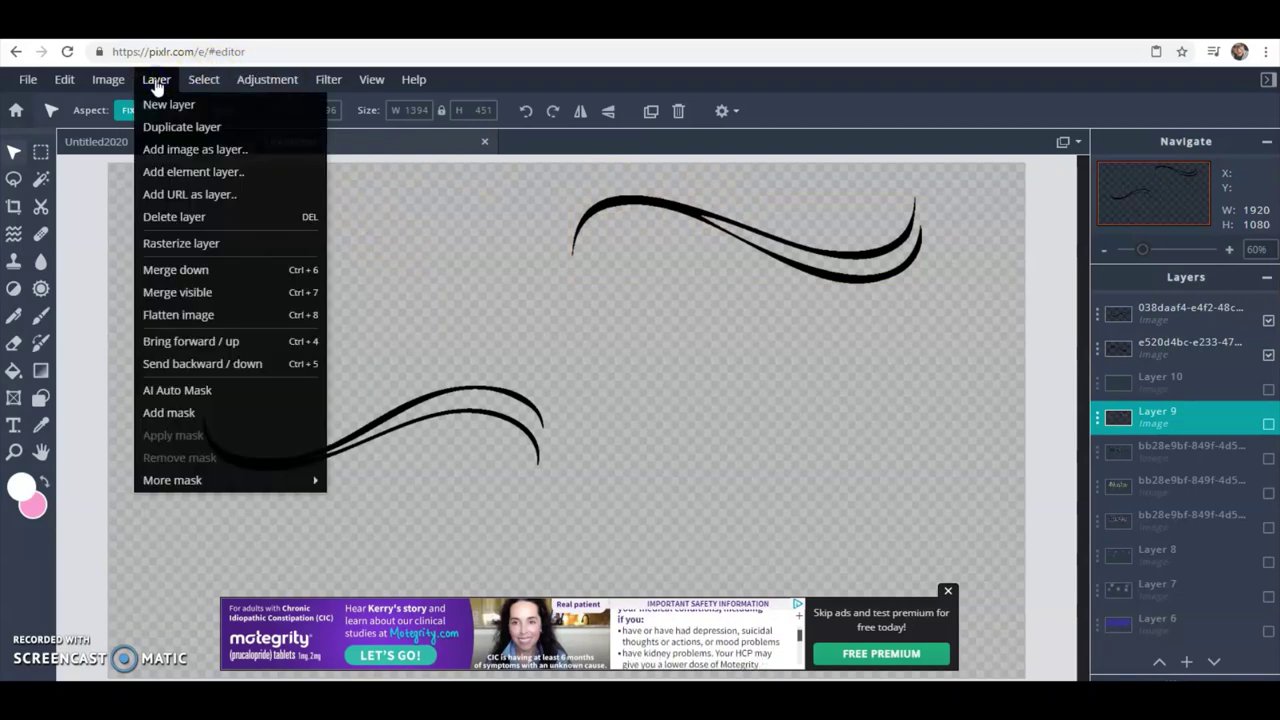
{"action": "left_click", "coordinate": [175, 292]}
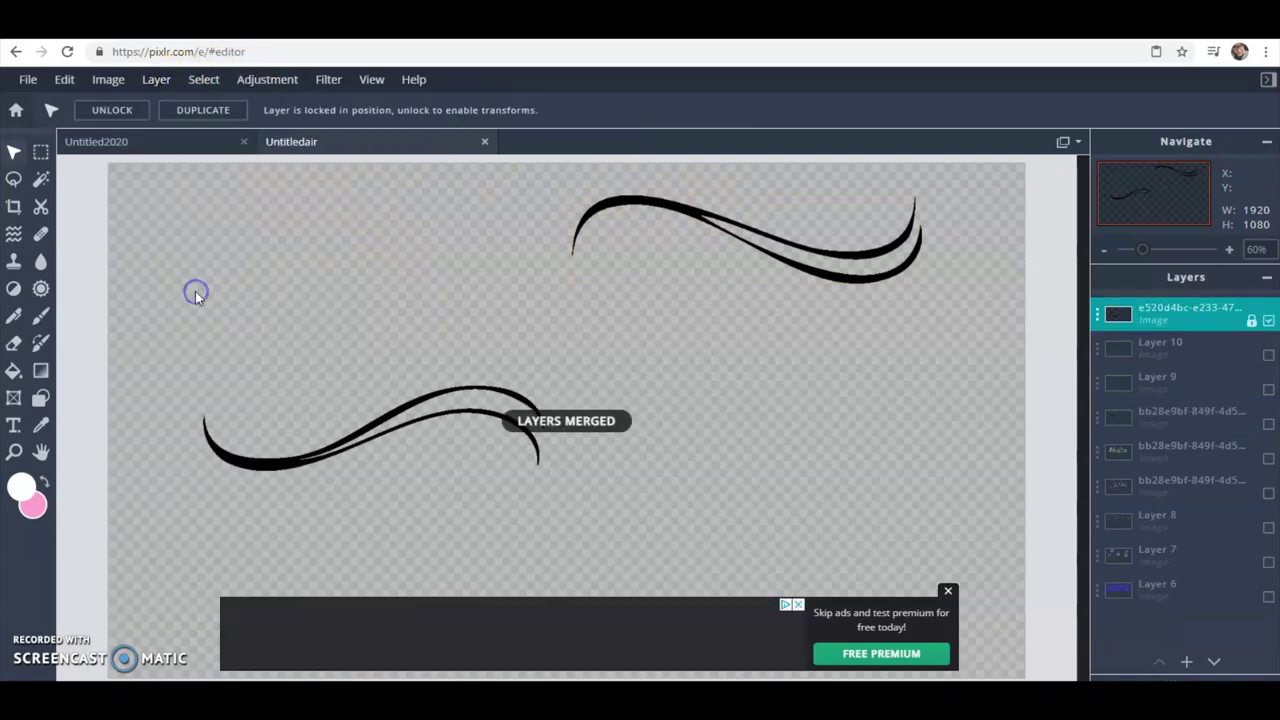
{"action": "left_click", "coordinate": [1251, 320]}
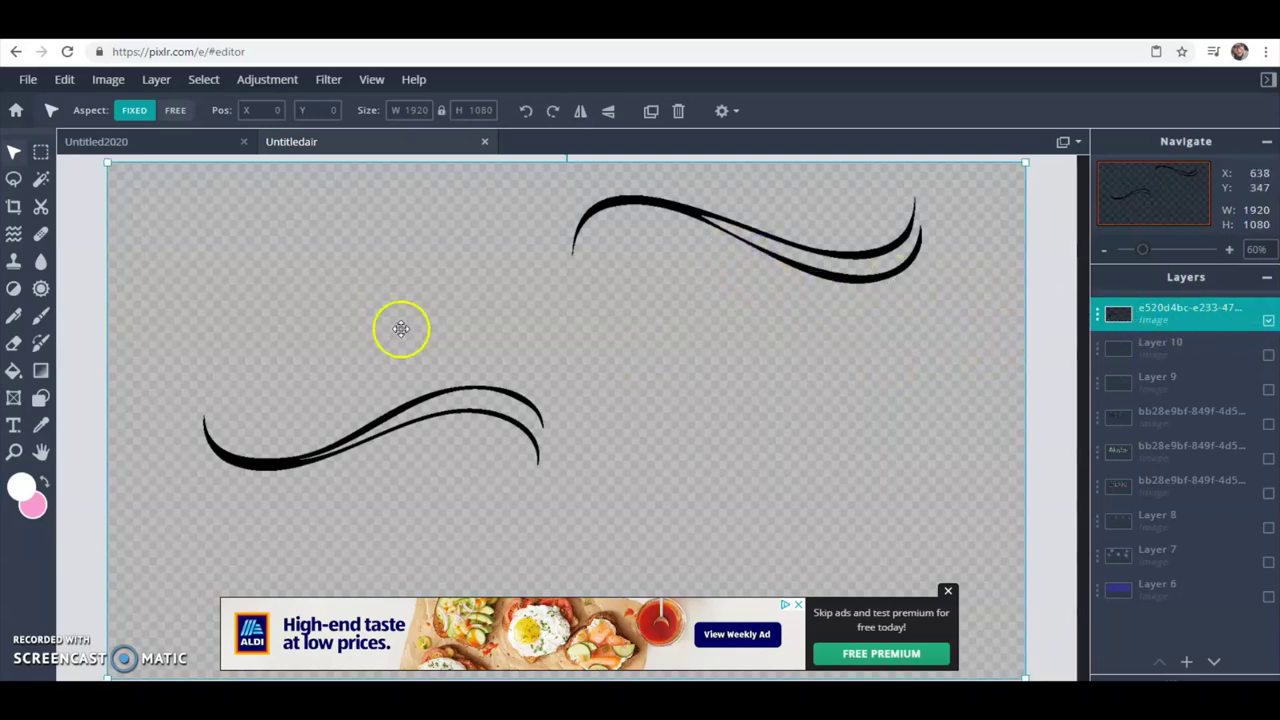
Step: Cut a rectangular area of about 1555 × 673 px around both swooshes and paste it as a new layer
{"action": "left_click", "coordinate": [40, 152]}
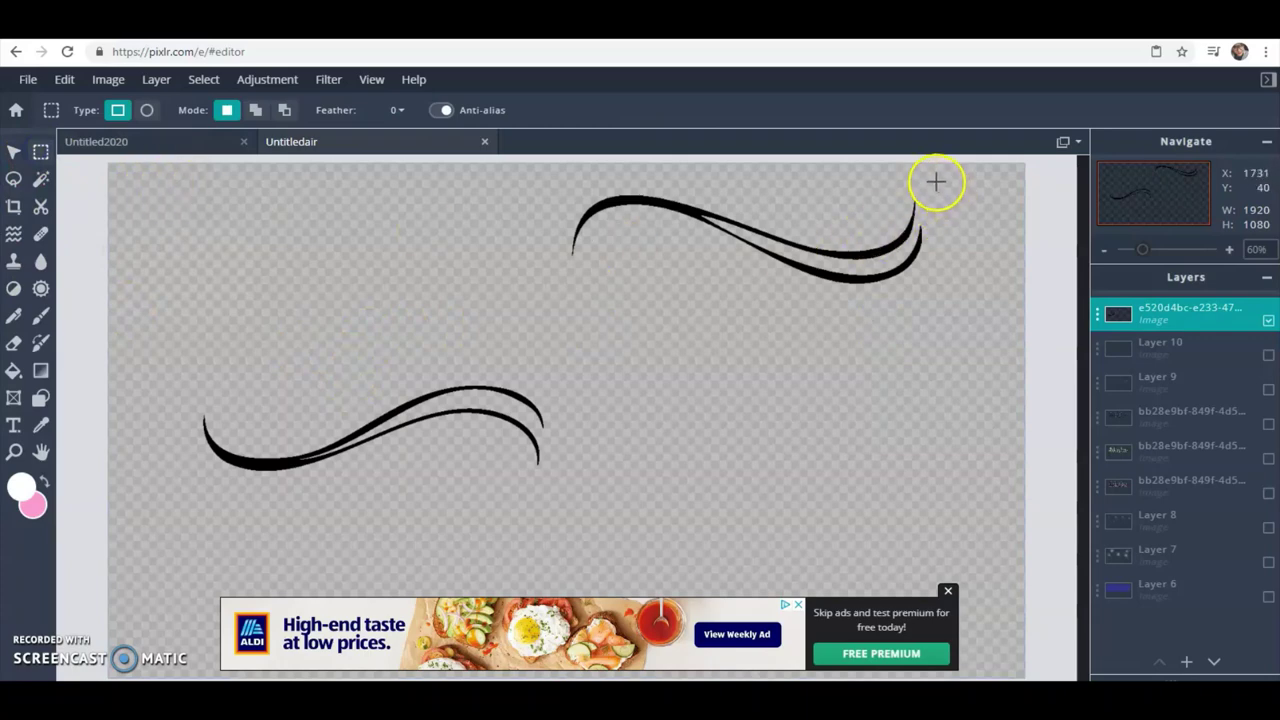
{"action": "left_click_drag", "start_coordinate": [933, 181], "coordinate": [189, 501]}
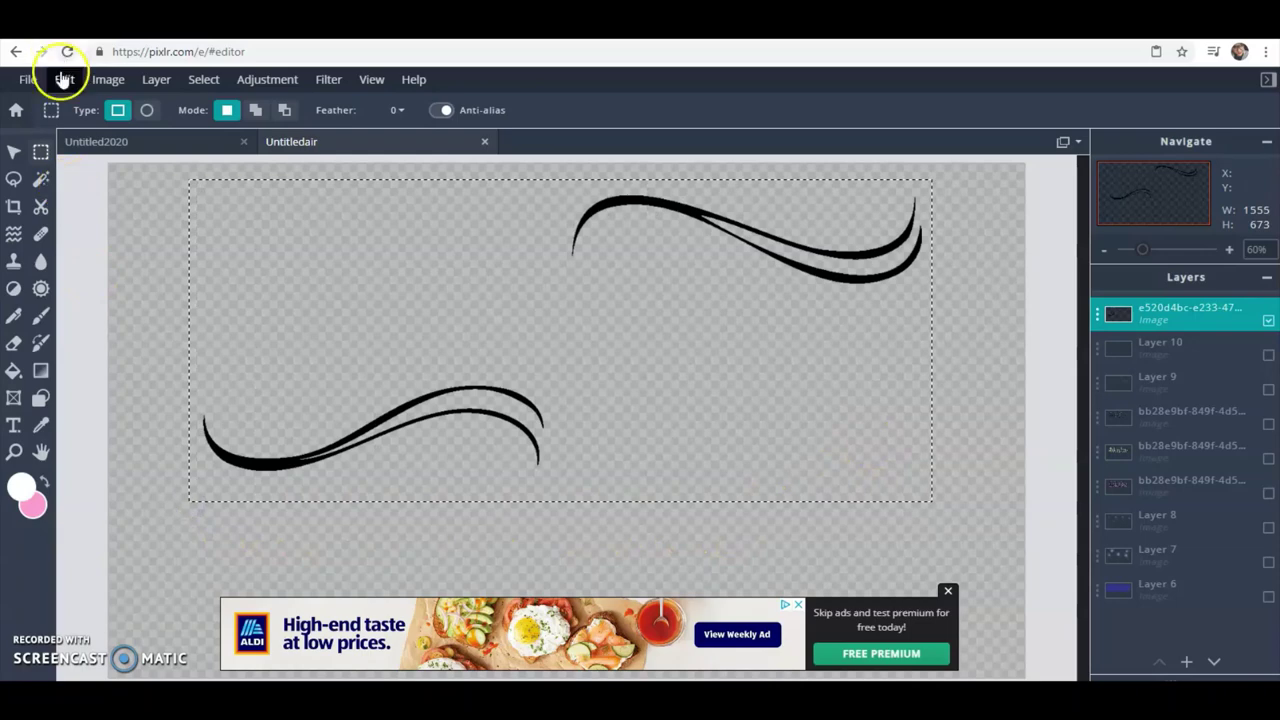
{"action": "left_click", "coordinate": [64, 79]}
{"action": "left_click", "coordinate": [64, 154]}
{"action": "left_click", "coordinate": [64, 80]}
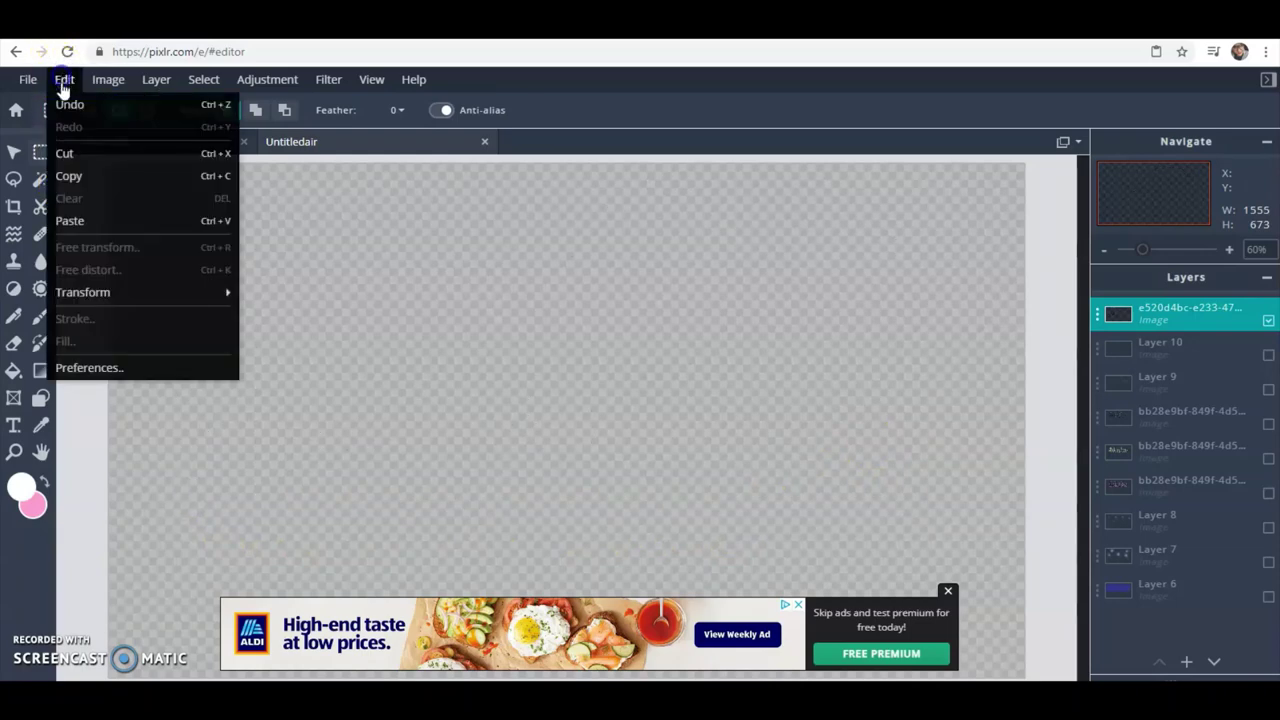
{"action": "left_click", "coordinate": [72, 221]}
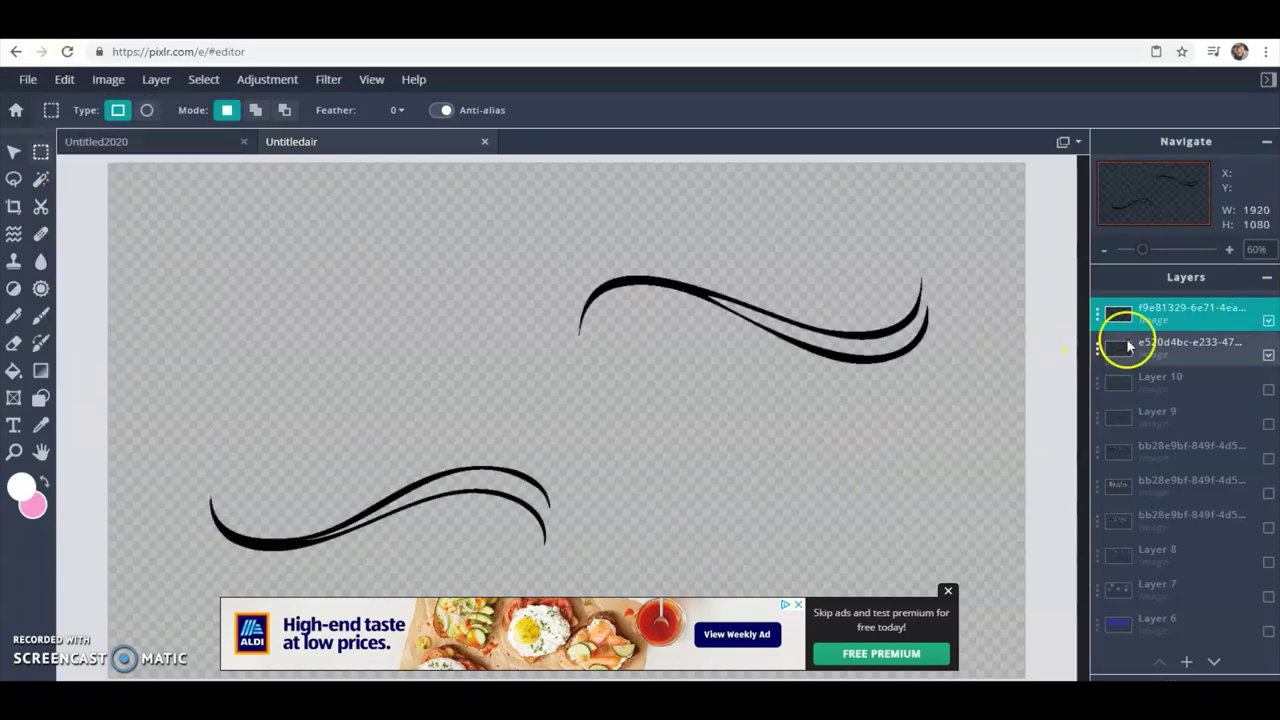
Step: Delete the emptied swoosh layer and show all the hidden sparkle, lettering and backdrop layers again
{"action": "left_click", "coordinate": [1236, 354]}
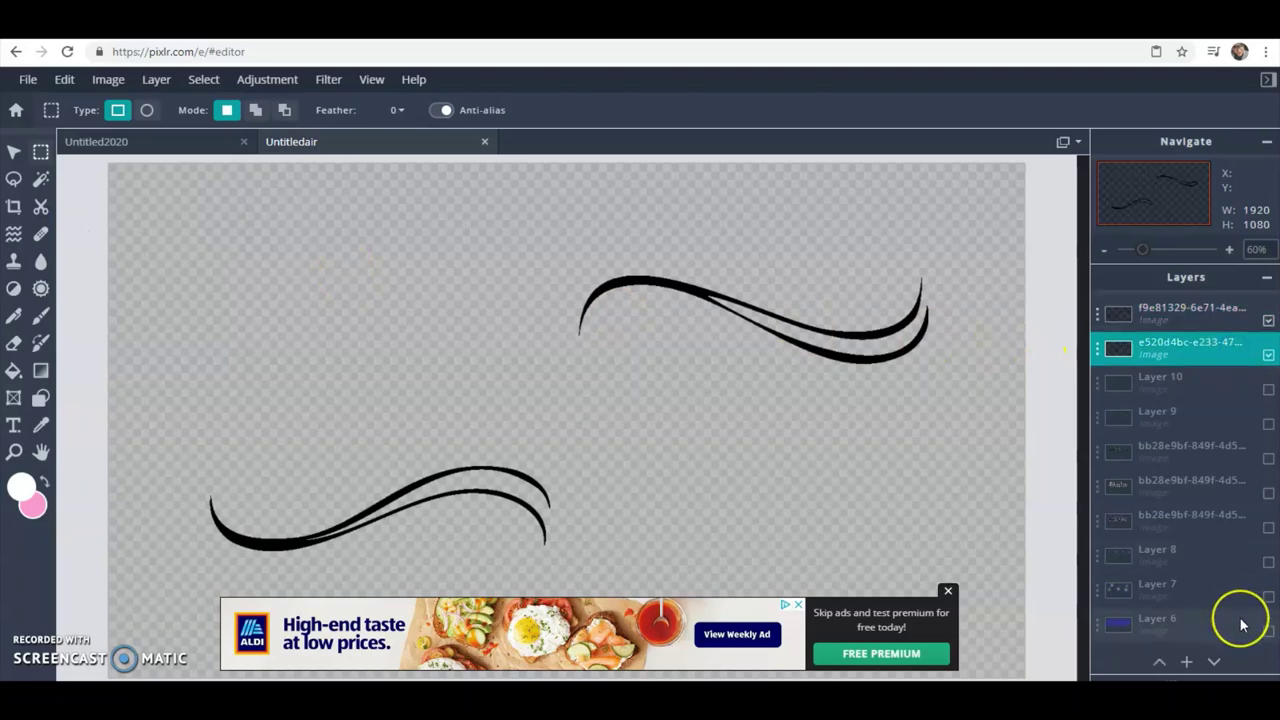
{"action": "key", "text": "Delete"}
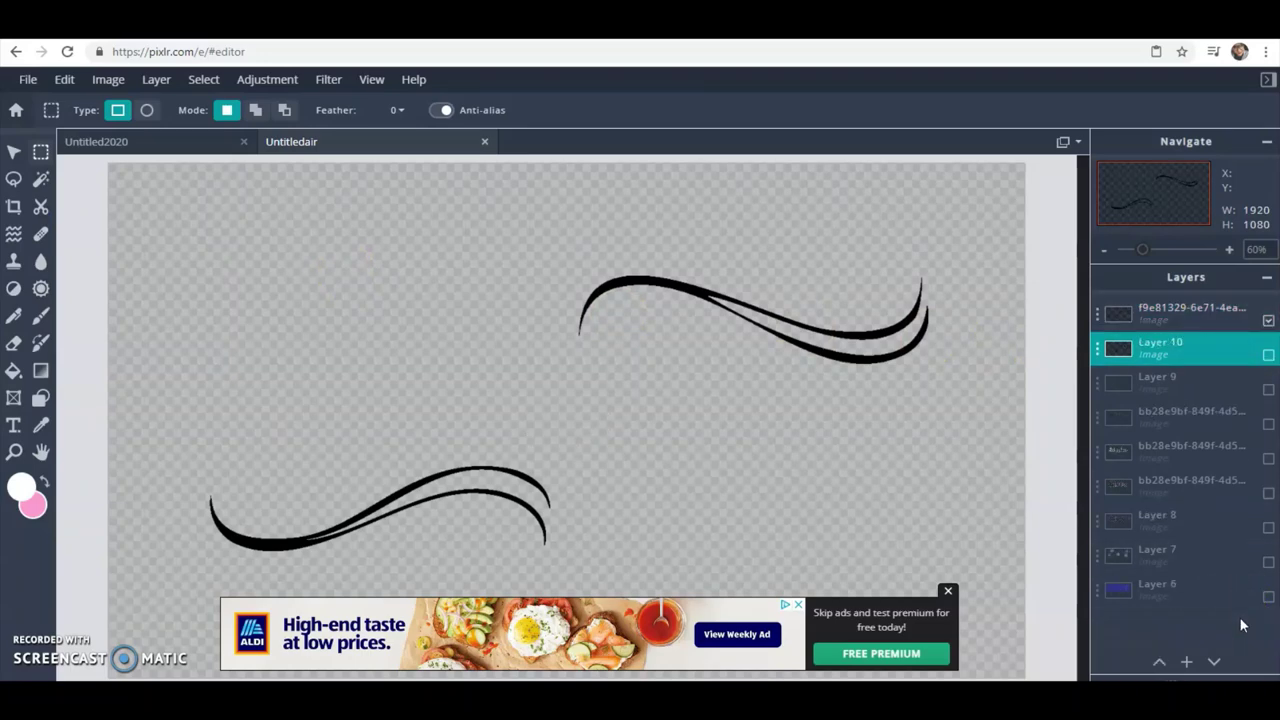
{"action": "left_click", "coordinate": [1268, 389]}
{"action": "left_click", "coordinate": [1268, 423]}
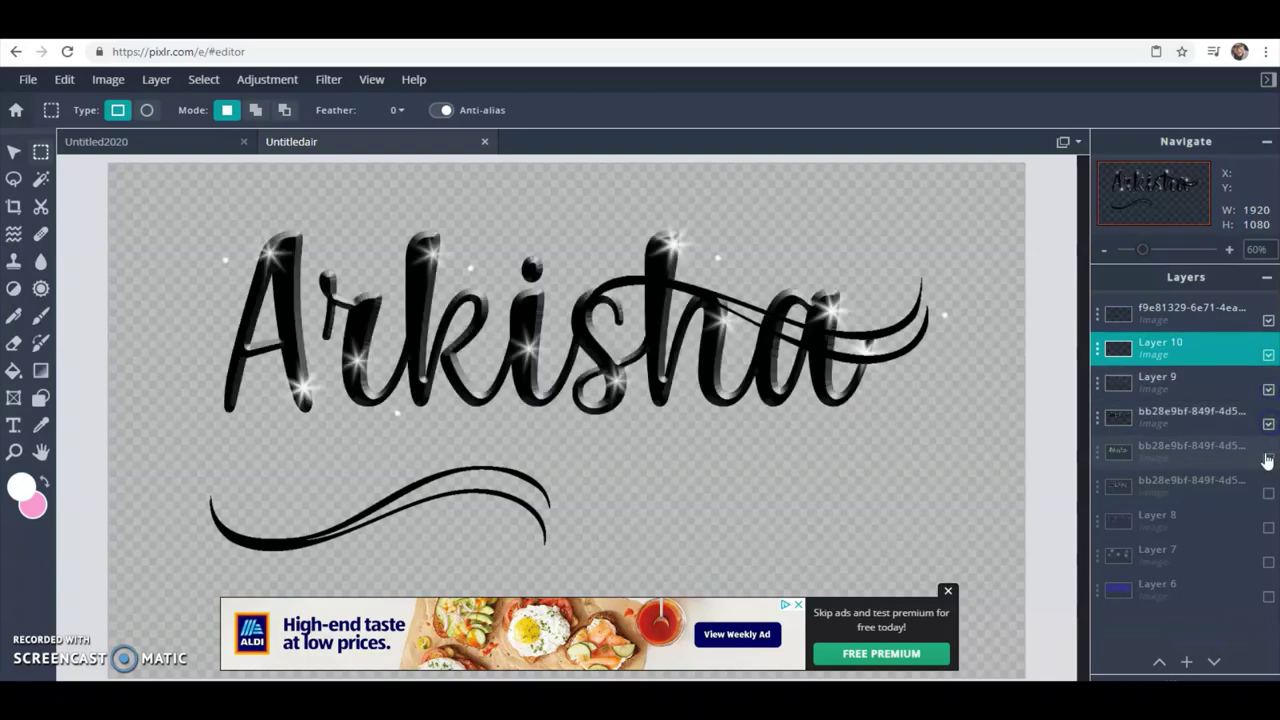
{"action": "left_click", "coordinate": [1268, 458]}
{"action": "left_click", "coordinate": [1268, 493]}
{"action": "left_click", "coordinate": [1268, 527]}
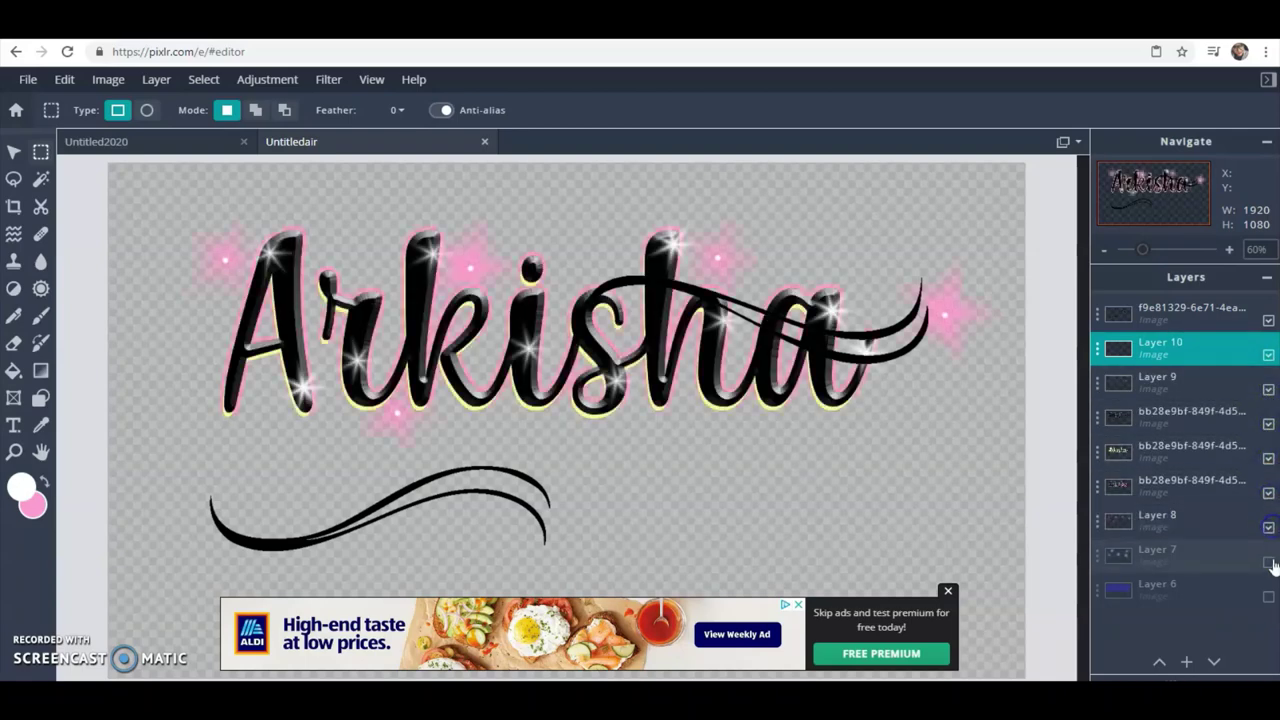
{"action": "left_click", "coordinate": [1268, 561]}
{"action": "left_click", "coordinate": [1268, 596]}
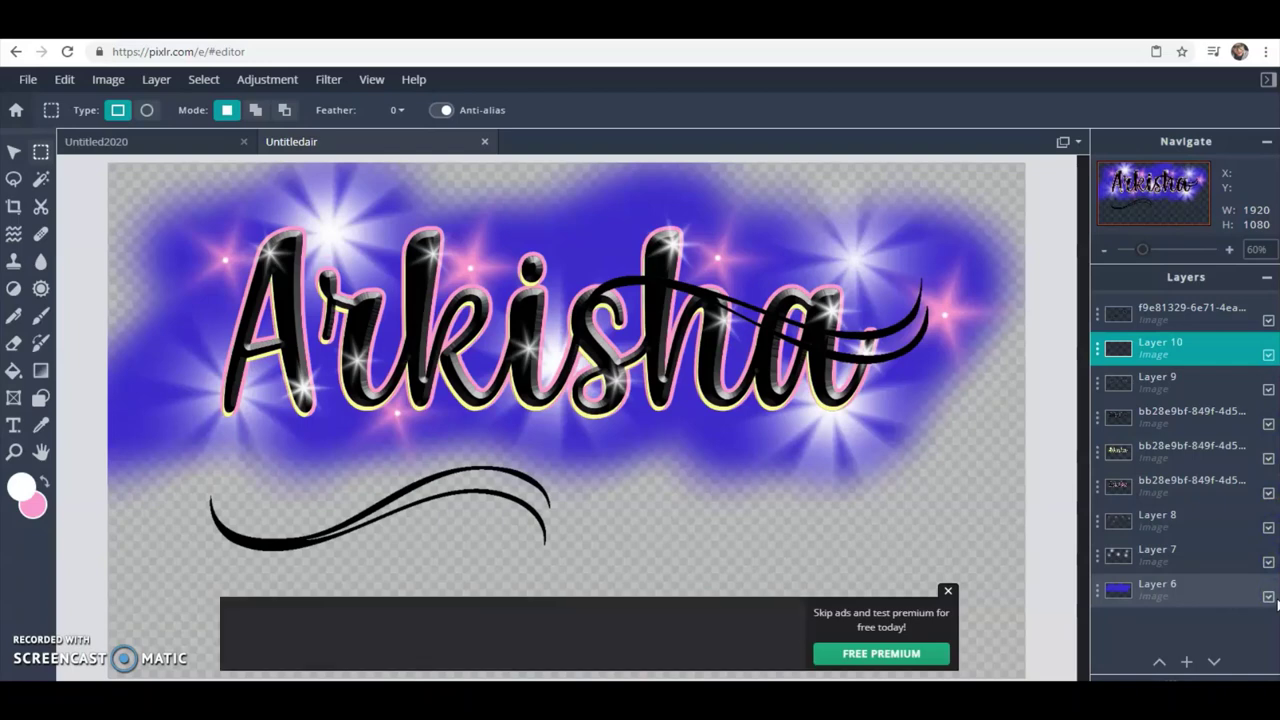
Step: Move the pasted swooshes up to X 183, Y 38 and reorder their layer directly beneath Layer 7
{"action": "left_click", "coordinate": [1222, 316]}
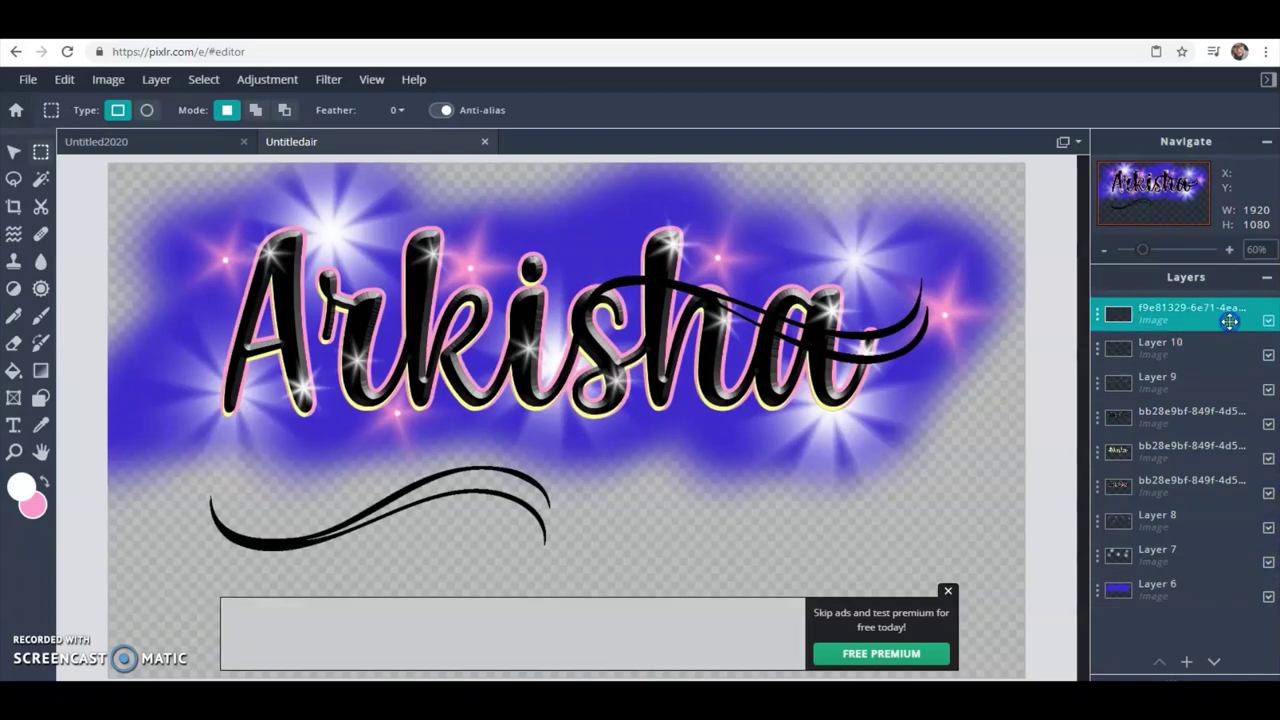
{"action": "left_click", "coordinate": [14, 151]}
{"action": "left_click_drag", "start_coordinate": [291, 542], "coordinate": [294, 463]}
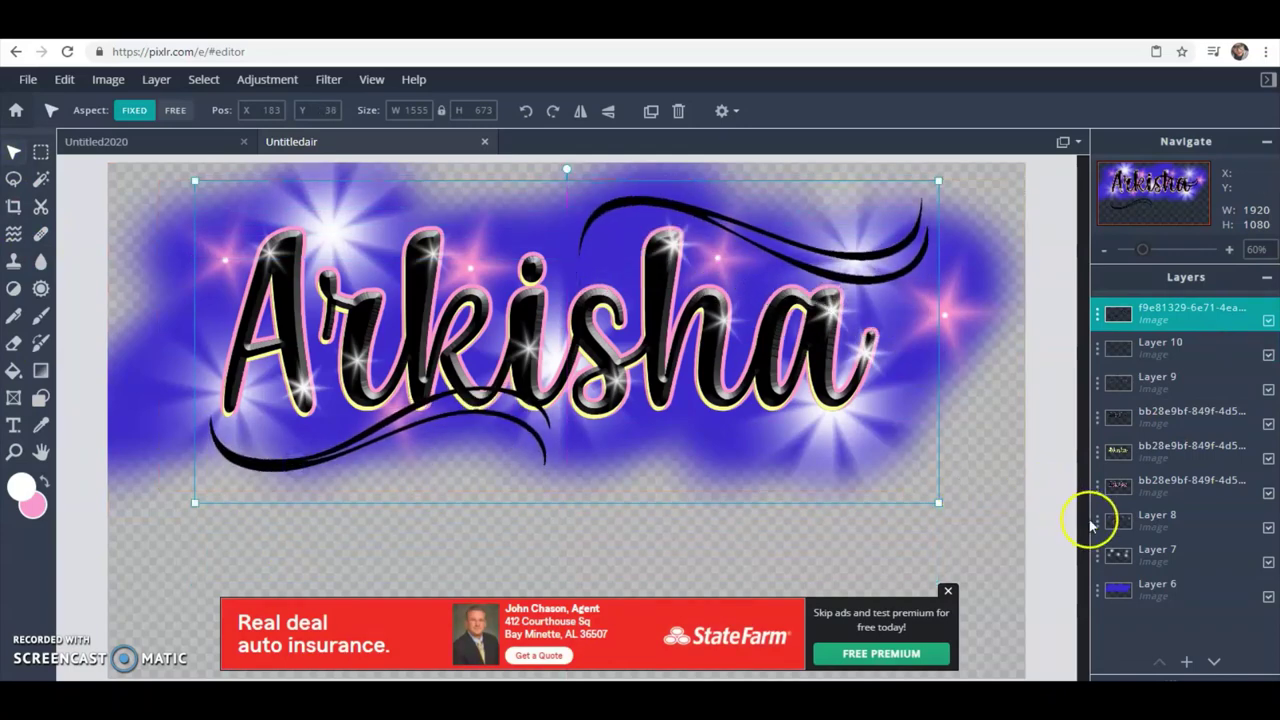
{"action": "left_click_drag", "start_coordinate": [1222, 317], "coordinate": [1210, 560]}
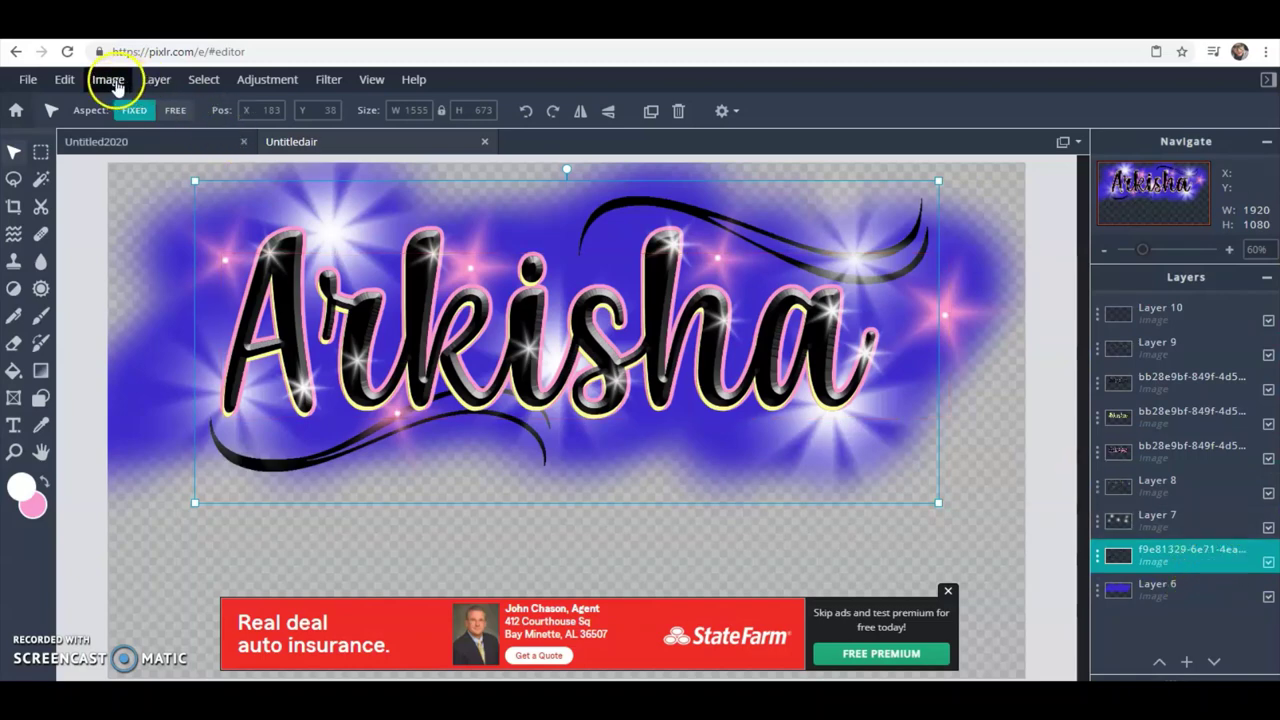
Step: Duplicate the combined swoosh layer
{"action": "left_click", "coordinate": [108, 80]}
{"action": "left_click", "coordinate": [156, 80]}
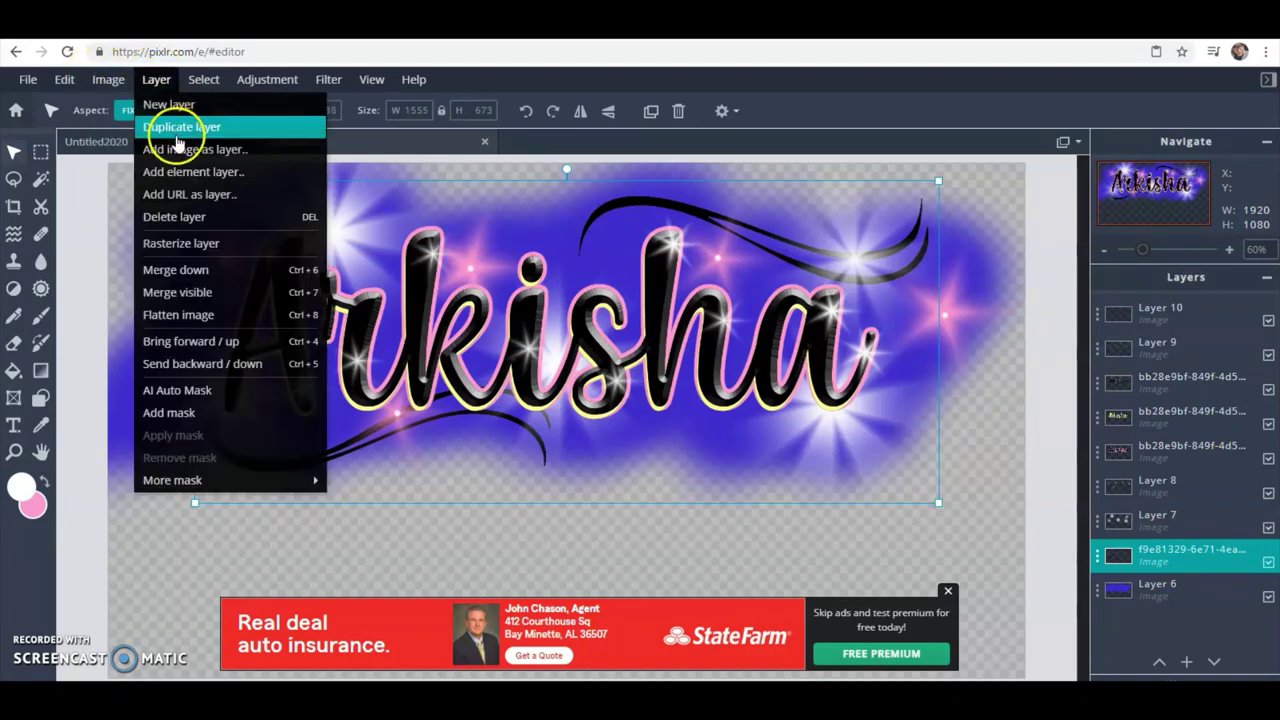
{"action": "left_click", "coordinate": [183, 125]}
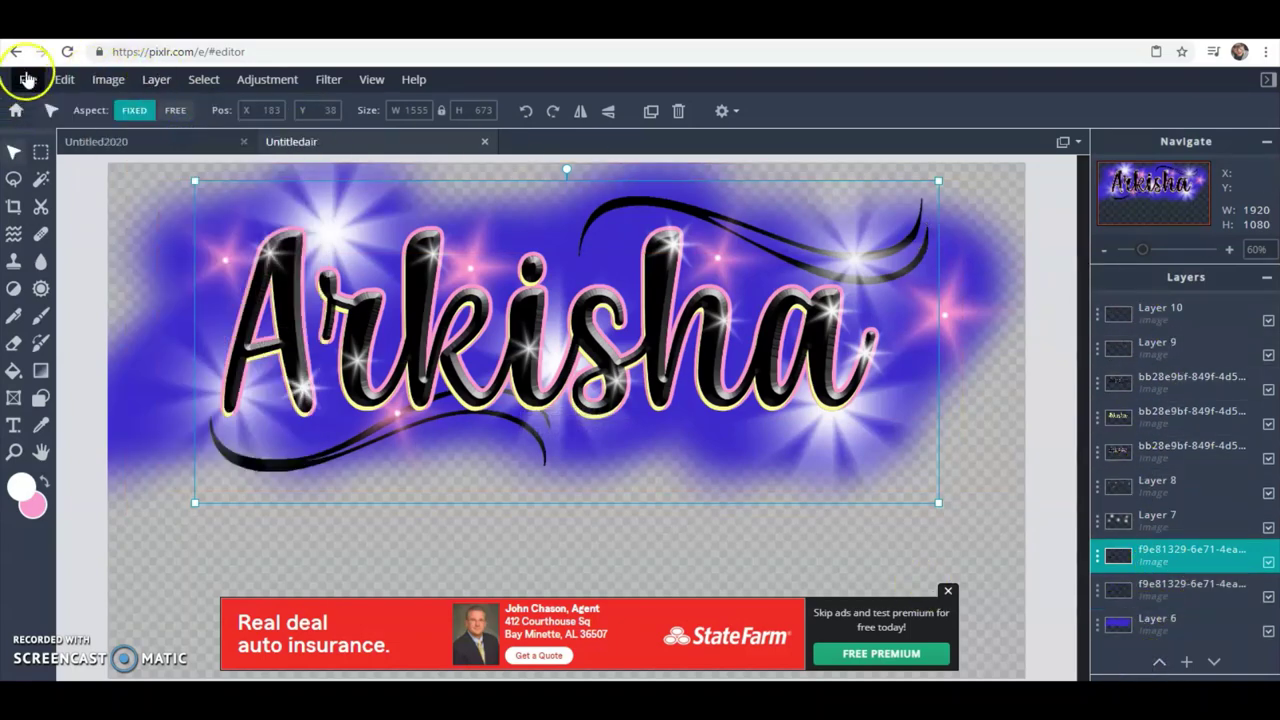
{"action": "left_click", "coordinate": [64, 80]}
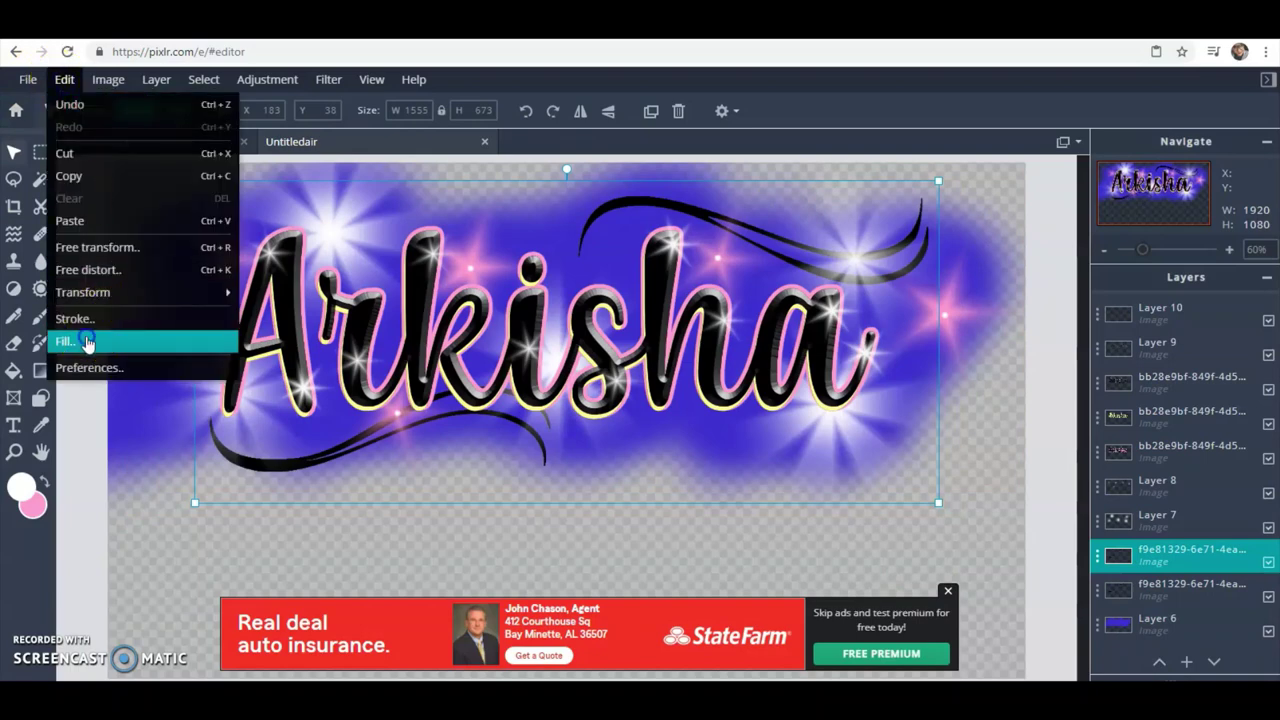
{"action": "left_click", "coordinate": [90, 342]}
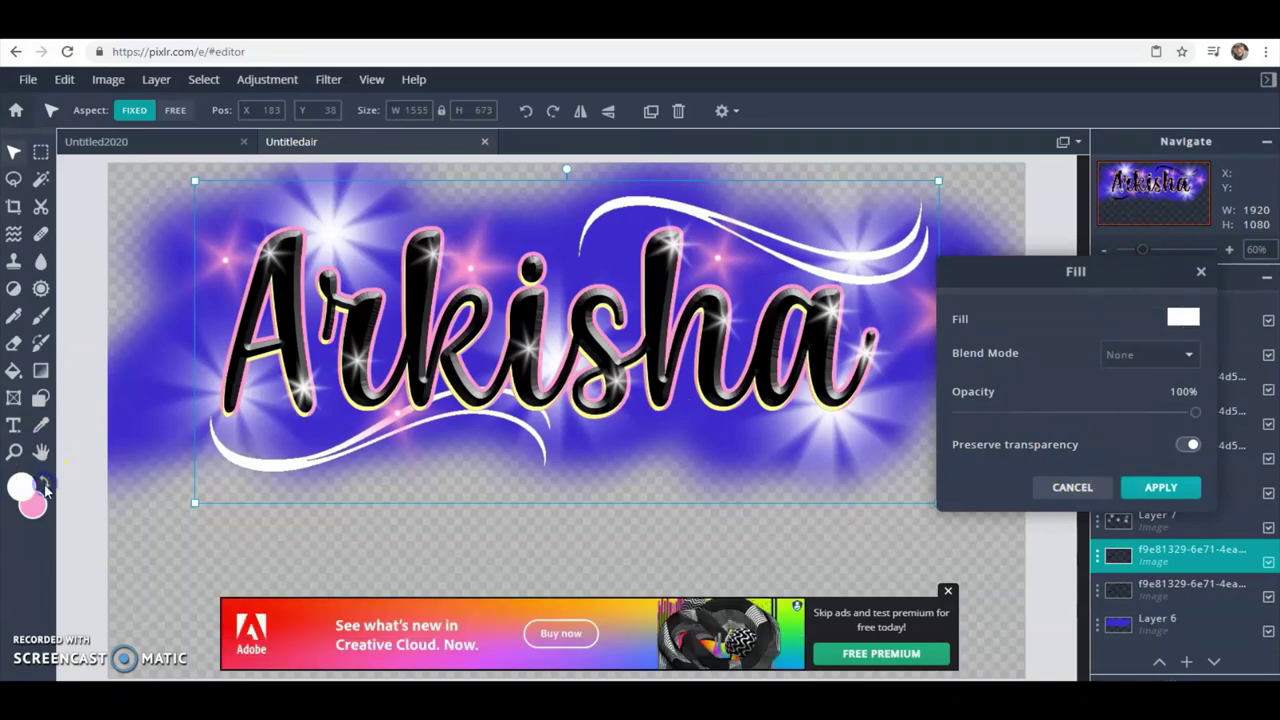
{"action": "left_click", "coordinate": [1081, 488]}
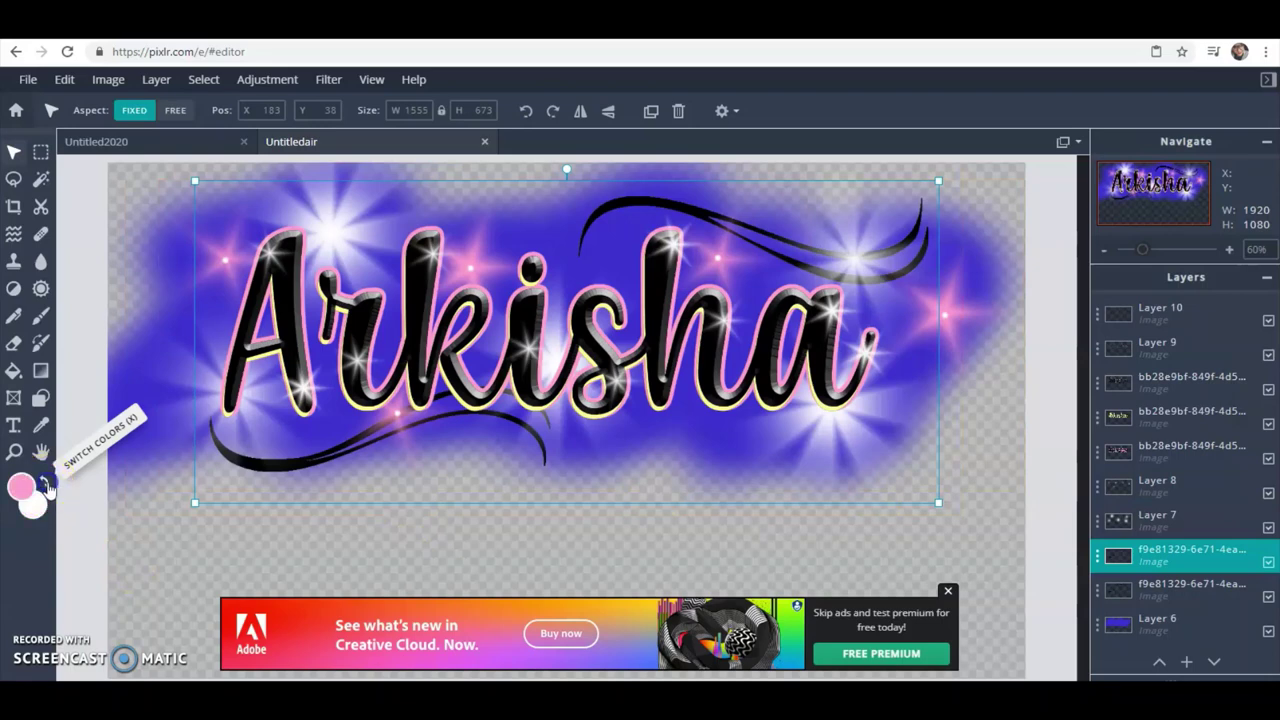
Step: Fill the duplicated swooshes with the pink colour at 100% opacity, preserving transparency, and place them beneath the black swoosh layer
{"action": "left_click", "coordinate": [64, 80]}
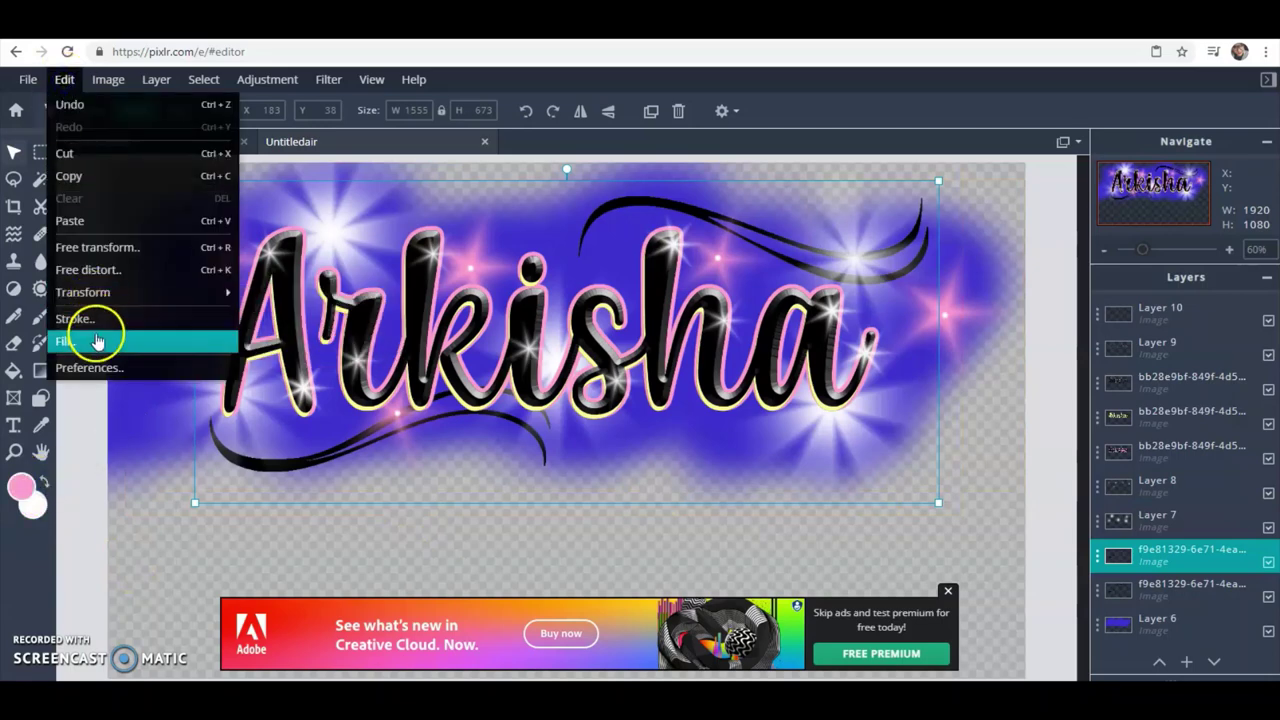
{"action": "left_click", "coordinate": [97, 332]}
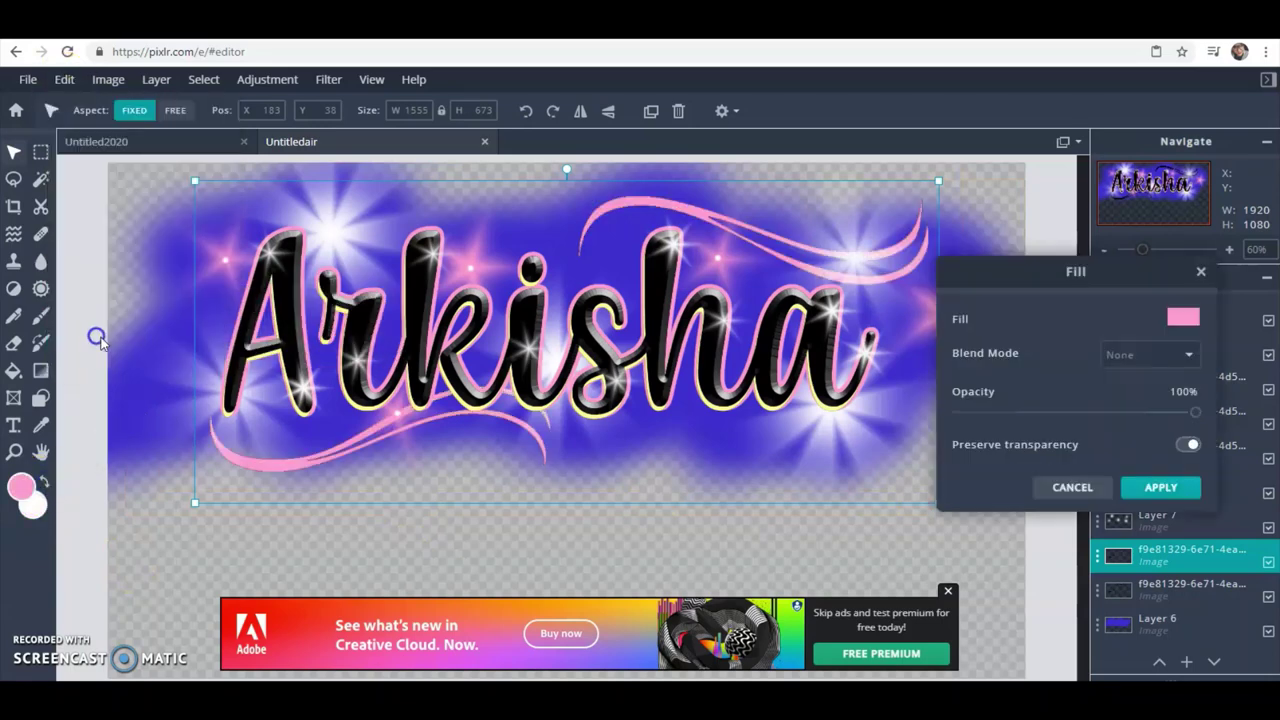
{"action": "left_click", "coordinate": [1162, 488]}
{"action": "left_click", "coordinate": [1210, 594]}
{"action": "key", "text": "ctrl+z"}
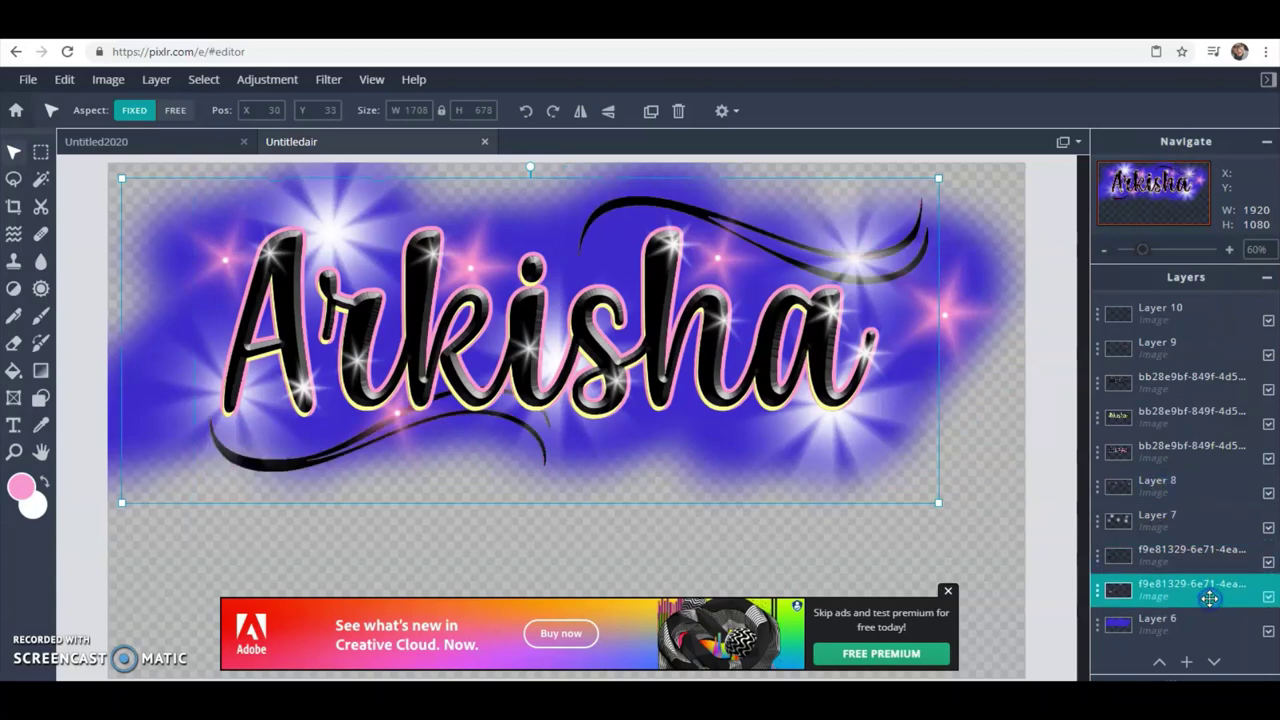
Step: Nudge the pink swoosh layer down and sideways to X 24, Y 37 to offset it as an edge behind the black swooshes
{"action": "left_click", "coordinate": [13, 152]}
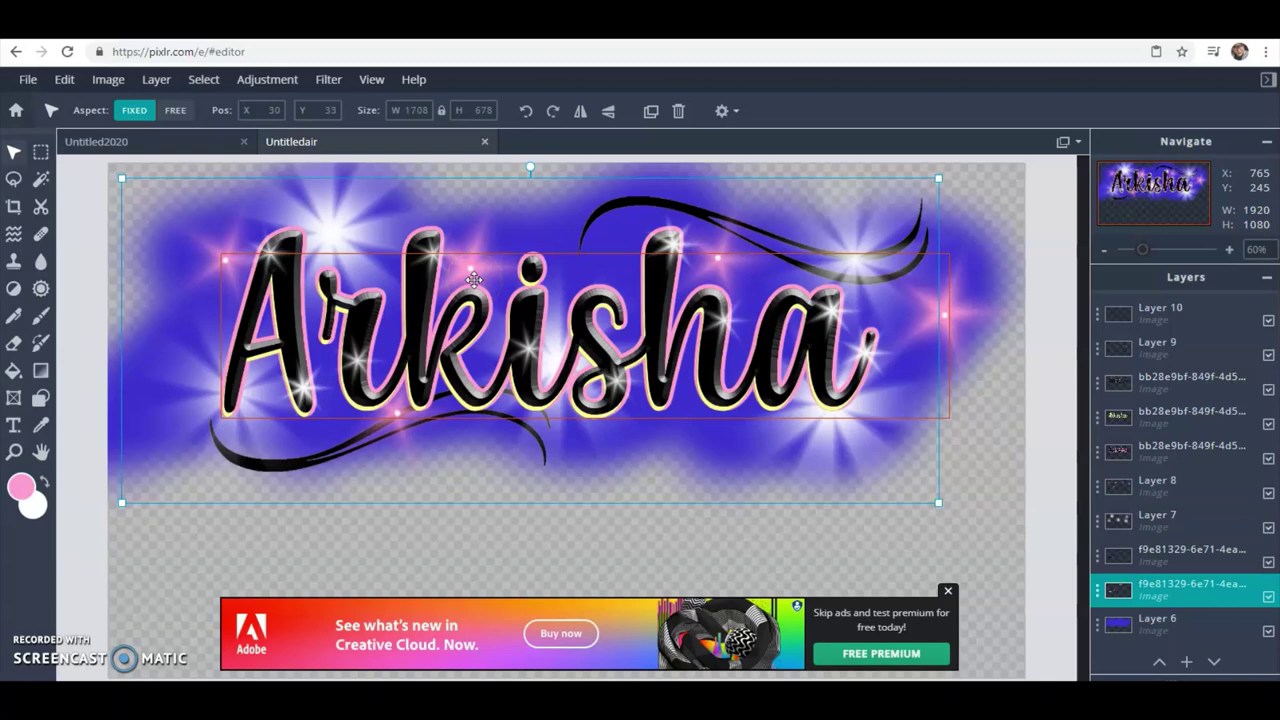
{"action": "key", "text": "Down"}
{"action": "key", "text": "Down"}
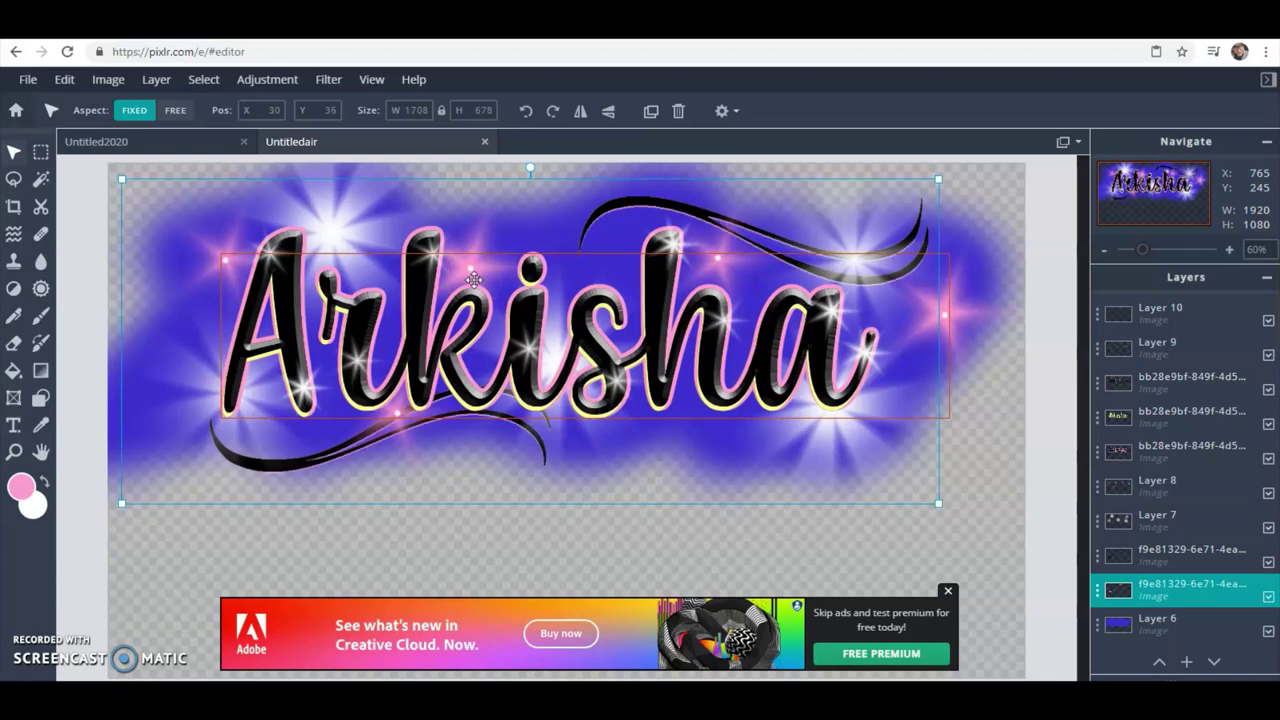
{"action": "key", "text": "Down"}
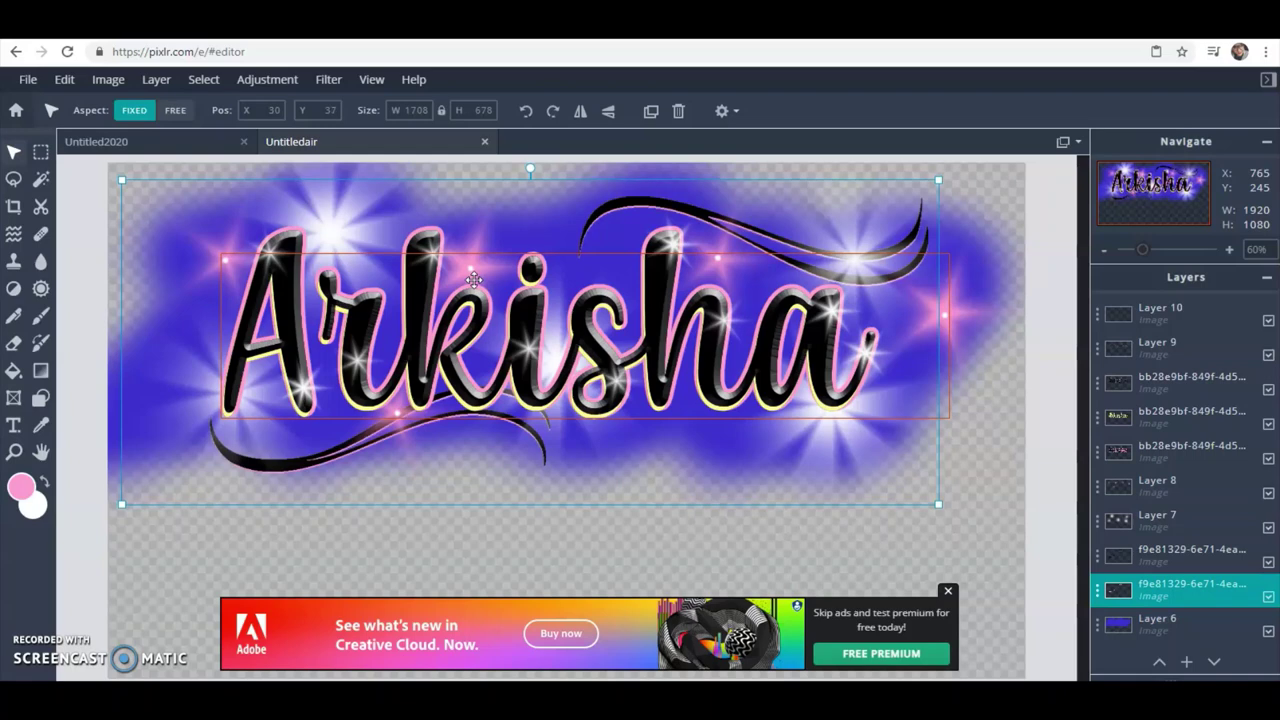
{"action": "key", "text": "Left"}
{"action": "key", "text": "Left"}
{"action": "key", "text": "Left"}
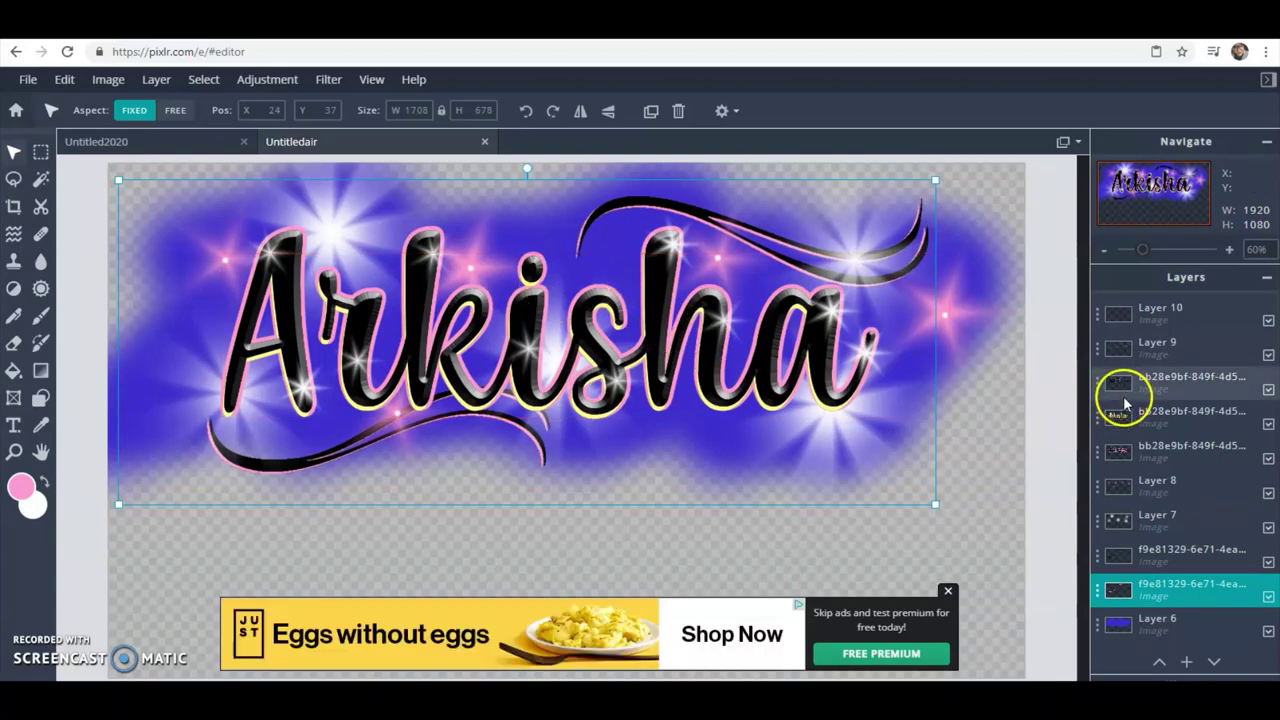
{"action": "left_click_drag", "start_coordinate": [1120, 405], "coordinate": [1141, 432]}
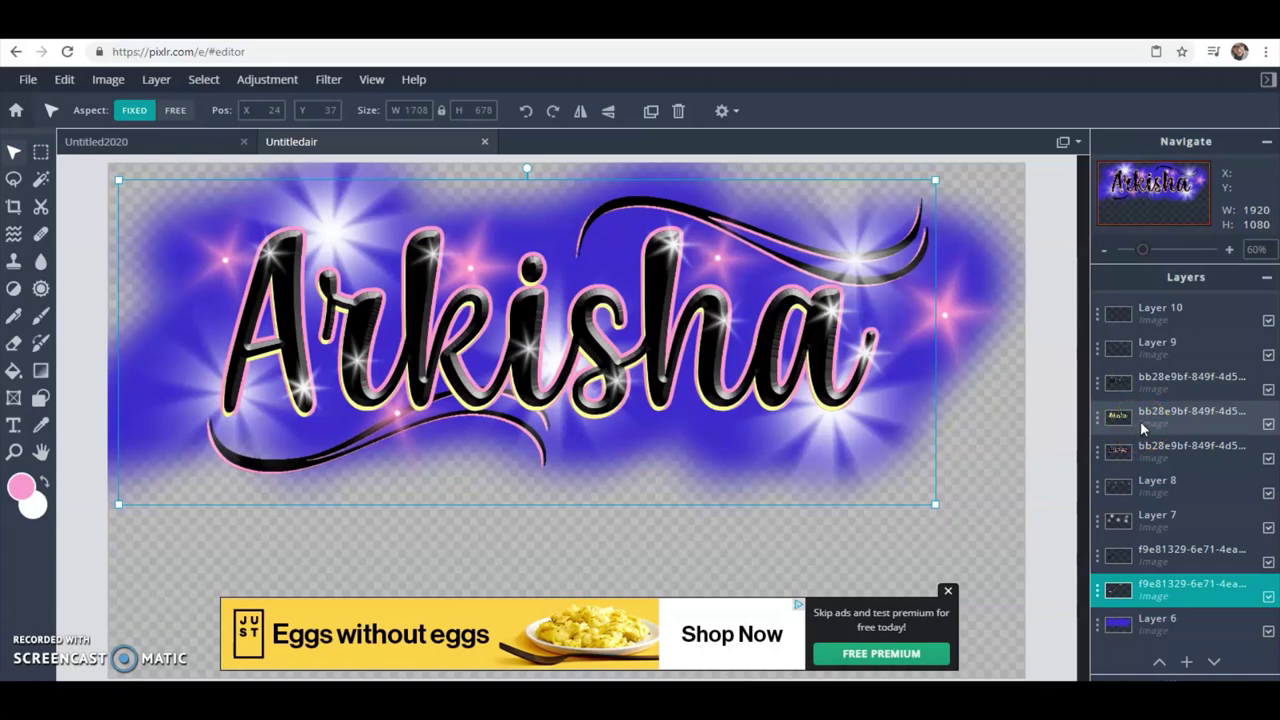
Step: Apply a Gaussian blur of amount 10 to the pink swoosh layer
{"action": "left_click_drag", "start_coordinate": [1116, 421], "coordinate": [1250, 594]}
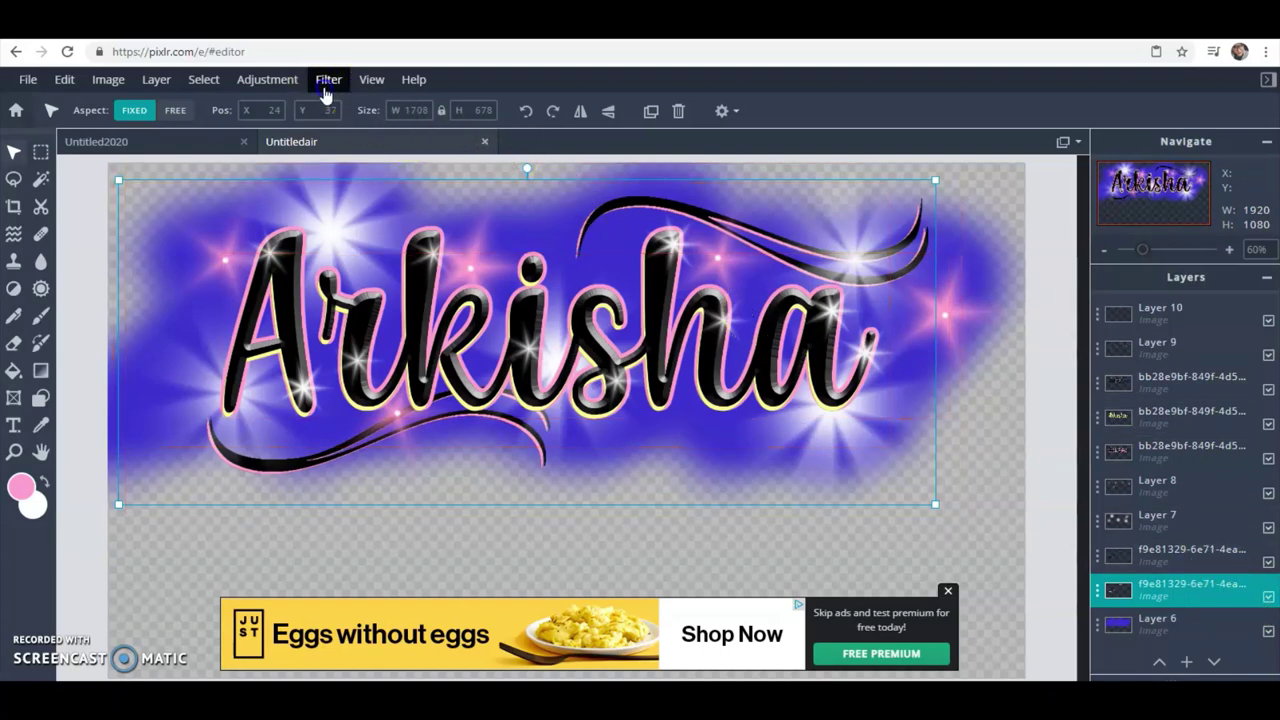
{"action": "left_click", "coordinate": [329, 86]}
{"action": "mouse_move", "coordinate": [337, 129]}
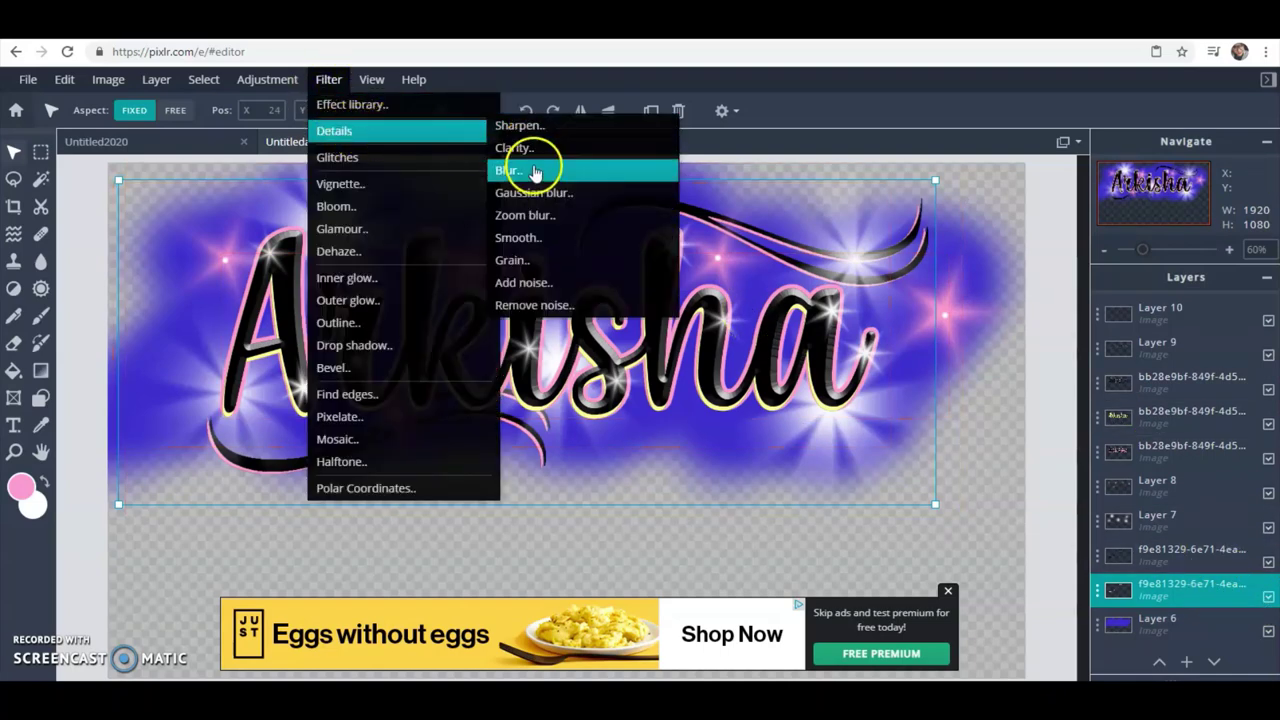
{"action": "left_click", "coordinate": [545, 192]}
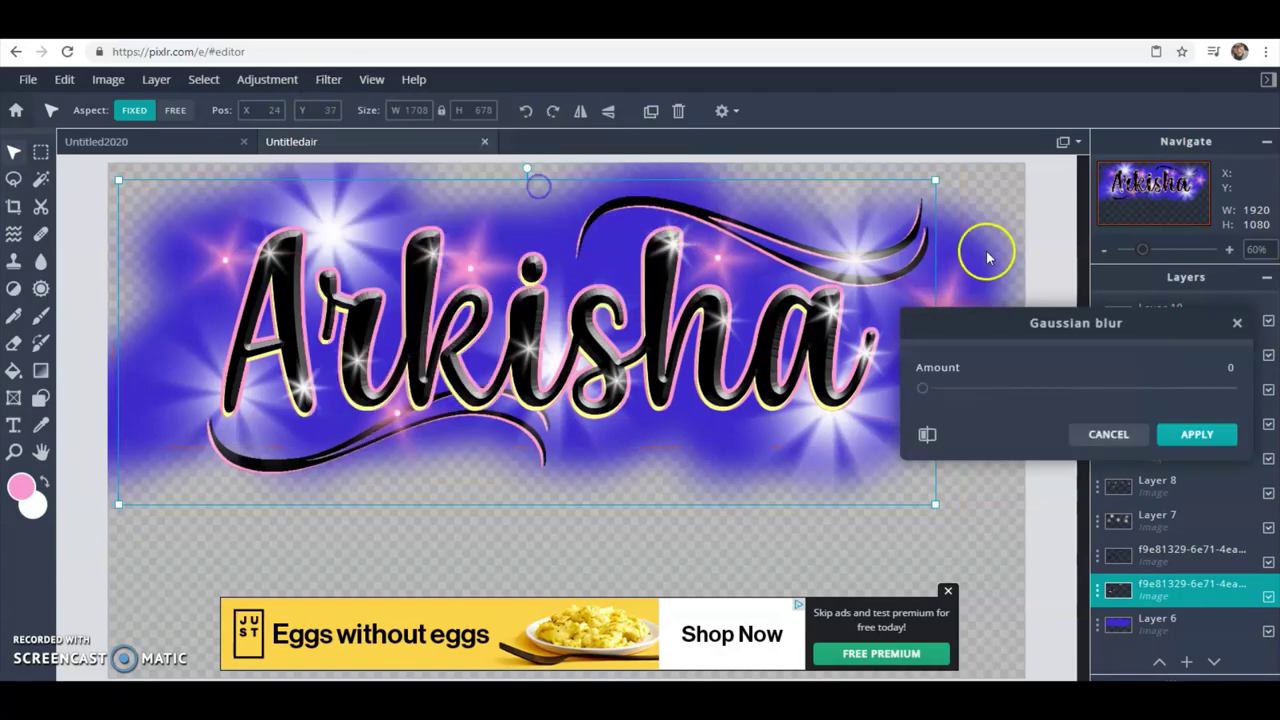
{"action": "left_click", "coordinate": [922, 392]}
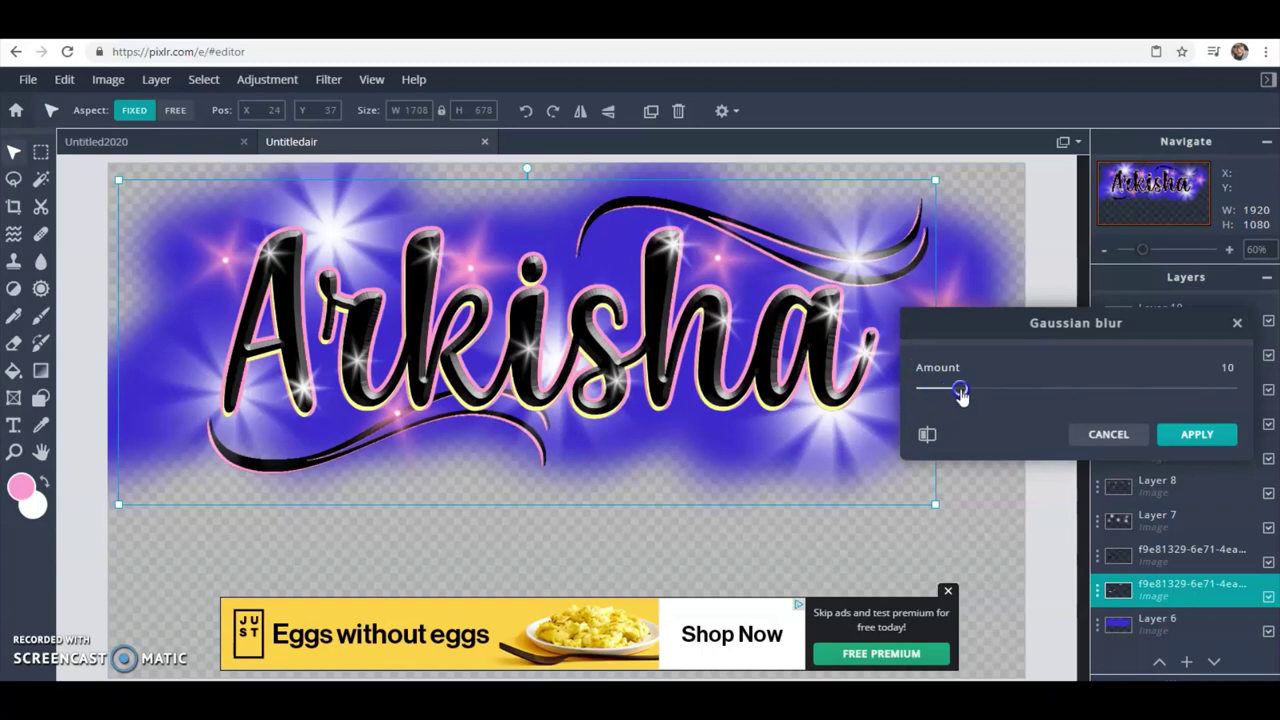
{"action": "left_click", "coordinate": [1188, 436]}
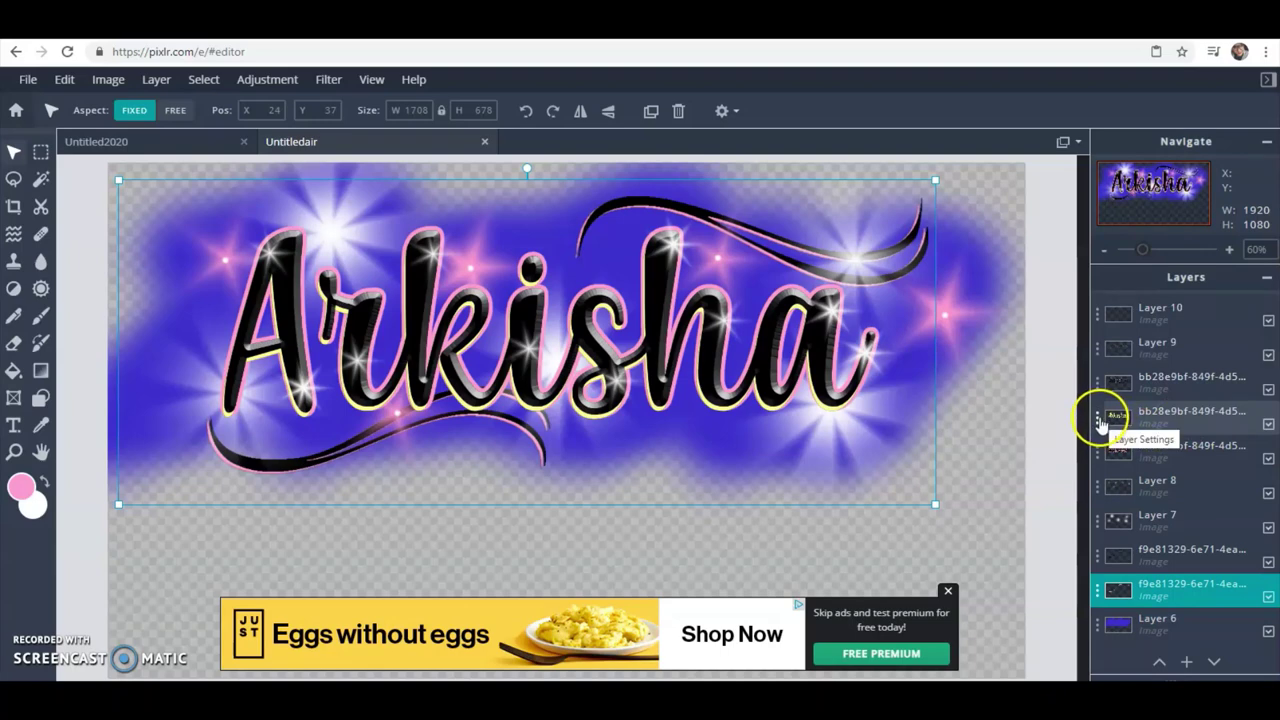
Step: Apply a Gaussian blur of amount 25 to the yellow name outline layer
{"action": "left_click", "coordinate": [1155, 419]}
{"action": "left_click", "coordinate": [328, 79]}
{"action": "mouse_move", "coordinate": [366, 134]}
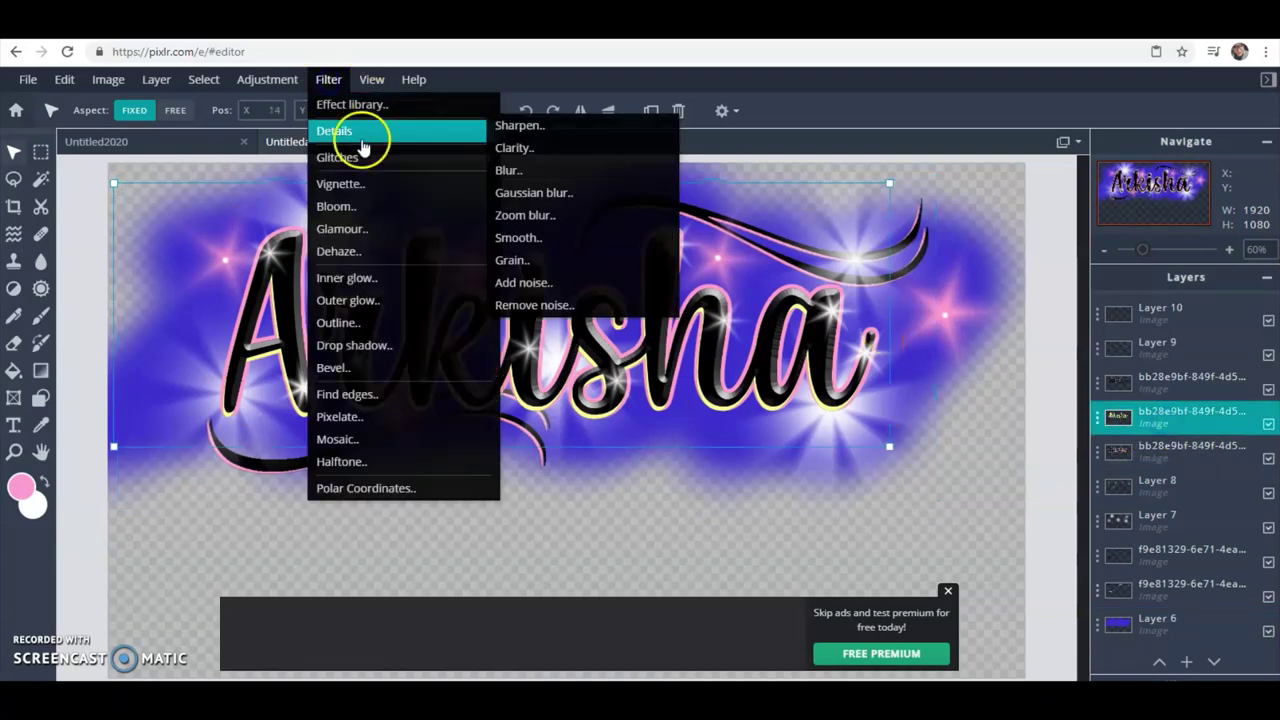
{"action": "left_click", "coordinate": [562, 193]}
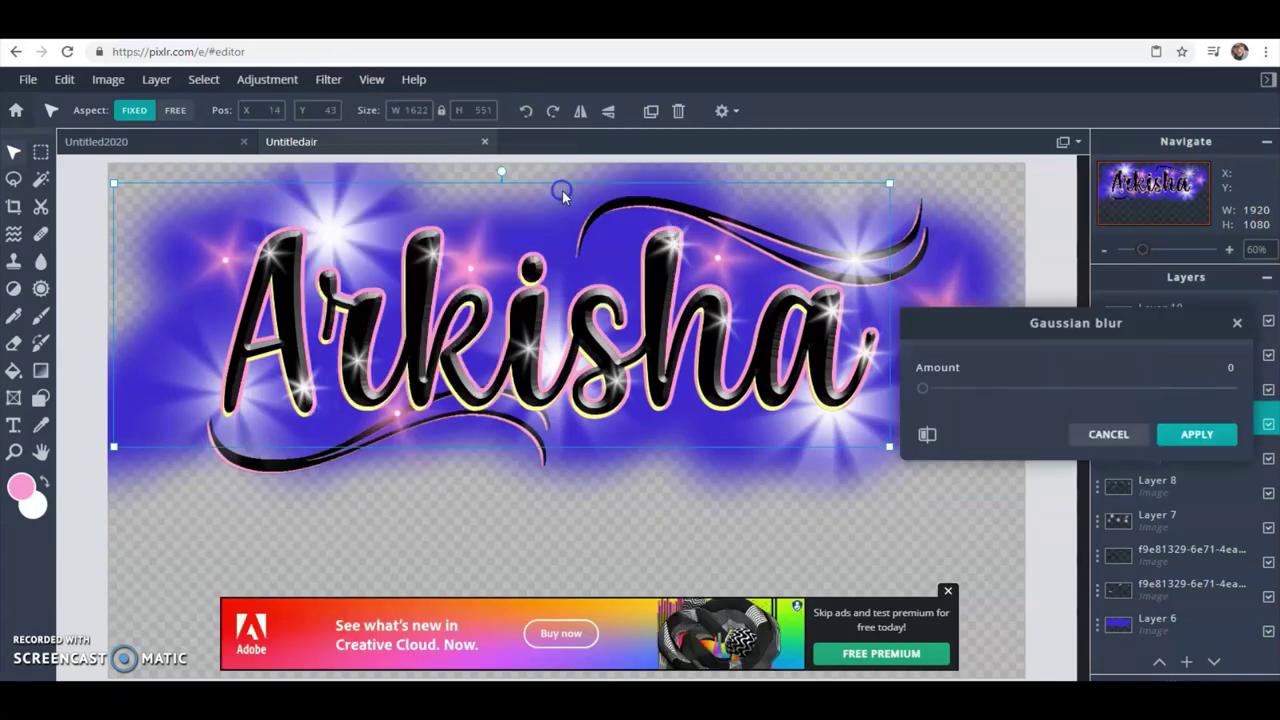
{"action": "left_click", "coordinate": [924, 389]}
{"action": "left_click_drag", "start_coordinate": [956, 390], "coordinate": [974, 390]}
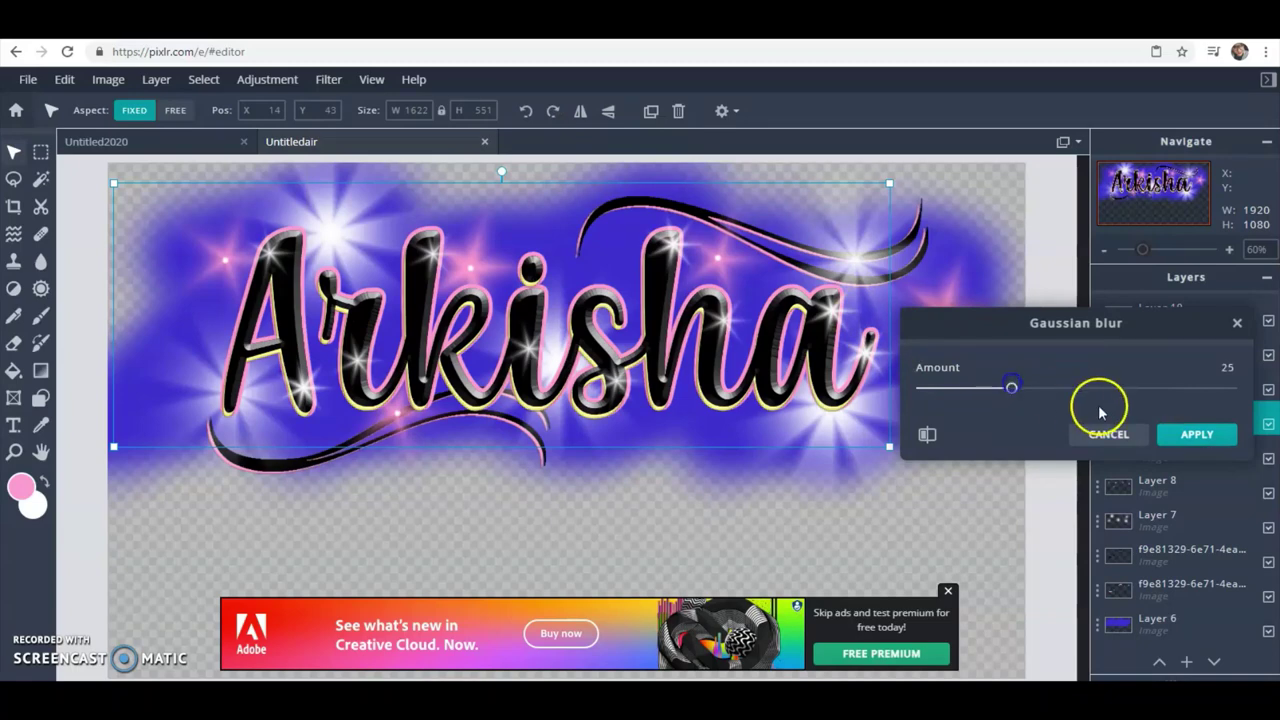
{"action": "left_click", "coordinate": [1193, 436]}
Step: Apply a Gaussian blur of amount 25 to the pink name outline layer
{"action": "left_click", "coordinate": [1175, 452]}
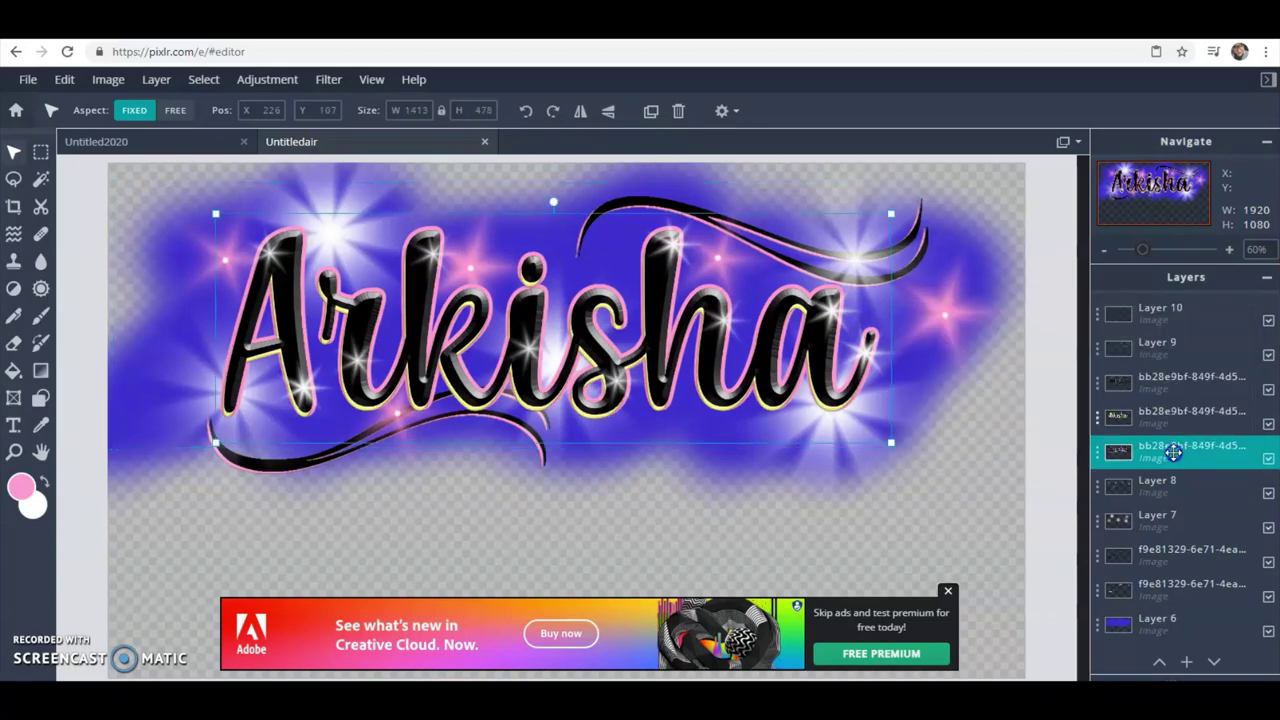
{"action": "left_click", "coordinate": [328, 79]}
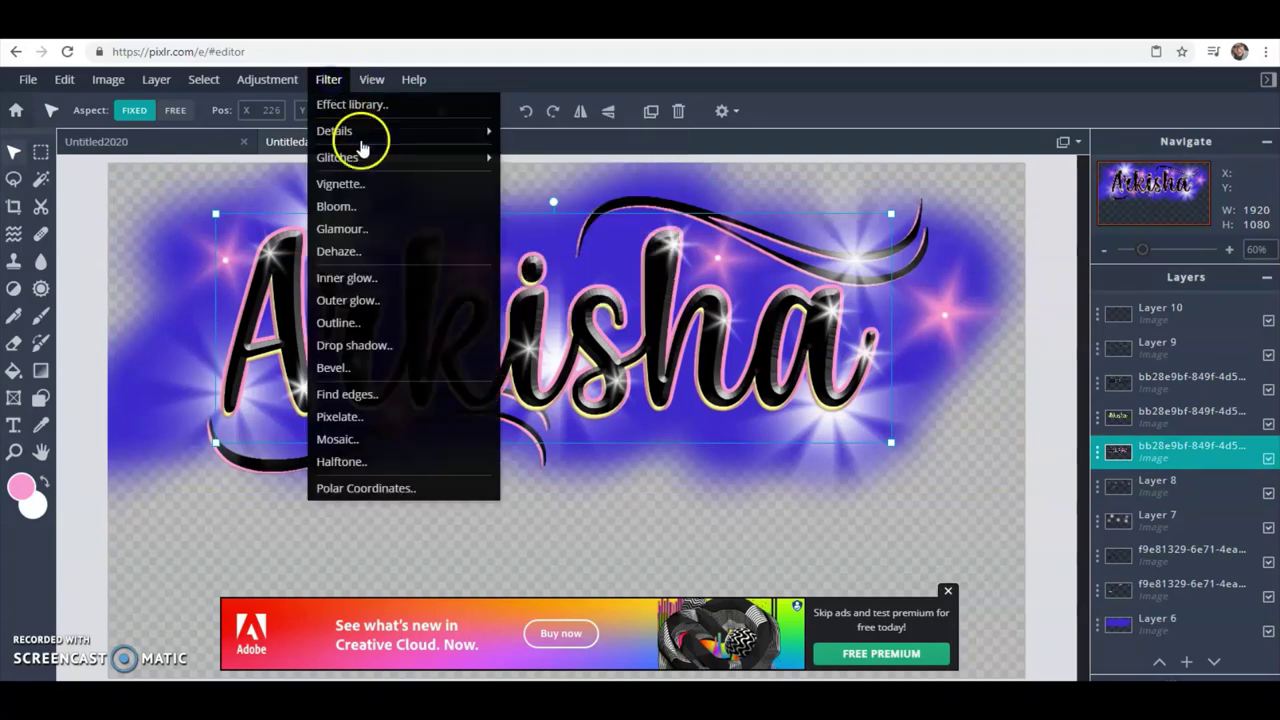
{"action": "mouse_move", "coordinate": [393, 140]}
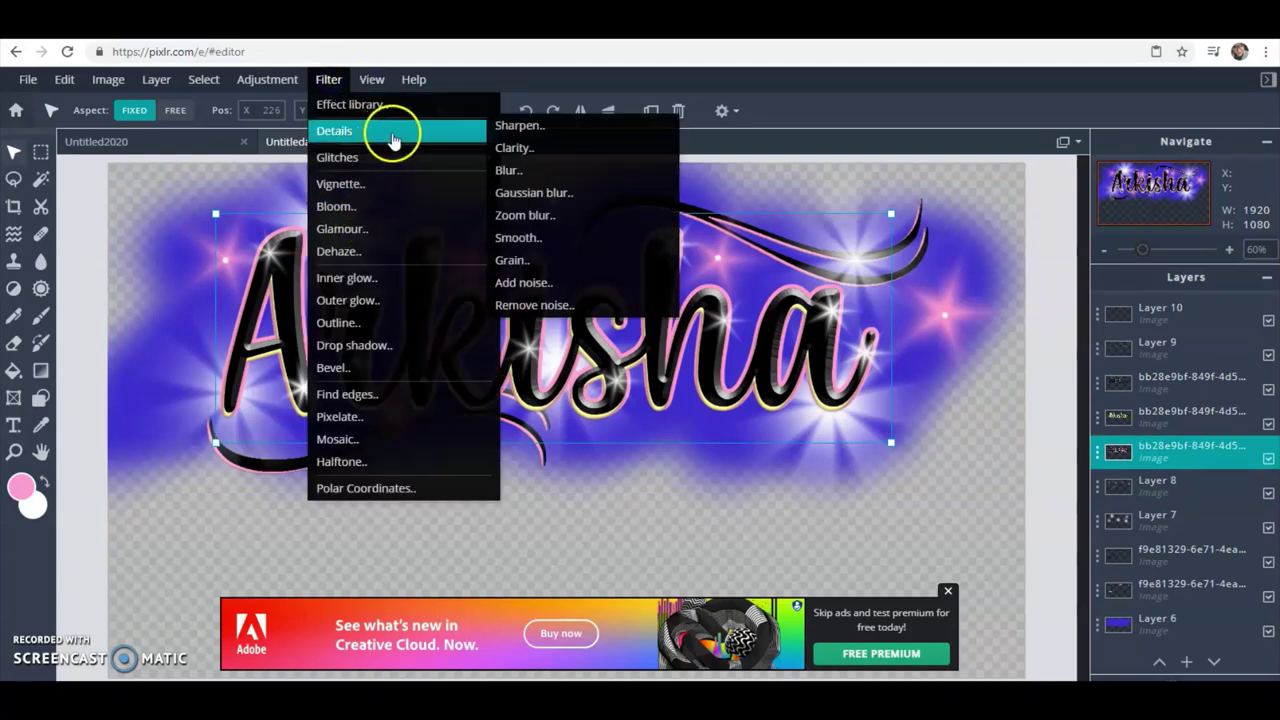
{"action": "left_click", "coordinate": [558, 192]}
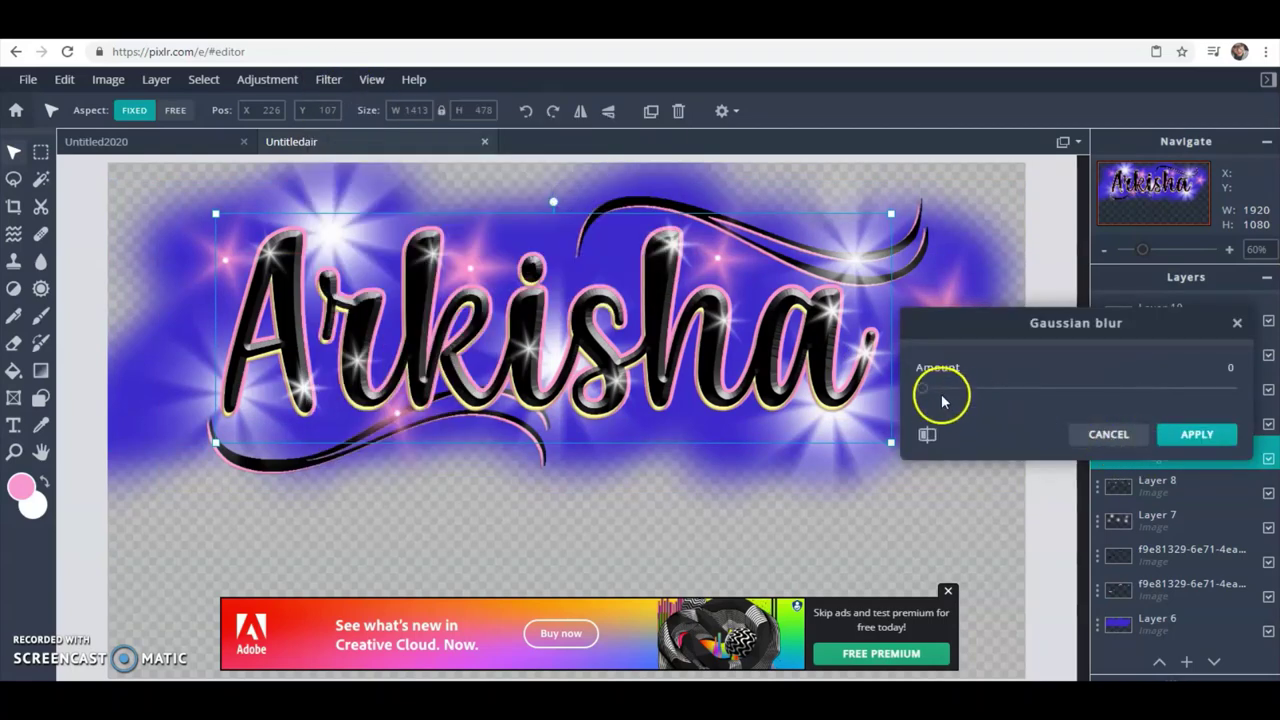
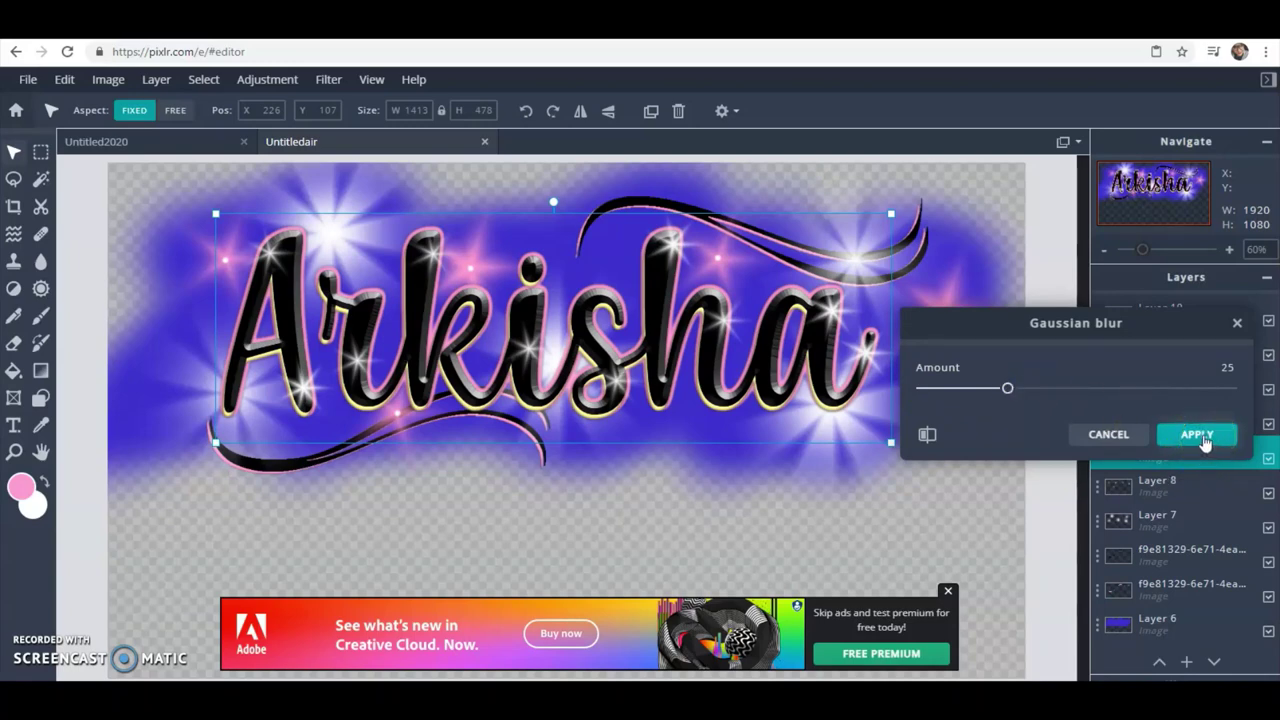
{"action": "left_click", "coordinate": [1197, 435]}
Step: Apply a Gaussian blur of amount 15 to the black swoosh layer
{"action": "left_click", "coordinate": [1195, 572]}
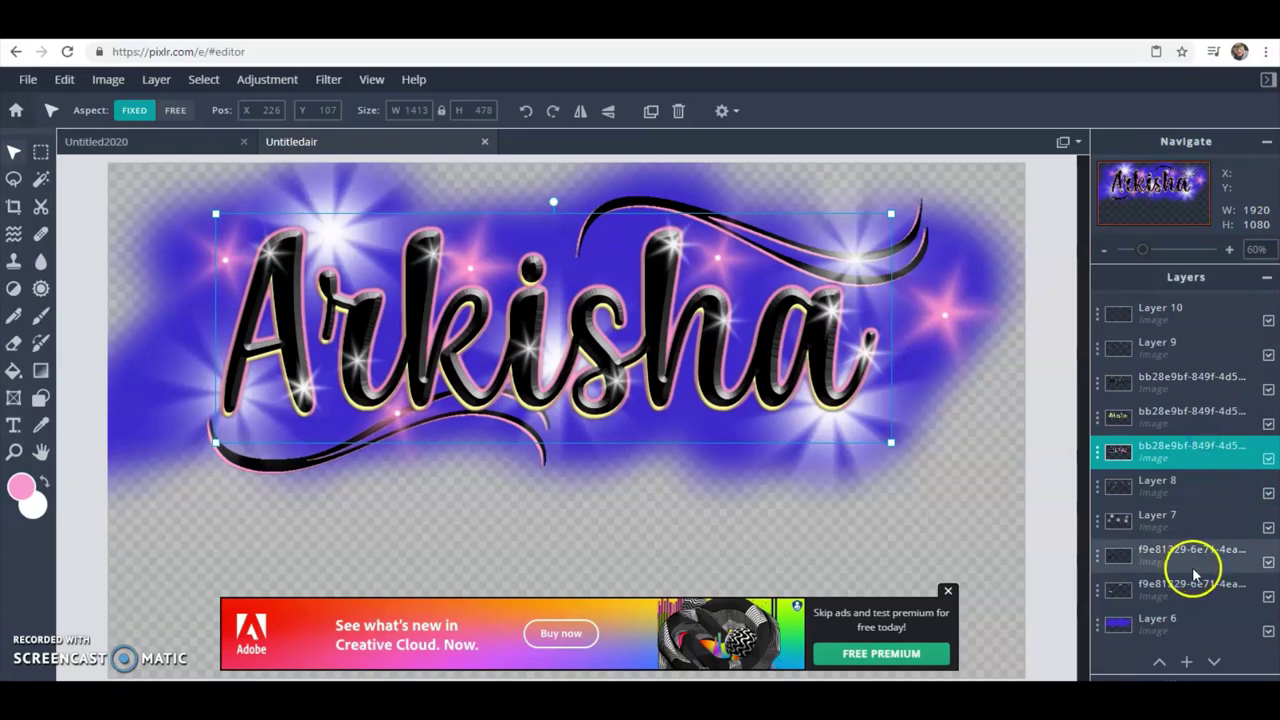
{"action": "left_click", "coordinate": [1198, 550]}
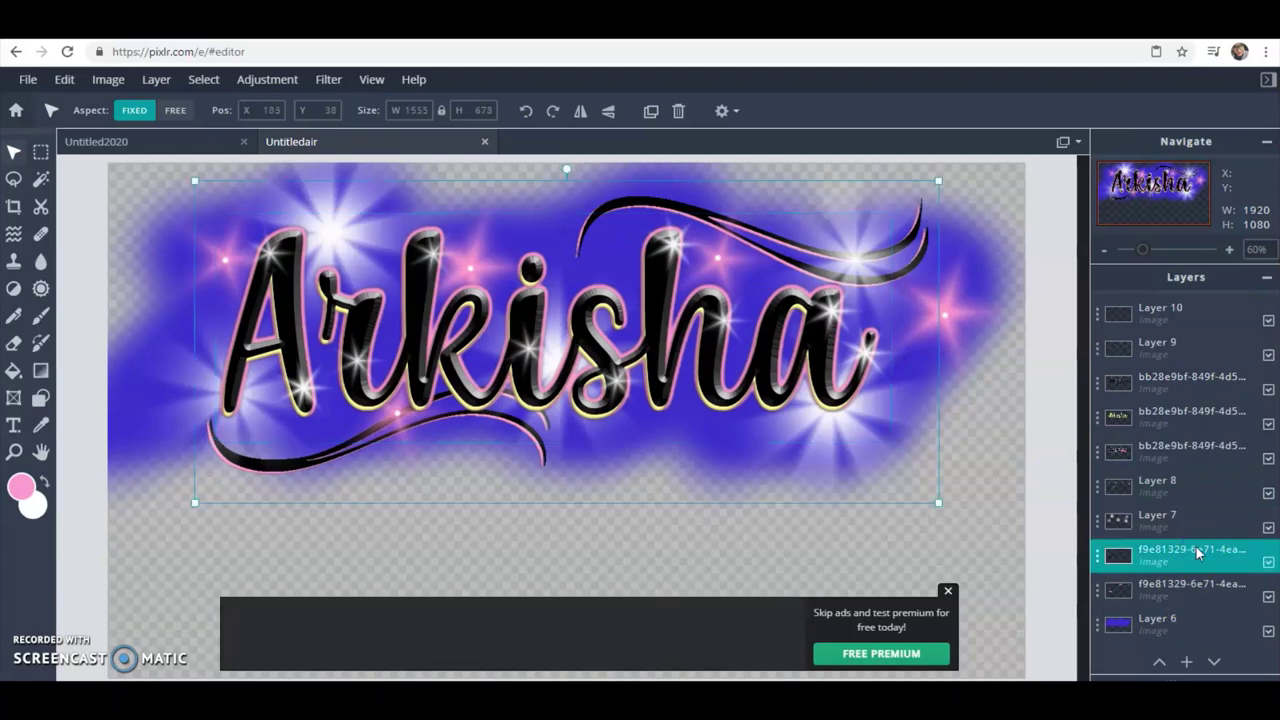
{"action": "left_click", "coordinate": [328, 79]}
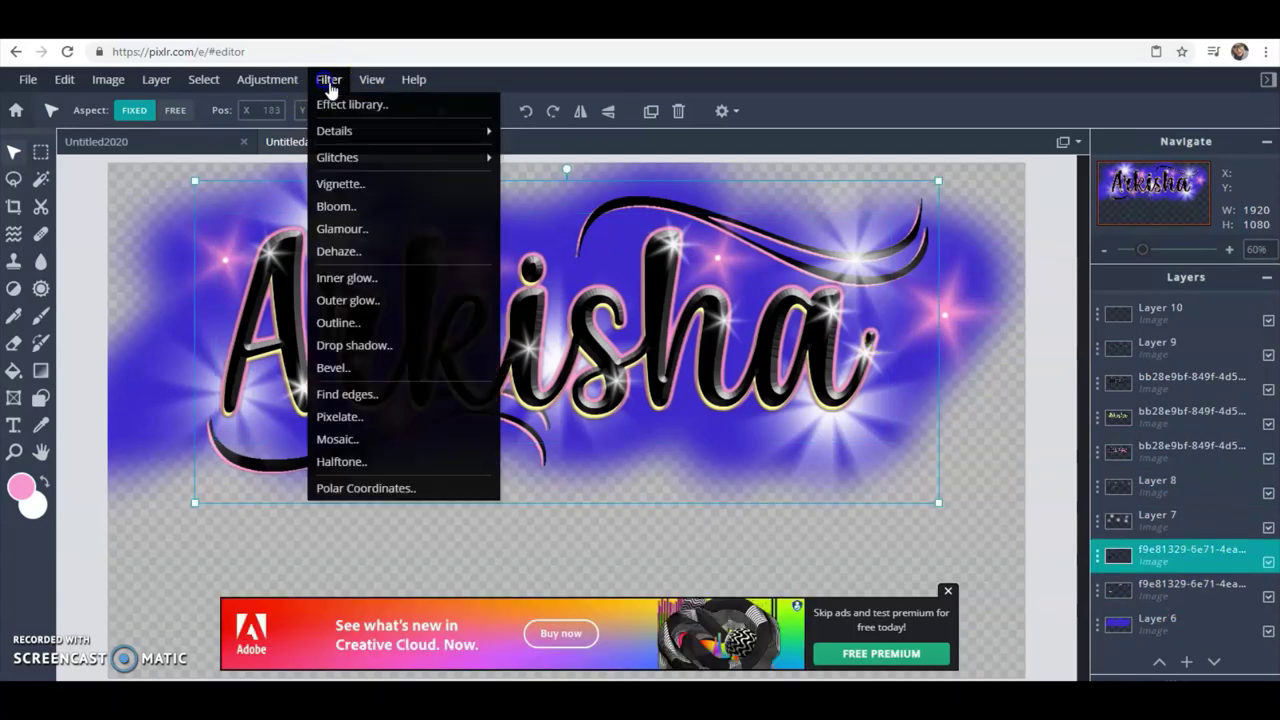
{"action": "mouse_move", "coordinate": [381, 135]}
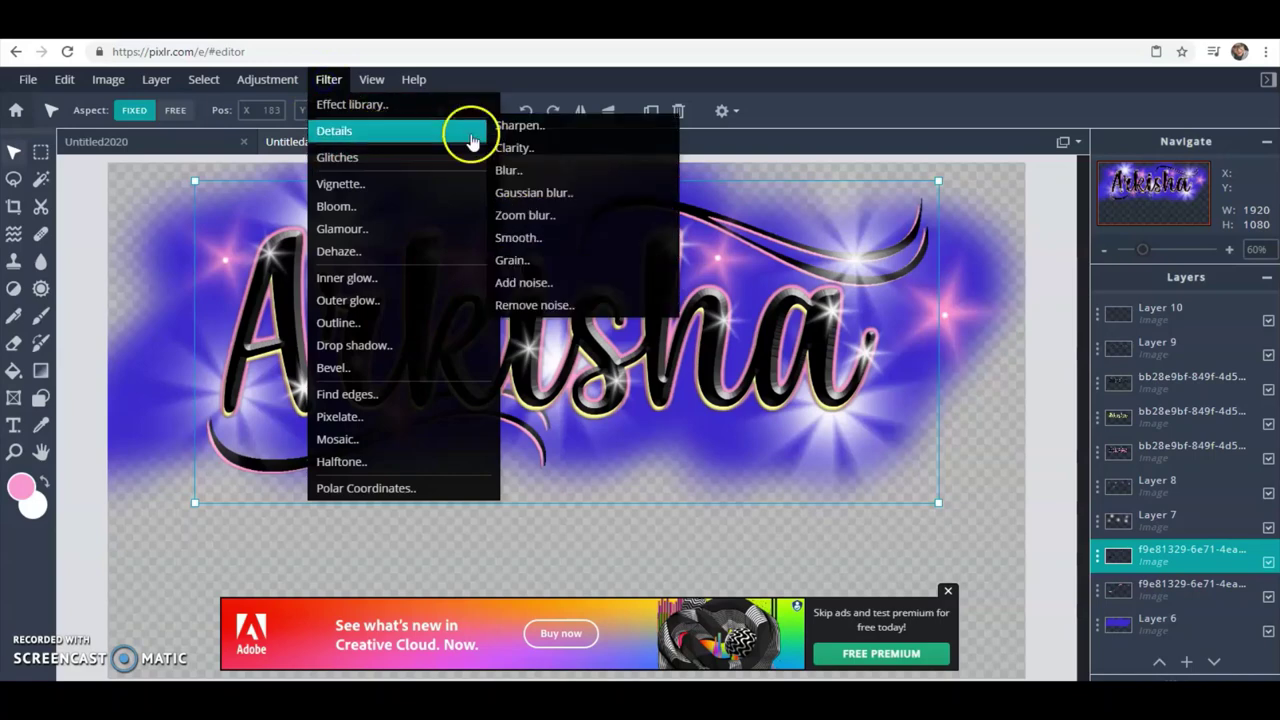
{"action": "left_click", "coordinate": [553, 192]}
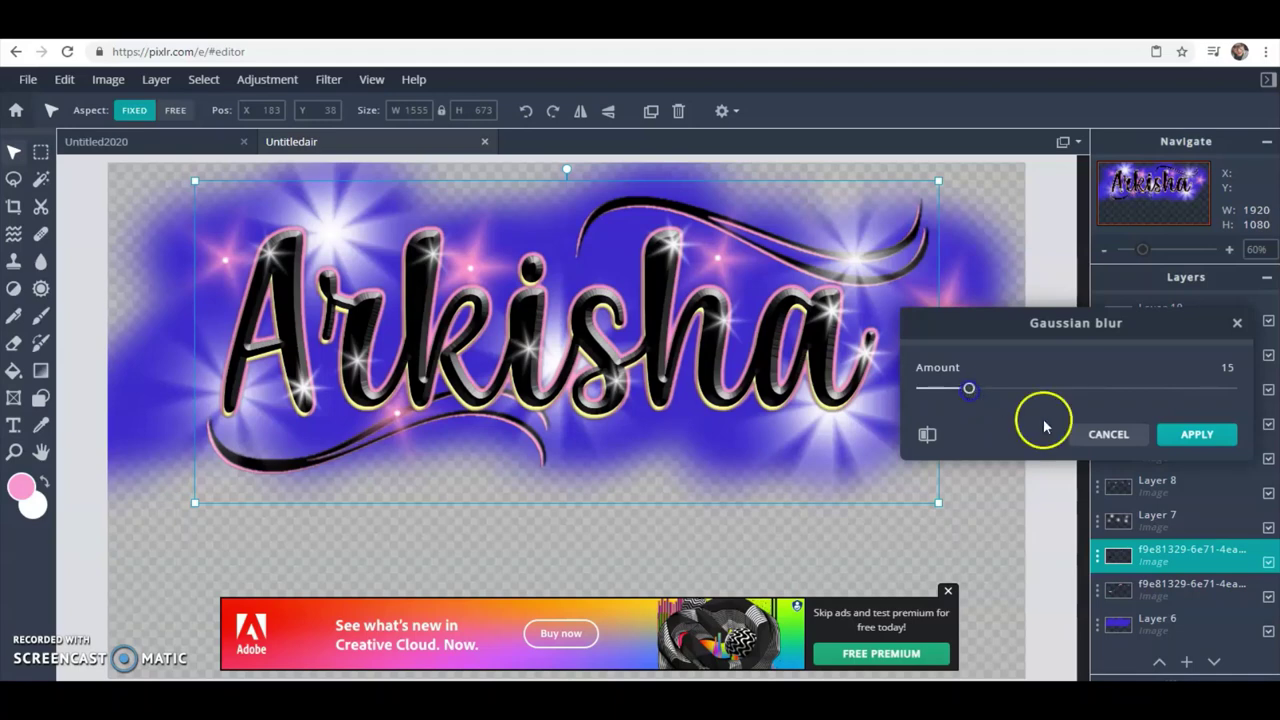
{"action": "left_click", "coordinate": [1197, 436]}
{"action": "left_click", "coordinate": [1086, 497]}
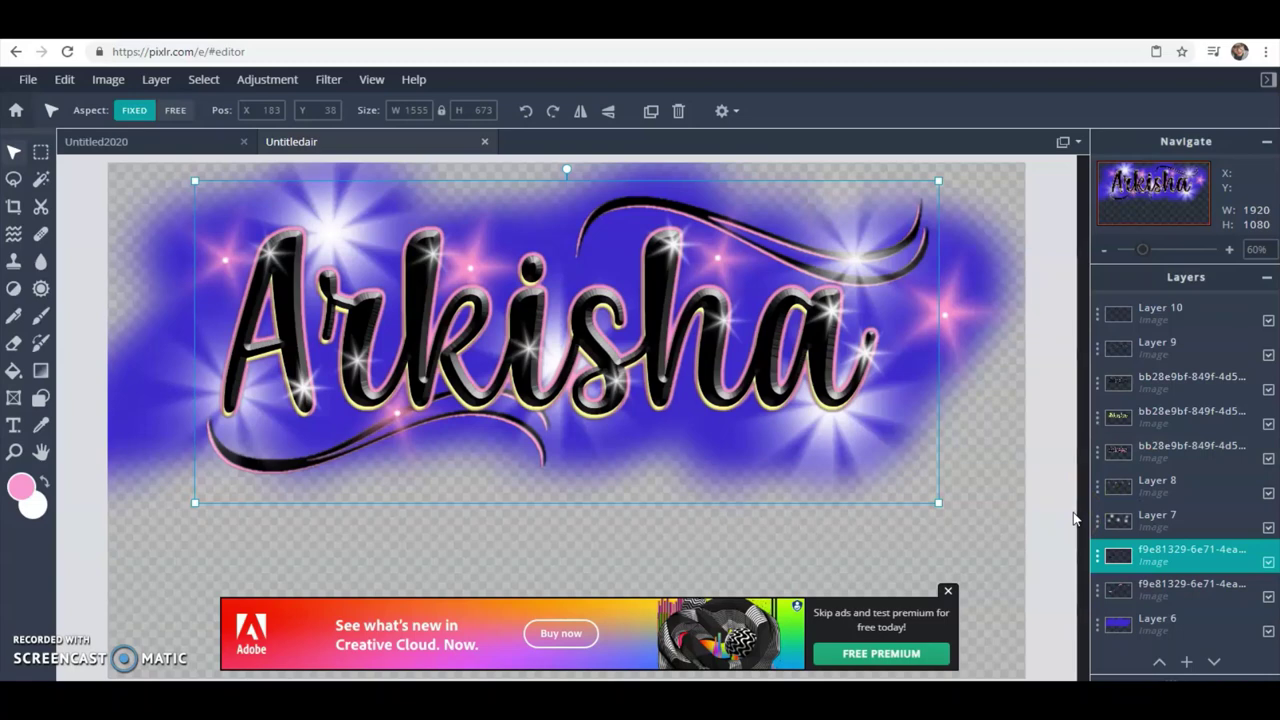
Step: Hide the blue backdrop on Layer 6 and add a new empty layer directly above it
{"action": "left_click", "coordinate": [1230, 628]}
{"action": "left_click", "coordinate": [1268, 632]}
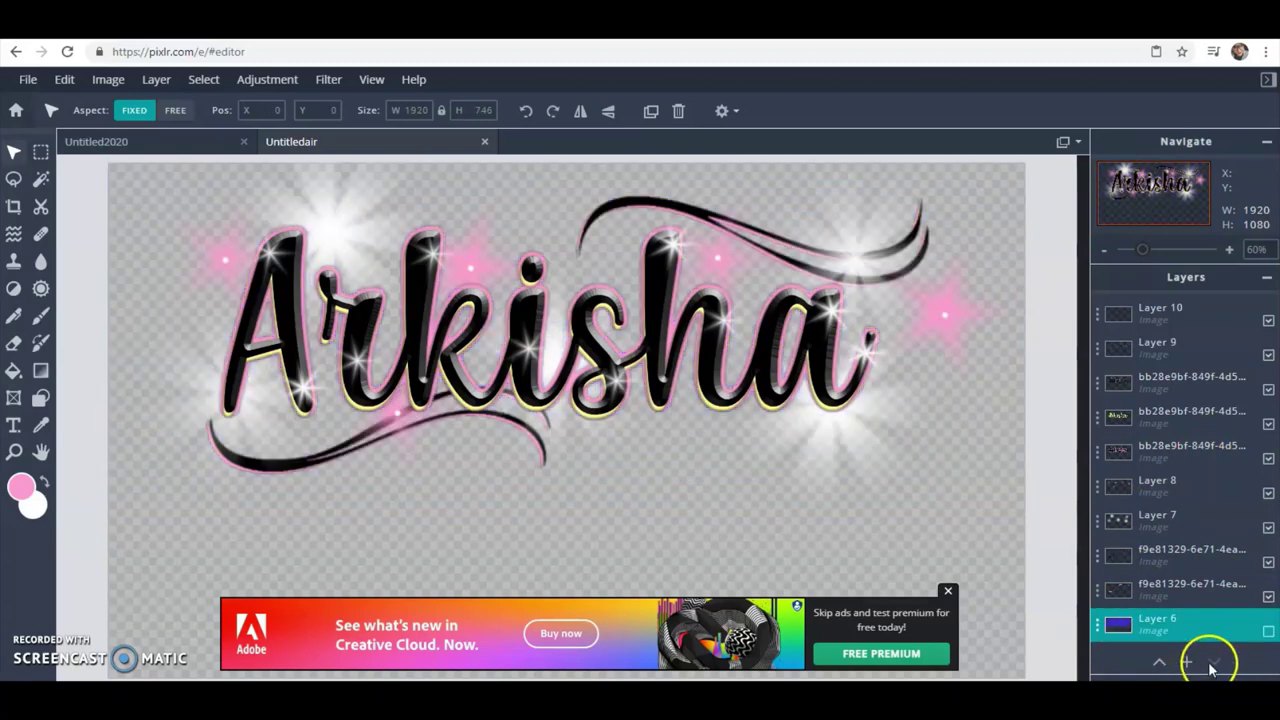
{"action": "left_click", "coordinate": [1187, 662]}
{"action": "left_click", "coordinate": [1246, 637]}
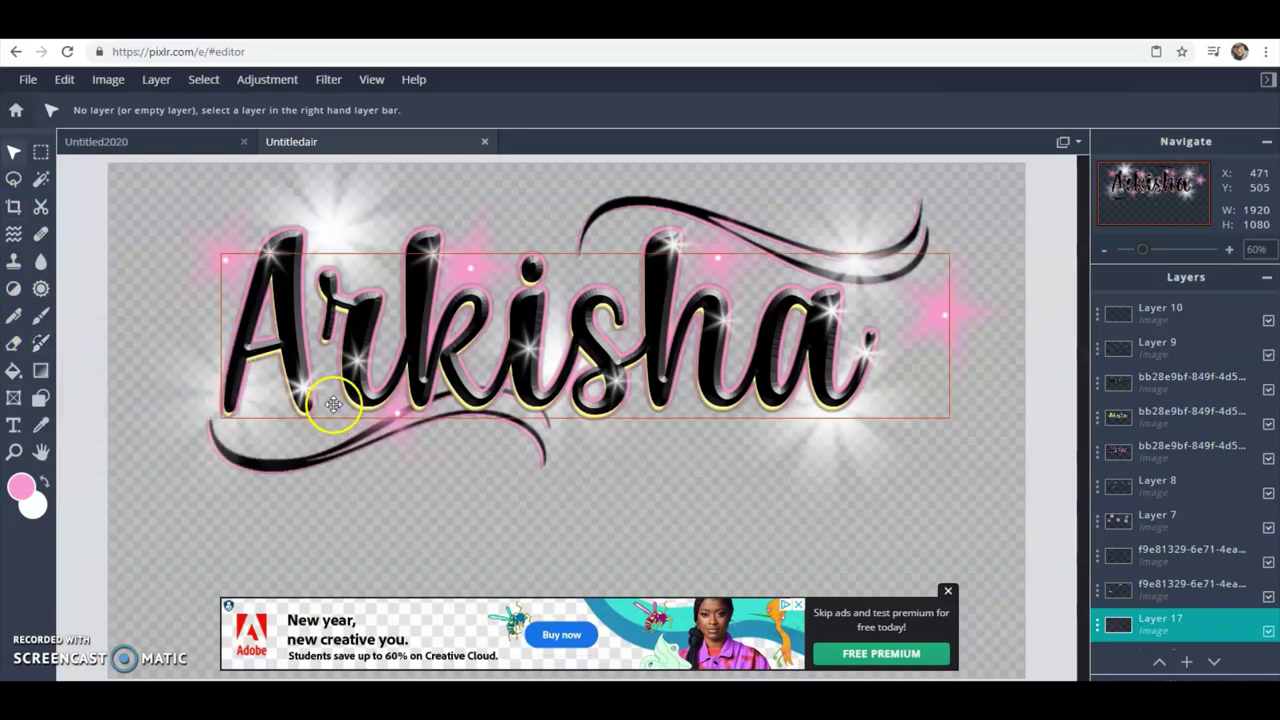
Step: Set up the Draw brush with a soft round tip at 25% softness and 390 px size
{"action": "left_click", "coordinate": [40, 316]}
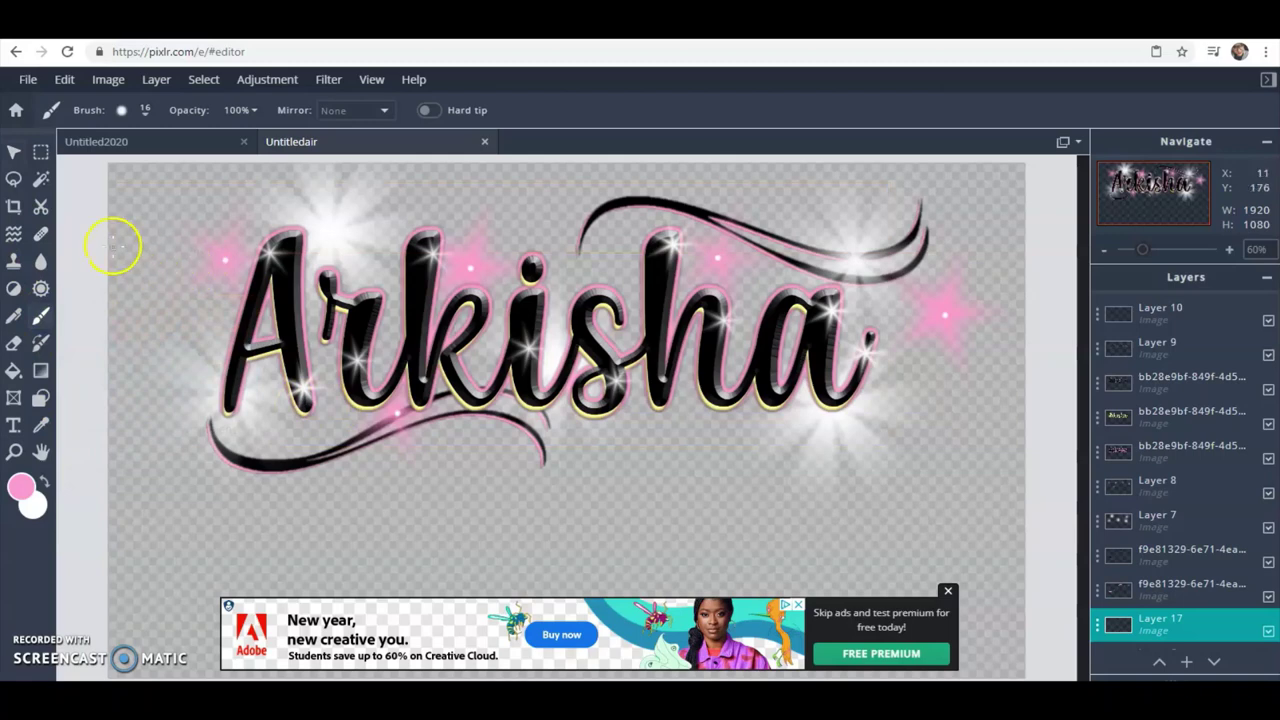
{"action": "left_click", "coordinate": [121, 112]}
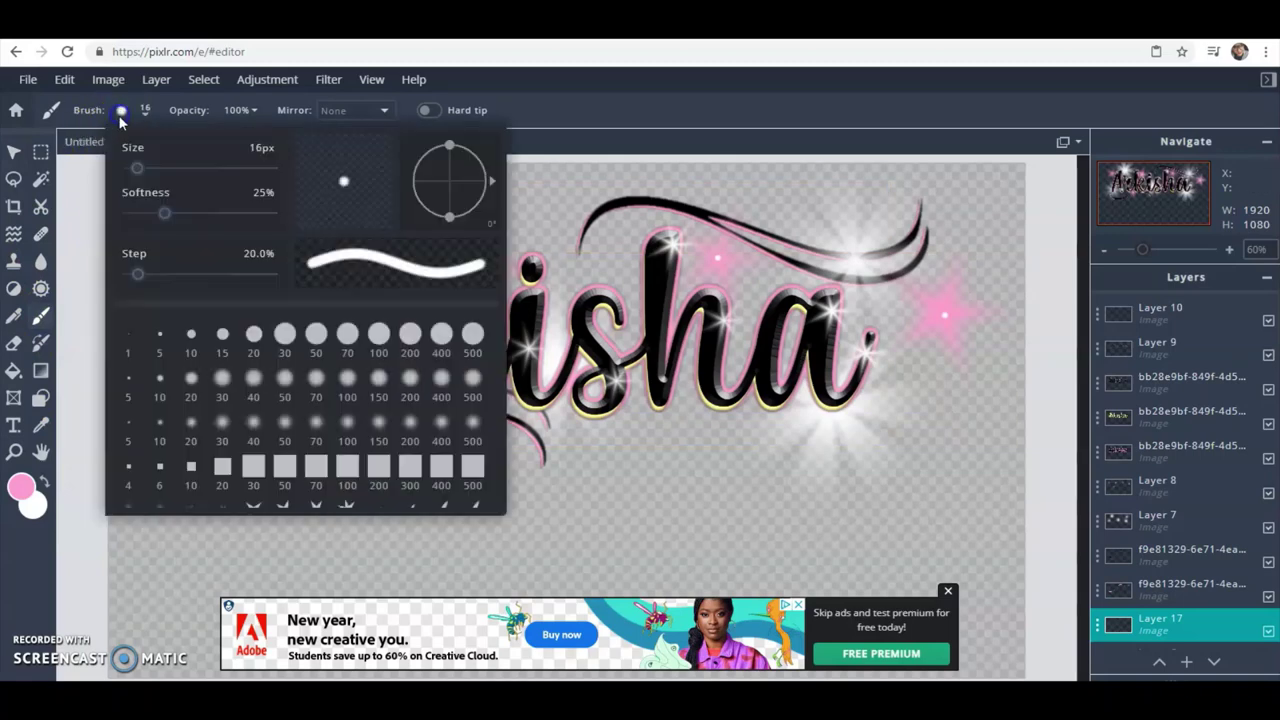
{"action": "left_click", "coordinate": [379, 385]}
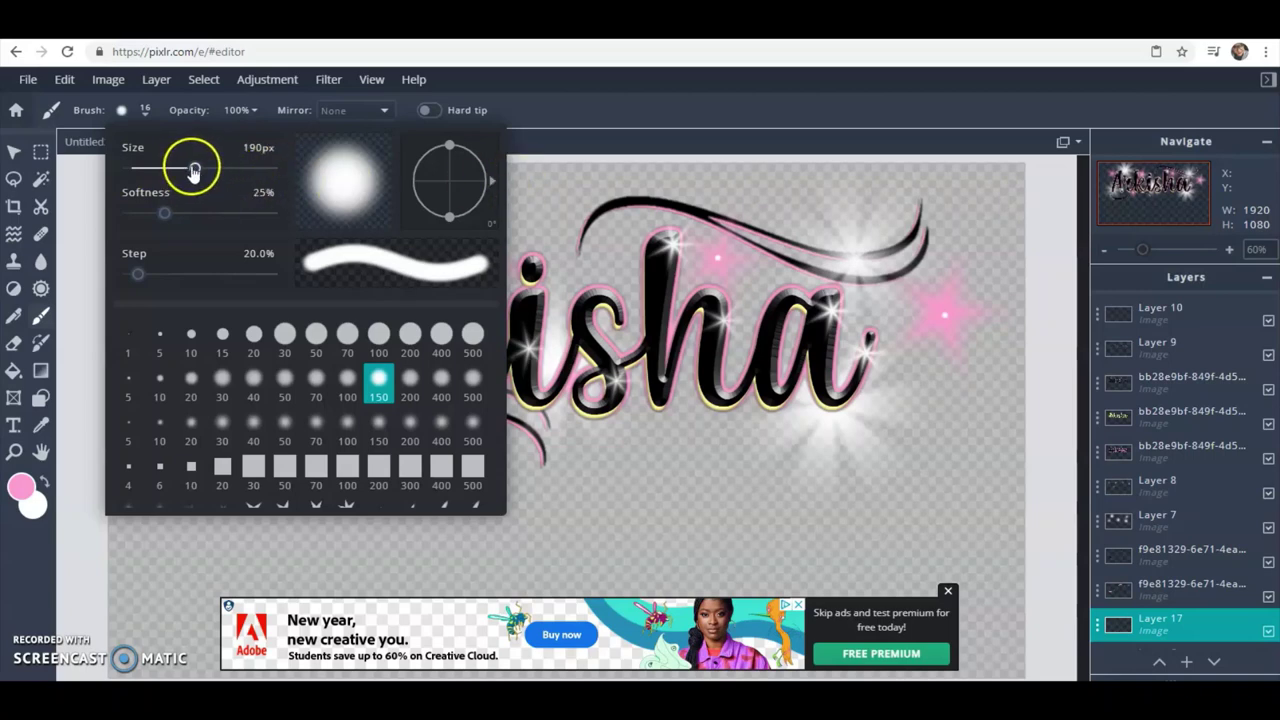
{"action": "left_click_drag", "start_coordinate": [195, 168], "coordinate": [220, 168]}
{"action": "left_click", "coordinate": [568, 200]}
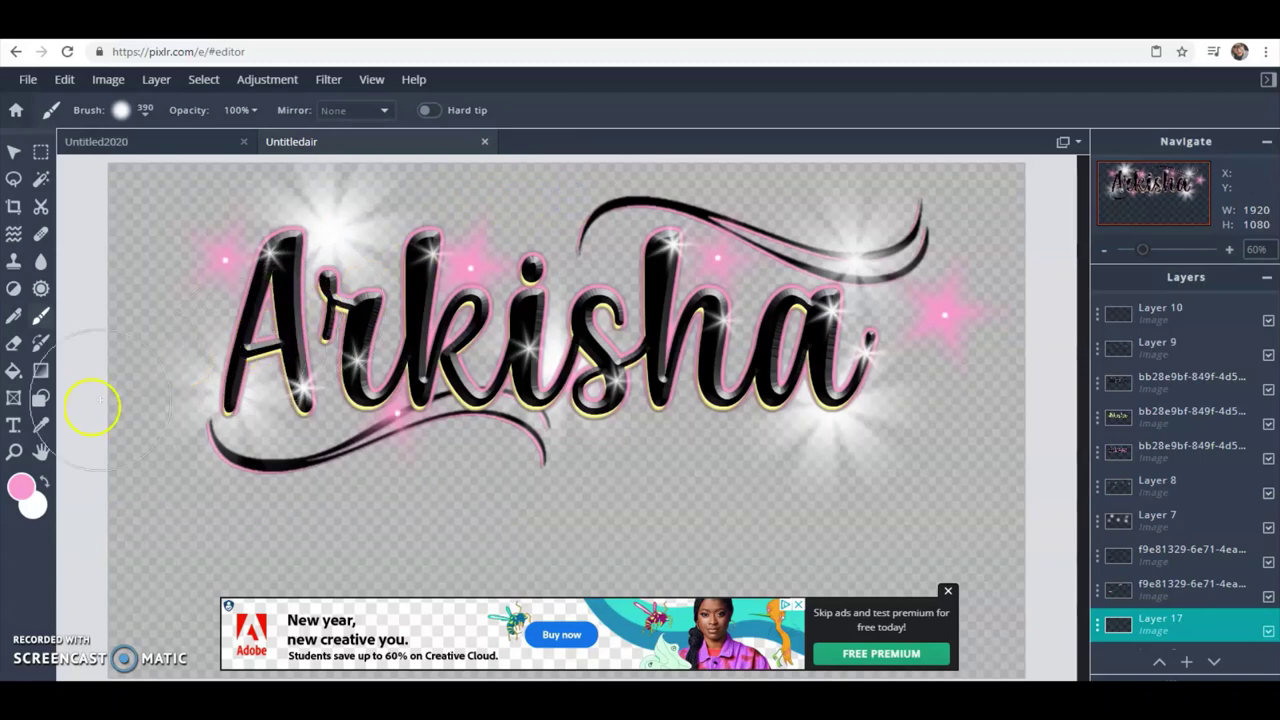
Step: Set the foreground colour to yellow #F7EF74, sampled from the outline of the lettering
{"action": "left_click", "coordinate": [24, 489]}
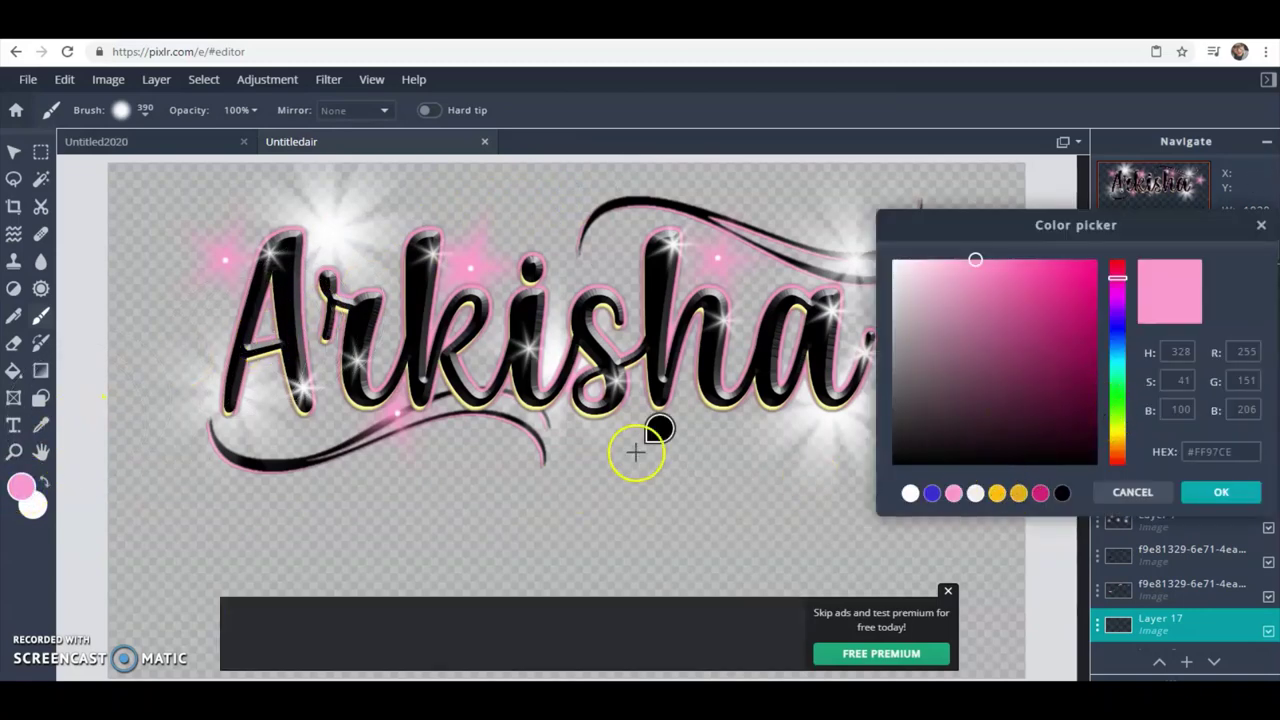
{"action": "left_click", "coordinate": [586, 412]}
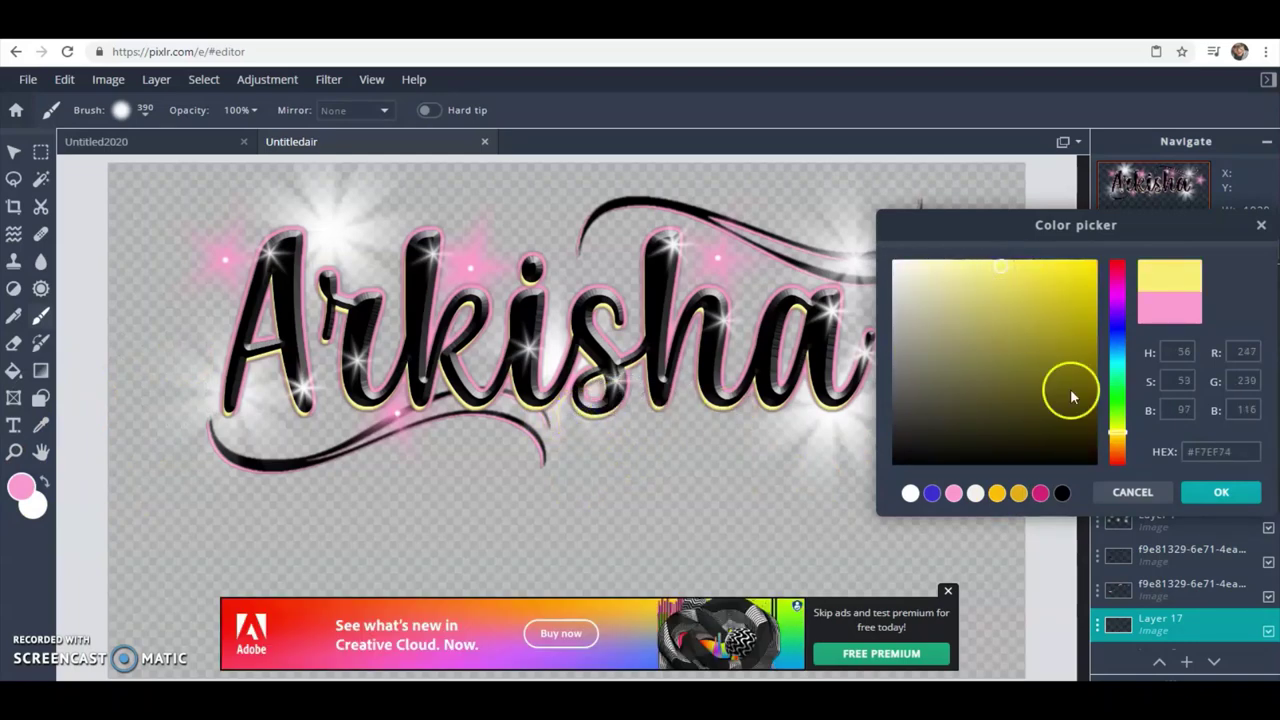
{"action": "left_click", "coordinate": [1212, 491]}
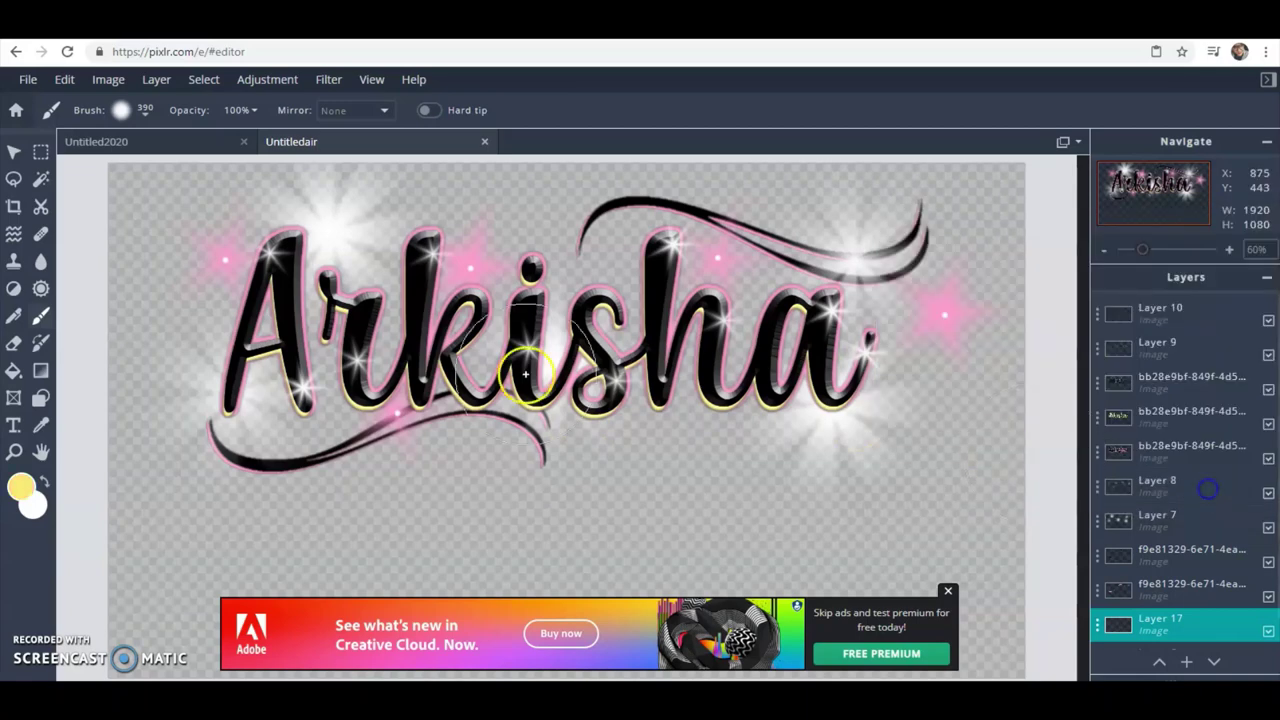
Step: Reduce the brush size to 280 px and paint a soft yellow backdrop behind the whole name on the new layer
{"action": "left_click", "coordinate": [145, 112]}
{"action": "left_click", "coordinate": [214, 172]}
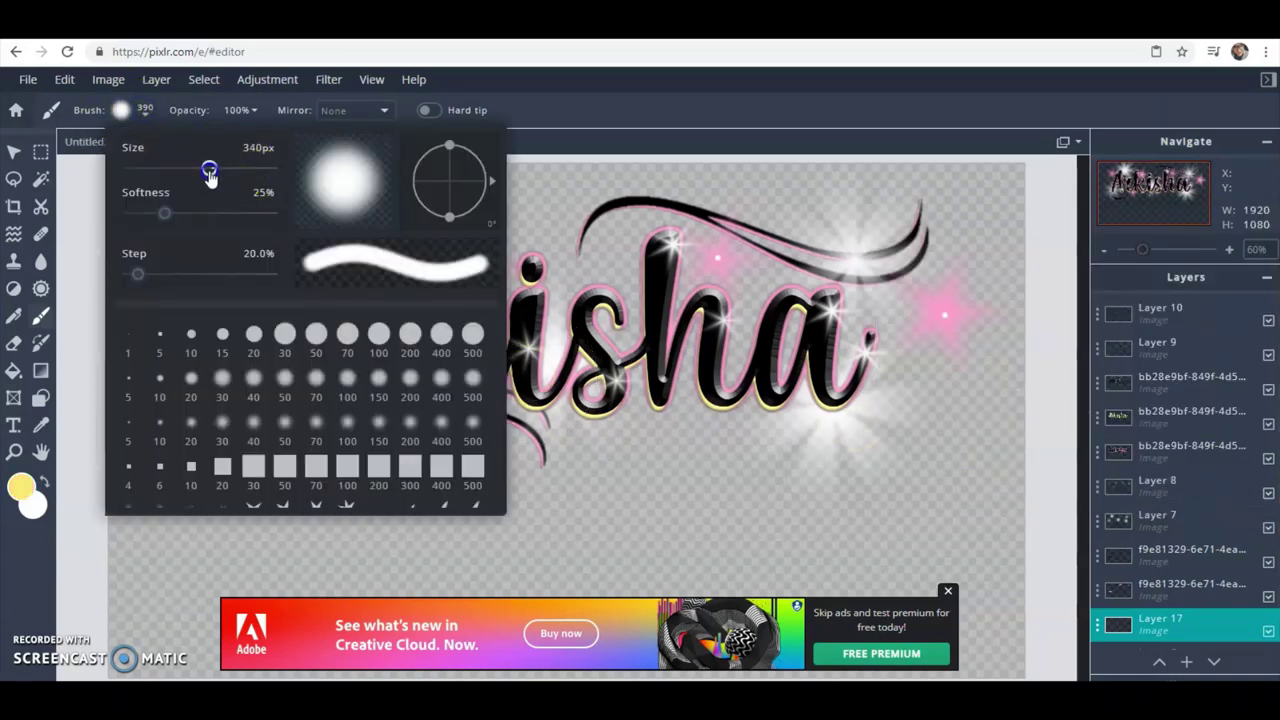
{"action": "left_click", "coordinate": [528, 136]}
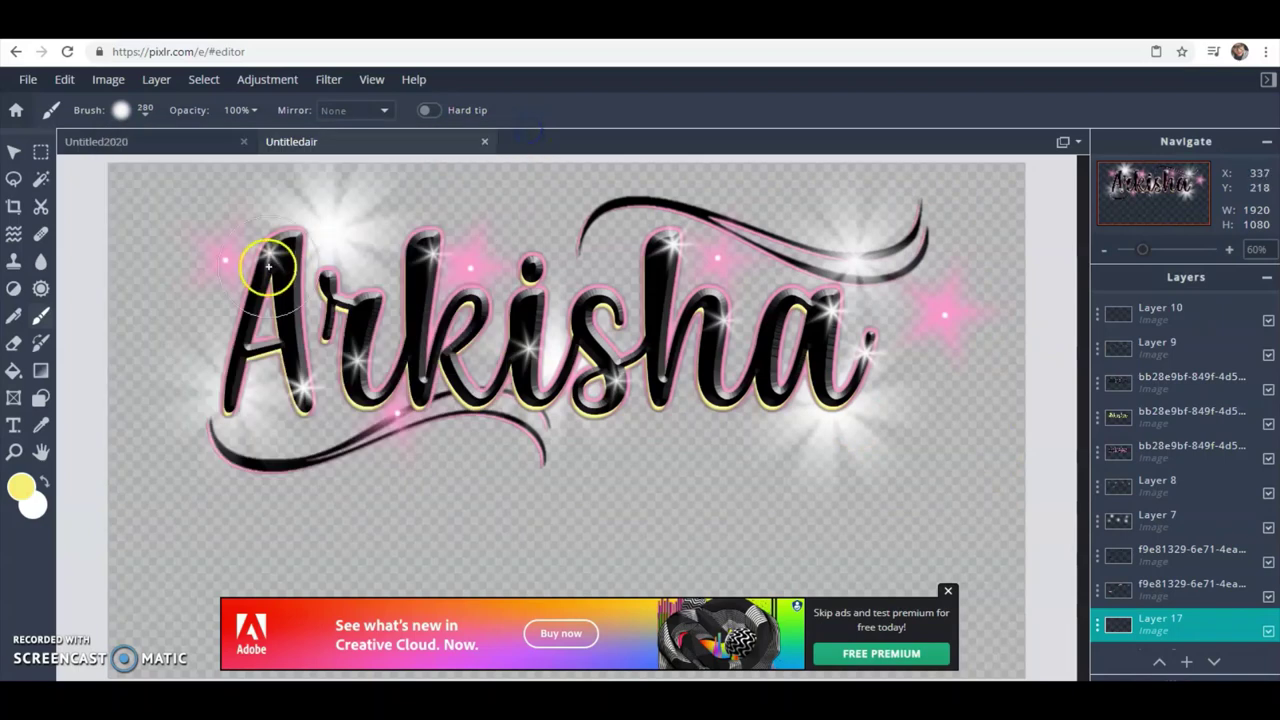
{"action": "mouse_move", "coordinate": [223, 277]}
{"action": "left_mouse_down"}
{"action": "mouse_move", "coordinate": [336, 261]}
{"action": "mouse_move", "coordinate": [212, 426]}
{"action": "mouse_move", "coordinate": [435, 289]}
{"action": "mouse_move", "coordinate": [402, 376]}
{"action": "mouse_move", "coordinate": [587, 243]}
{"action": "mouse_move", "coordinate": [505, 379]}
{"action": "mouse_move", "coordinate": [656, 288]}
{"action": "mouse_move", "coordinate": [684, 296]}
{"action": "mouse_move", "coordinate": [632, 392]}
{"action": "mouse_move", "coordinate": [771, 277]}
{"action": "mouse_move", "coordinate": [700, 390]}
{"action": "mouse_move", "coordinate": [858, 257]}
{"action": "mouse_move", "coordinate": [840, 384]}
{"action": "mouse_move", "coordinate": [886, 421]}
{"action": "left_mouse_up"}
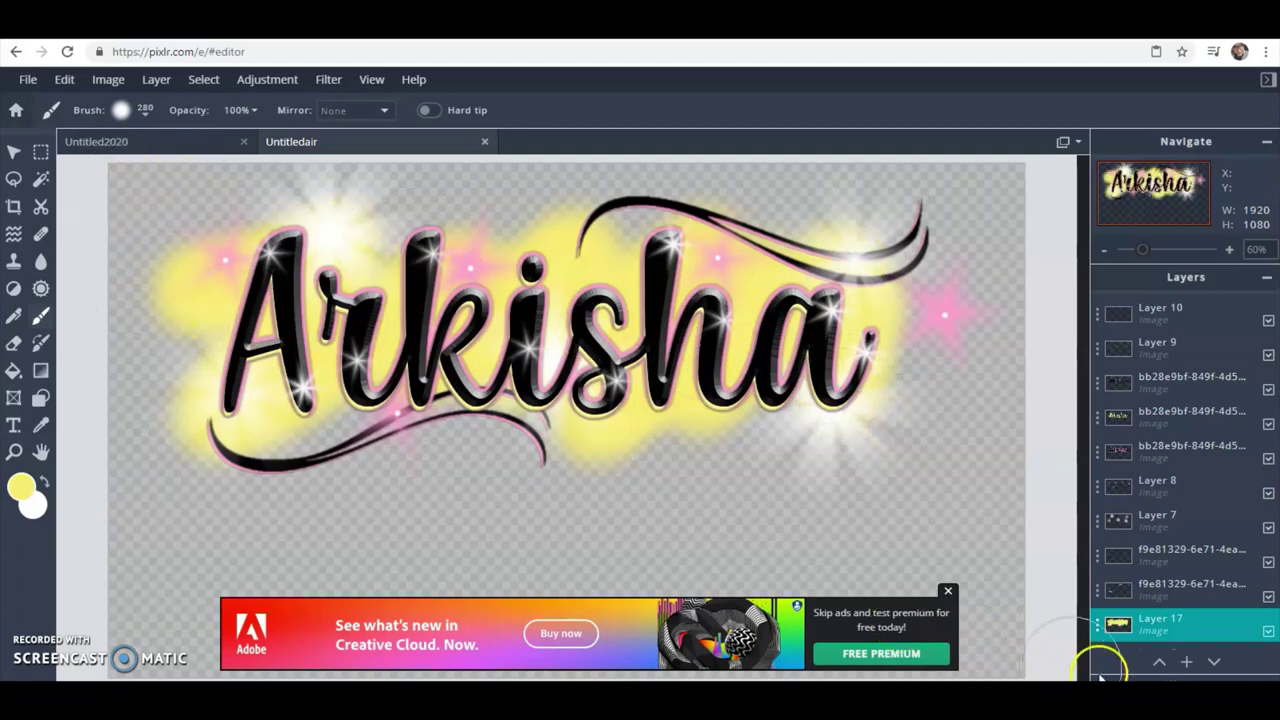
Step: Add another new empty layer directly above the yellow backdrop layer
{"action": "left_click", "coordinate": [1186, 662]}
{"action": "left_click", "coordinate": [1186, 662]}
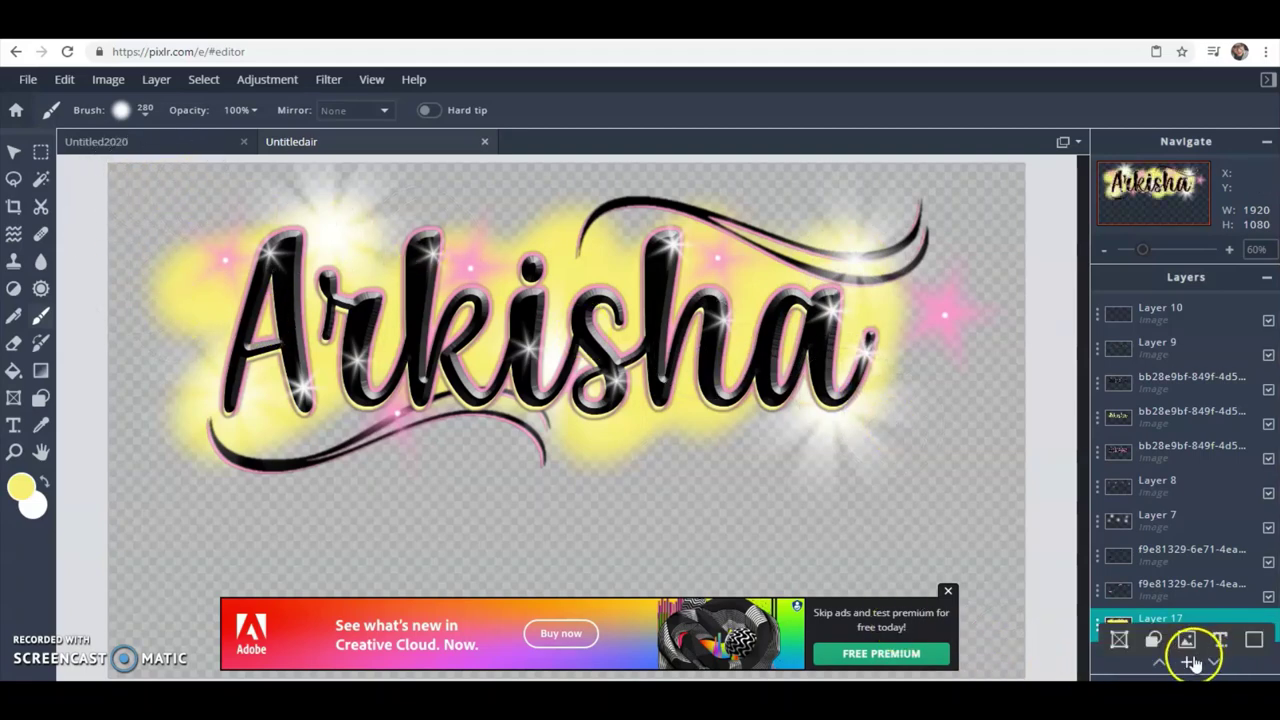
{"action": "left_click", "coordinate": [1252, 640]}
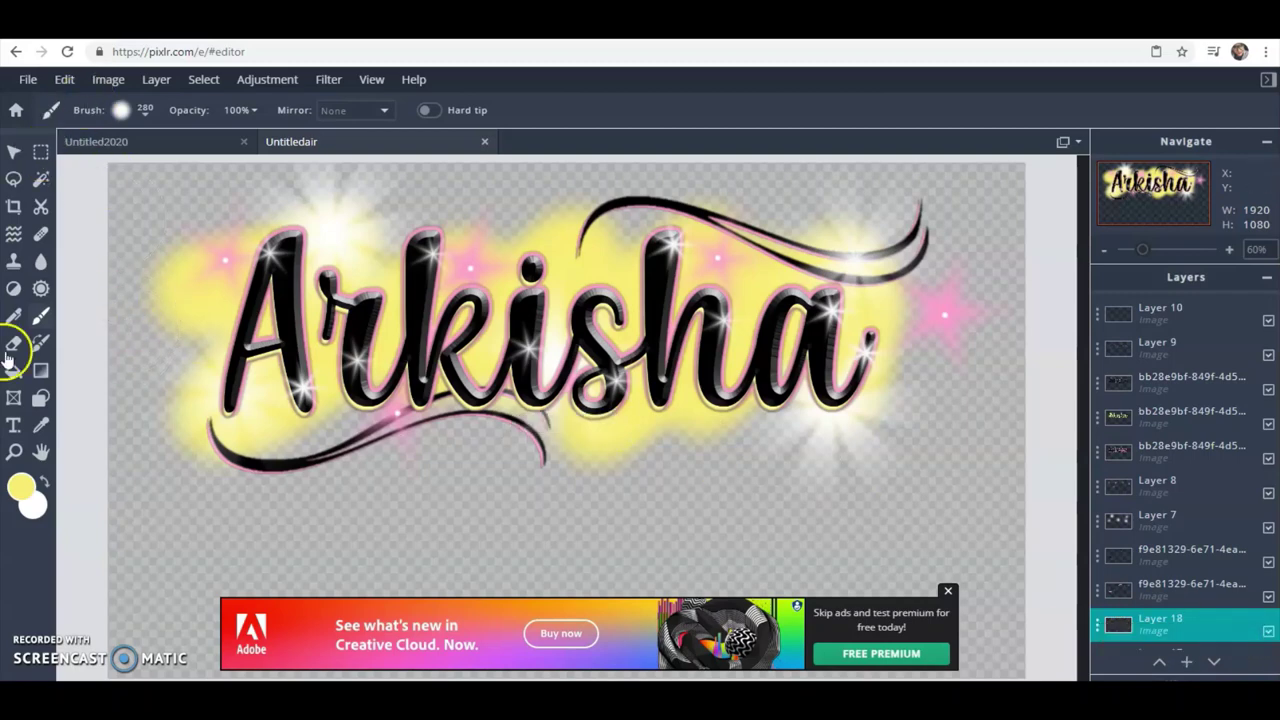
Step: Set the foreground colour to the previously used pink #FF97CE
{"action": "left_click", "coordinate": [18, 486]}
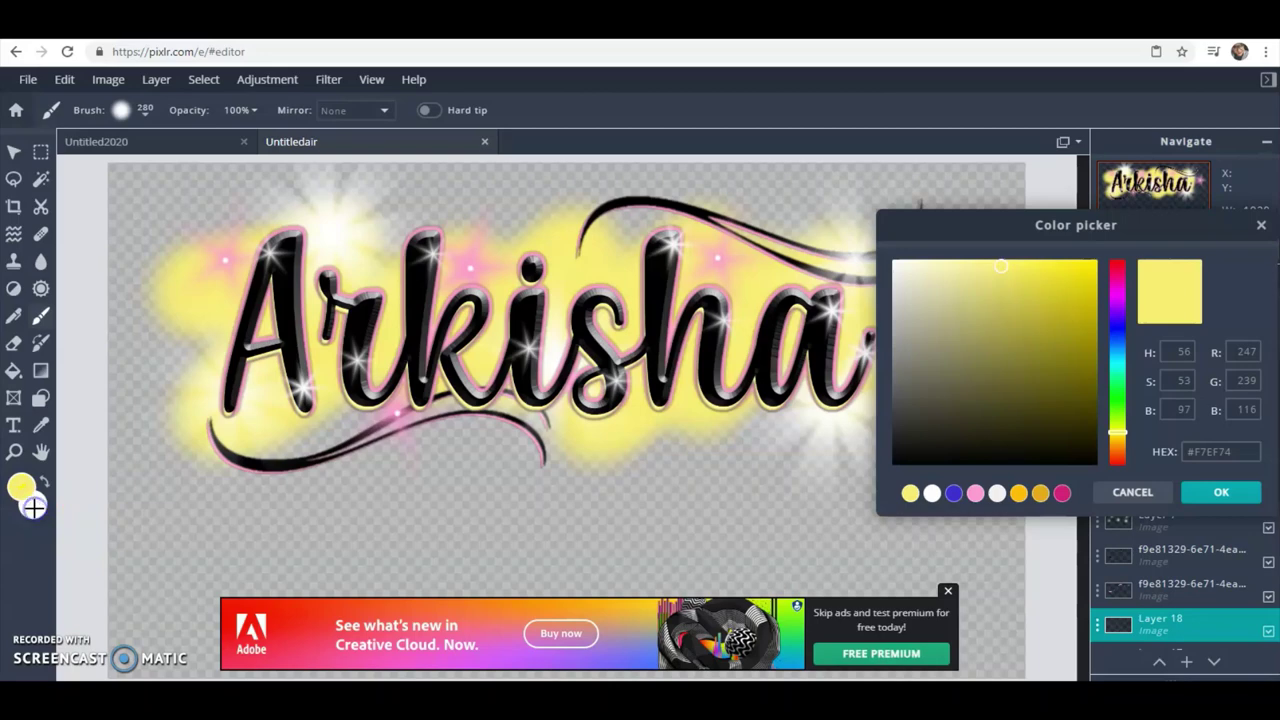
{"action": "left_click", "coordinate": [976, 494]}
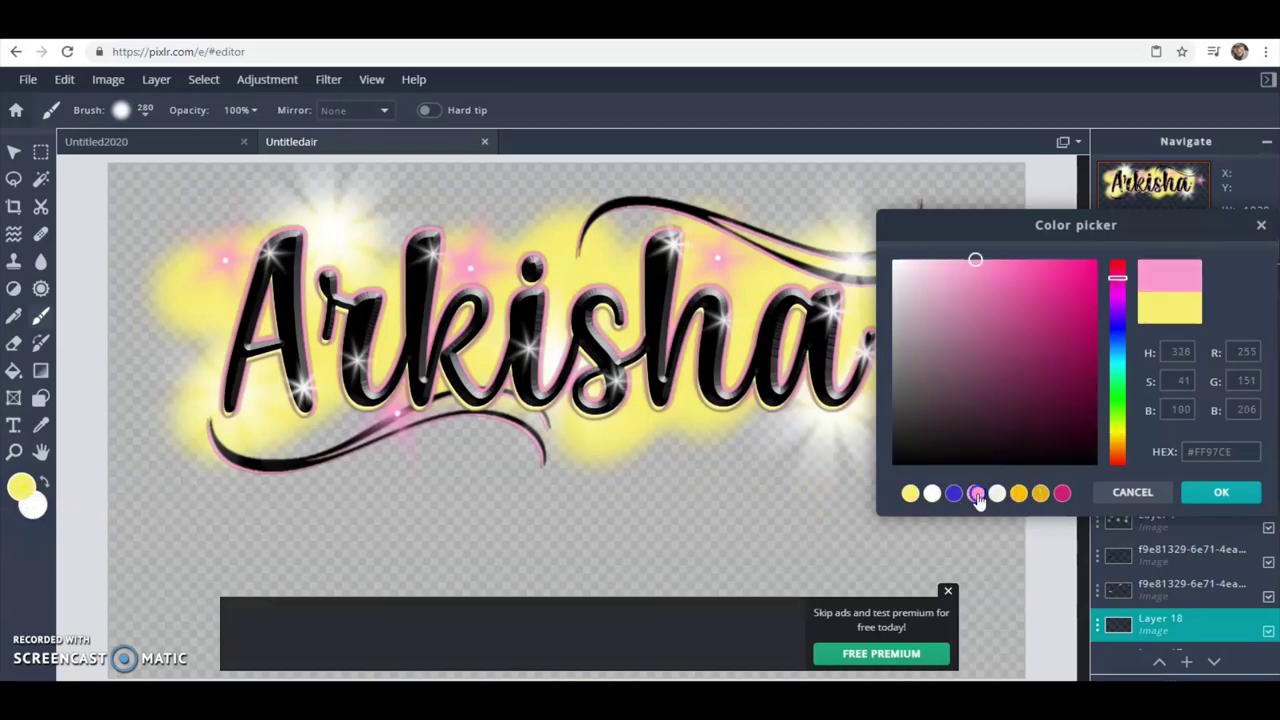
{"action": "left_click", "coordinate": [1200, 493]}
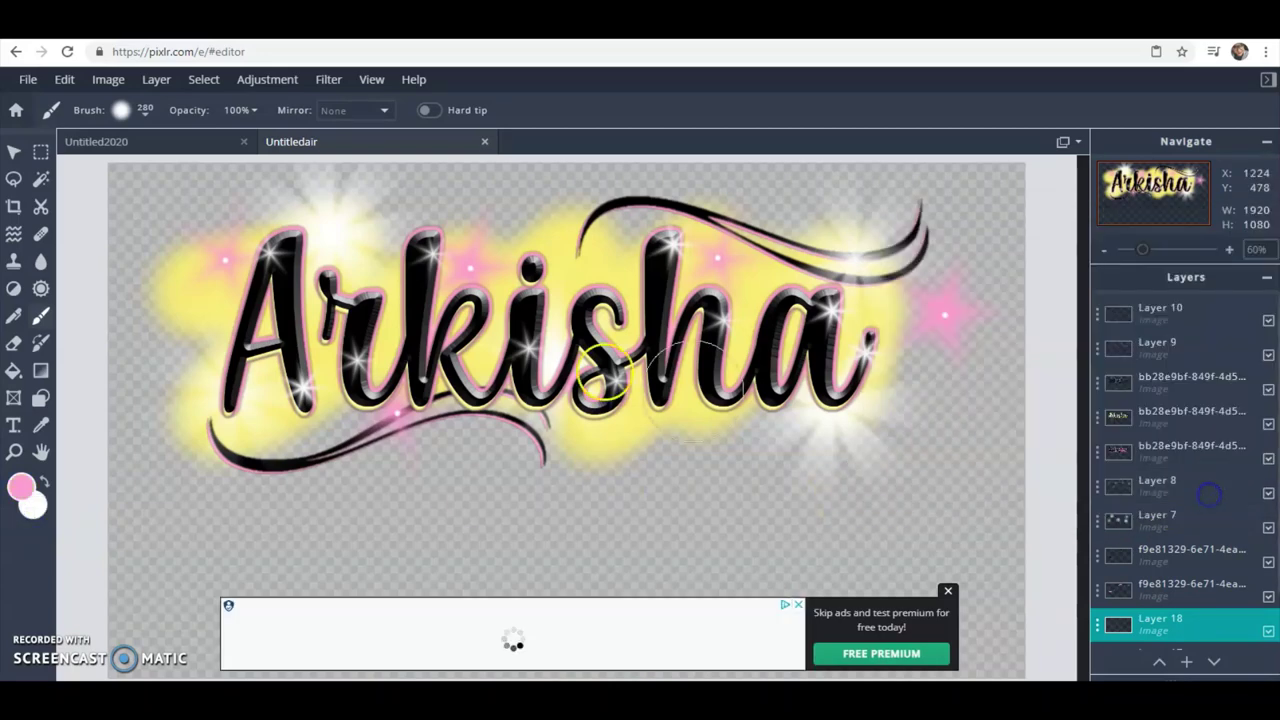
Step: Try painting pink over the yellow backdrop with the 280 px brush, and undo the strokes
{"action": "mouse_move", "coordinate": [188, 350]}
{"action": "left_mouse_down"}
{"action": "mouse_move", "coordinate": [394, 240]}
{"action": "mouse_move", "coordinate": [315, 414]}
{"action": "mouse_move", "coordinate": [559, 256]}
{"action": "mouse_move", "coordinate": [461, 420]}
{"action": "mouse_move", "coordinate": [496, 426]}
{"action": "mouse_move", "coordinate": [633, 299]}
{"action": "mouse_move", "coordinate": [663, 327]}
{"action": "mouse_move", "coordinate": [635, 424]}
{"action": "mouse_move", "coordinate": [836, 265]}
{"action": "mouse_move", "coordinate": [780, 417]}
{"action": "left_mouse_up"}
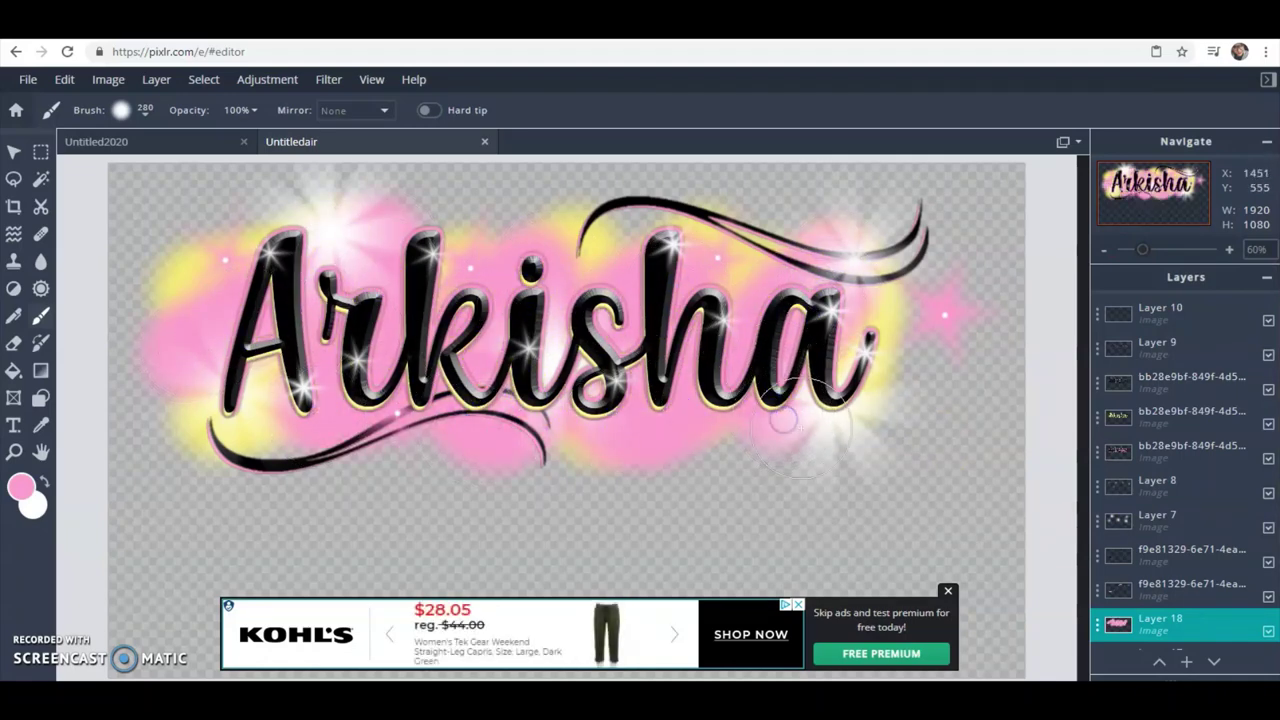
{"action": "left_click", "coordinate": [786, 390]}
{"action": "key", "text": "ctrl+z"}
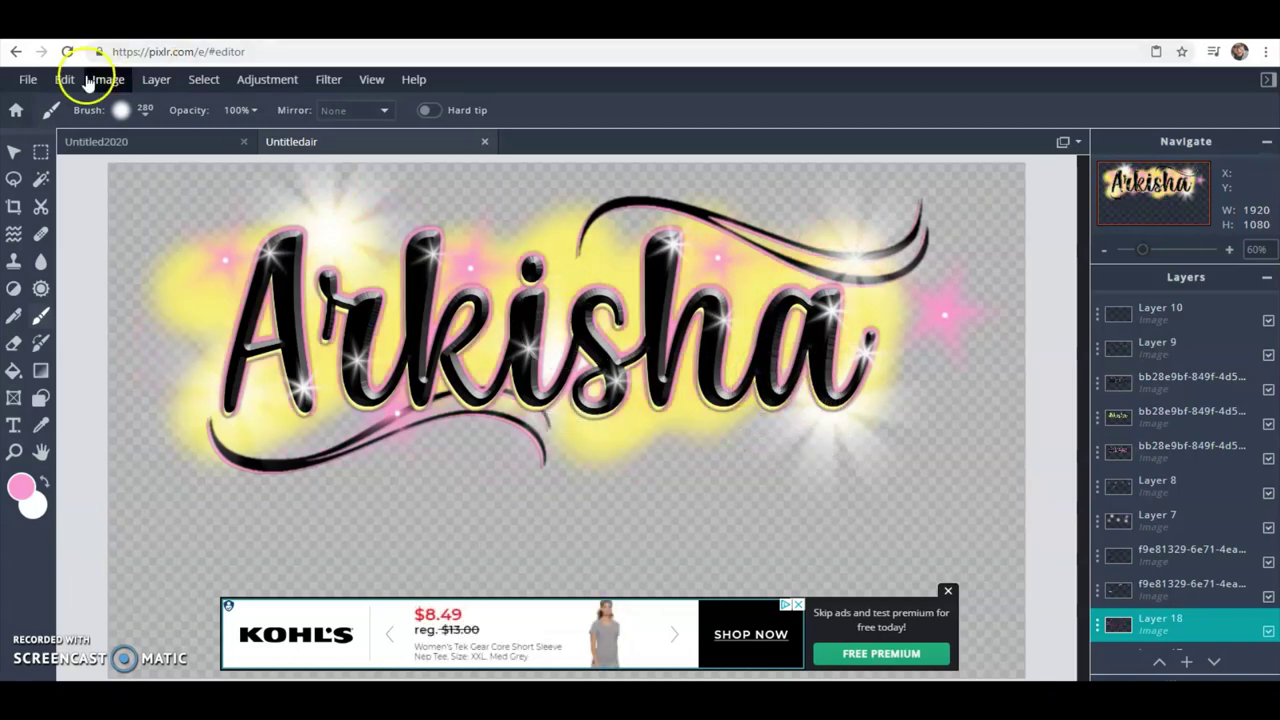
Step: Reduce the brush size to 92 px and paint spaced diagonal pink strokes behind the whole name on the new layer
{"action": "left_click", "coordinate": [146, 111]}
{"action": "left_click", "coordinate": [205, 171]}
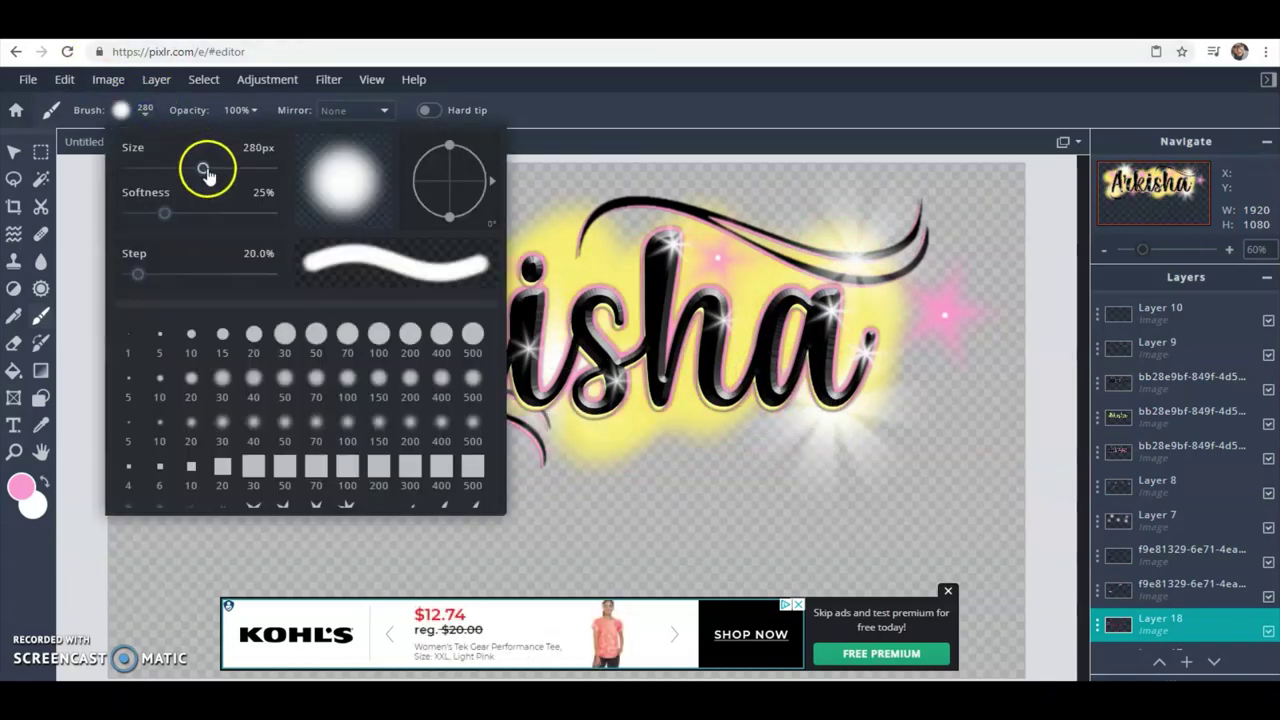
{"action": "left_click_drag", "start_coordinate": [196, 171], "coordinate": [183, 166]}
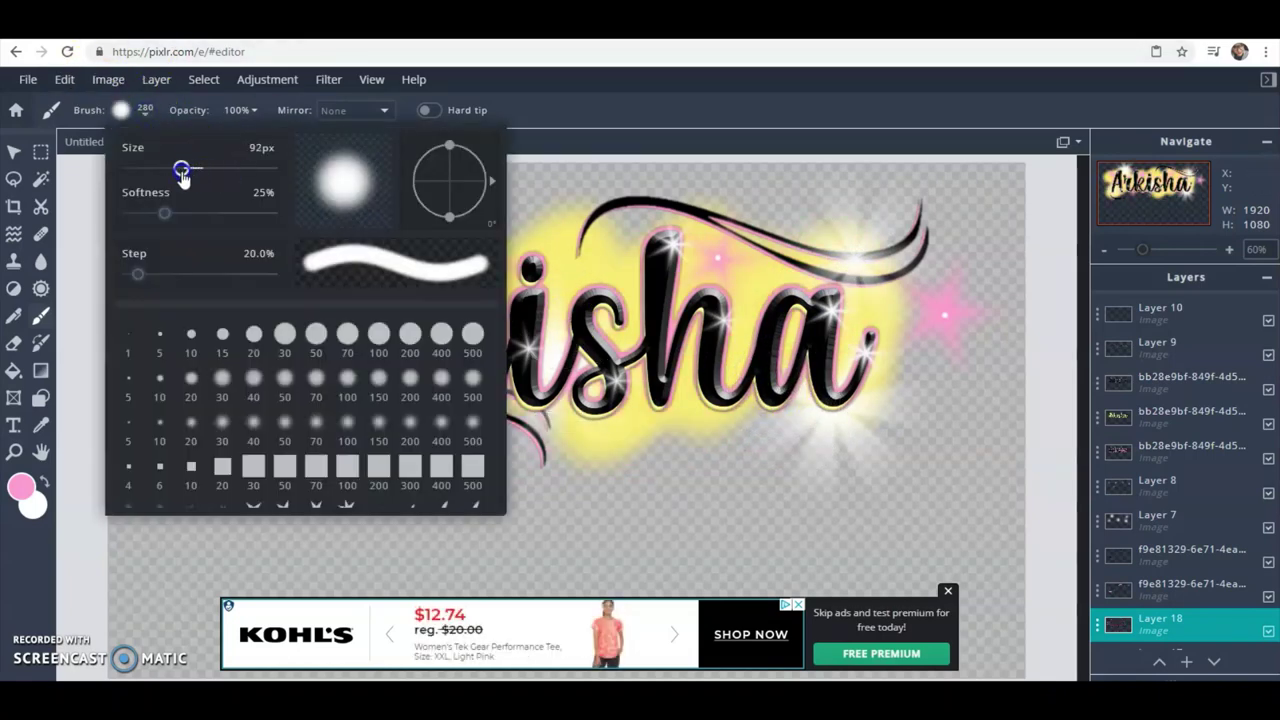
{"action": "left_click", "coordinate": [584, 142]}
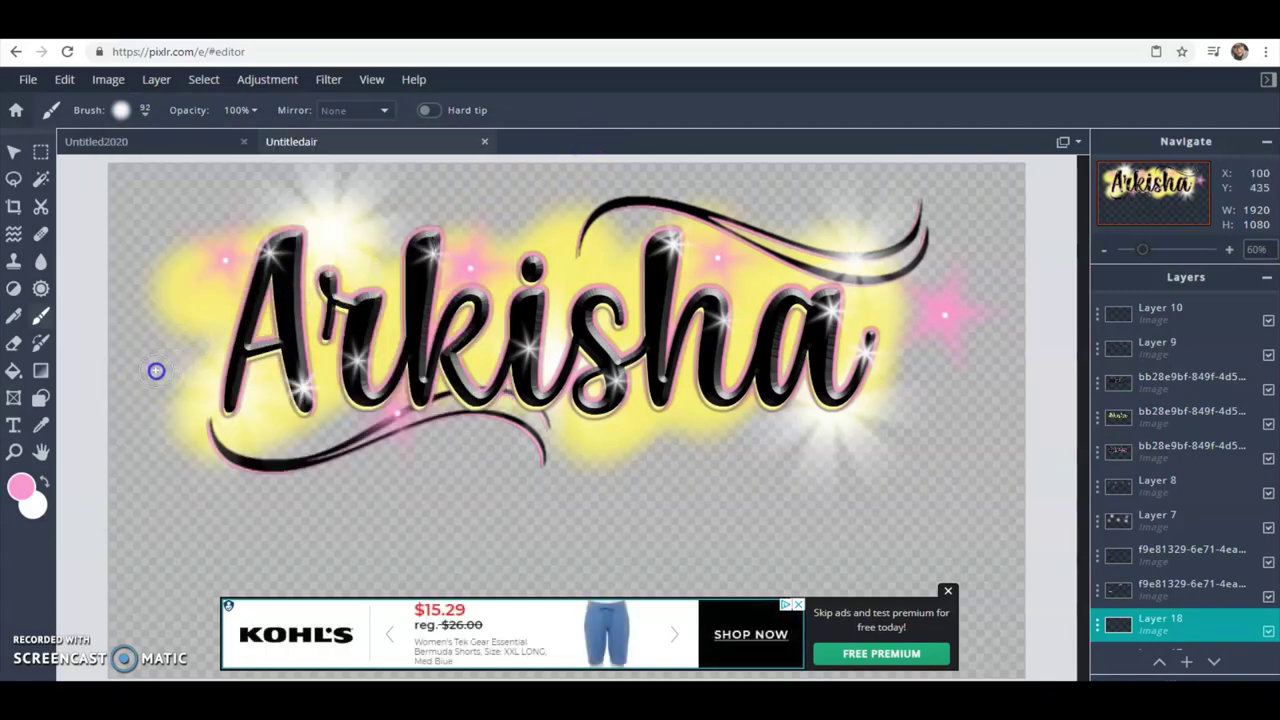
{"action": "mouse_move", "coordinate": [157, 369]}
{"action": "left_mouse_down"}
{"action": "mouse_move", "coordinate": [375, 238]}
{"action": "mouse_move", "coordinate": [210, 411]}
{"action": "mouse_move", "coordinate": [448, 259]}
{"action": "mouse_move", "coordinate": [336, 396]}
{"action": "mouse_move", "coordinate": [601, 252]}
{"action": "mouse_move", "coordinate": [437, 450]}
{"action": "mouse_move", "coordinate": [698, 299]}
{"action": "mouse_move", "coordinate": [746, 255]}
{"action": "mouse_move", "coordinate": [593, 450]}
{"action": "mouse_move", "coordinate": [876, 287]}
{"action": "mouse_move", "coordinate": [779, 423]}
{"action": "mouse_move", "coordinate": [923, 290]}
{"action": "mouse_move", "coordinate": [840, 456]}
{"action": "mouse_move", "coordinate": [970, 351]}
{"action": "left_mouse_up"}
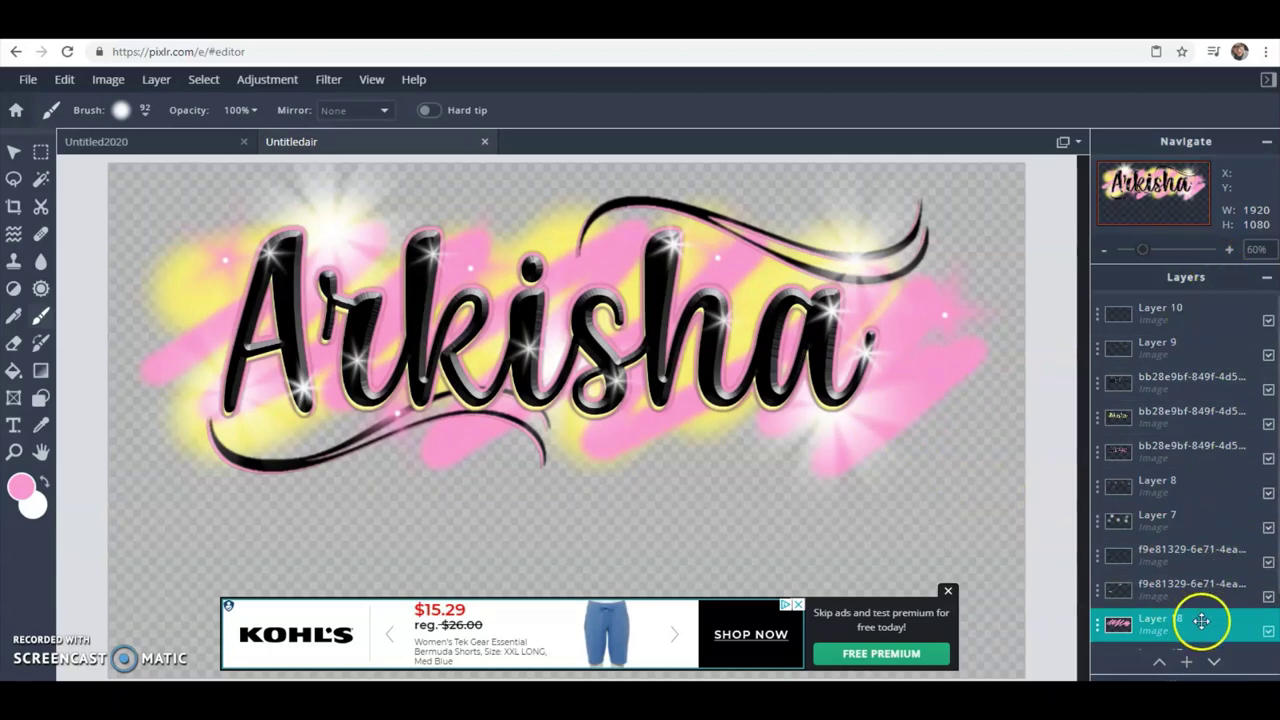
Step: Compare the pink strokes layer below and above the yellow backdrop layer, and place it beneath the yellow one
{"action": "left_click_drag", "start_coordinate": [1202, 621], "coordinate": [1202, 590]}
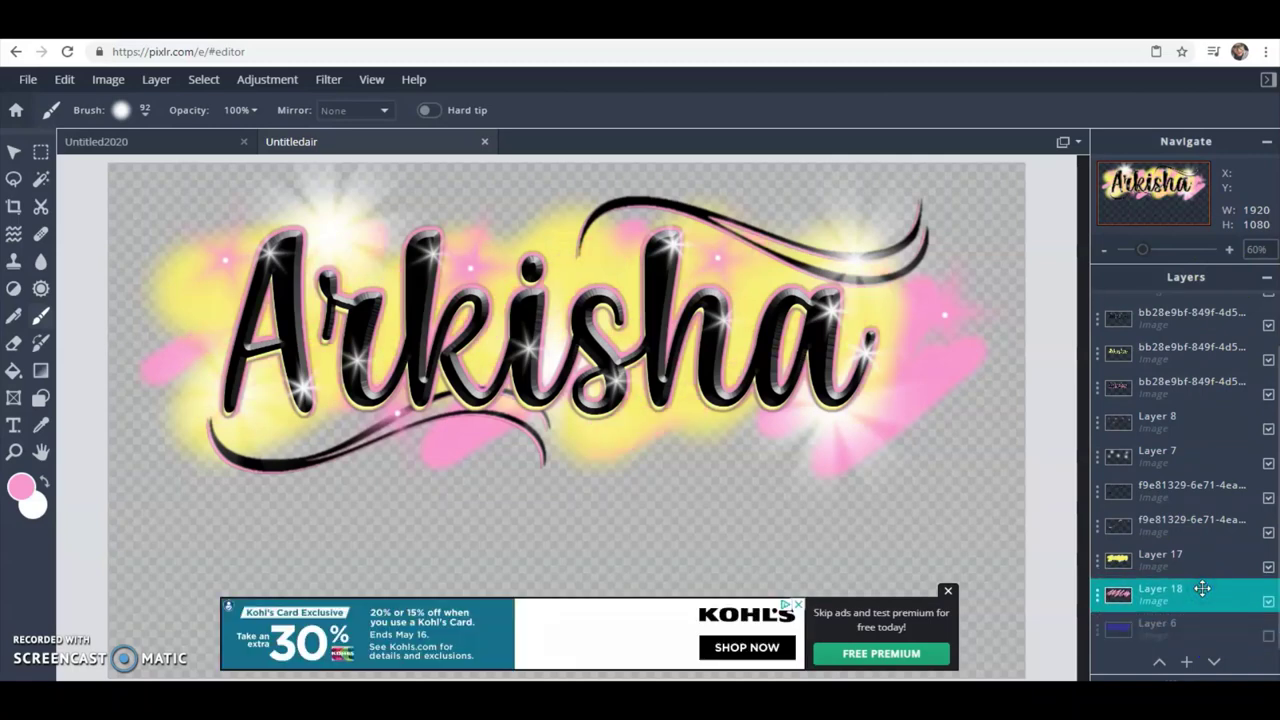
{"action": "mouse_move", "coordinate": [1200, 590]}
{"action": "left_mouse_down"}
{"action": "mouse_move", "coordinate": [1180, 551]}
{"action": "mouse_move", "coordinate": [1172, 588]}
{"action": "mouse_move", "coordinate": [1178, 562]}
{"action": "left_mouse_up"}
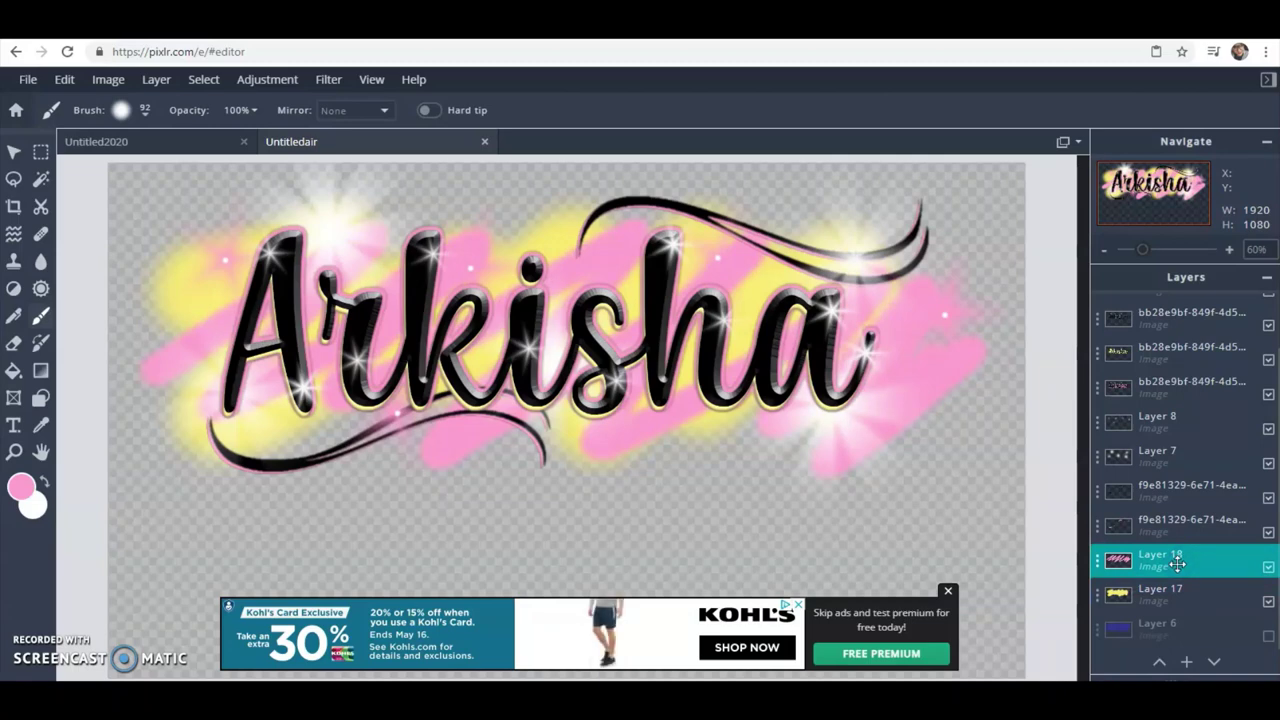
{"action": "left_click", "coordinate": [1190, 564]}
{"action": "left_click_drag", "start_coordinate": [1192, 564], "coordinate": [1195, 588]}
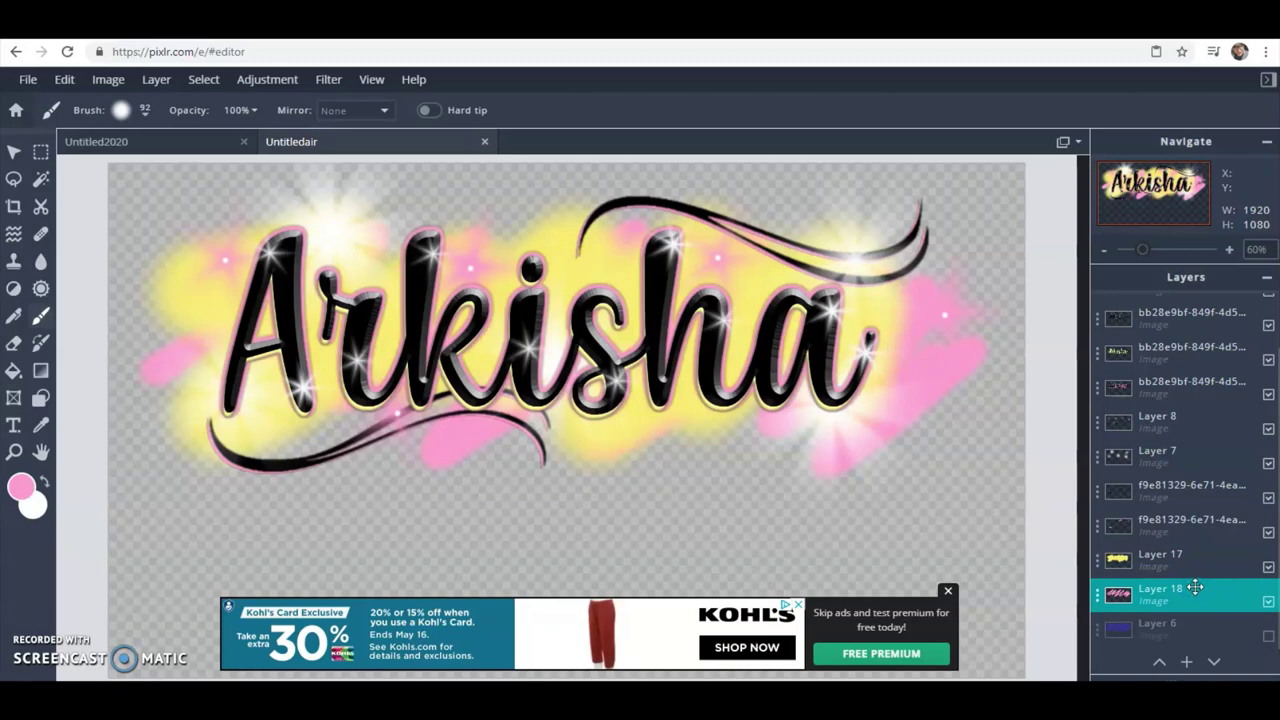
Step: Delete the yellow backdrop layer and add a new empty layer directly above the pink strokes layer
{"action": "left_click", "coordinate": [1198, 557]}
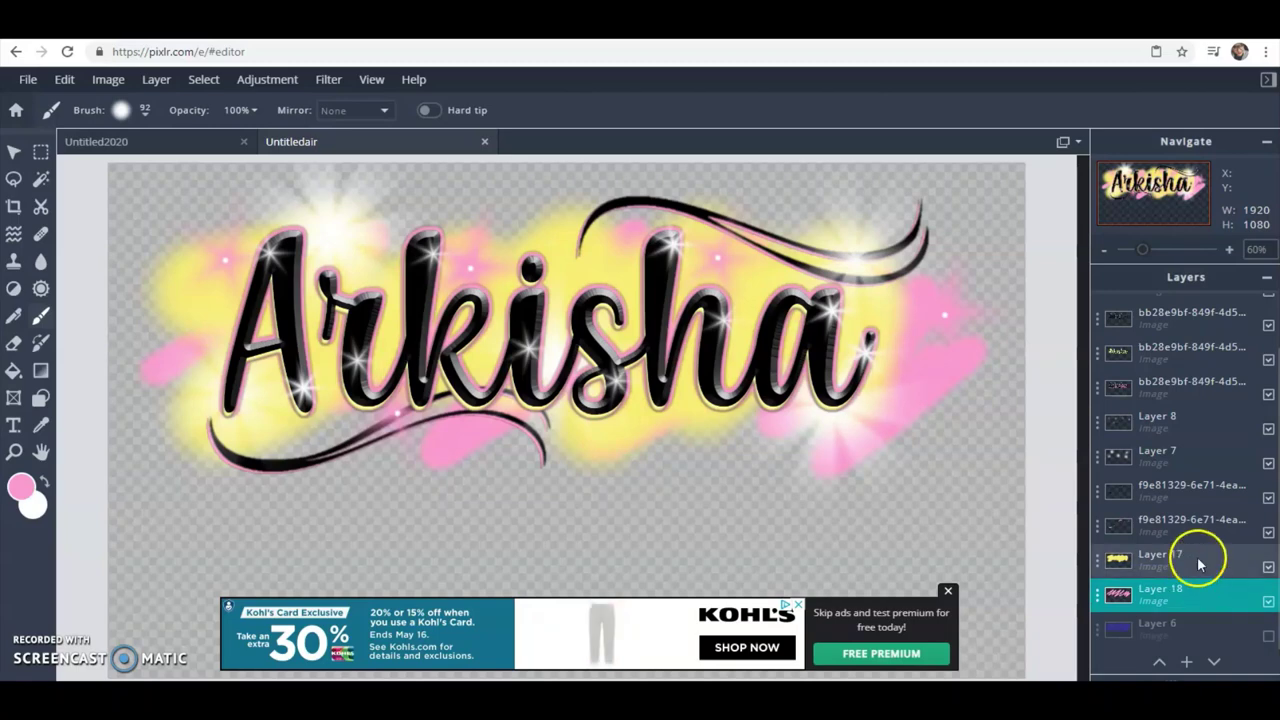
{"action": "mouse_move", "coordinate": [1204, 557]}
{"action": "left_mouse_down"}
{"action": "mouse_move", "coordinate": [1194, 550]}
{"action": "mouse_move", "coordinate": [1190, 600]}
{"action": "left_mouse_up"}
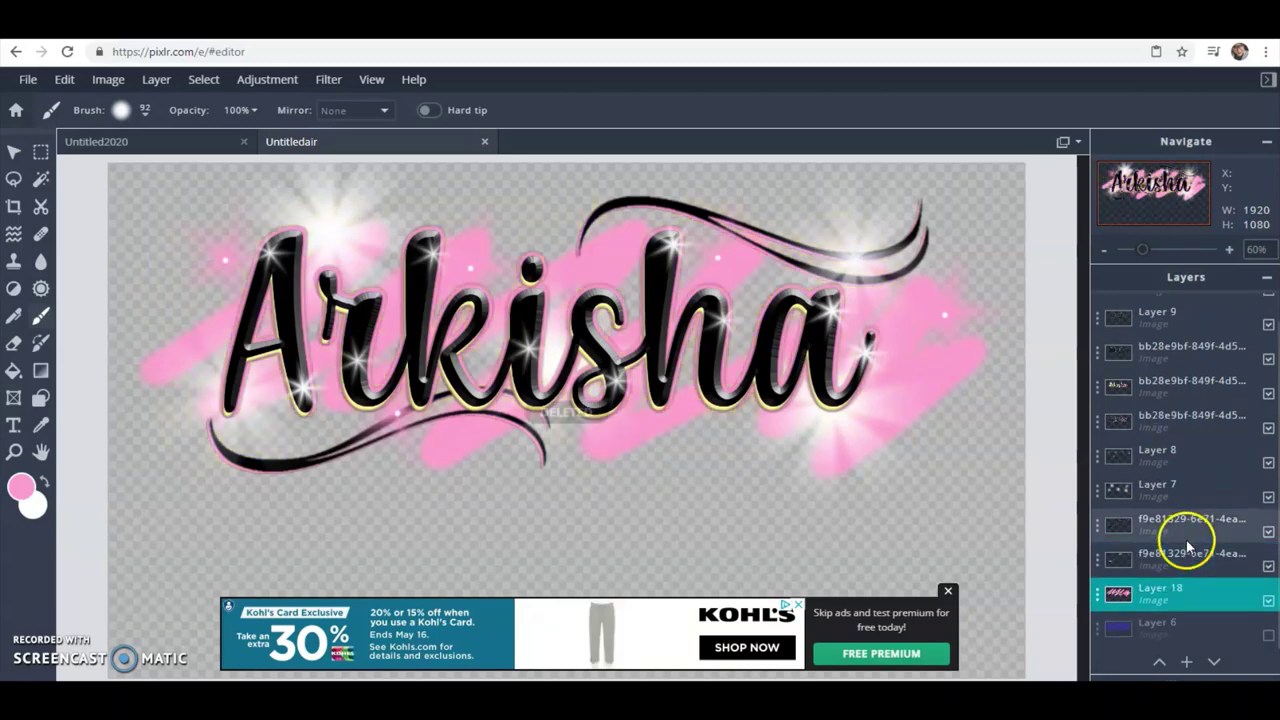
{"action": "left_click", "coordinate": [1187, 665]}
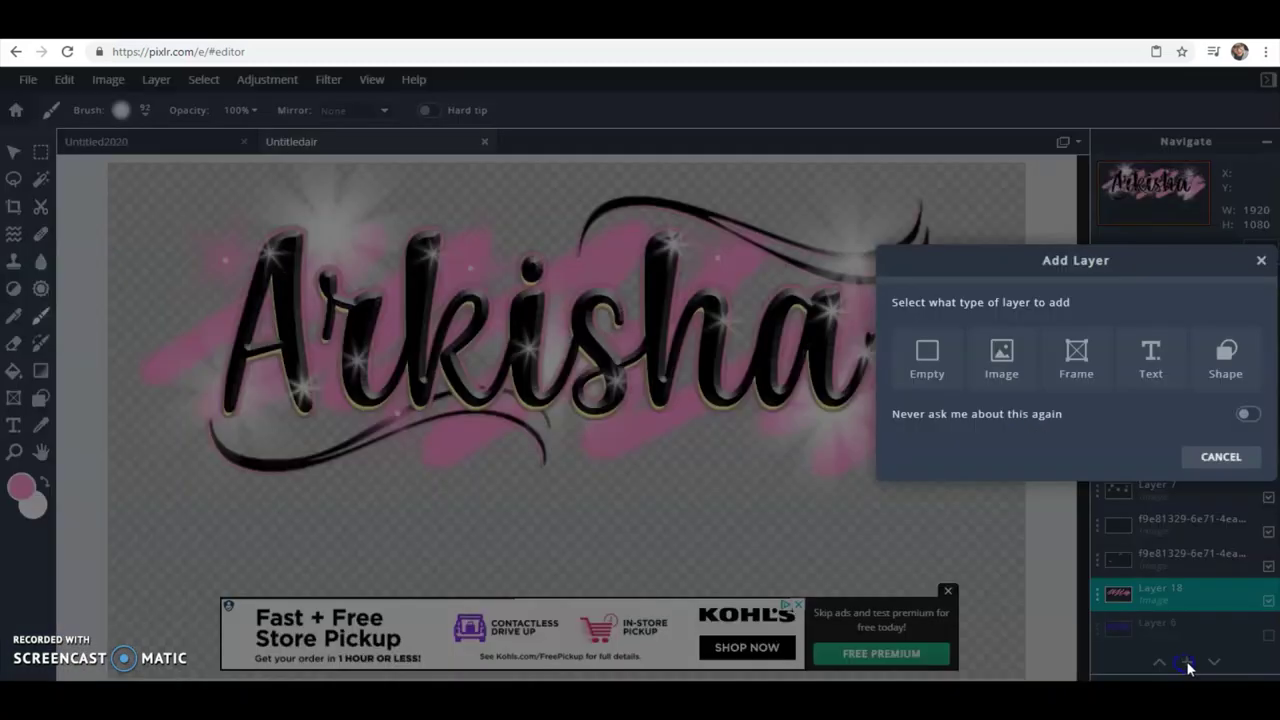
{"action": "left_click", "coordinate": [929, 353]}
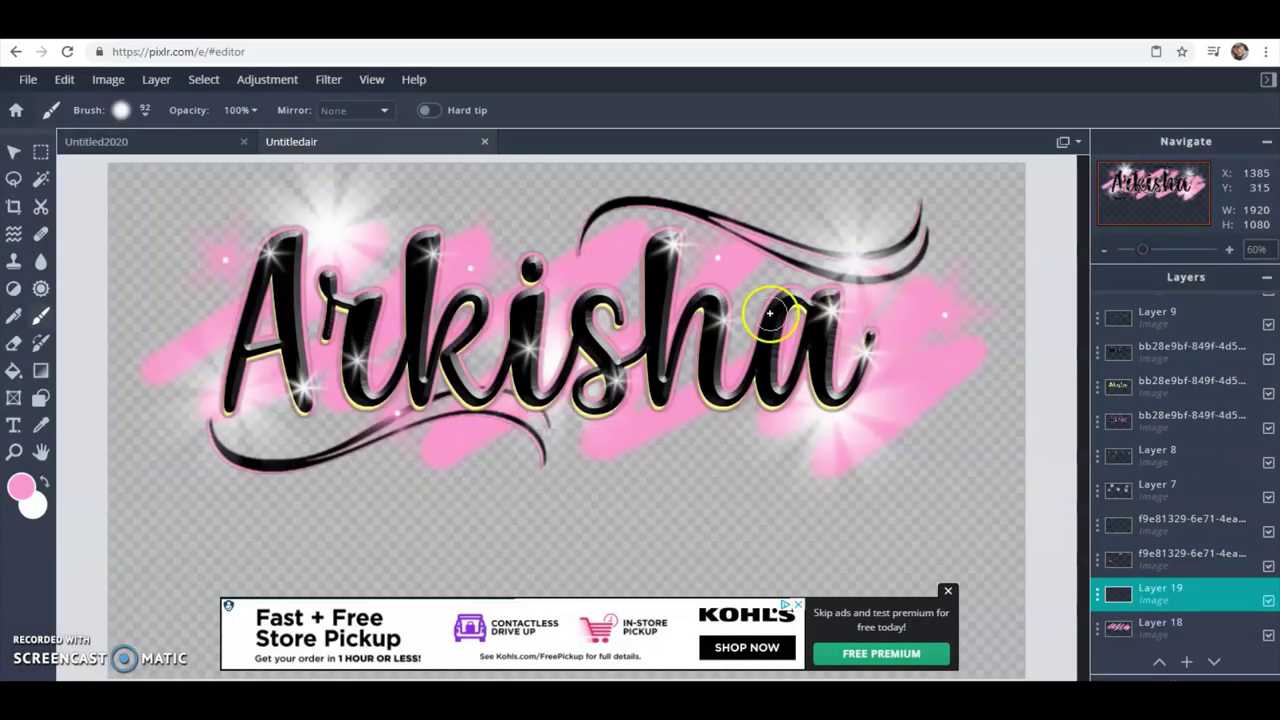
Step: Set the foreground colour to a more saturated yellow, #F1E74F, starting from the previously used light yellow
{"action": "left_click", "coordinate": [22, 488]}
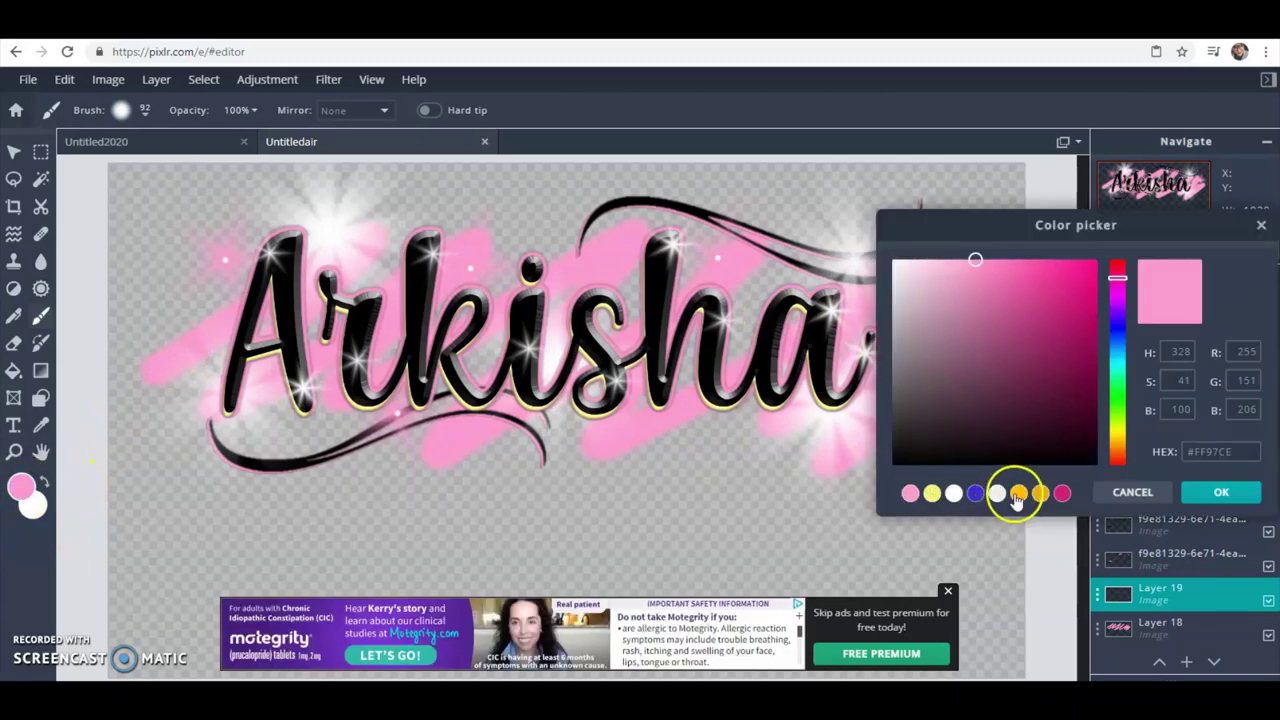
{"action": "left_click", "coordinate": [932, 494]}
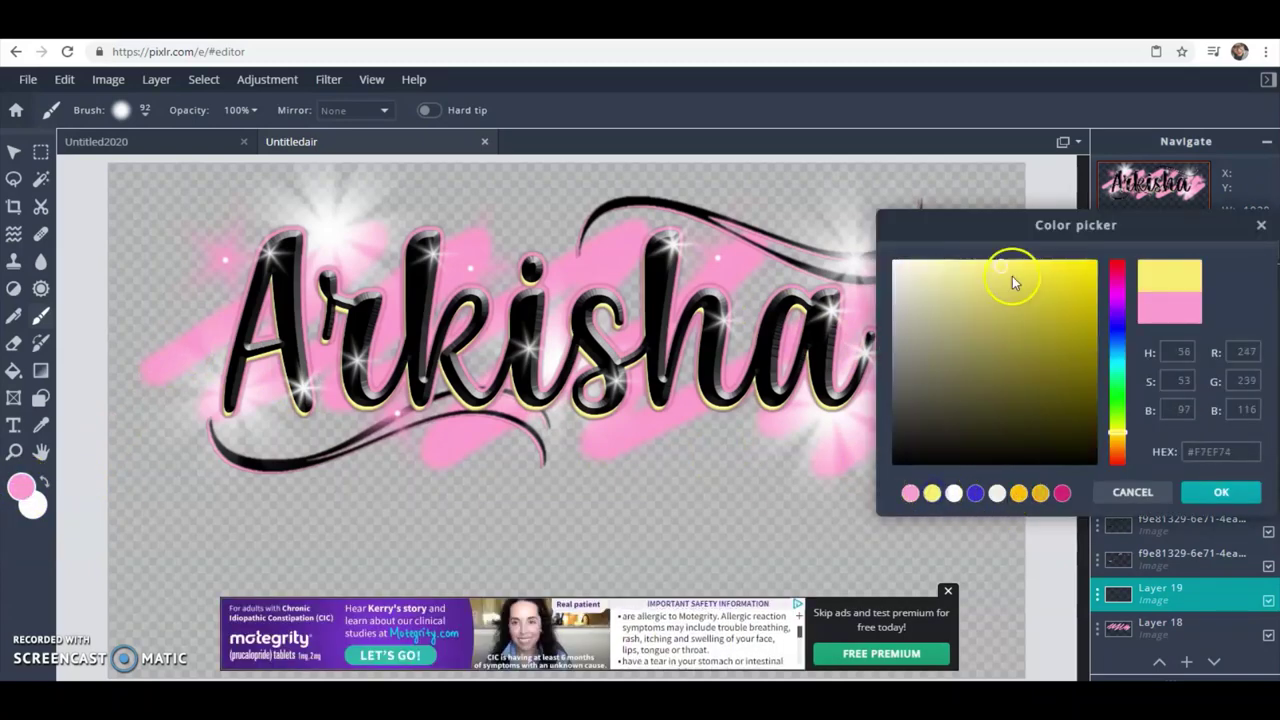
{"action": "left_click", "coordinate": [1030, 271]}
{"action": "left_click", "coordinate": [1208, 491]}
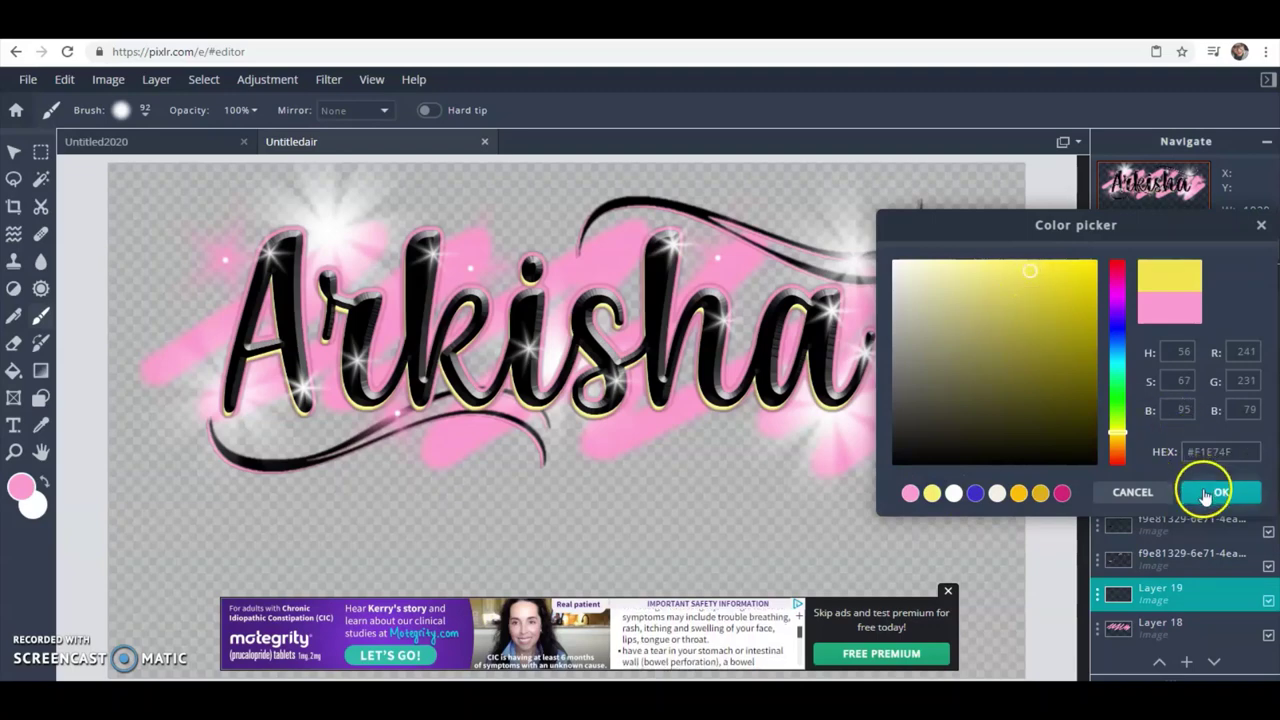
Step: Increase the brush size to 110 px and paint diagonal yellow strokes between the pink ones across the whole name
{"action": "left_click", "coordinate": [121, 110]}
{"action": "left_click_drag", "start_coordinate": [177, 168], "coordinate": [188, 170]}
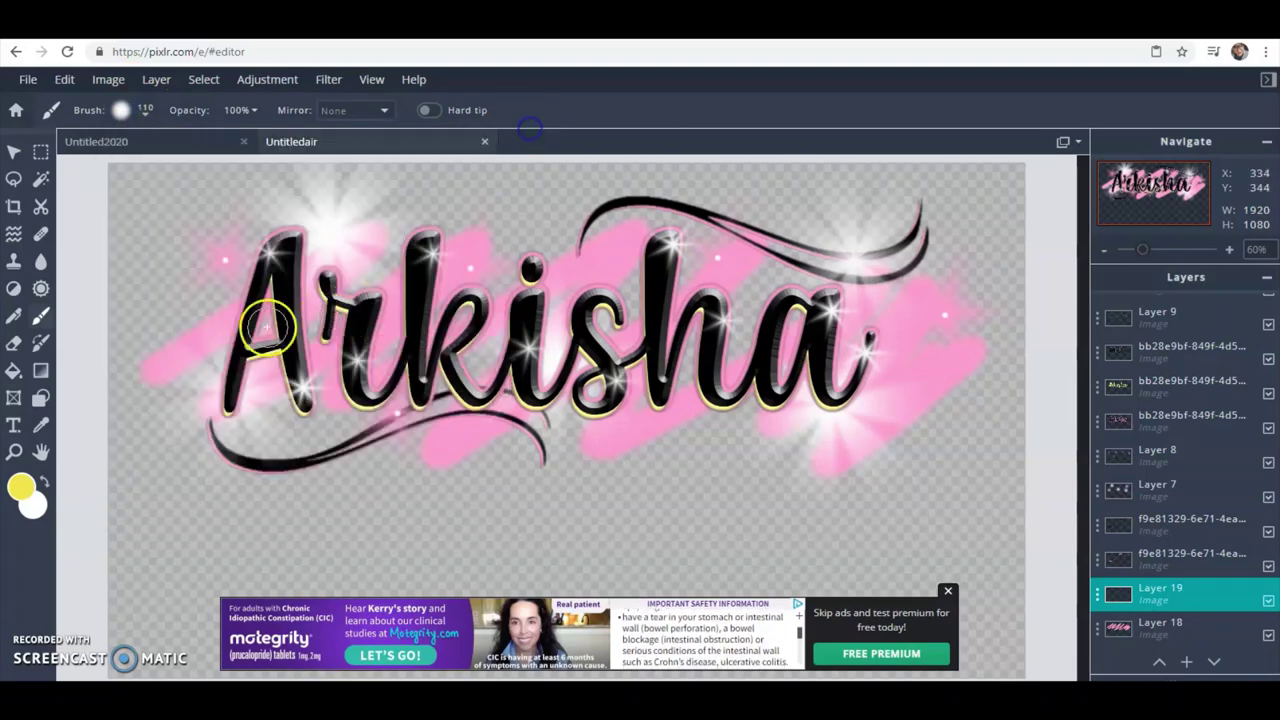
{"action": "mouse_move", "coordinate": [150, 298]}
{"action": "left_mouse_down"}
{"action": "mouse_move", "coordinate": [317, 206]}
{"action": "mouse_move", "coordinate": [358, 199]}
{"action": "left_mouse_up"}
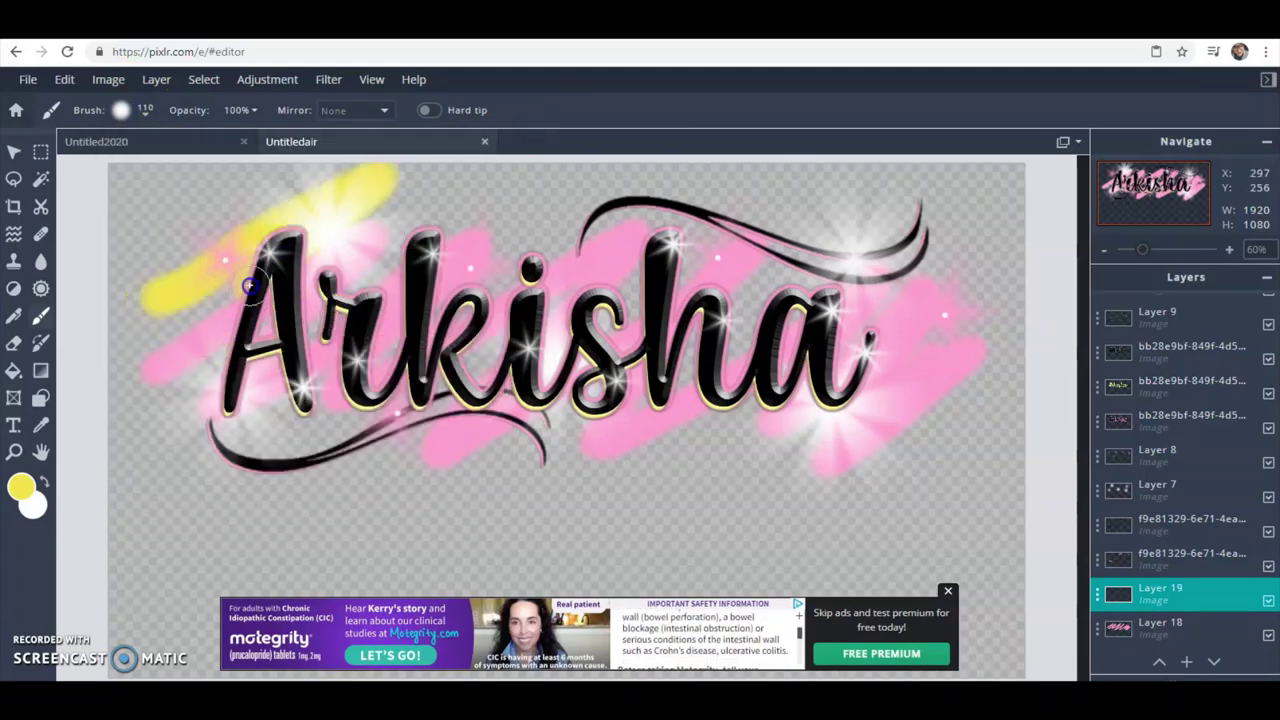
{"action": "mouse_move", "coordinate": [250, 286]}
{"action": "left_mouse_down"}
{"action": "mouse_move", "coordinate": [470, 215]}
{"action": "mouse_move", "coordinate": [354, 302]}
{"action": "mouse_move", "coordinate": [292, 400]}
{"action": "mouse_move", "coordinate": [443, 315]}
{"action": "mouse_move", "coordinate": [531, 243]}
{"action": "mouse_move", "coordinate": [397, 430]}
{"action": "mouse_move", "coordinate": [408, 435]}
{"action": "mouse_move", "coordinate": [689, 243]}
{"action": "mouse_move", "coordinate": [536, 319]}
{"action": "mouse_move", "coordinate": [456, 386]}
{"action": "mouse_move", "coordinate": [740, 248]}
{"action": "mouse_move", "coordinate": [584, 367]}
{"action": "mouse_move", "coordinate": [550, 431]}
{"action": "mouse_move", "coordinate": [830, 249]}
{"action": "mouse_move", "coordinate": [739, 358]}
{"action": "mouse_move", "coordinate": [928, 261]}
{"action": "mouse_move", "coordinate": [733, 493]}
{"action": "mouse_move", "coordinate": [742, 473]}
{"action": "mouse_move", "coordinate": [702, 449]}
{"action": "left_mouse_up"}
{"action": "left_click_drag", "start_coordinate": [737, 375], "coordinate": [587, 421]}
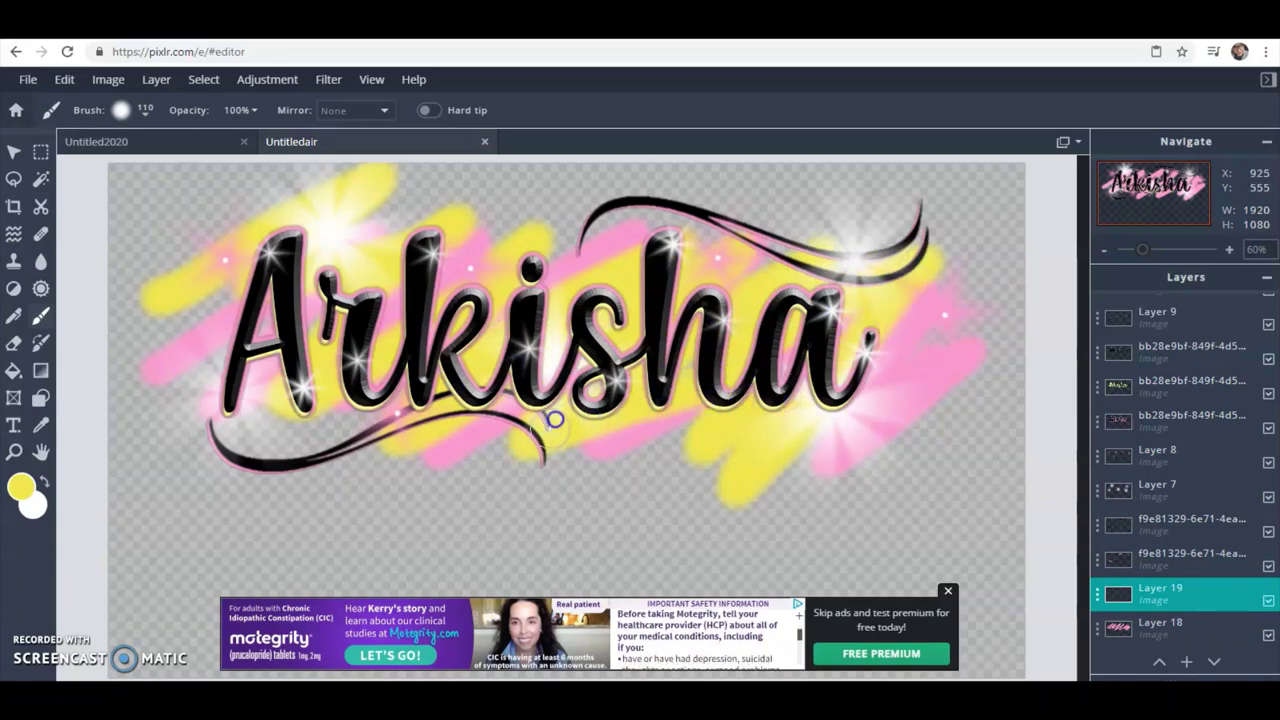
{"action": "mouse_move", "coordinate": [362, 409]}
{"action": "left_mouse_down"}
{"action": "mouse_move", "coordinate": [257, 451]}
{"action": "mouse_move", "coordinate": [223, 420]}
{"action": "mouse_move", "coordinate": [163, 434]}
{"action": "mouse_move", "coordinate": [256, 337]}
{"action": "left_mouse_up"}
{"action": "left_click_drag", "start_coordinate": [300, 260], "coordinate": [137, 334]}
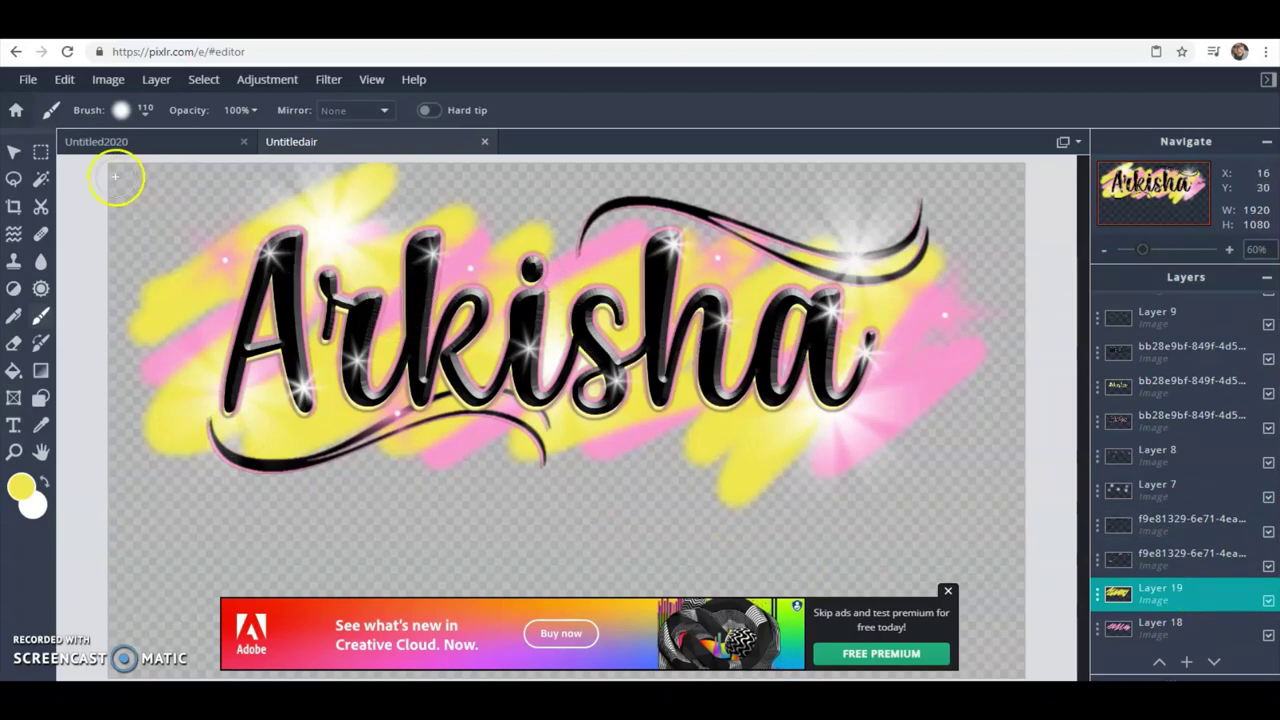
Step: Scale the yellow strokes layer with fixed aspect to about 1742 × 739 px, with its edge at X 19
{"action": "left_click", "coordinate": [14, 152]}
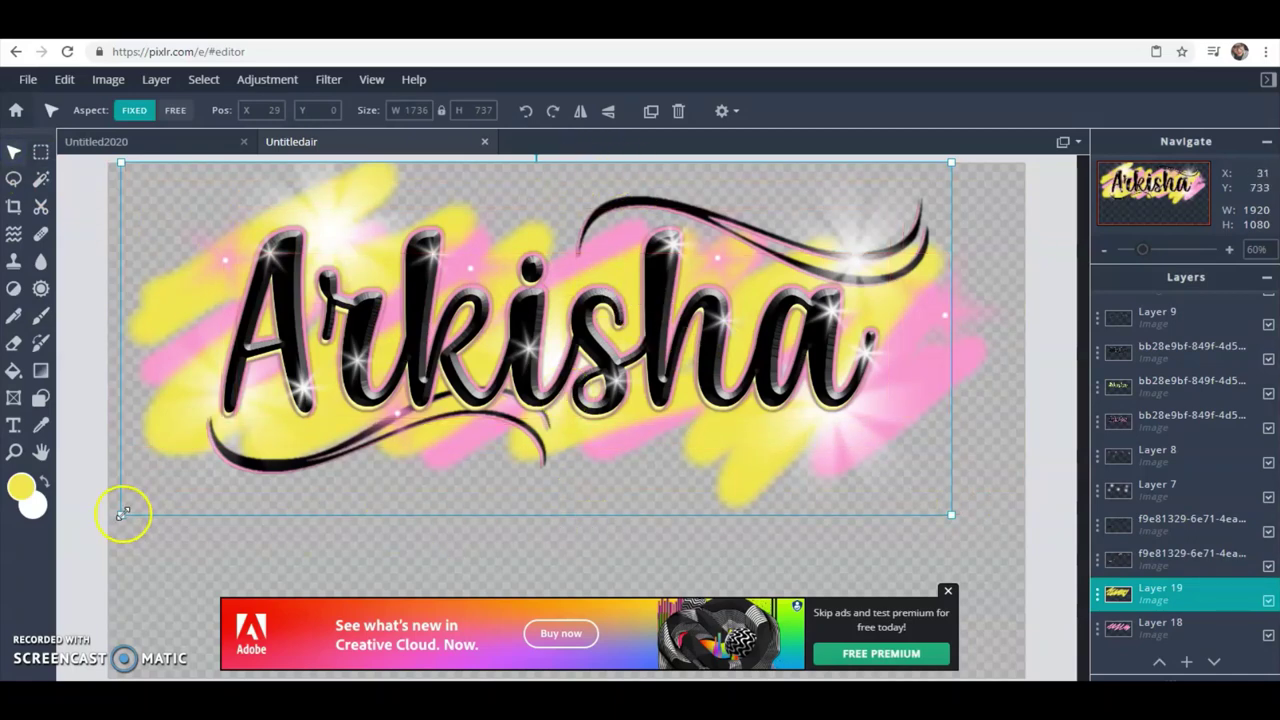
{"action": "left_click_drag", "start_coordinate": [123, 514], "coordinate": [120, 548]}
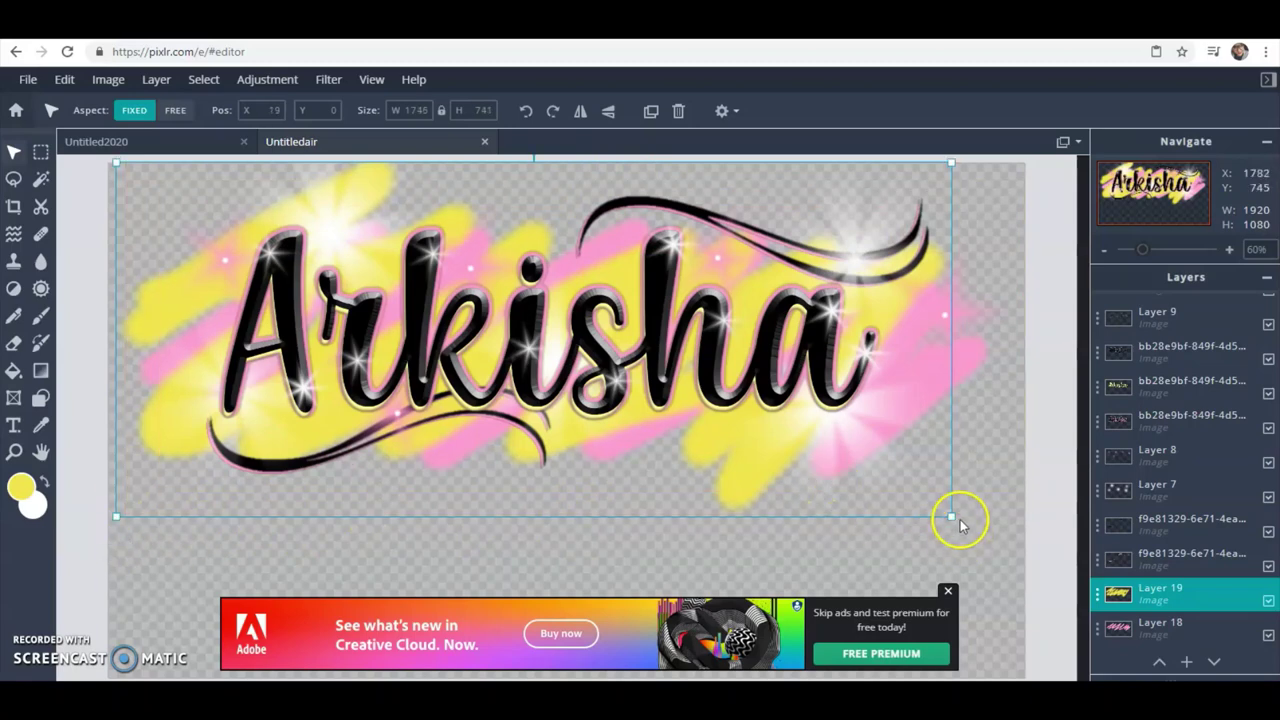
{"action": "left_click_drag", "start_coordinate": [952, 516], "coordinate": [970, 544]}
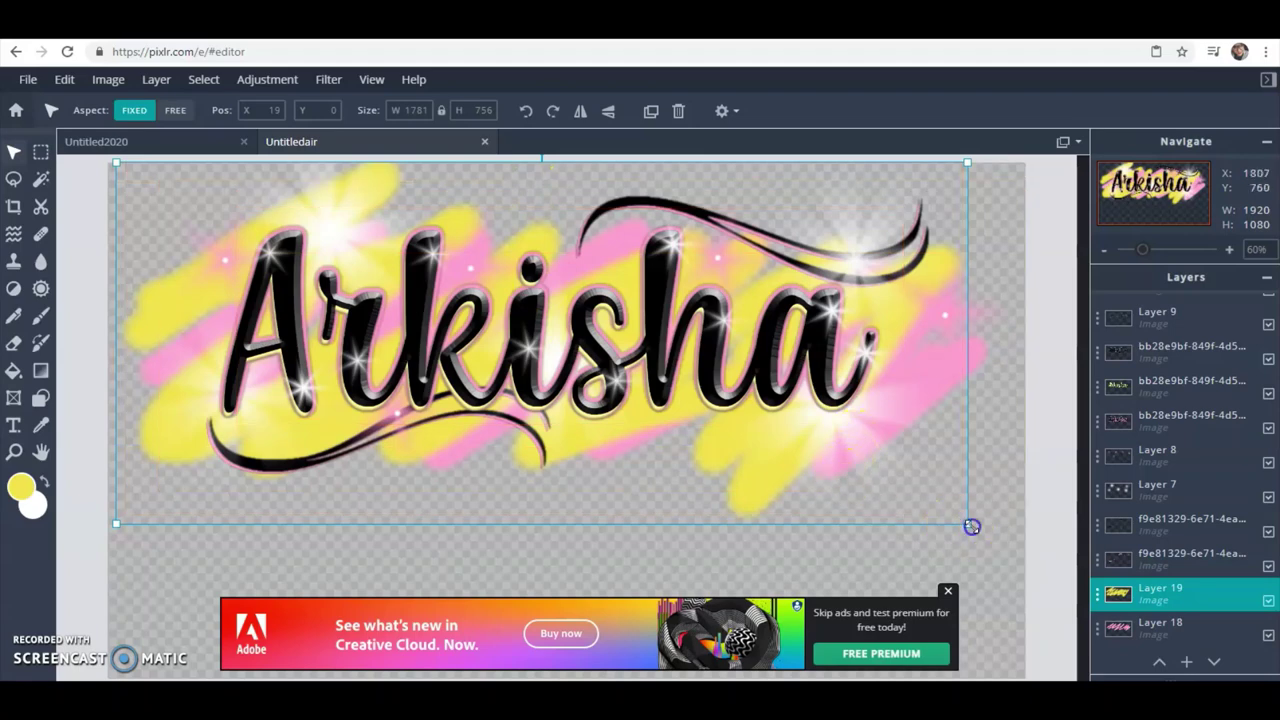
{"action": "left_click_drag", "start_coordinate": [972, 526], "coordinate": [954, 517]}
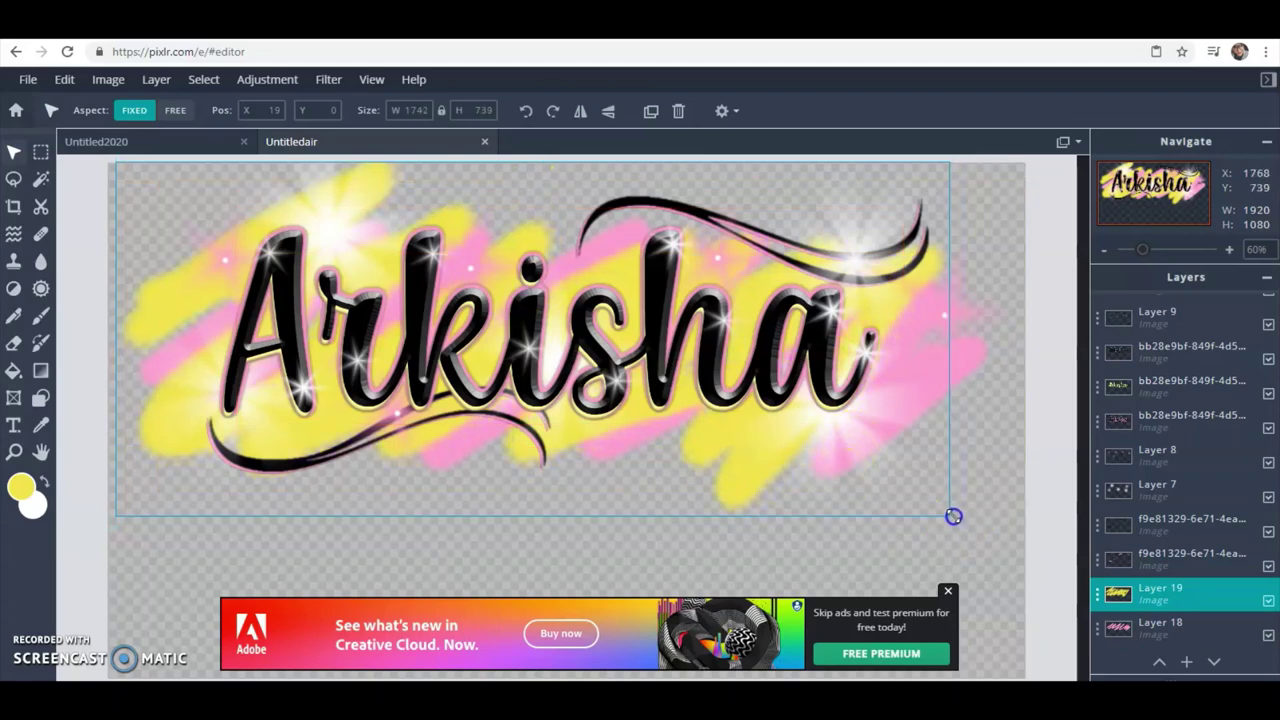
Step: Switch the arrange aspect to free and select the yellow strokes layer for resizing
{"action": "left_click", "coordinate": [1203, 616]}
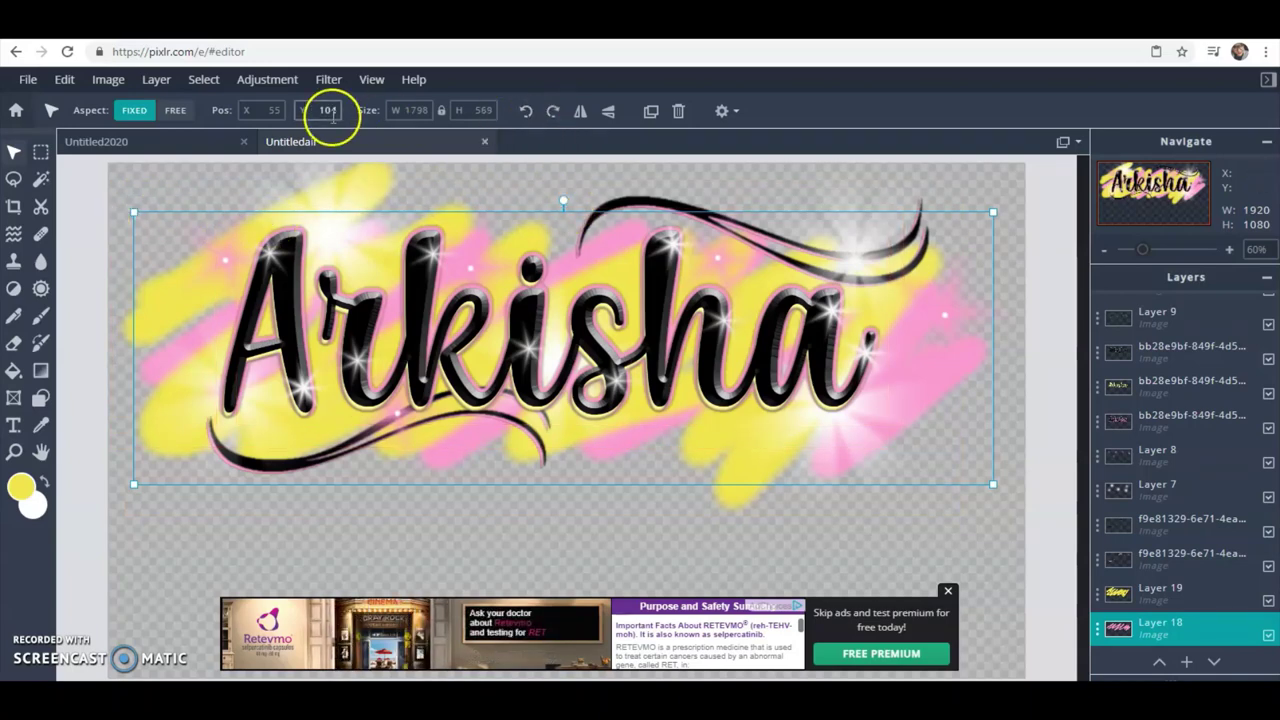
{"action": "left_click", "coordinate": [175, 110]}
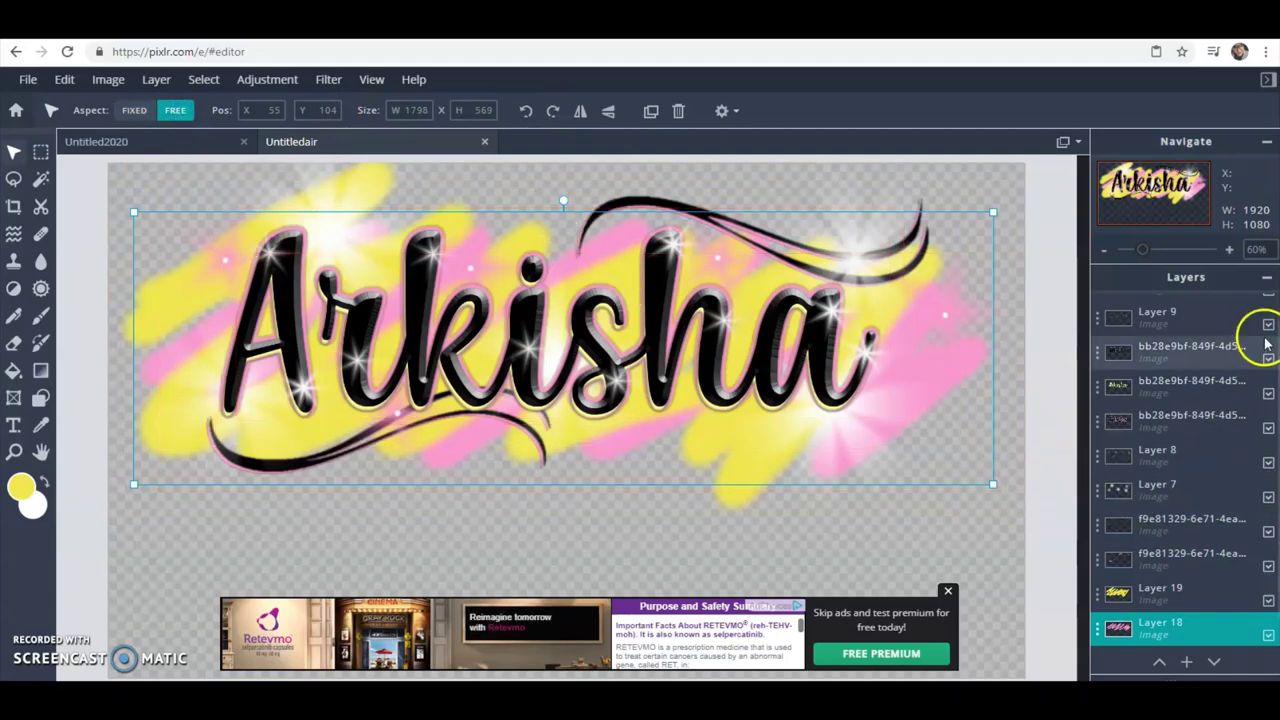
{"action": "left_click", "coordinate": [1186, 598]}
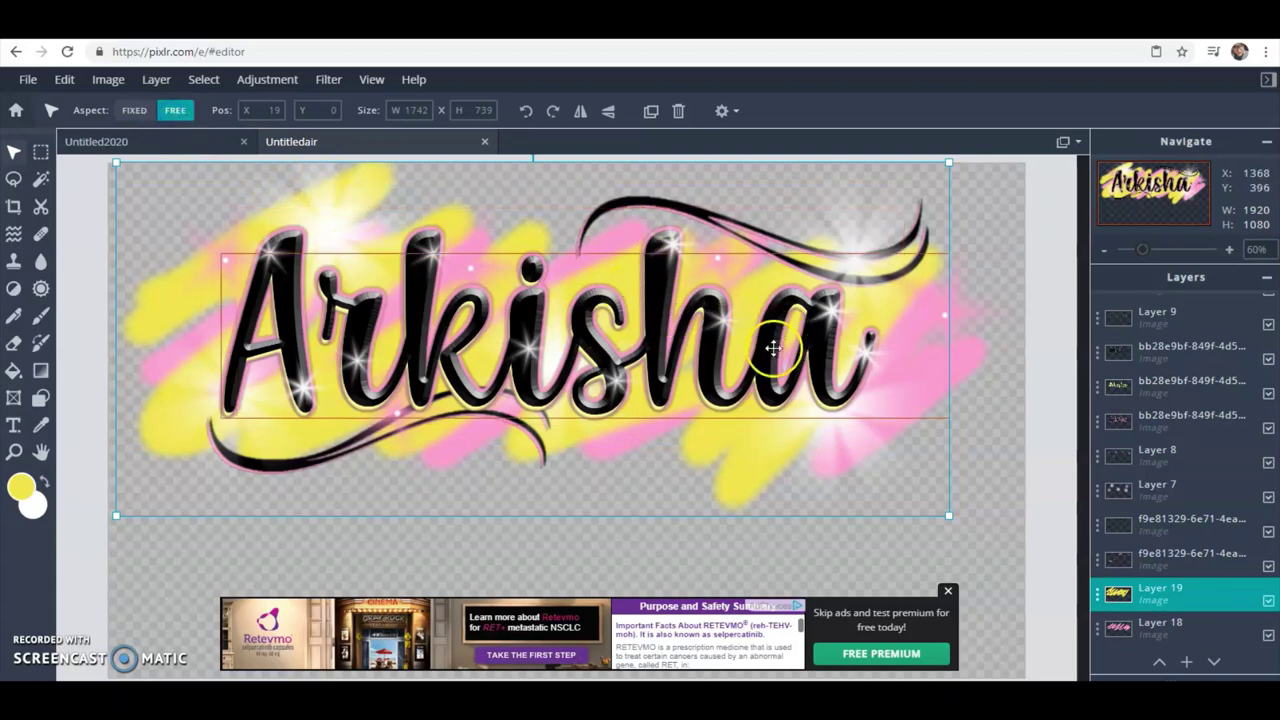
Step: Try stretching the yellow lettering outline layer upwards to about 1620 × 590 px, and undo the stretch
{"action": "left_click", "coordinate": [167, 416]}
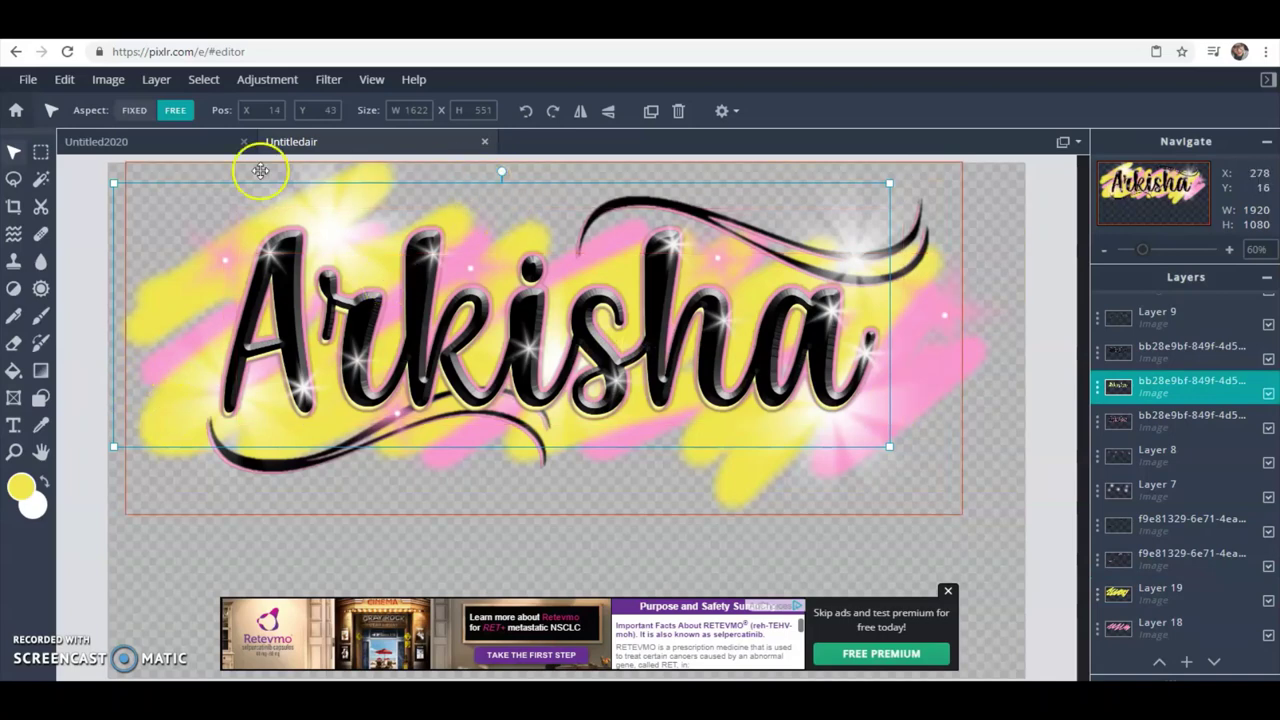
{"action": "left_click_drag", "start_coordinate": [113, 183], "coordinate": [116, 168]}
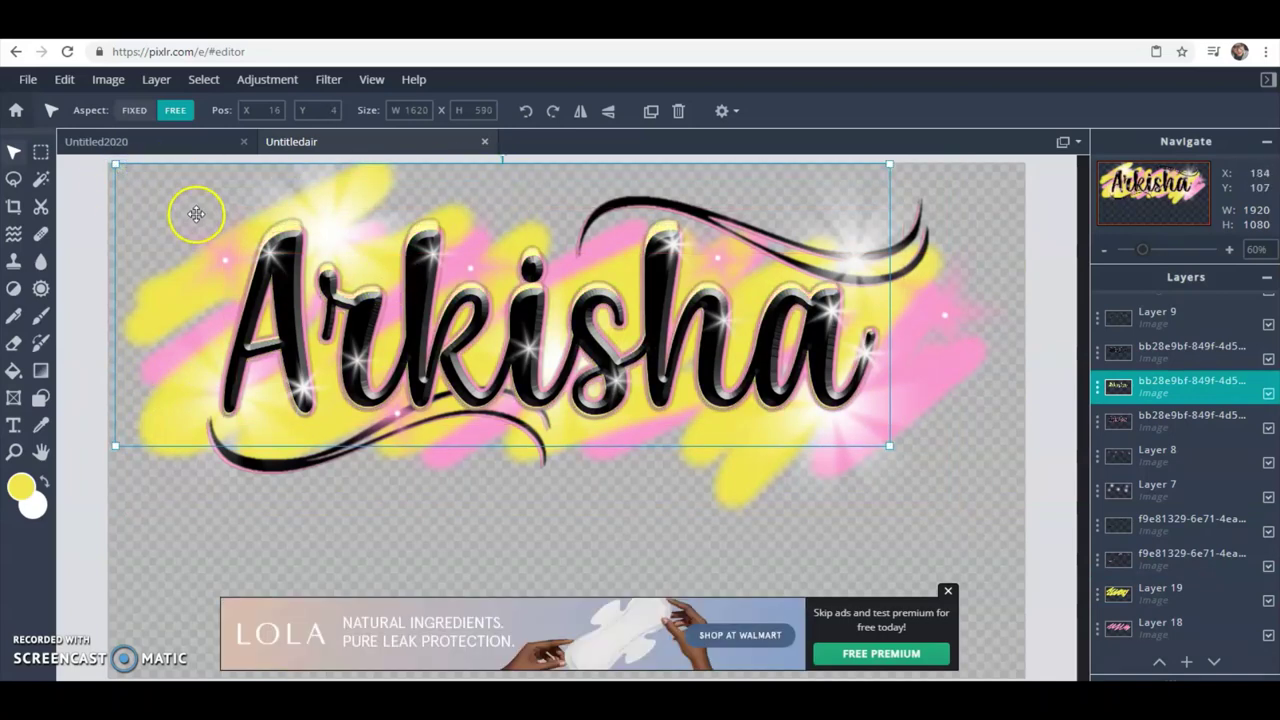
{"action": "key", "text": "ctrl+z"}
Step: Stretch the yellow strokes layer freely upwards and downwards to about 1748 × 866 px so it extends below the name
{"action": "left_click", "coordinate": [1215, 592]}
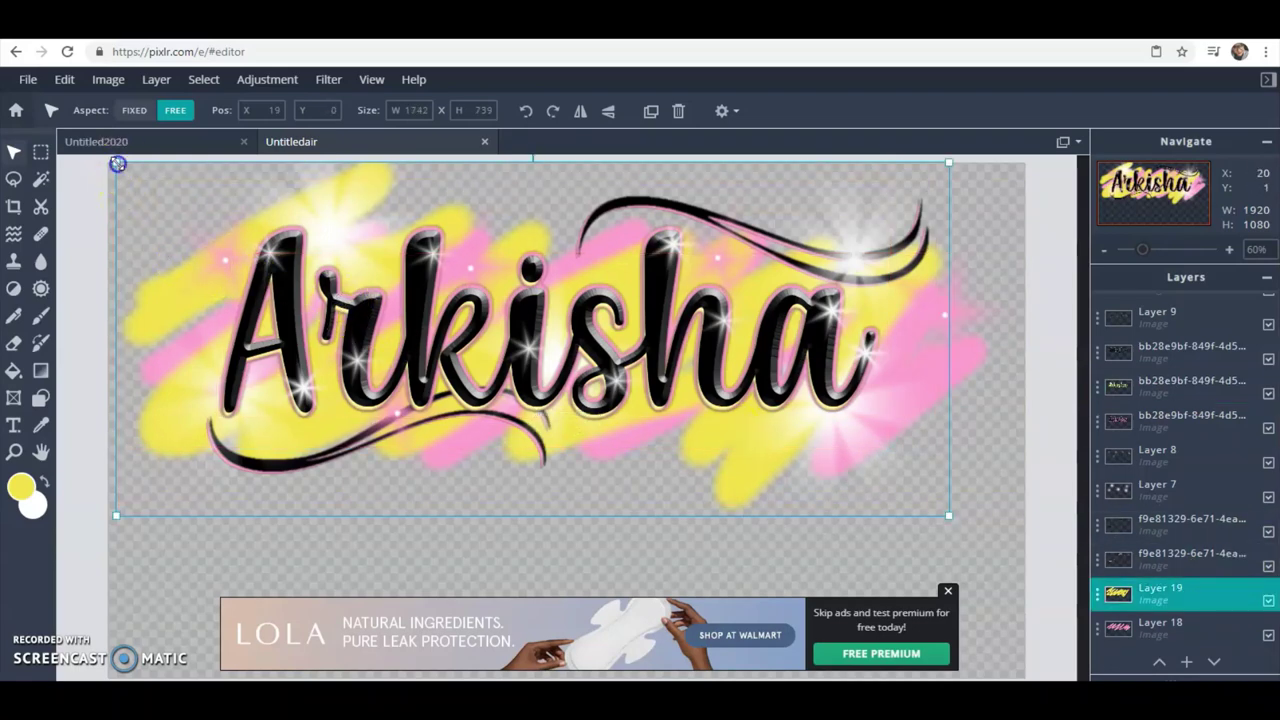
{"action": "left_click_drag", "start_coordinate": [117, 163], "coordinate": [119, 155]}
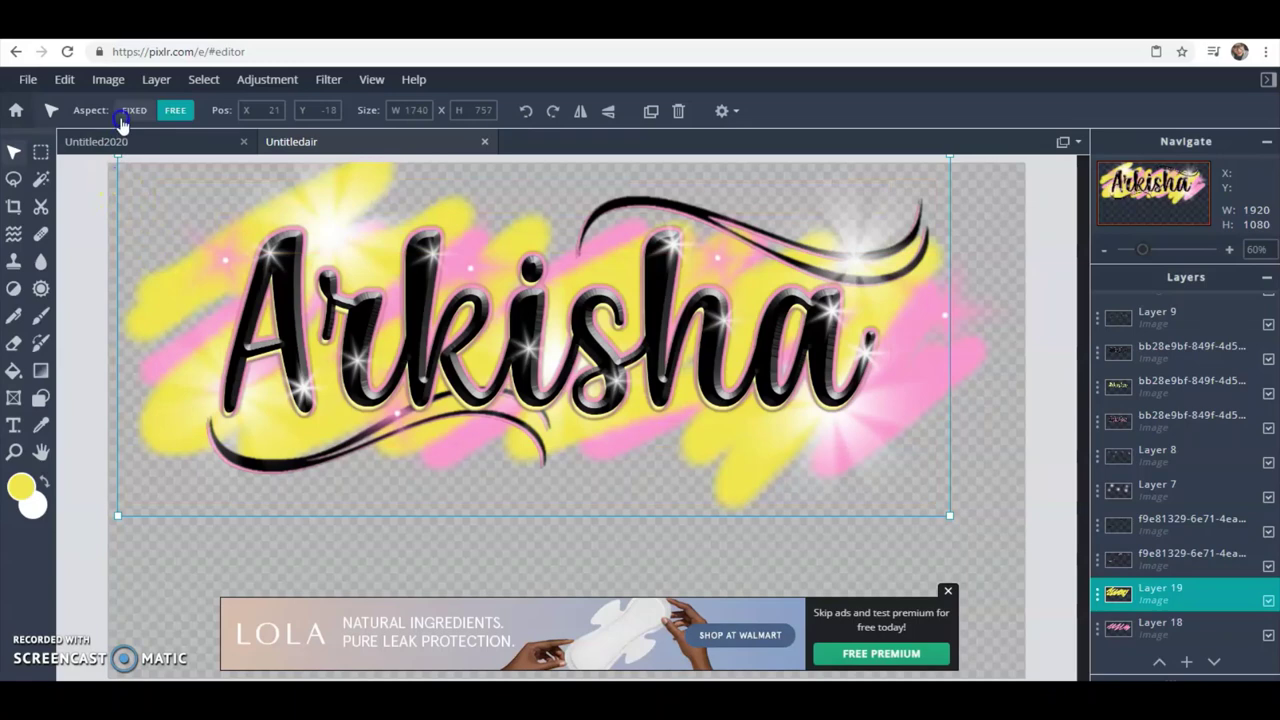
{"action": "left_click_drag", "start_coordinate": [118, 516], "coordinate": [116, 570]}
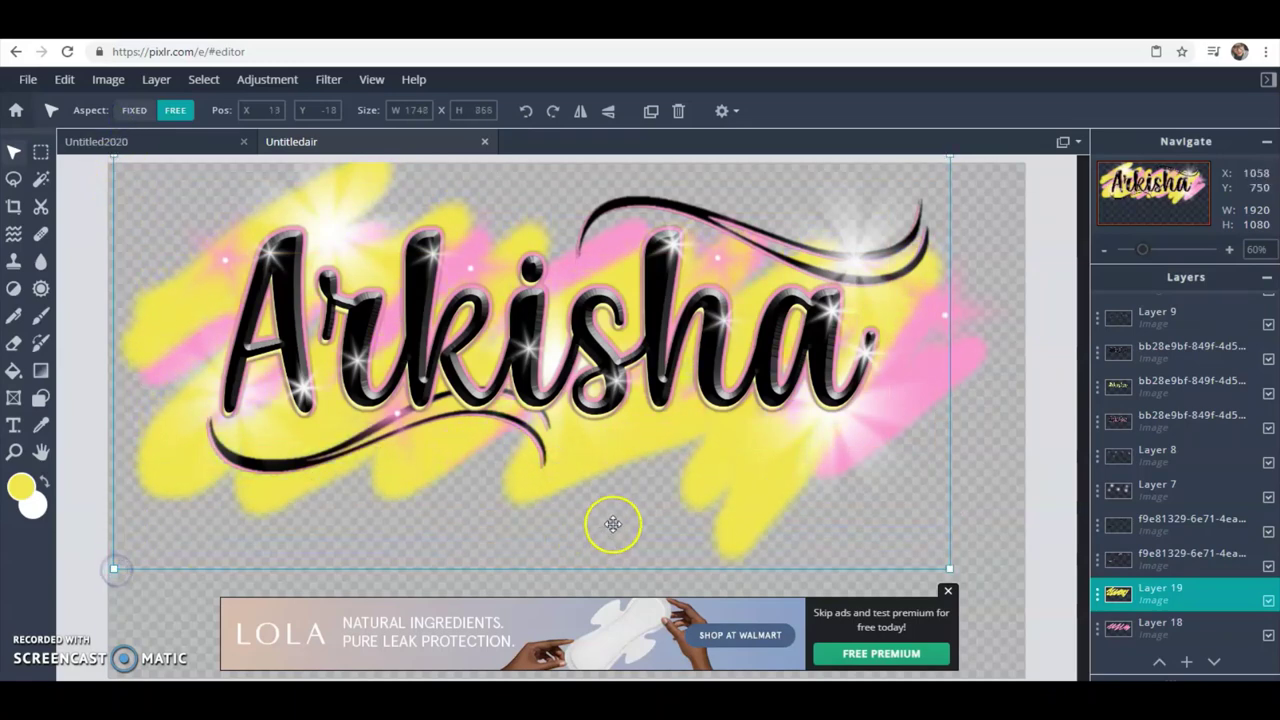
Step: Move the yellow strokes layer up and stretch it to about 1753 × 996 px, and stretch the pink strokes layer downwards to about 1808 × 843 px
{"action": "left_click_drag", "start_coordinate": [540, 515], "coordinate": [547, 475]}
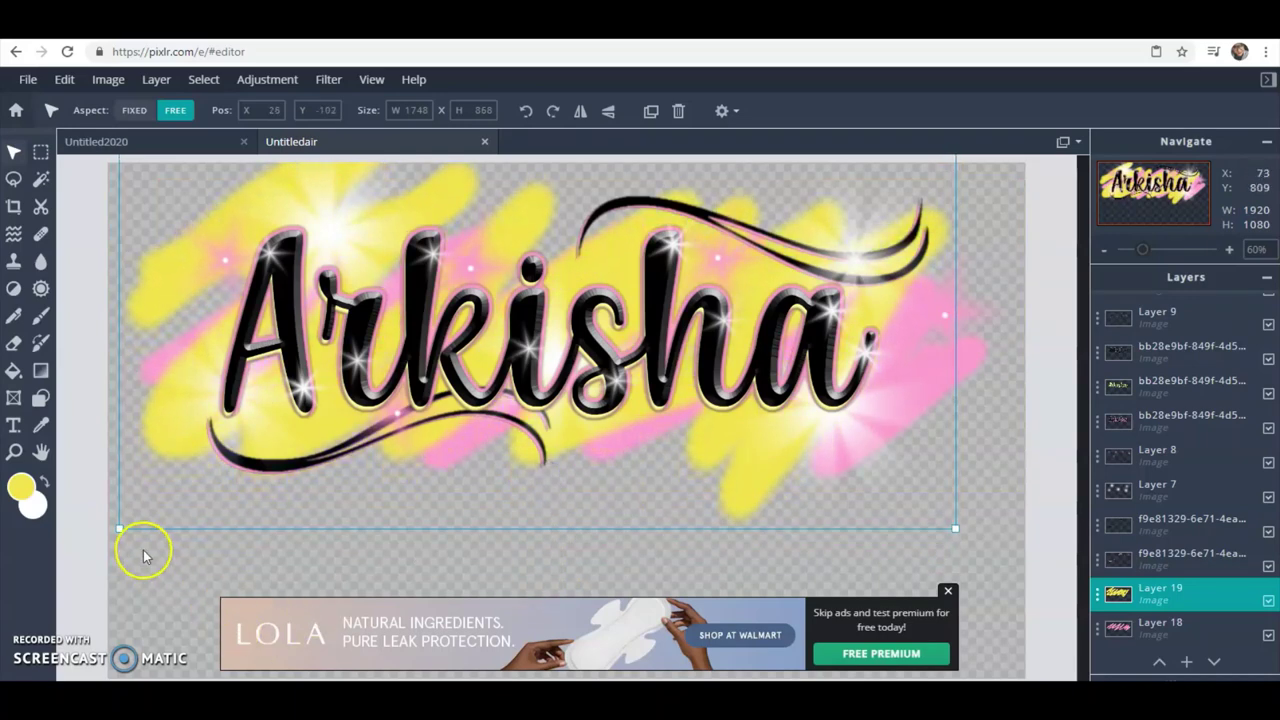
{"action": "left_click_drag", "start_coordinate": [120, 527], "coordinate": [120, 589]}
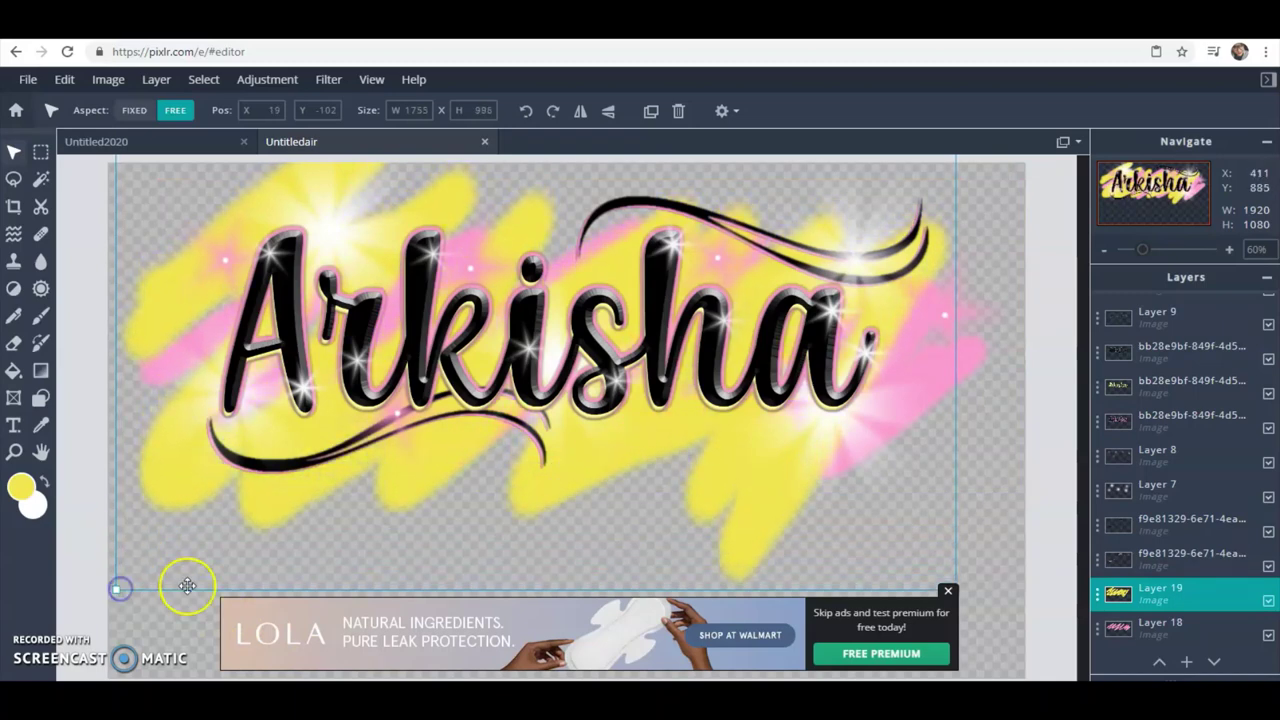
{"action": "left_click", "coordinate": [1212, 626]}
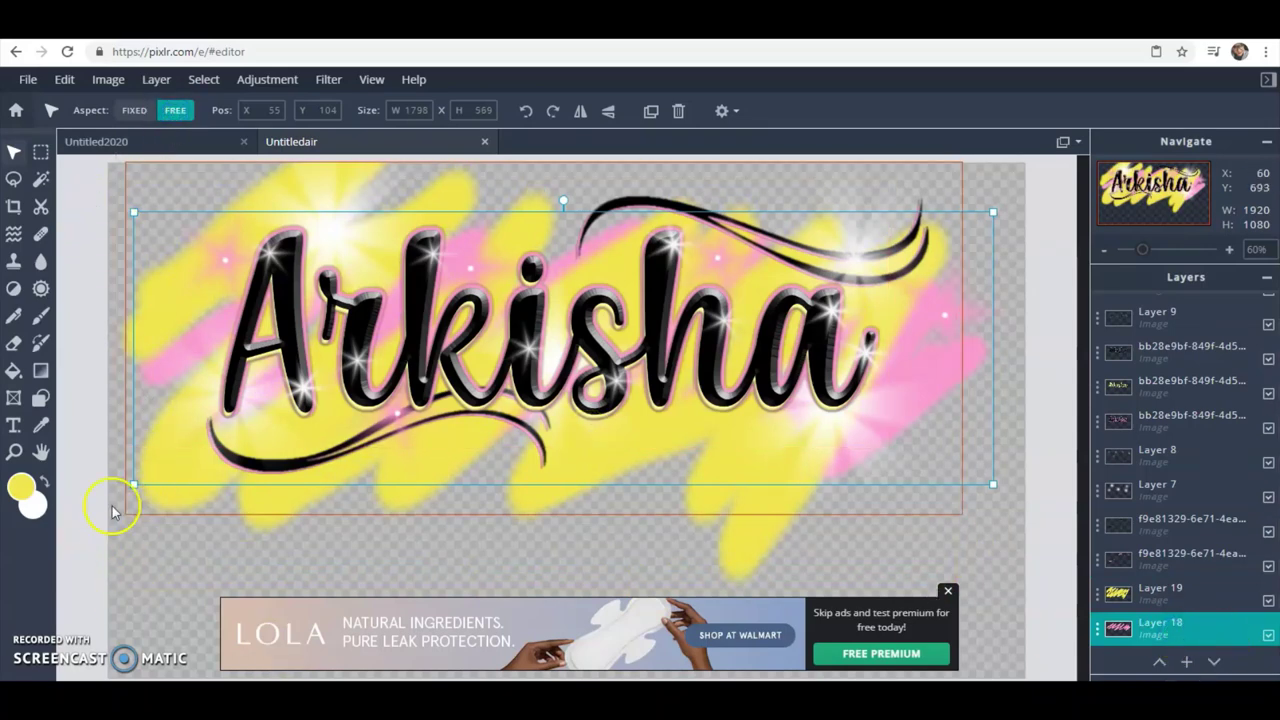
{"action": "left_click_drag", "start_coordinate": [133, 484], "coordinate": [129, 615]}
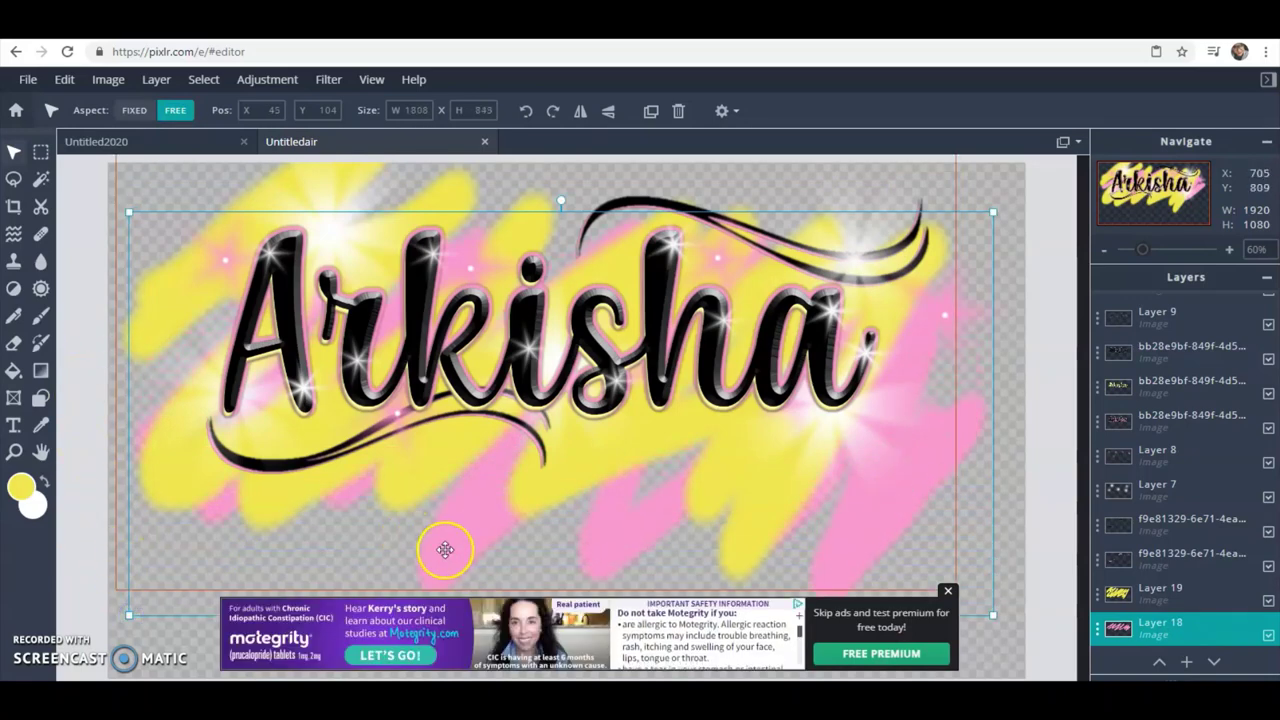
Step: Undo the accidental shift of the yellow strokes layer and lock that layer's position
{"action": "left_click_drag", "start_coordinate": [443, 543], "coordinate": [452, 511]}
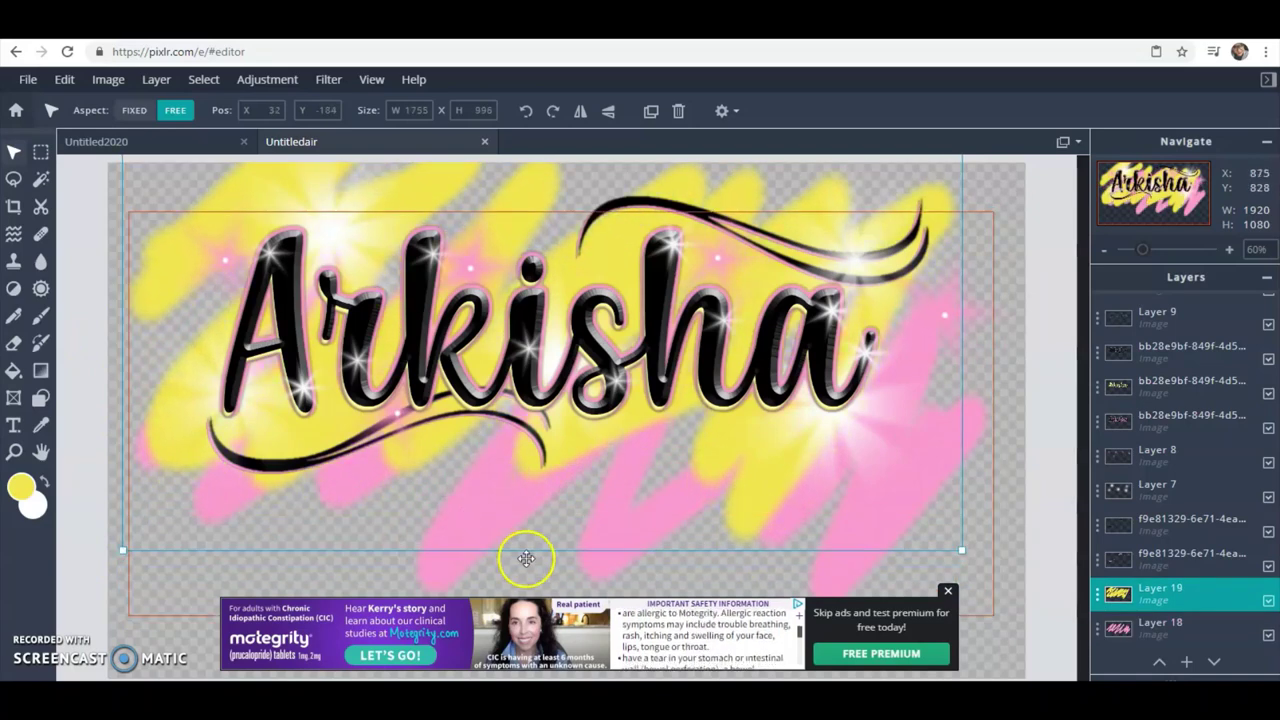
{"action": "key", "text": "ctrl+z"}
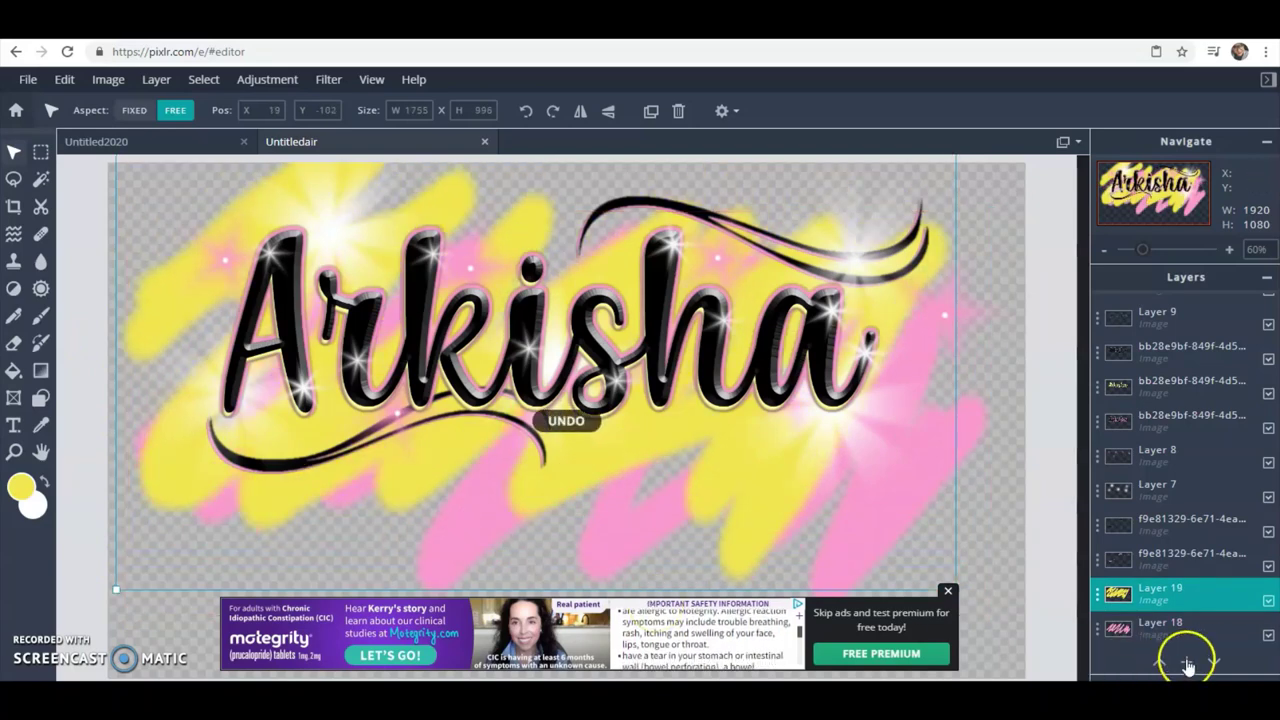
{"action": "left_click", "coordinate": [1098, 598]}
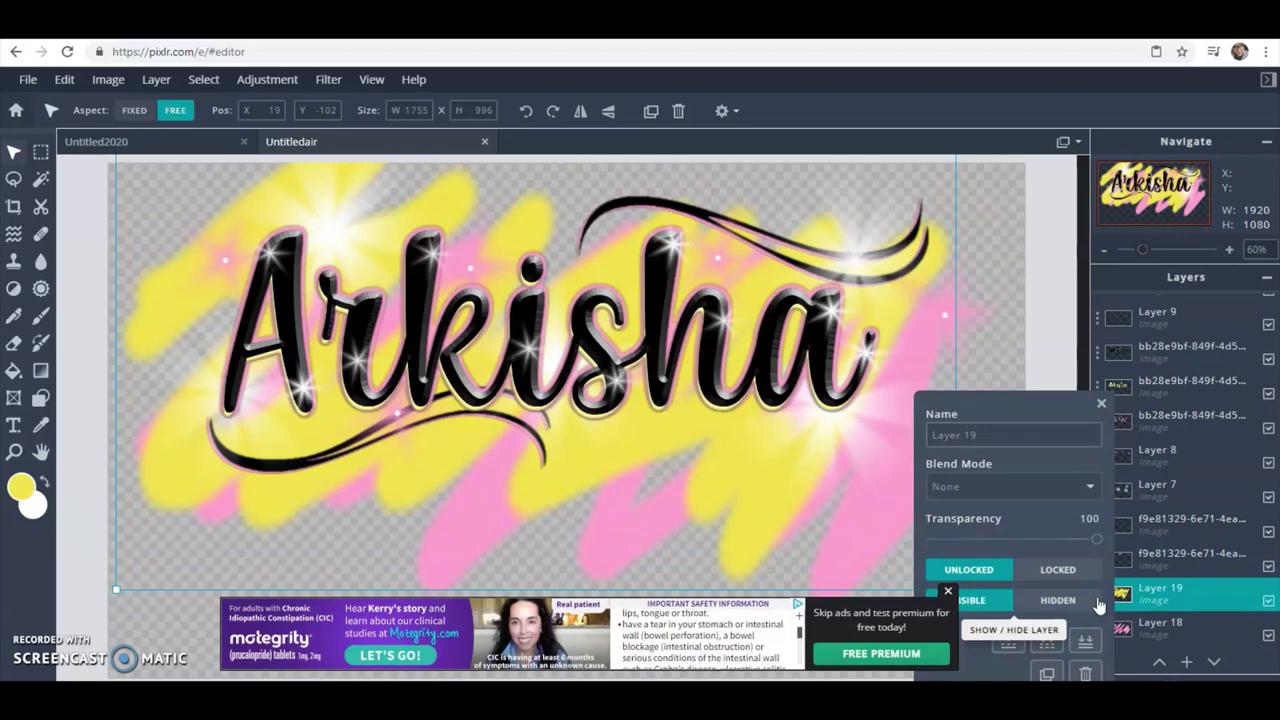
{"action": "left_click", "coordinate": [1065, 572]}
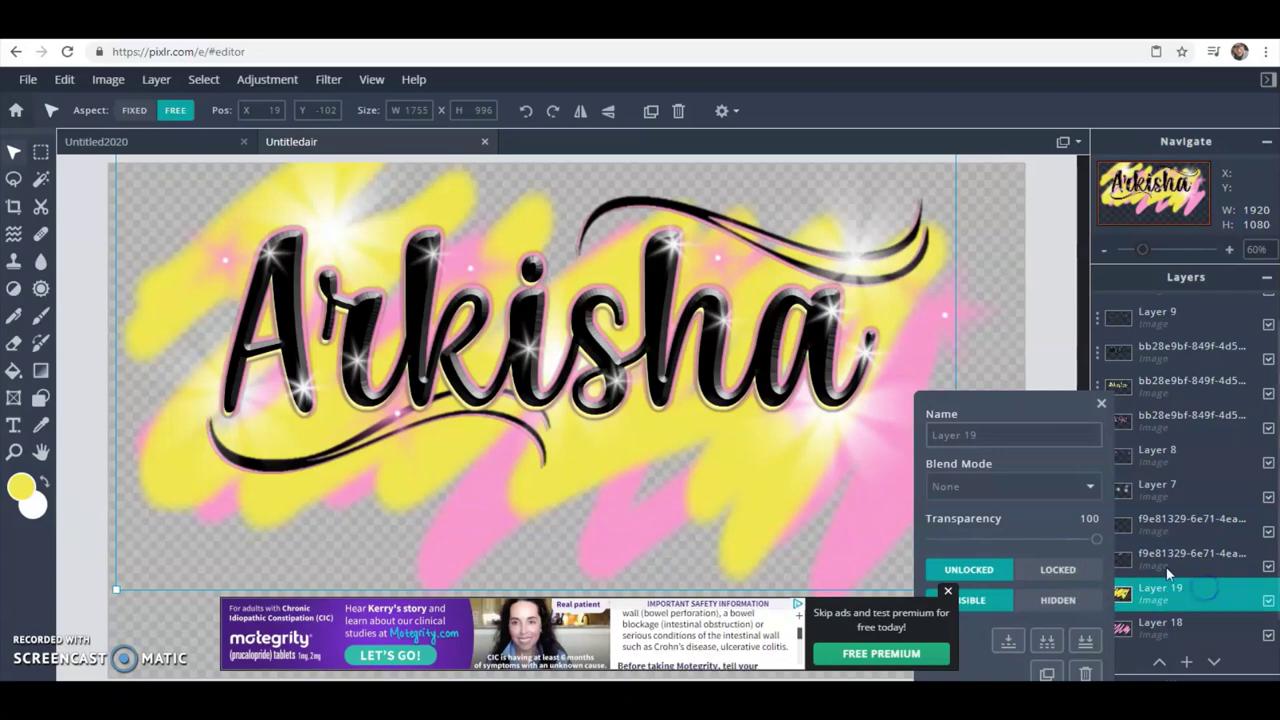
{"action": "left_click", "coordinate": [1101, 403]}
{"action": "left_click", "coordinate": [1098, 606]}
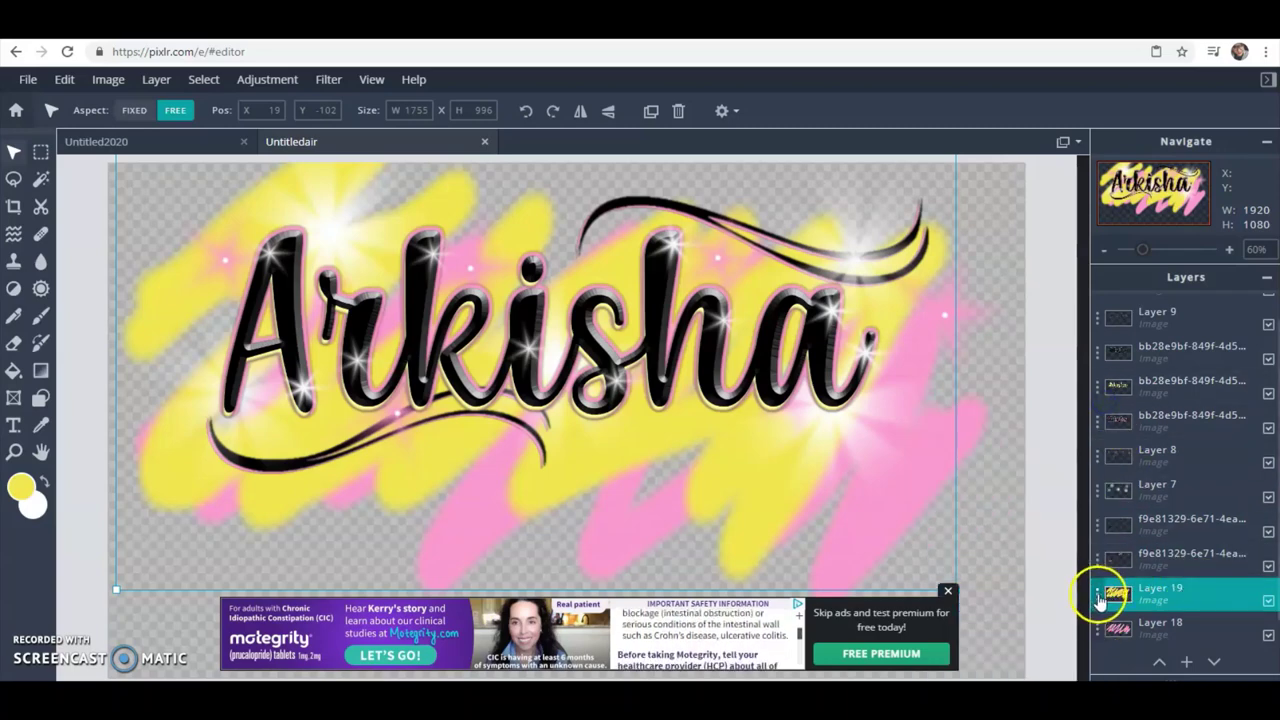
{"action": "left_click", "coordinate": [1079, 594]}
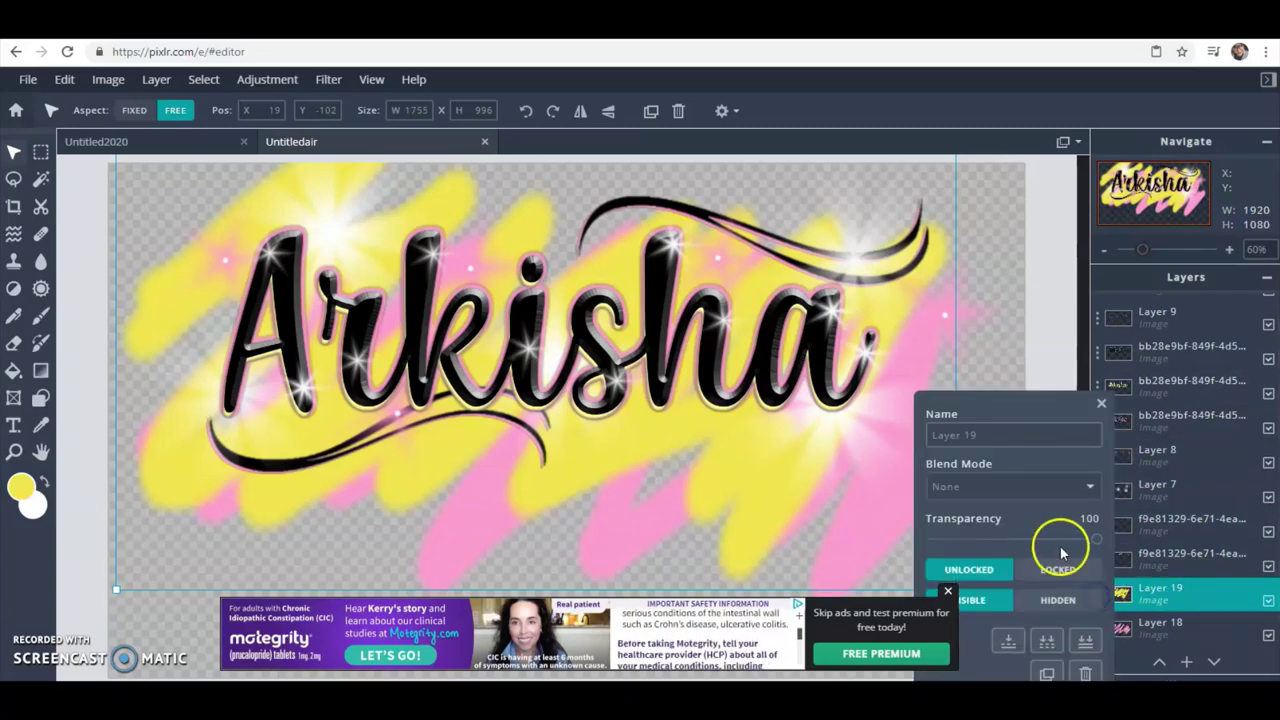
{"action": "left_click", "coordinate": [1057, 562]}
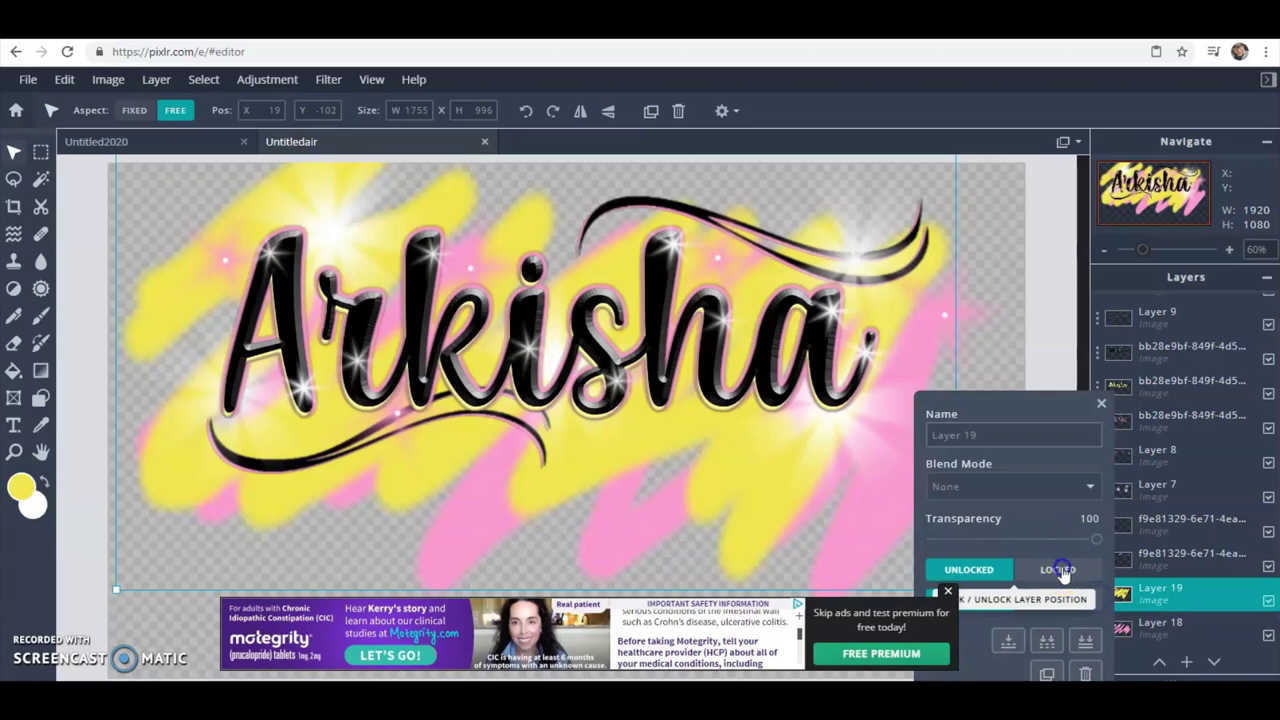
Step: Move the pink strokes layer upwards to about X 60, Y -133 and stretch it freely to about 1808 × 1048 px
{"action": "left_click", "coordinate": [1162, 620]}
{"action": "left_click", "coordinate": [465, 509]}
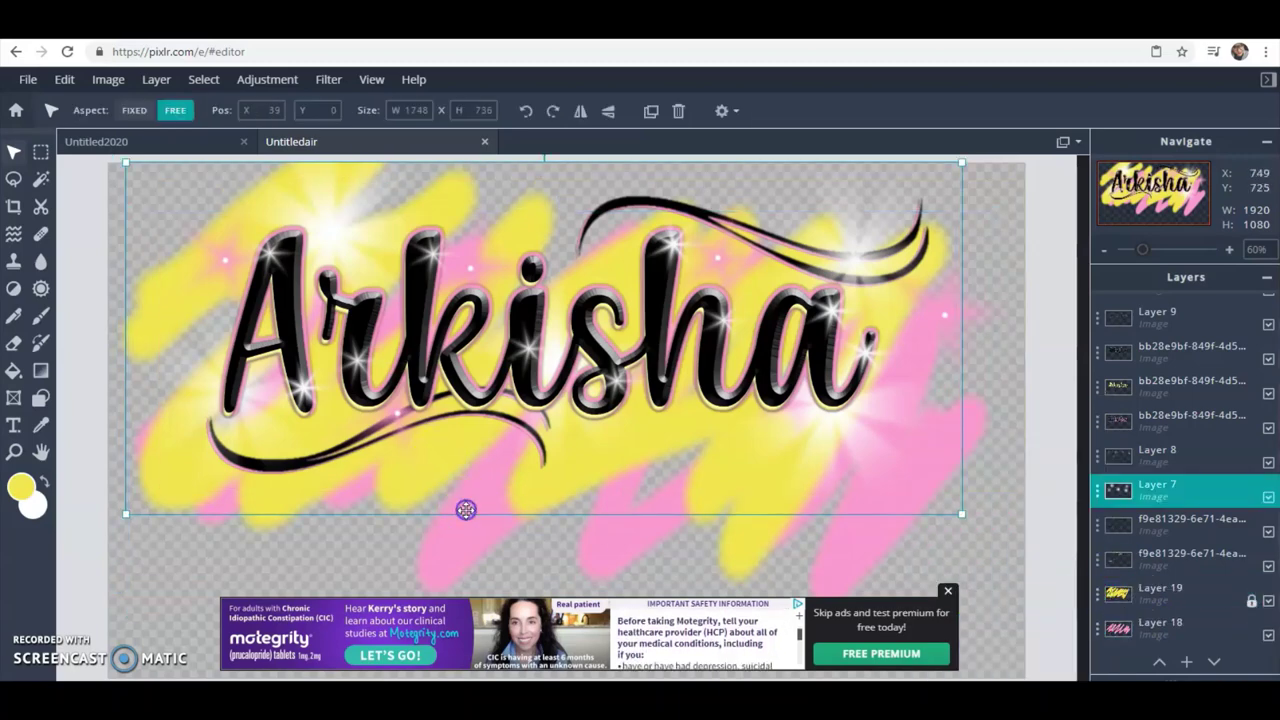
{"action": "left_click", "coordinate": [466, 530]}
{"action": "left_click_drag", "start_coordinate": [466, 534], "coordinate": [475, 440]}
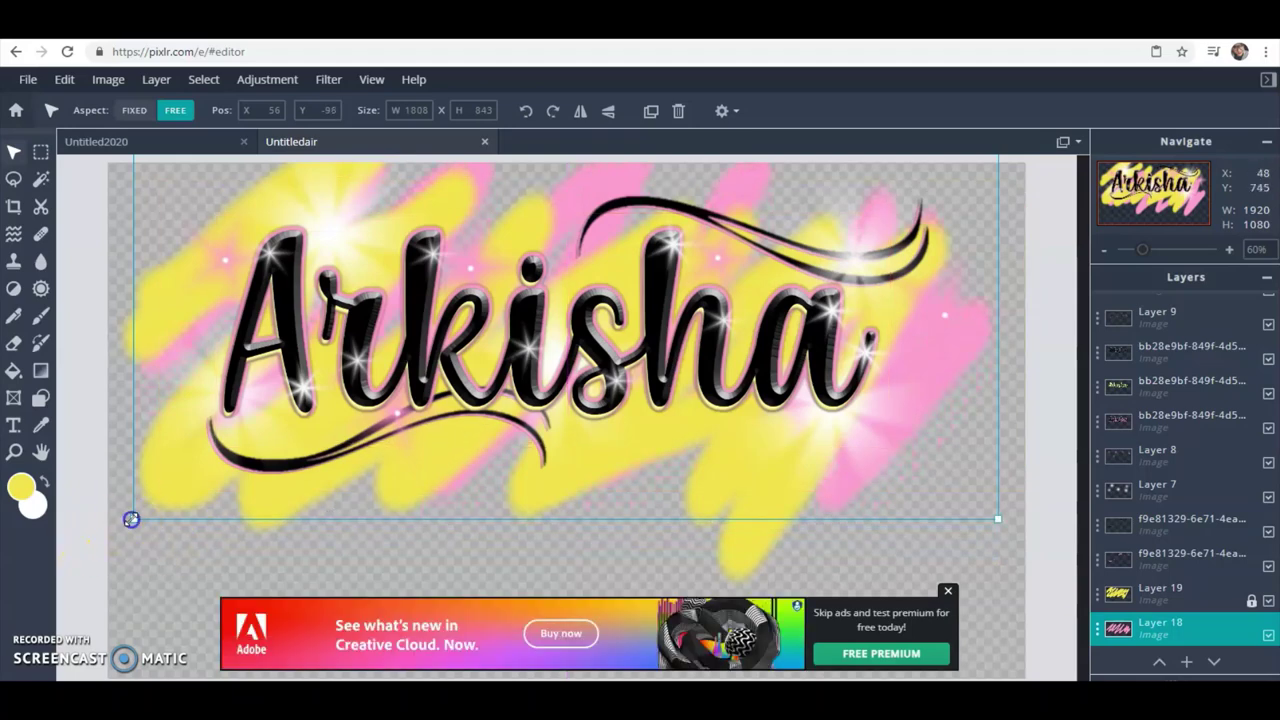
{"action": "left_click_drag", "start_coordinate": [131, 519], "coordinate": [127, 581]}
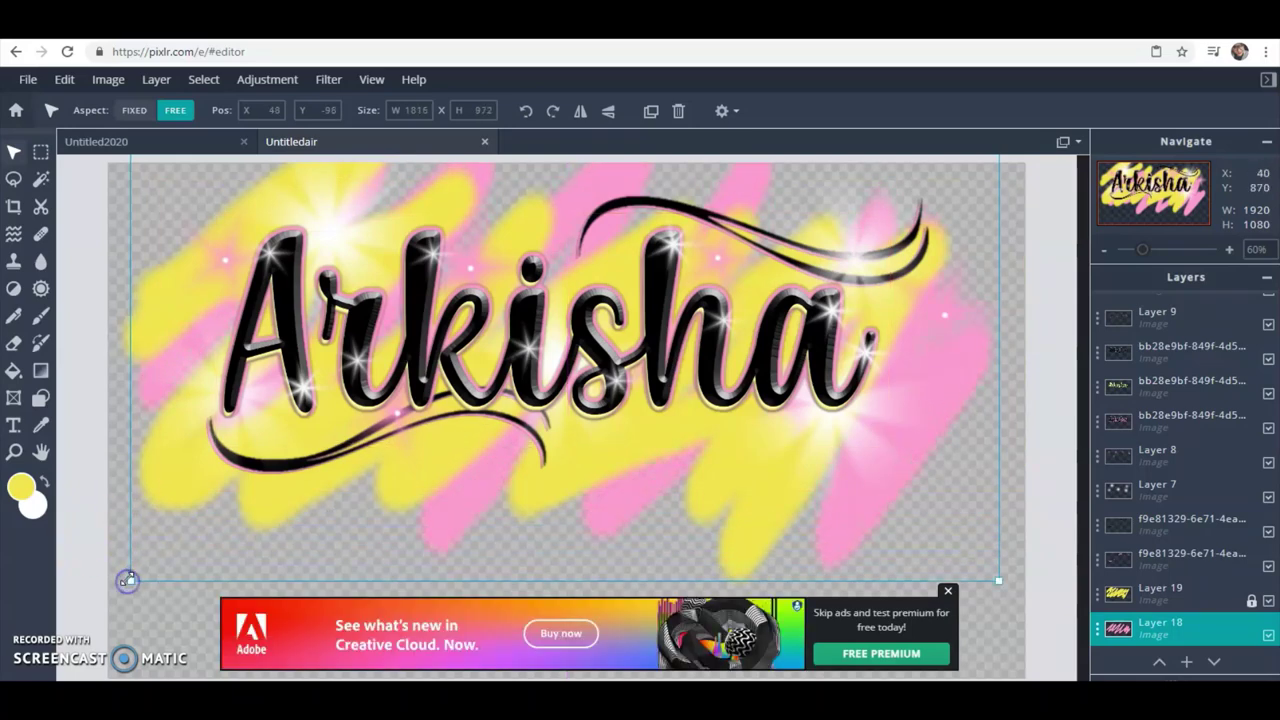
{"action": "left_click_drag", "start_coordinate": [594, 543], "coordinate": [598, 527]}
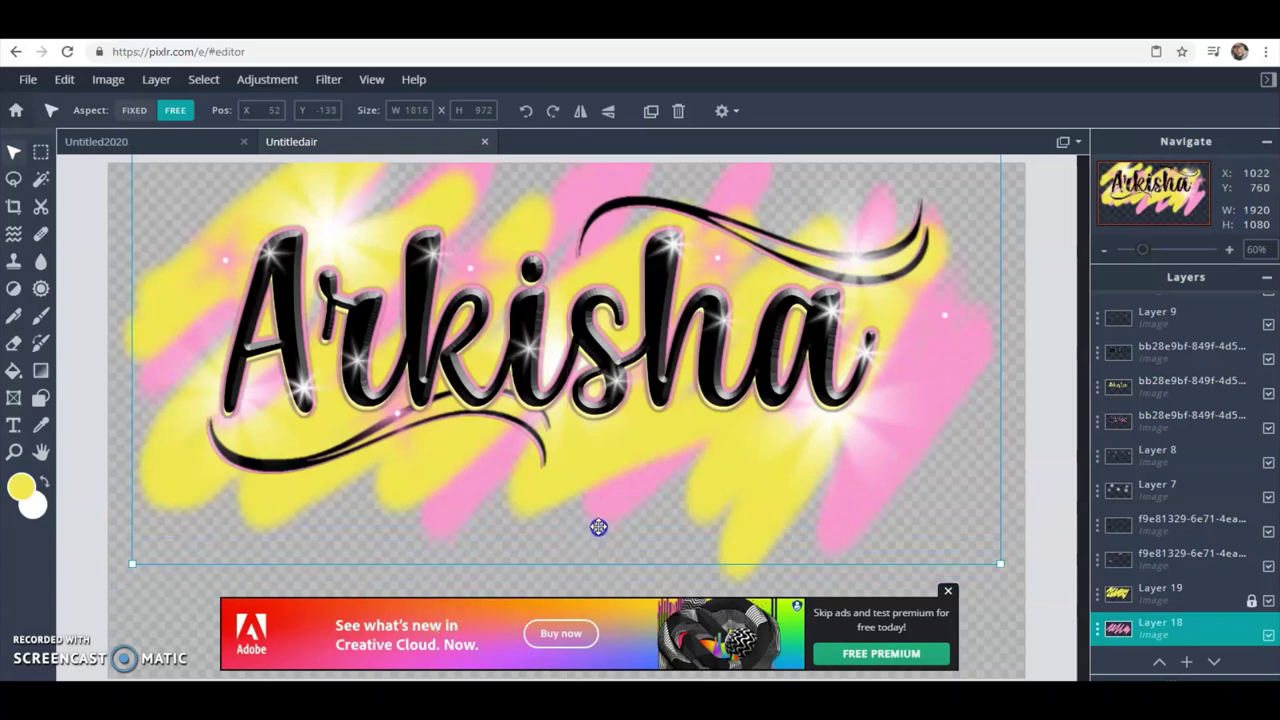
{"action": "left_click_drag", "start_coordinate": [131, 563], "coordinate": [133, 598]}
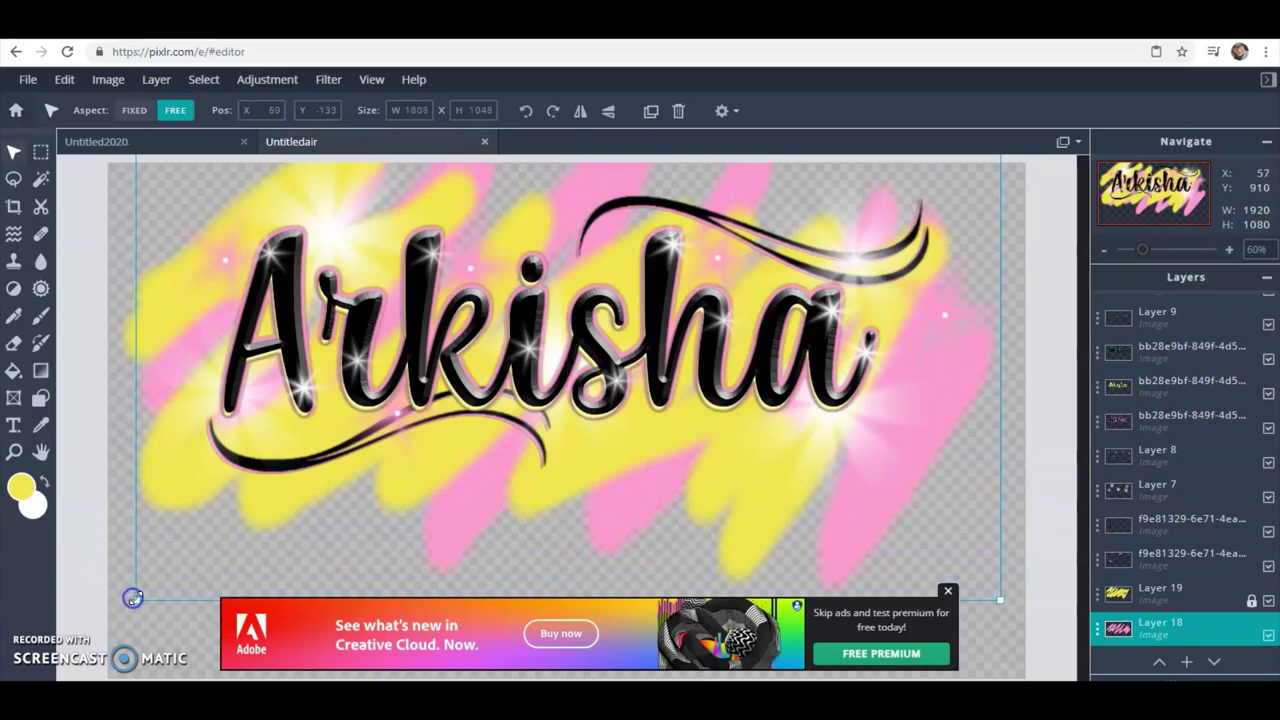
{"action": "left_click", "coordinate": [912, 480]}
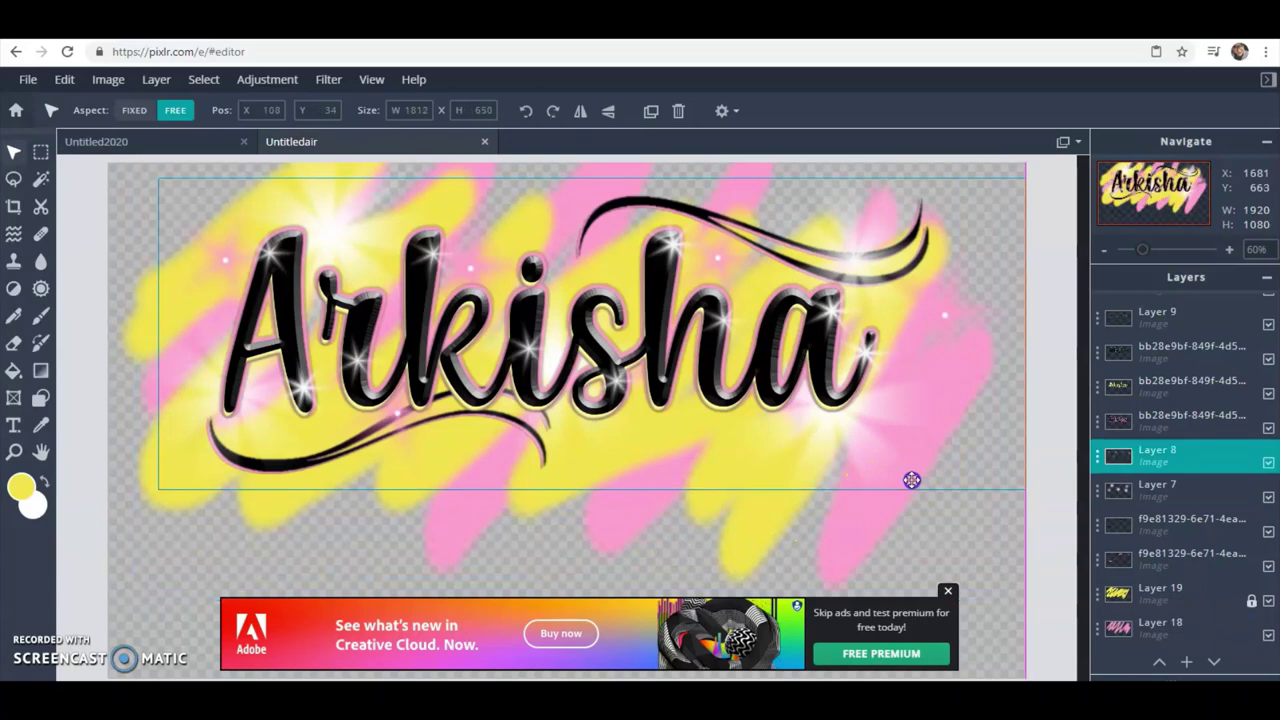
Step: On the pink strokes layer, sample the strokes' pink and paint with a soft size 110 brush above the end of the name
{"action": "left_click", "coordinate": [1190, 628]}
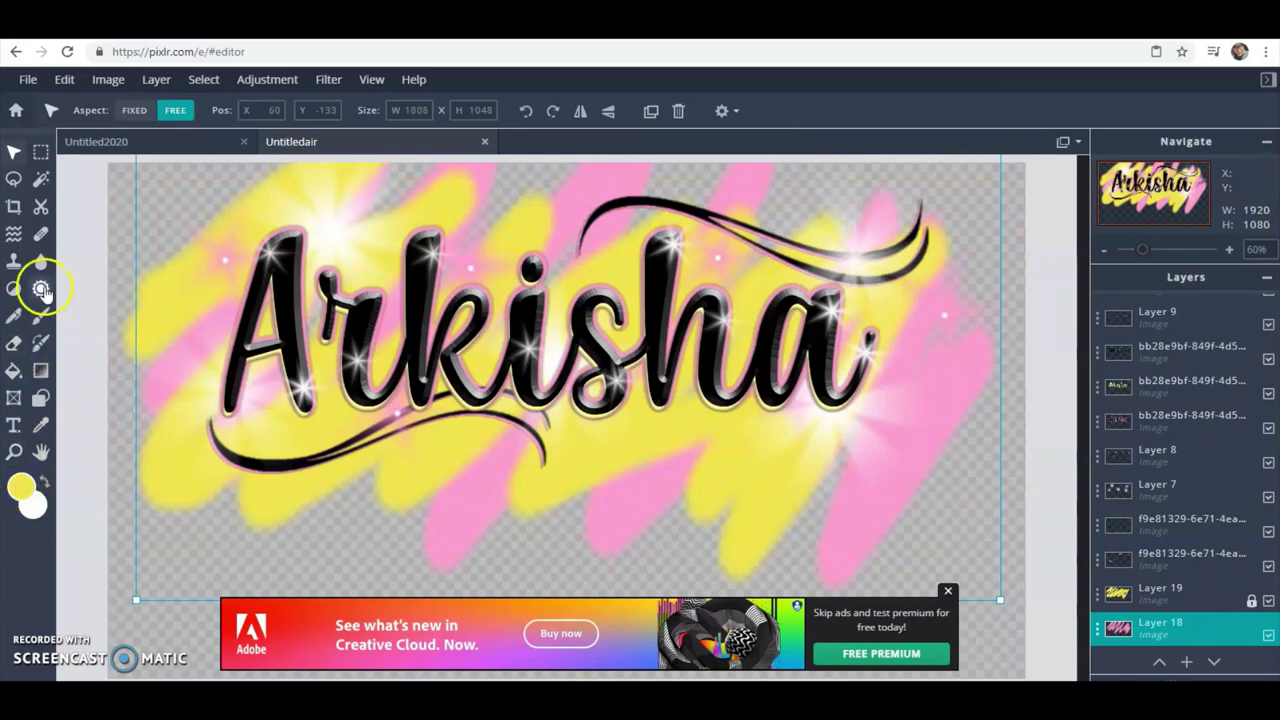
{"action": "left_click", "coordinate": [42, 428]}
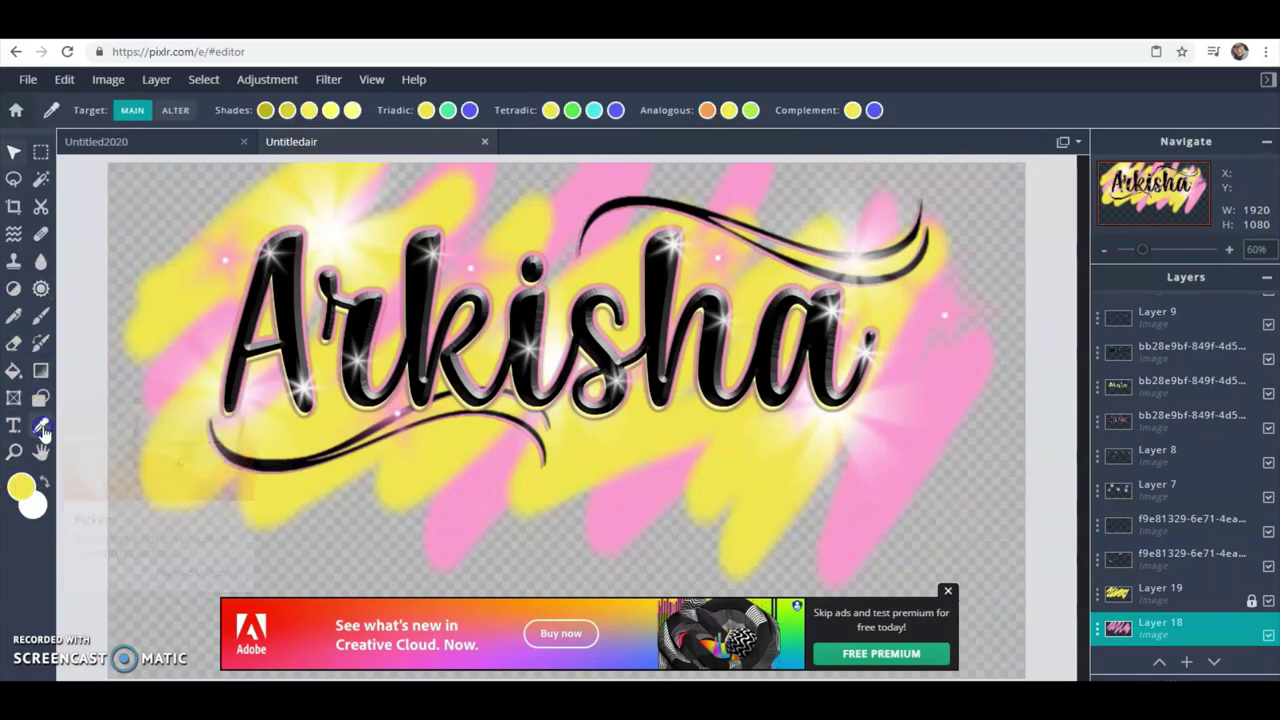
{"action": "left_click", "coordinate": [139, 395]}
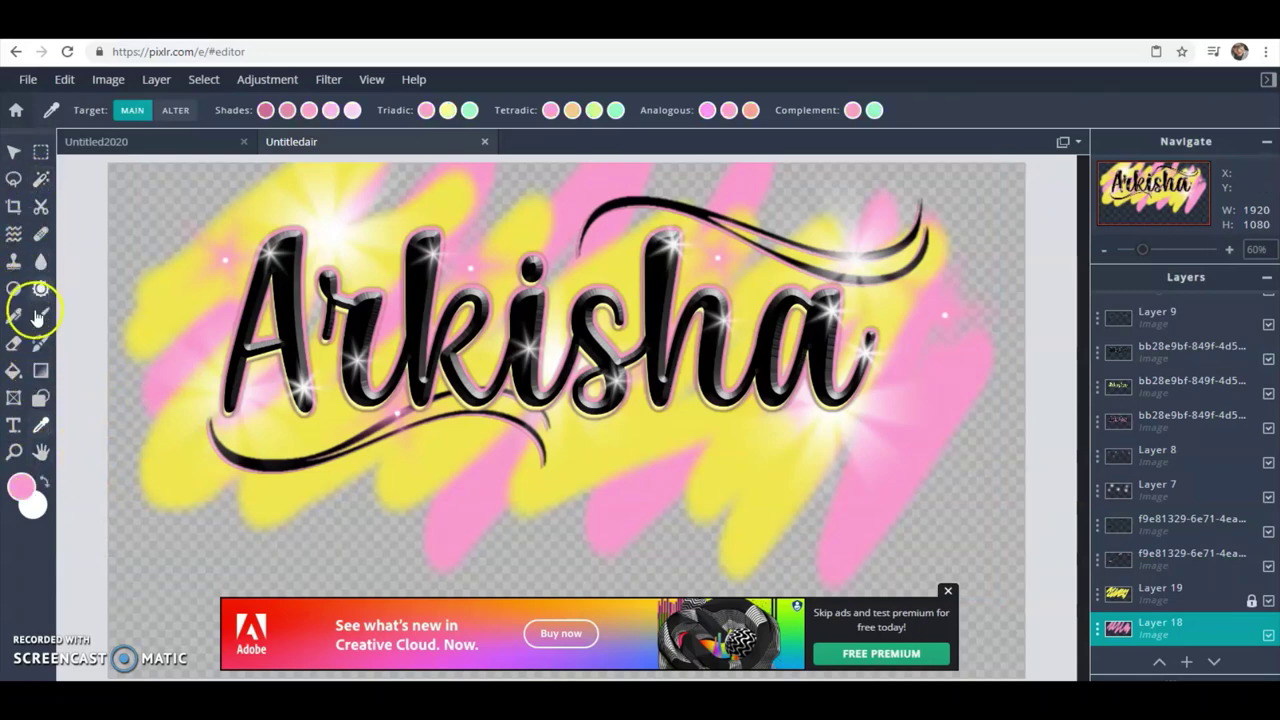
{"action": "left_click", "coordinate": [41, 316]}
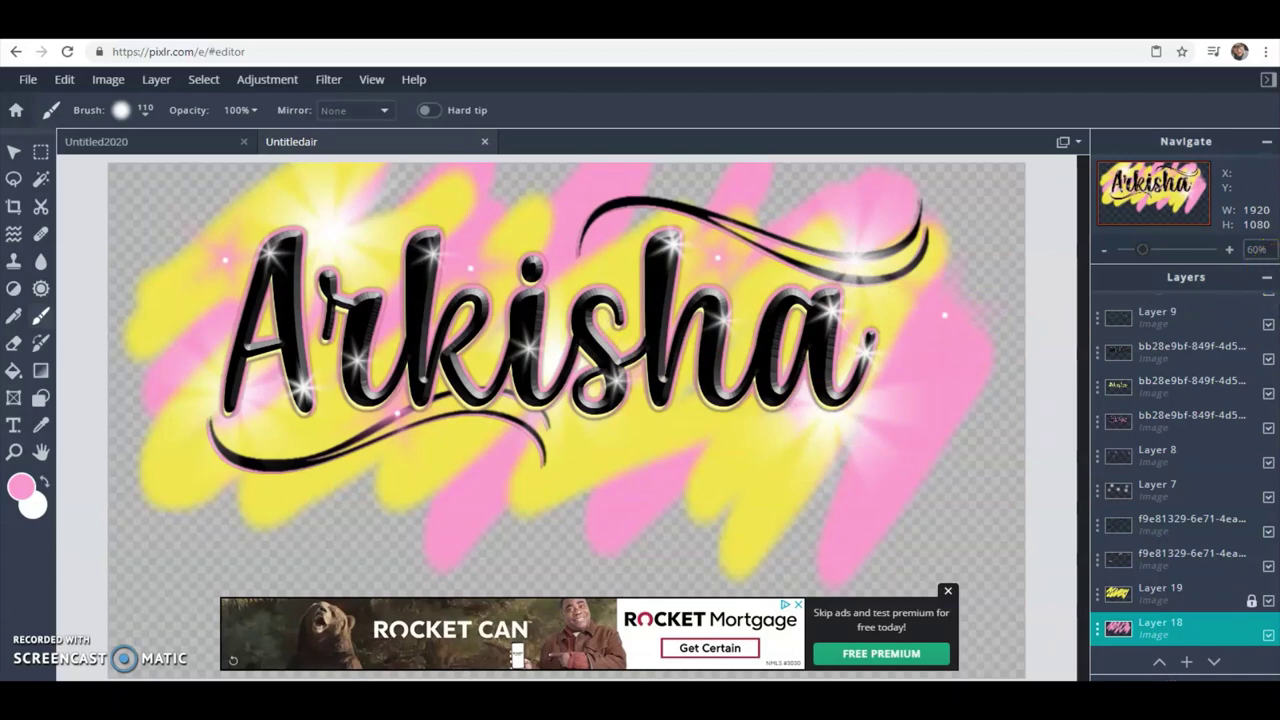
{"action": "left_click_drag", "start_coordinate": [1200, 492], "coordinate": [1150, 515]}
Step: Unlock the yellow strokes layer, lock the pink strokes layer, and make the yellow layer active
{"action": "left_click", "coordinate": [1252, 603]}
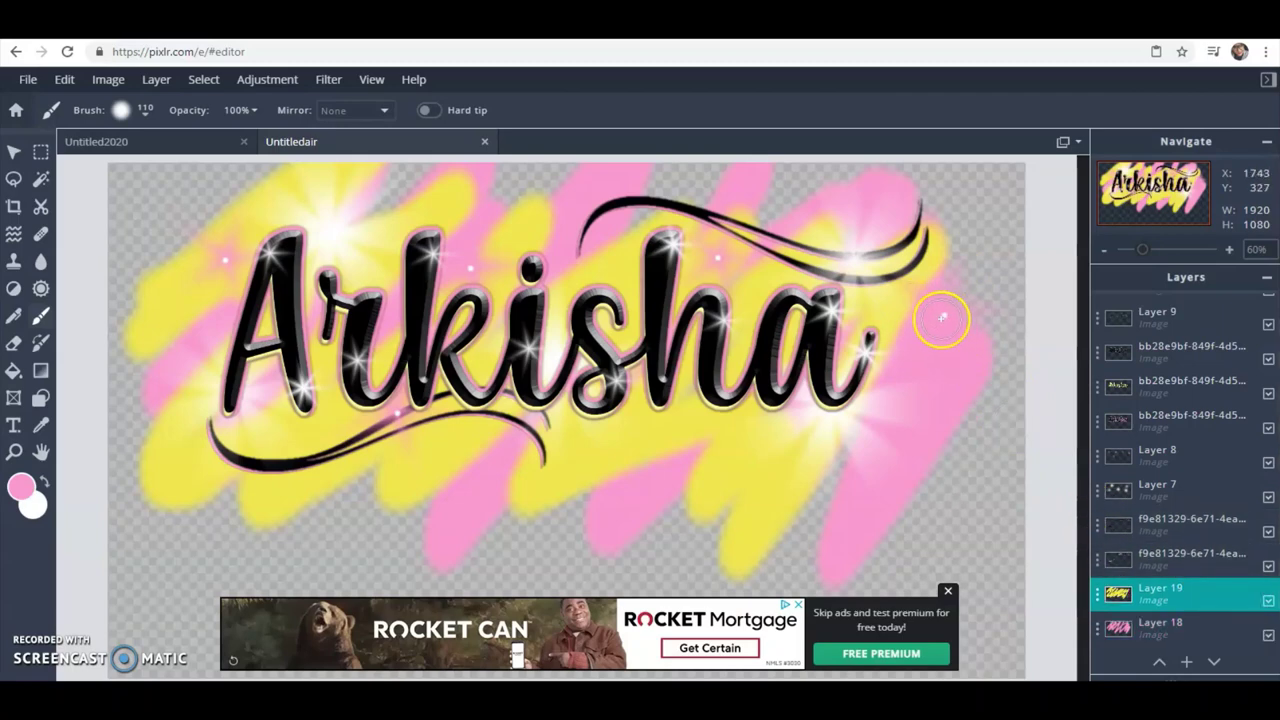
{"action": "left_click", "coordinate": [1145, 583]}
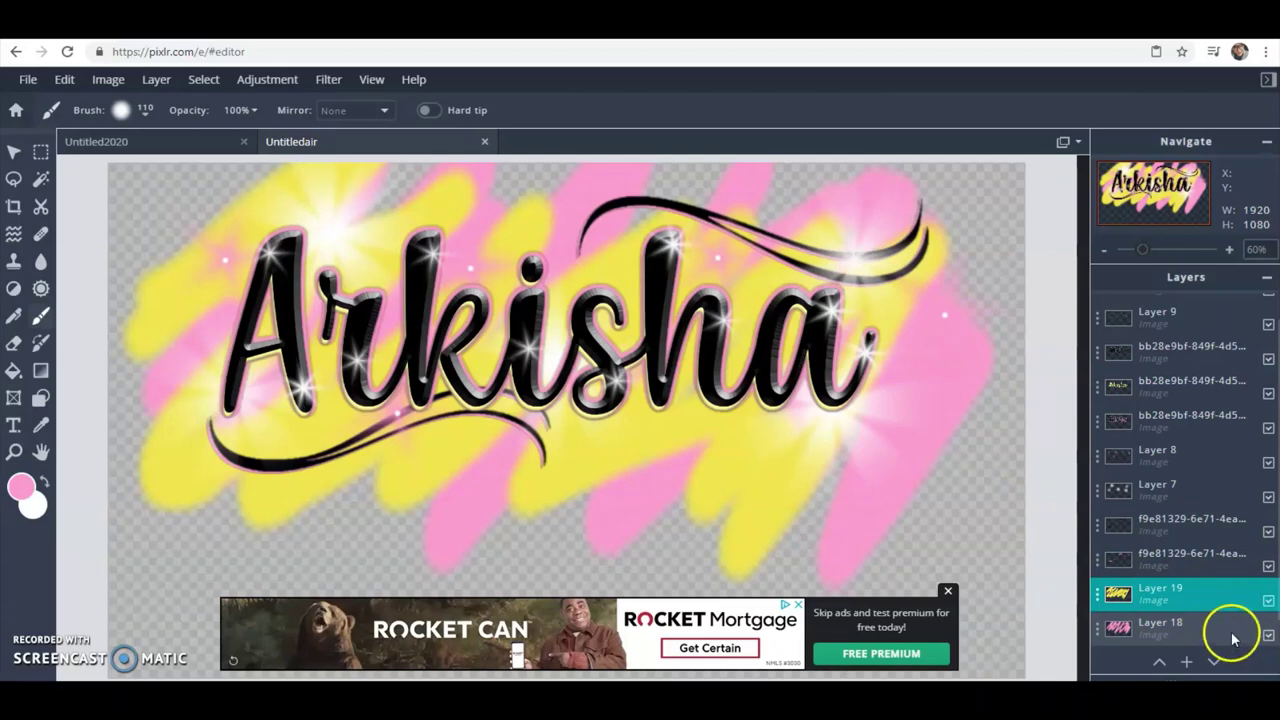
{"action": "double_click", "coordinate": [1112, 630]}
{"action": "left_click", "coordinate": [1058, 569]}
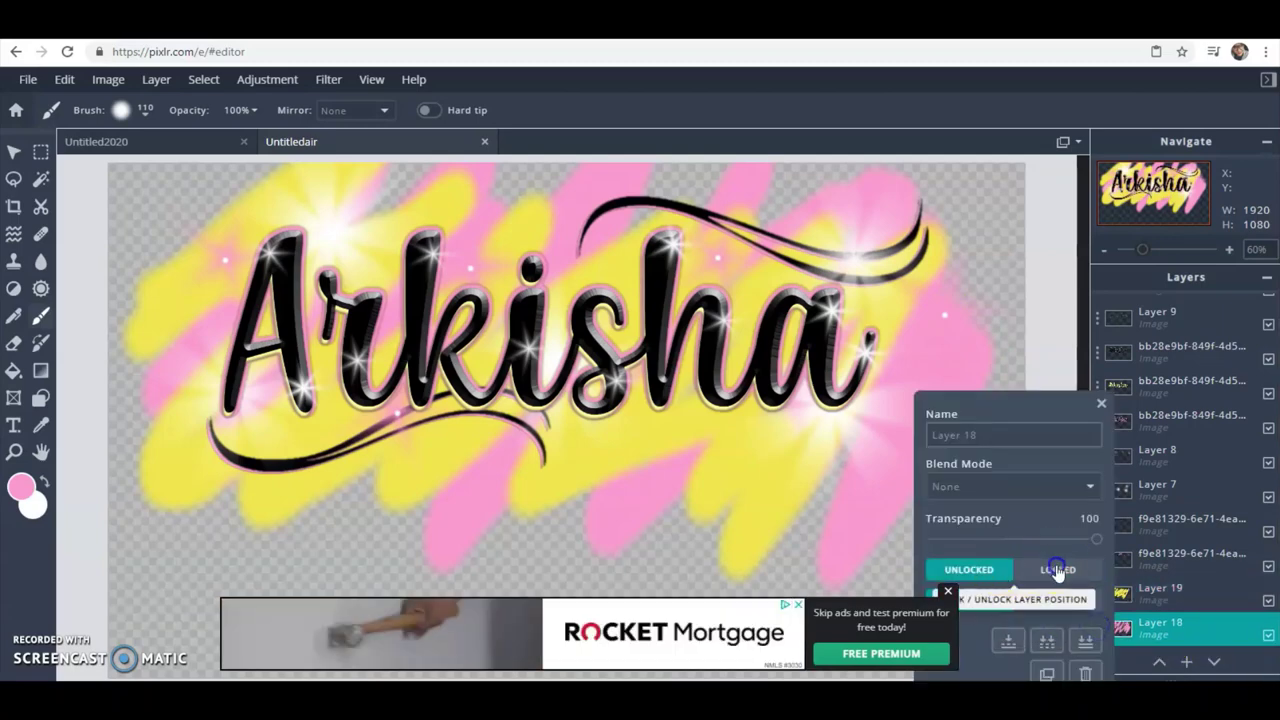
{"action": "left_click", "coordinate": [1168, 588]}
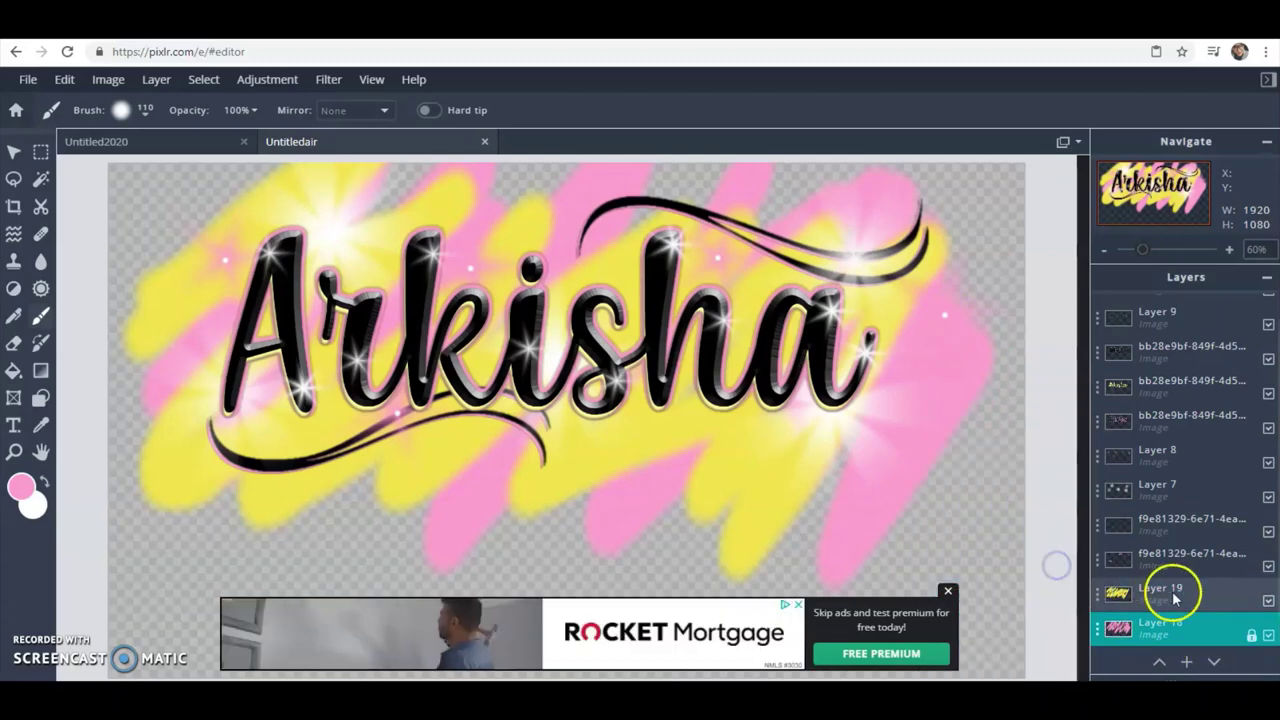
Step: Sample the strokes' yellow and brush extra soft yellow strokes at size 110 beside and below the name's last letter
{"action": "left_click", "coordinate": [41, 424]}
{"action": "left_click", "coordinate": [154, 453]}
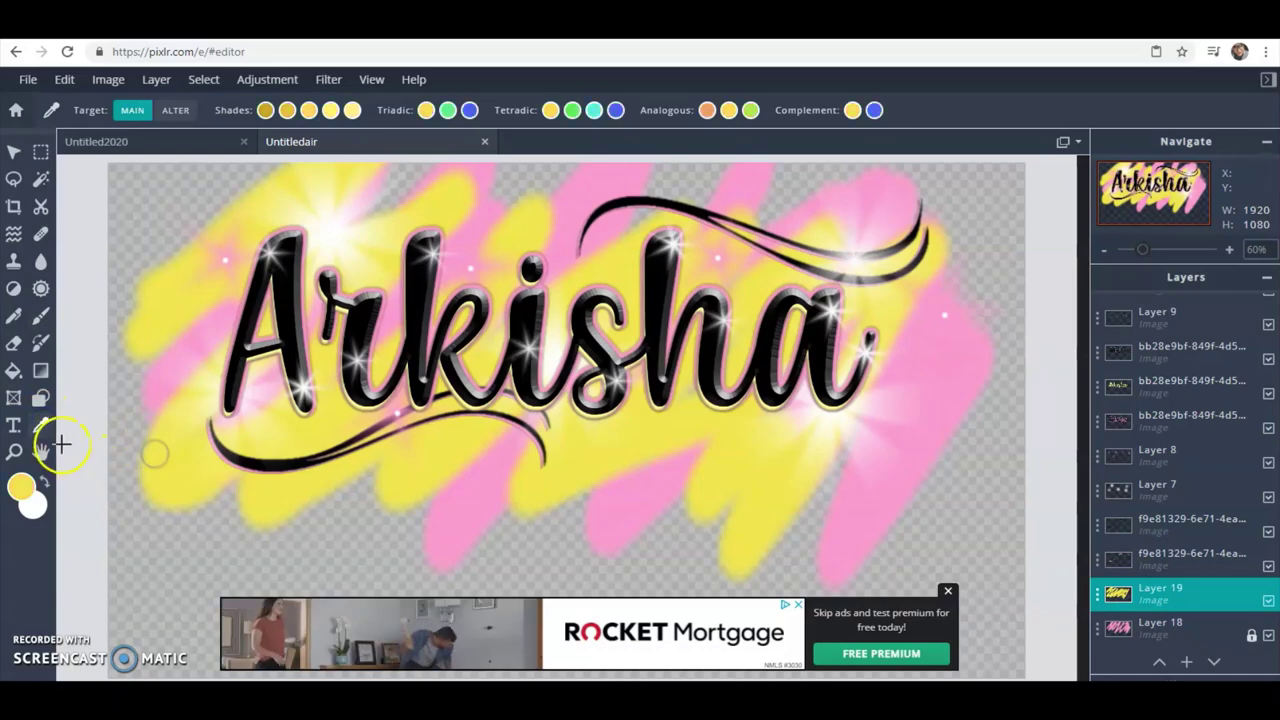
{"action": "left_click", "coordinate": [41, 342]}
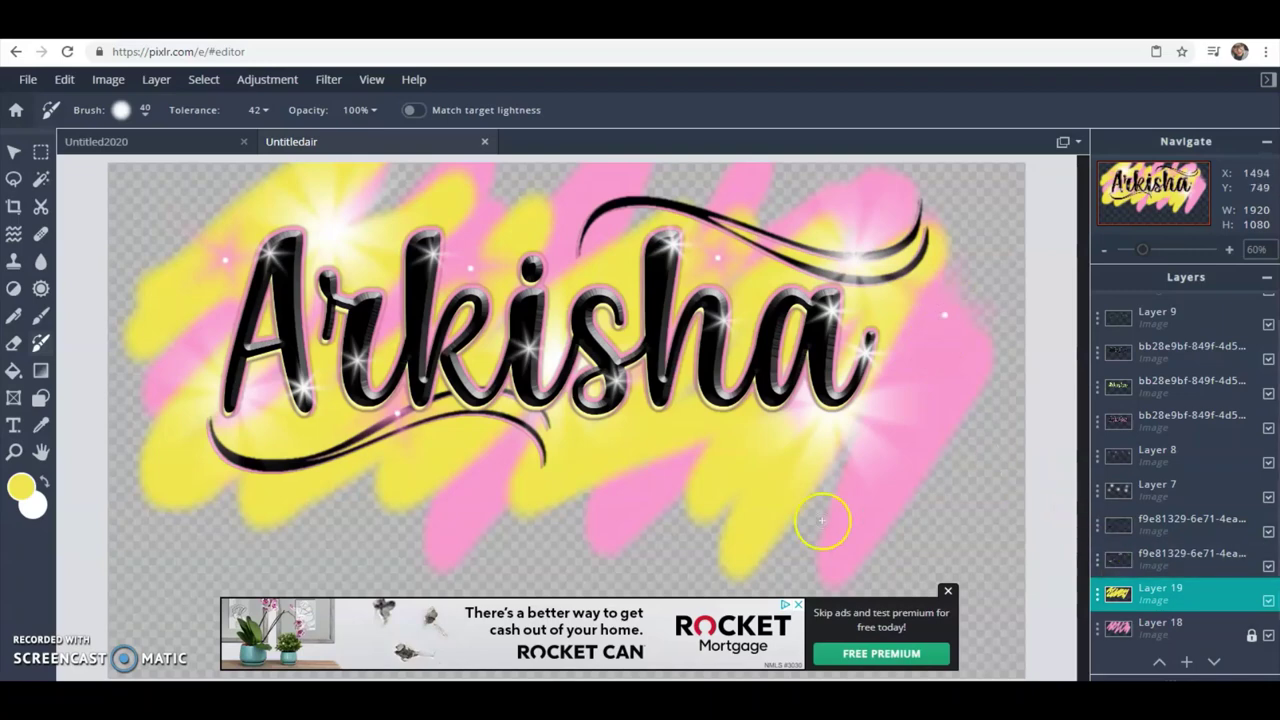
{"action": "left_click", "coordinate": [41, 315]}
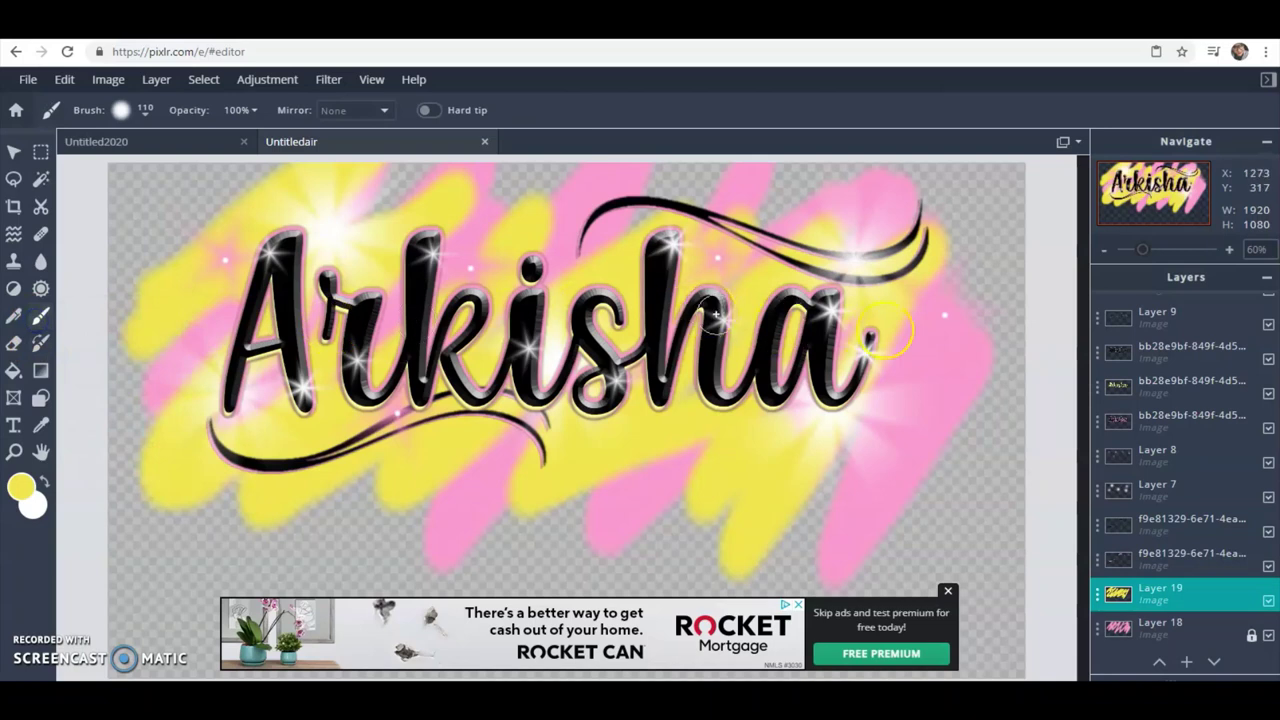
{"action": "mouse_move", "coordinate": [945, 322]}
{"action": "left_mouse_down"}
{"action": "mouse_move", "coordinate": [918, 371]}
{"action": "mouse_move", "coordinate": [951, 294]}
{"action": "mouse_move", "coordinate": [901, 362]}
{"action": "mouse_move", "coordinate": [943, 280]}
{"action": "mouse_move", "coordinate": [882, 346]}
{"action": "mouse_move", "coordinate": [921, 284]}
{"action": "mouse_move", "coordinate": [918, 326]}
{"action": "mouse_move", "coordinate": [983, 293]}
{"action": "left_mouse_up"}
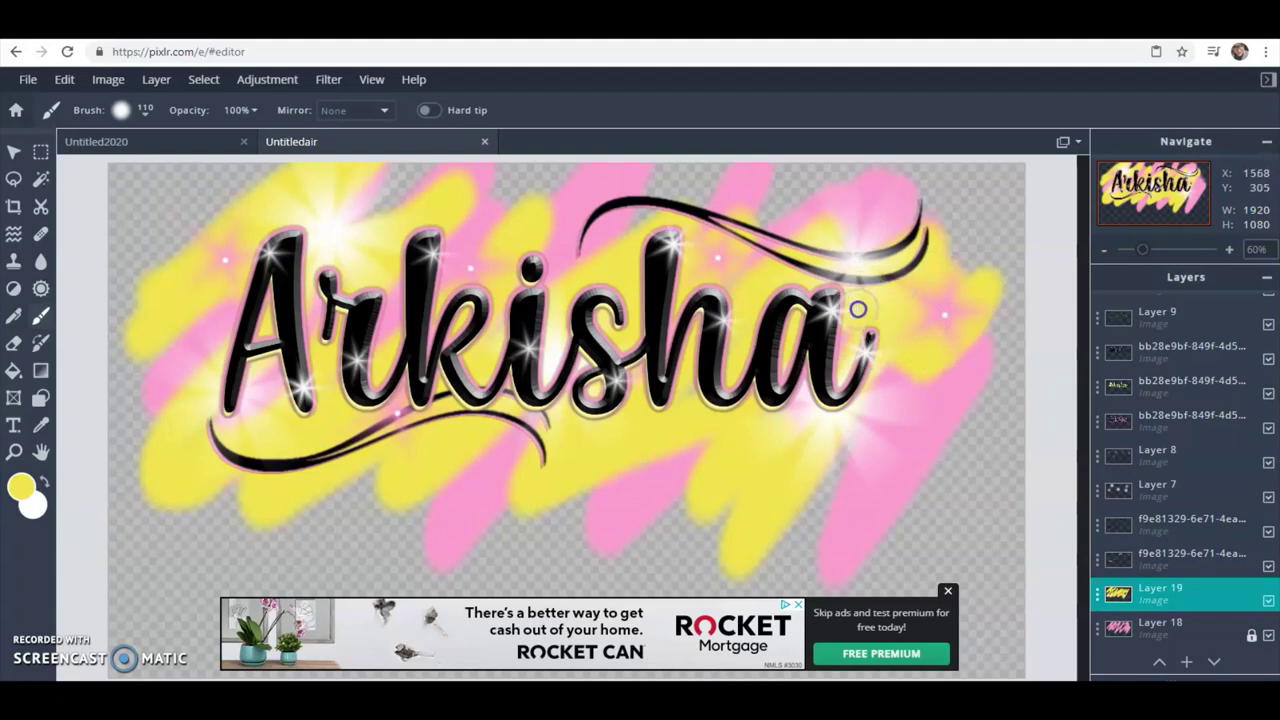
{"action": "mouse_move", "coordinate": [858, 310]}
{"action": "left_mouse_down"}
{"action": "mouse_move", "coordinate": [884, 343]}
{"action": "mouse_move", "coordinate": [914, 348]}
{"action": "mouse_move", "coordinate": [864, 413]}
{"action": "mouse_move", "coordinate": [820, 430]}
{"action": "mouse_move", "coordinate": [838, 413]}
{"action": "mouse_move", "coordinate": [804, 439]}
{"action": "mouse_move", "coordinate": [815, 425]}
{"action": "mouse_move", "coordinate": [881, 427]}
{"action": "mouse_move", "coordinate": [929, 401]}
{"action": "mouse_move", "coordinate": [971, 443]}
{"action": "left_mouse_up"}
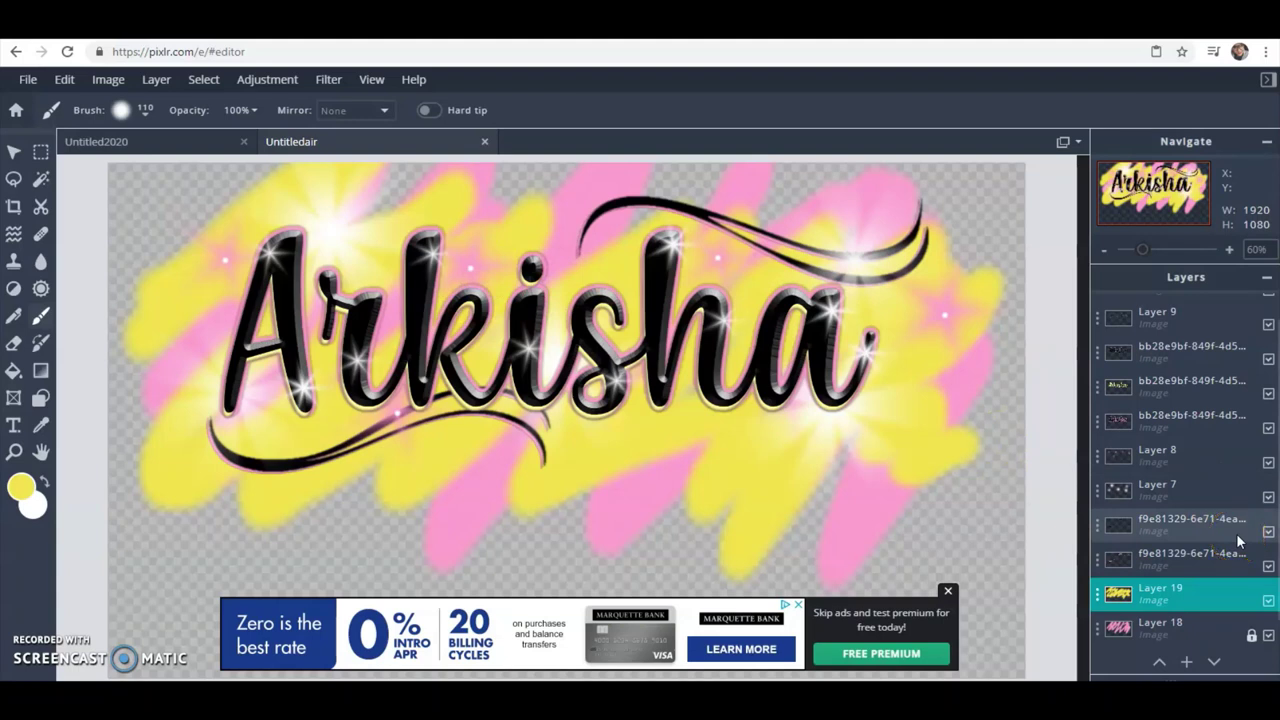
Step: Make the pink strokes layer (Layer 18) active and unlock it
{"action": "left_click", "coordinate": [1214, 630]}
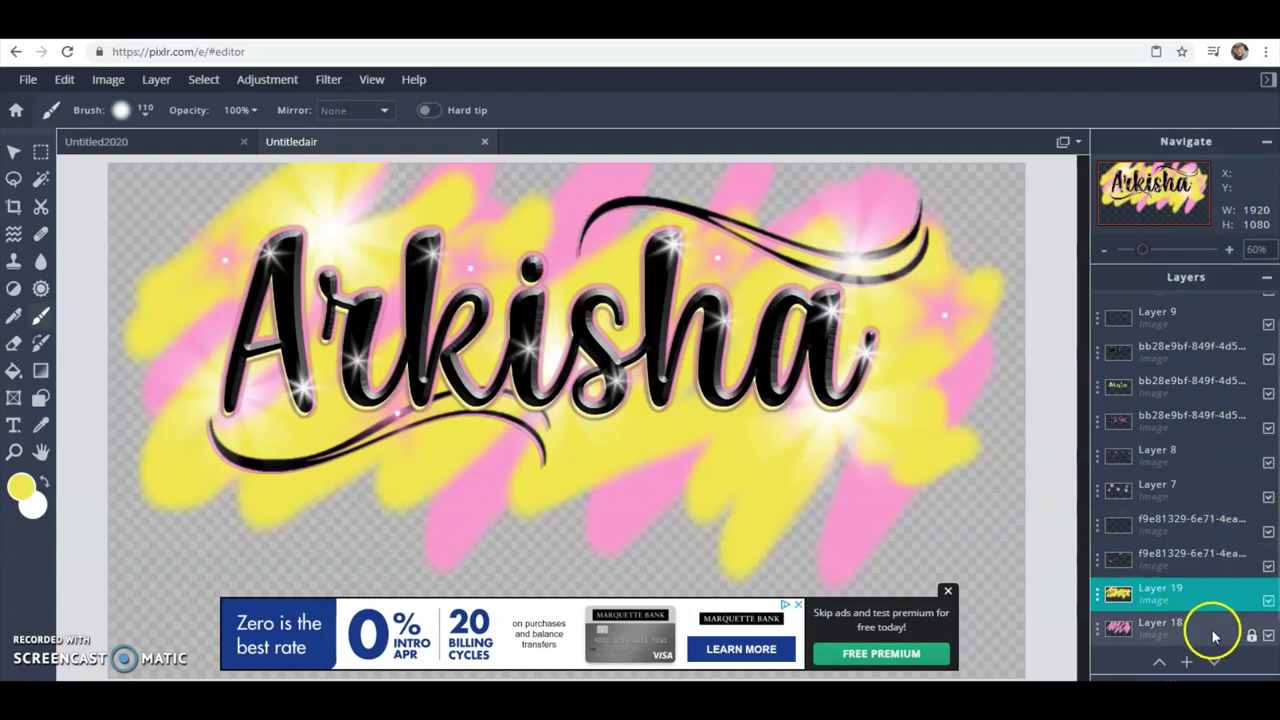
{"action": "left_click", "coordinate": [1249, 635]}
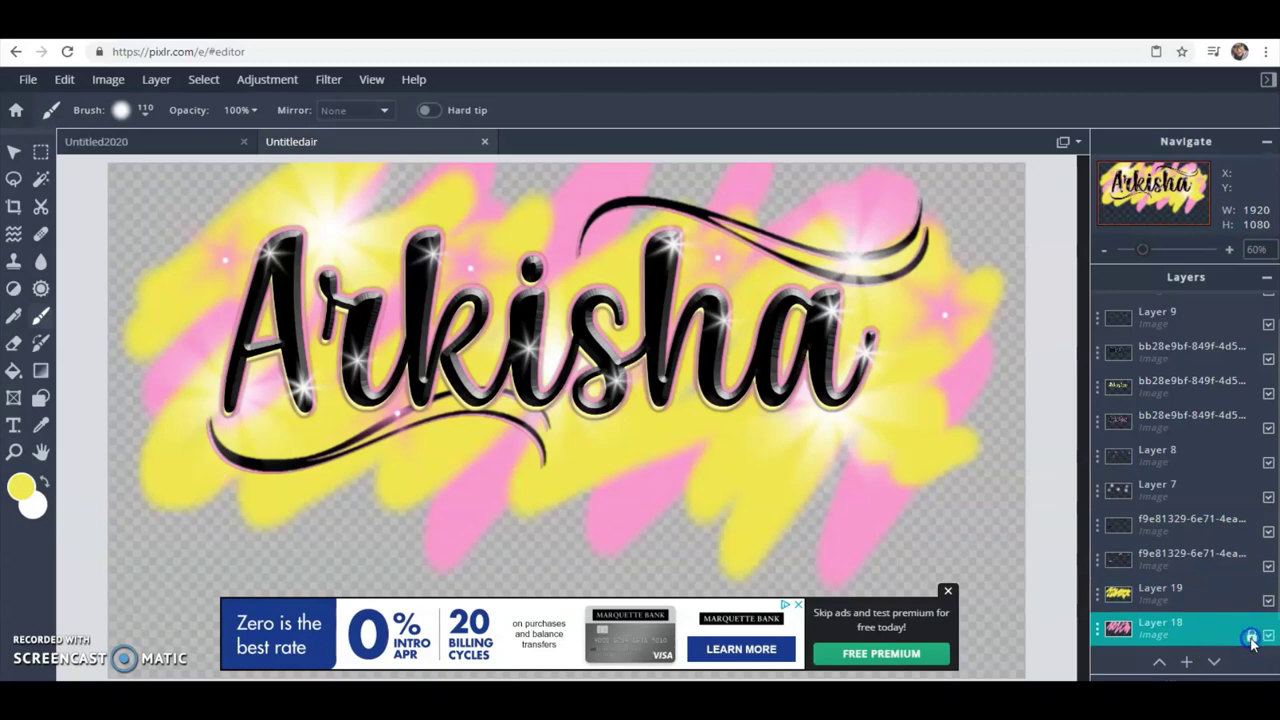
Step: Try fills of blue #3D2ACC and black #000000 on the pink strokes layer with transparency preserved
{"action": "left_click", "coordinate": [64, 79]}
{"action": "left_click", "coordinate": [64, 79]}
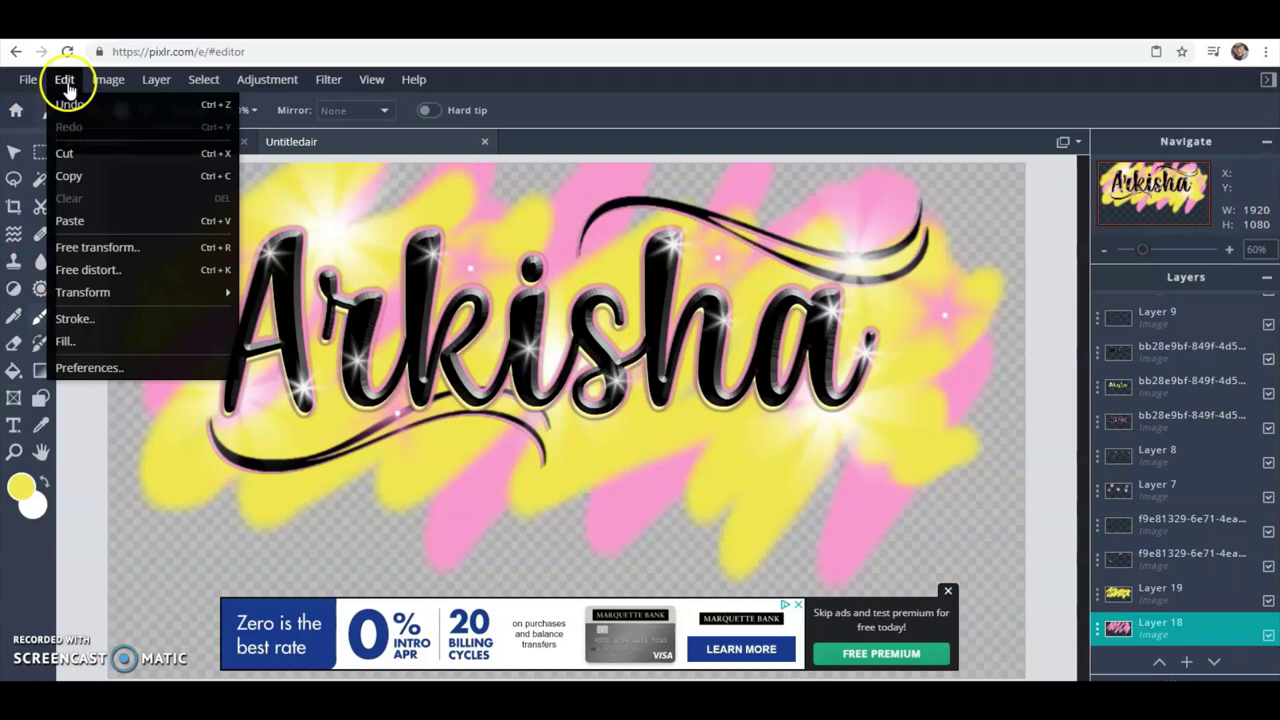
{"action": "left_click", "coordinate": [81, 341]}
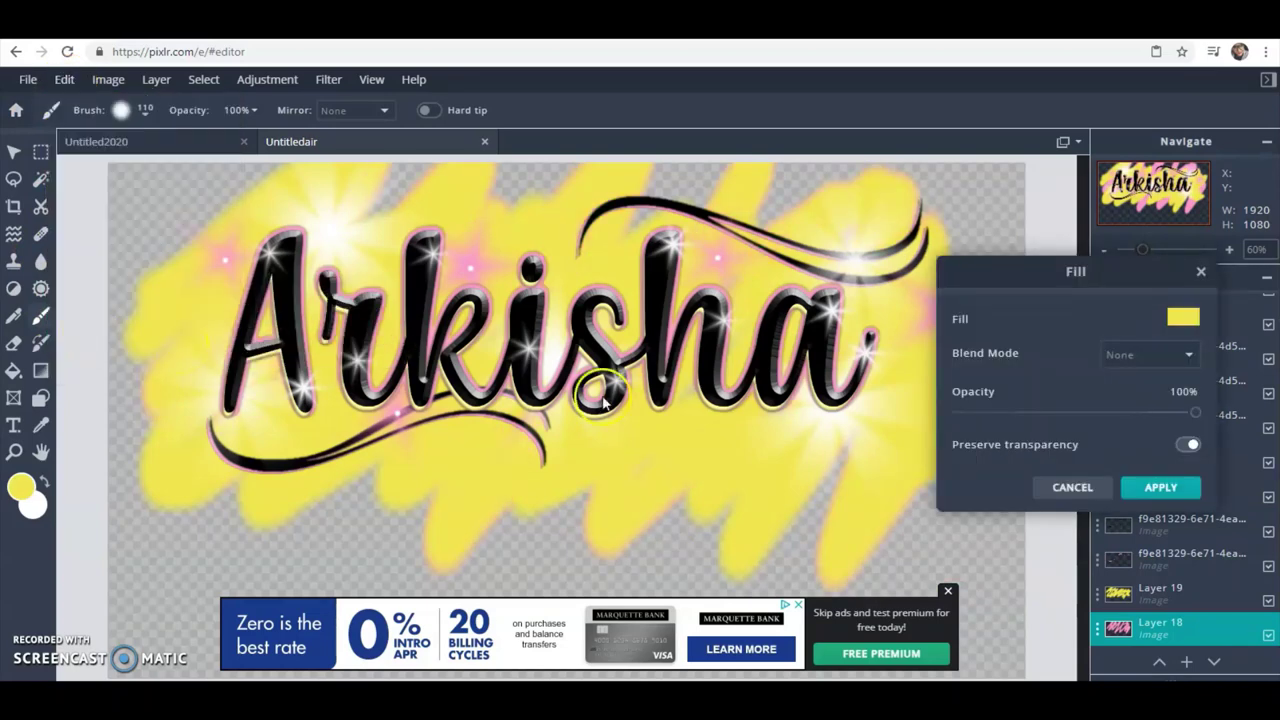
{"action": "left_click", "coordinate": [1182, 316]}
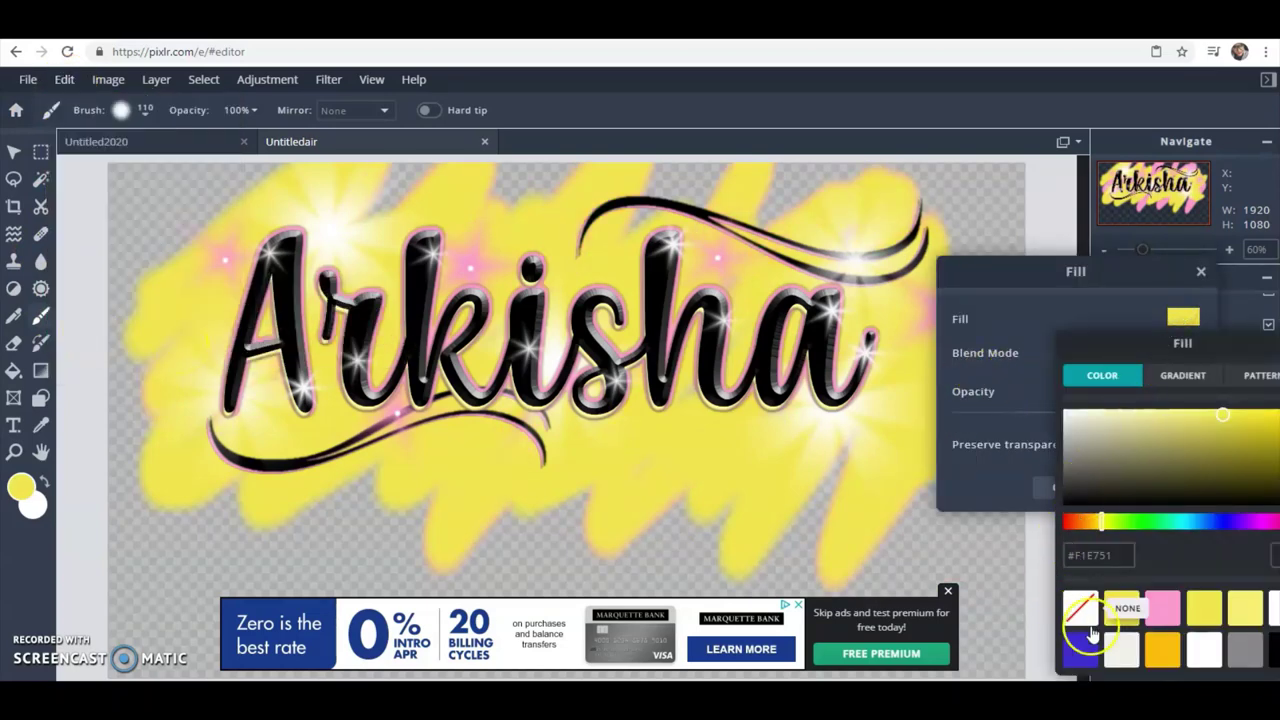
{"action": "left_click", "coordinate": [1074, 651]}
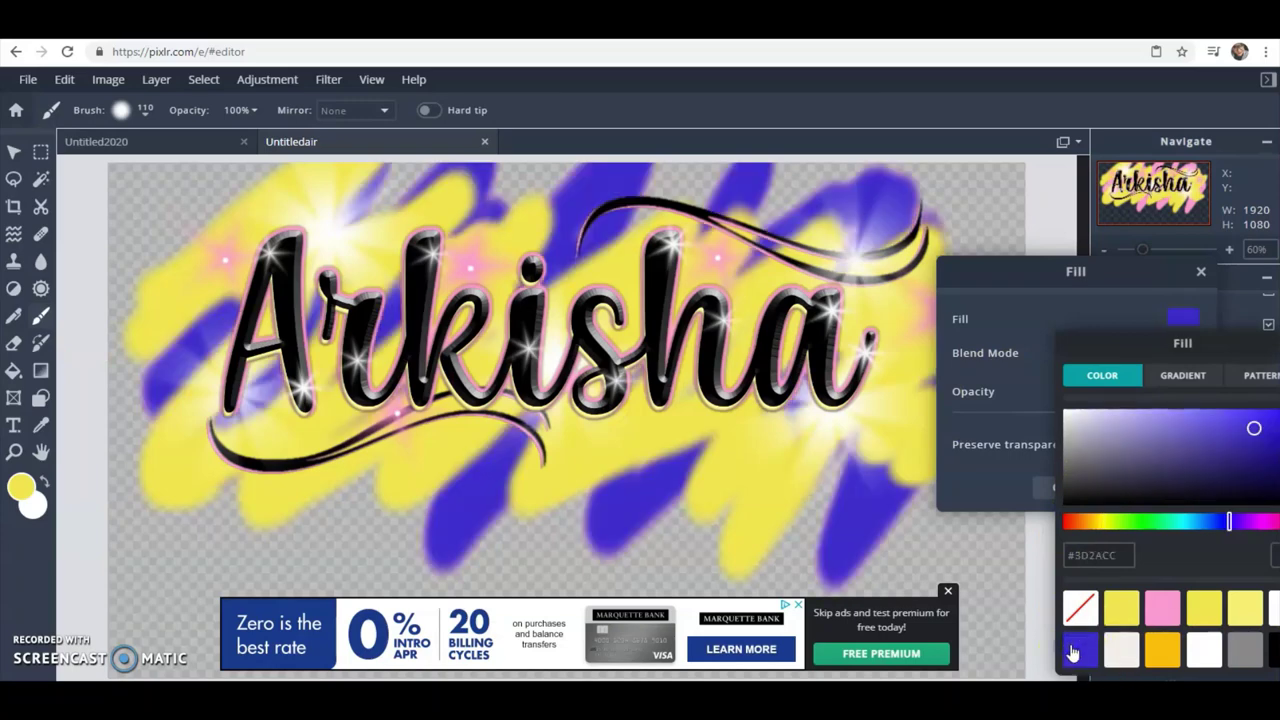
{"action": "left_click", "coordinate": [1273, 650]}
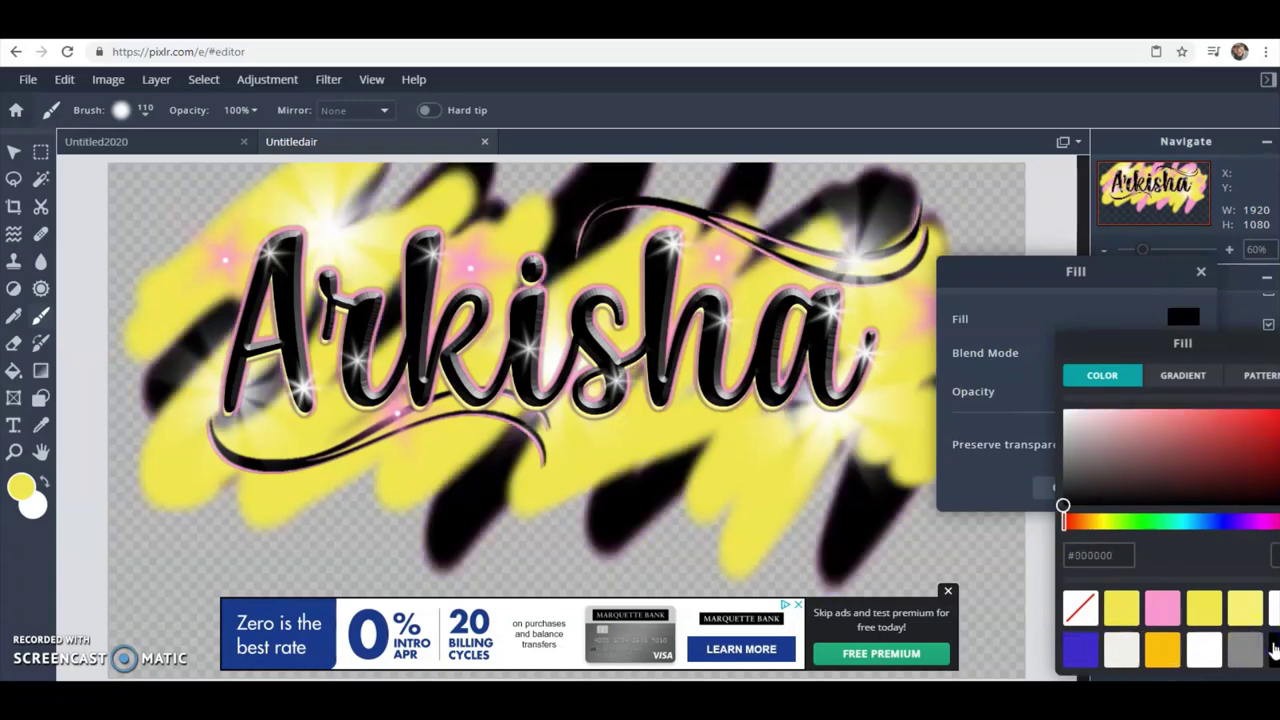
{"action": "left_click_drag", "start_coordinate": [1231, 340], "coordinate": [1070, 318]}
{"action": "left_click", "coordinate": [1131, 315]}
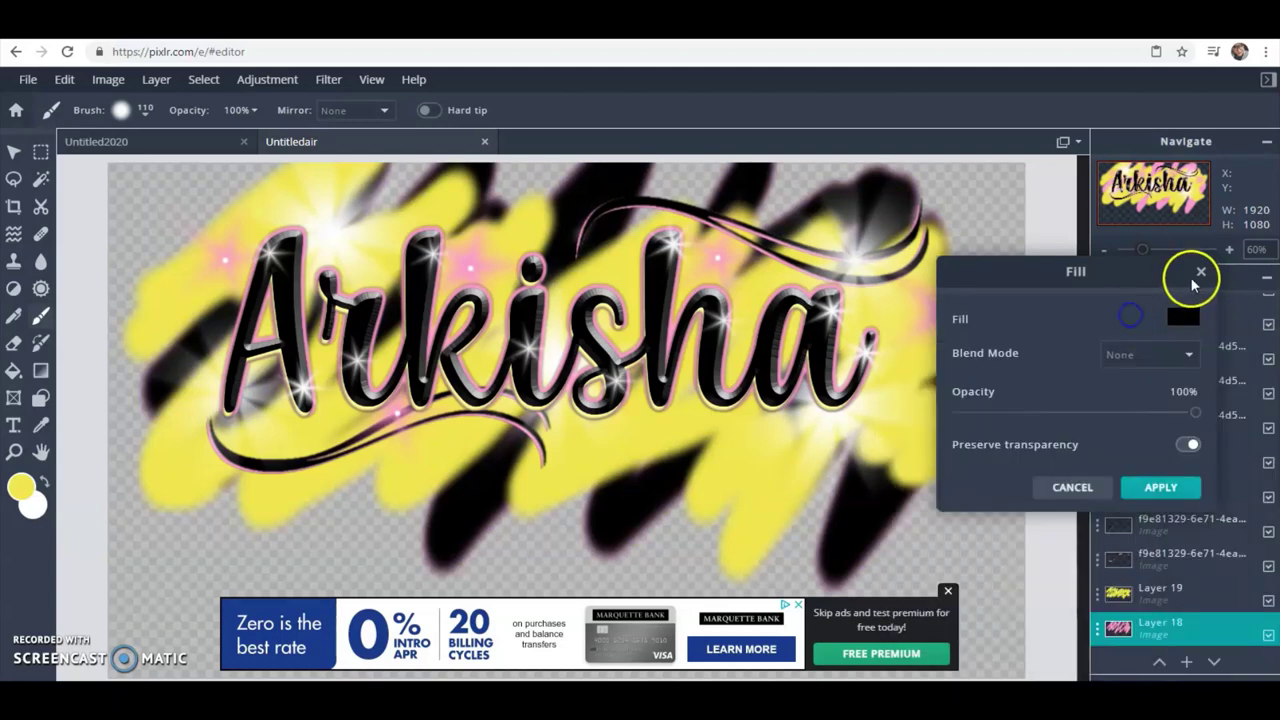
{"action": "left_click", "coordinate": [1199, 272]}
{"action": "left_click", "coordinate": [1172, 290]}
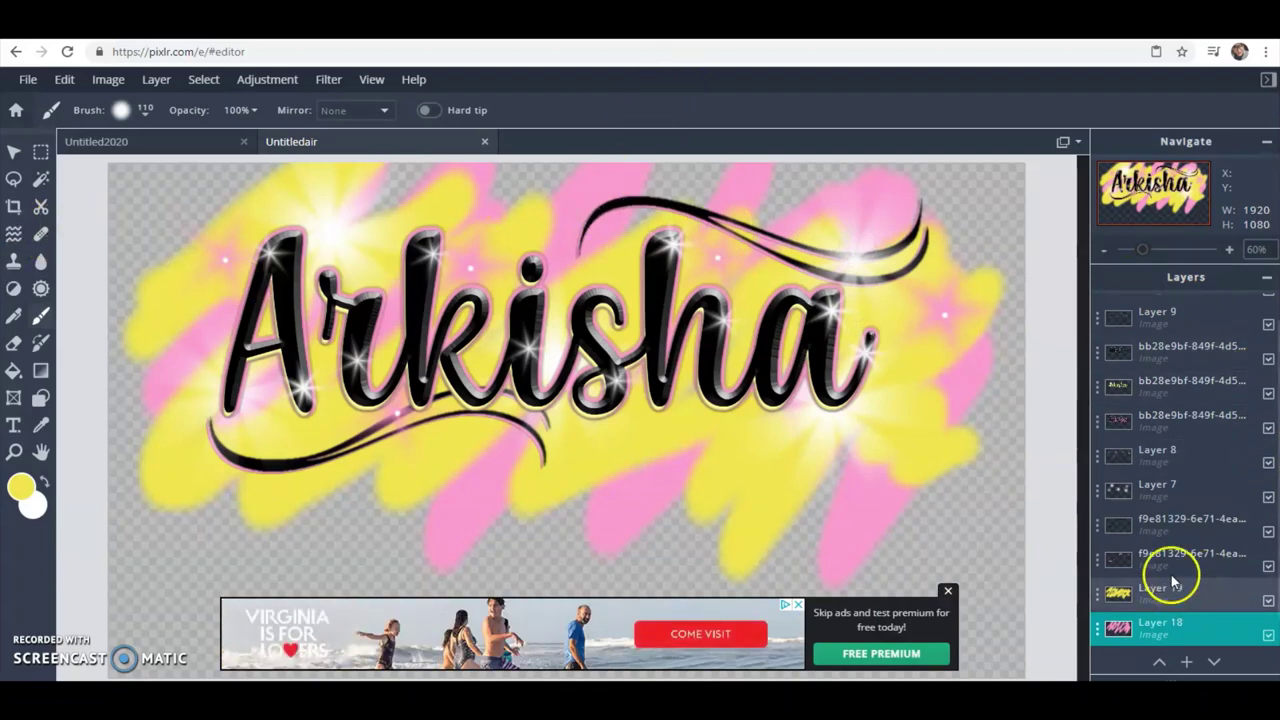
Step: Activate the layer directly below Layer 7 and set up a 100 px starburst brush with white as the foreground colour
{"action": "left_click", "coordinate": [1247, 528]}
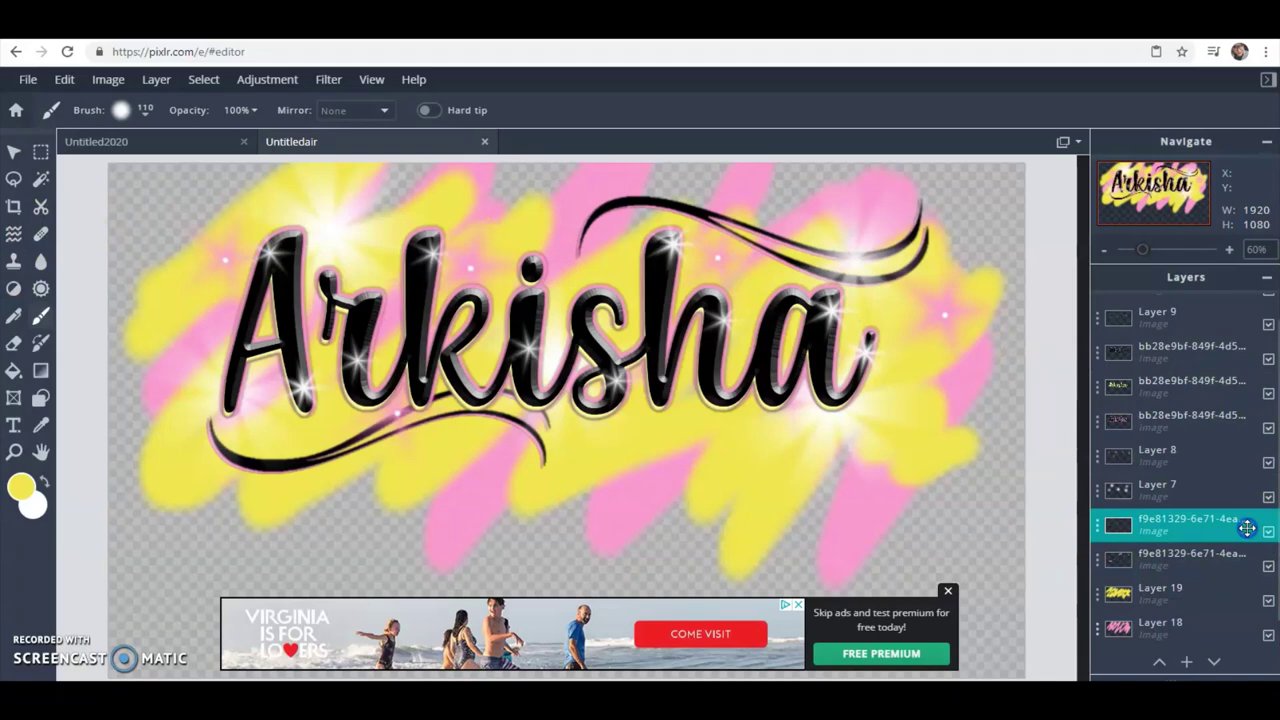
{"action": "left_click", "coordinate": [121, 111]}
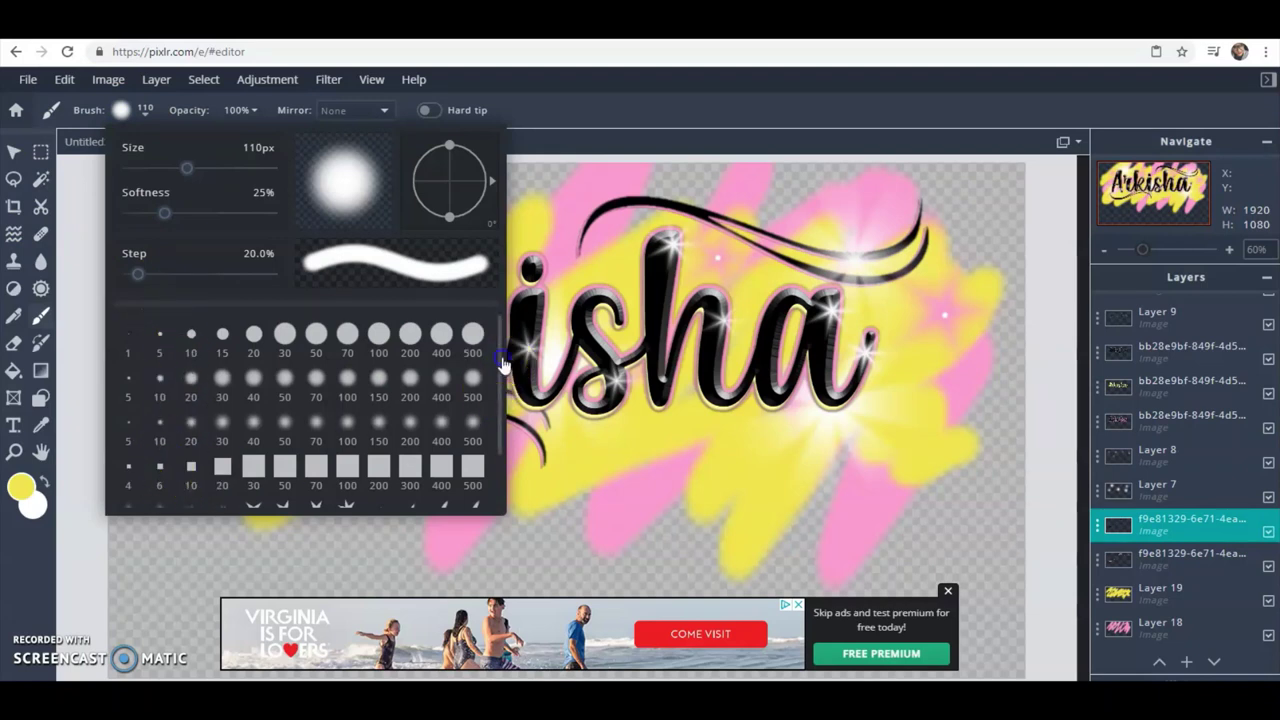
{"action": "scroll", "coordinate": [500, 370], "scroll_direction": "down", "scroll_amount": 2}
{"action": "left_click", "coordinate": [159, 487]}
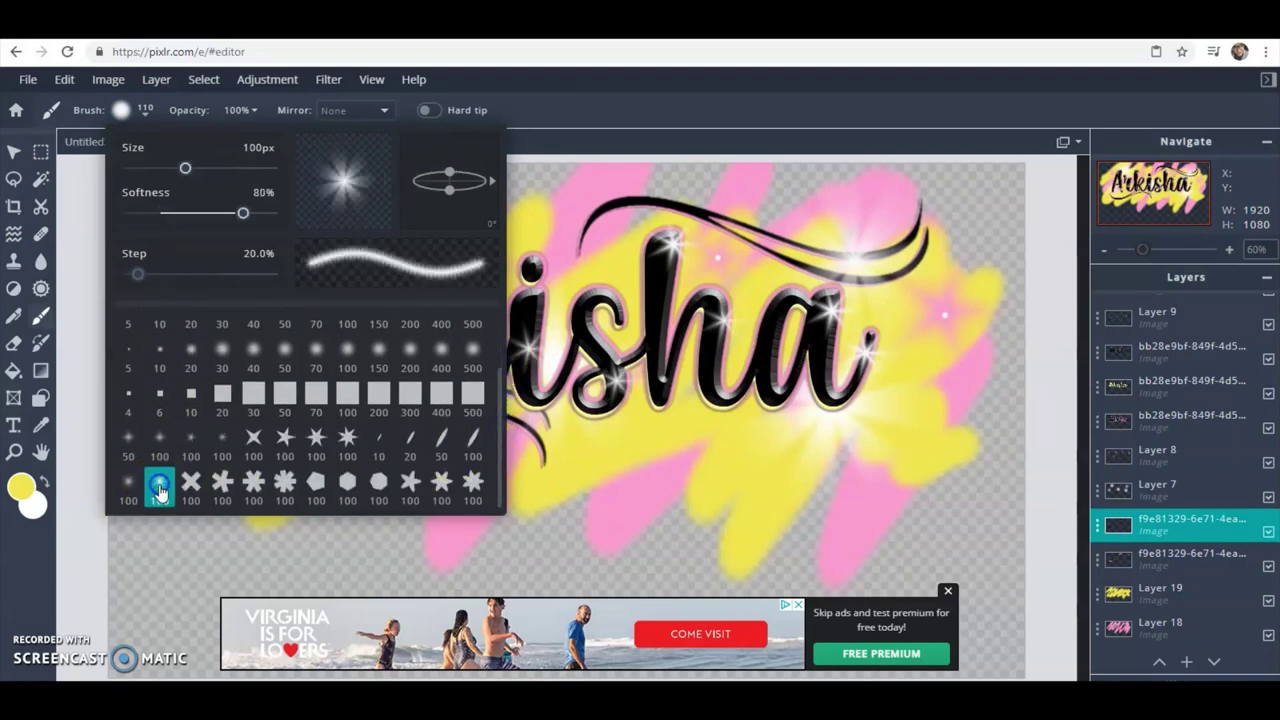
{"action": "left_click", "coordinate": [222, 438]}
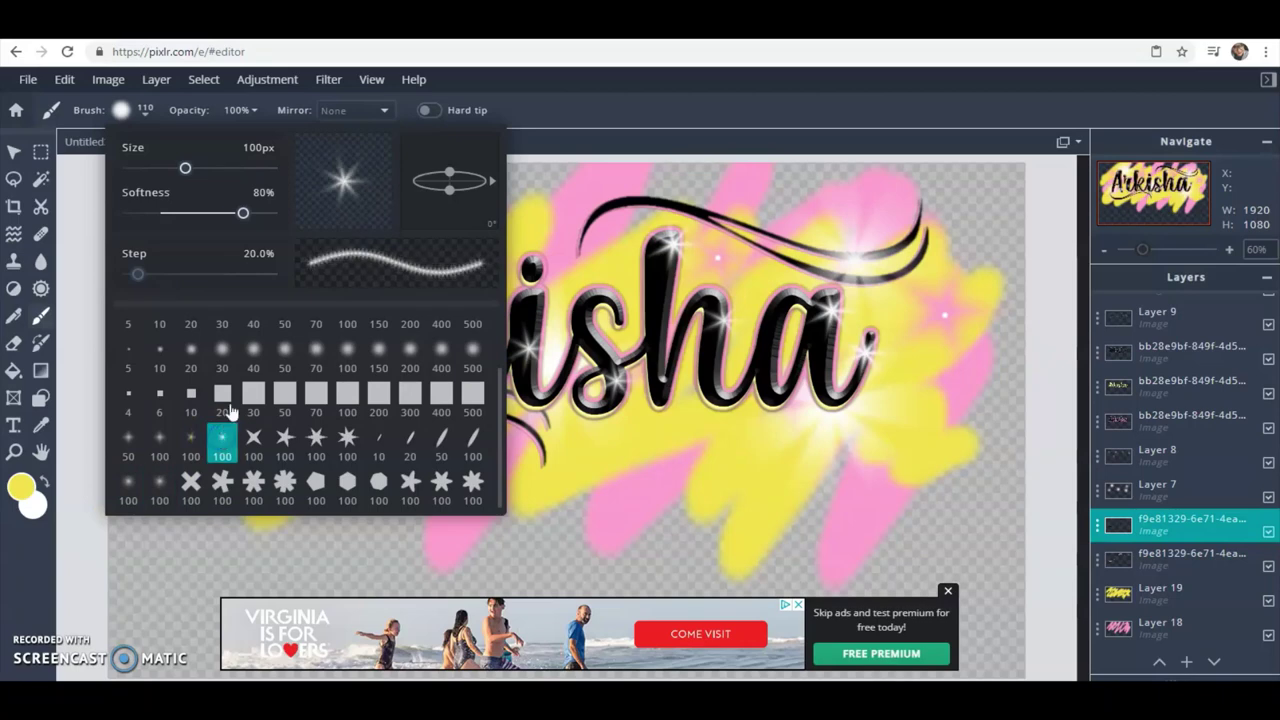
{"action": "left_click", "coordinate": [535, 95]}
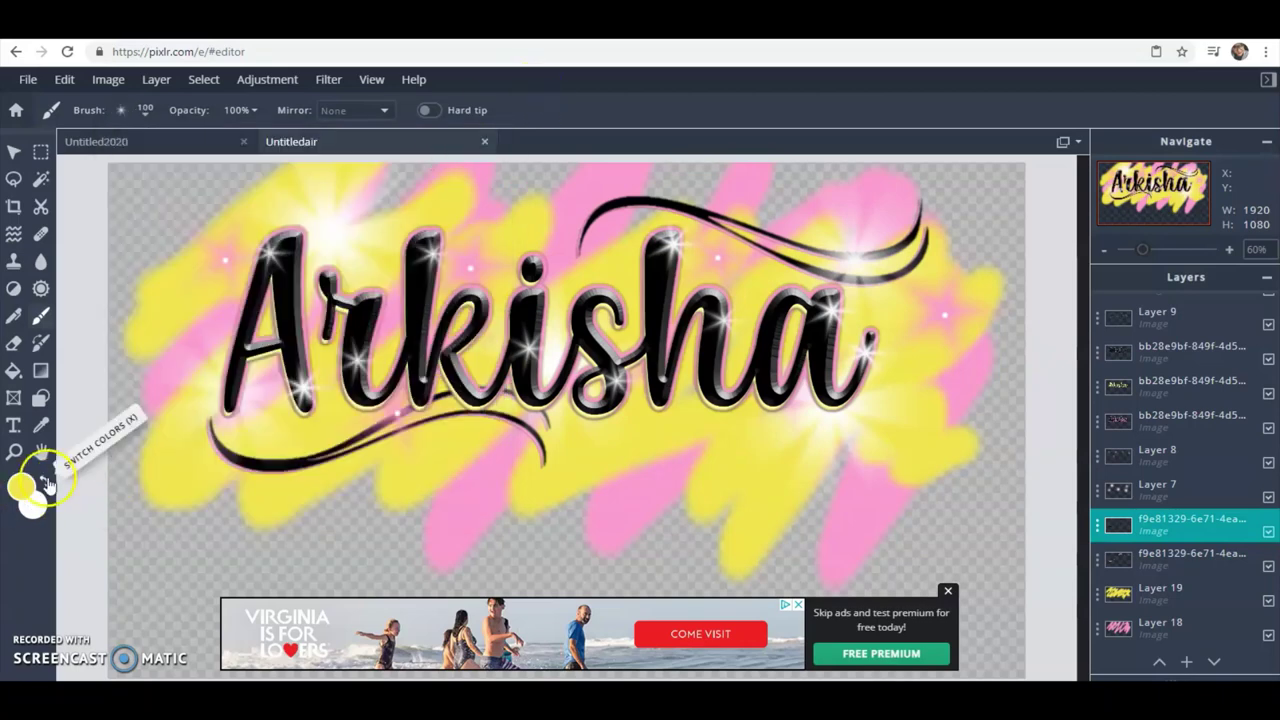
{"action": "left_click", "coordinate": [48, 482]}
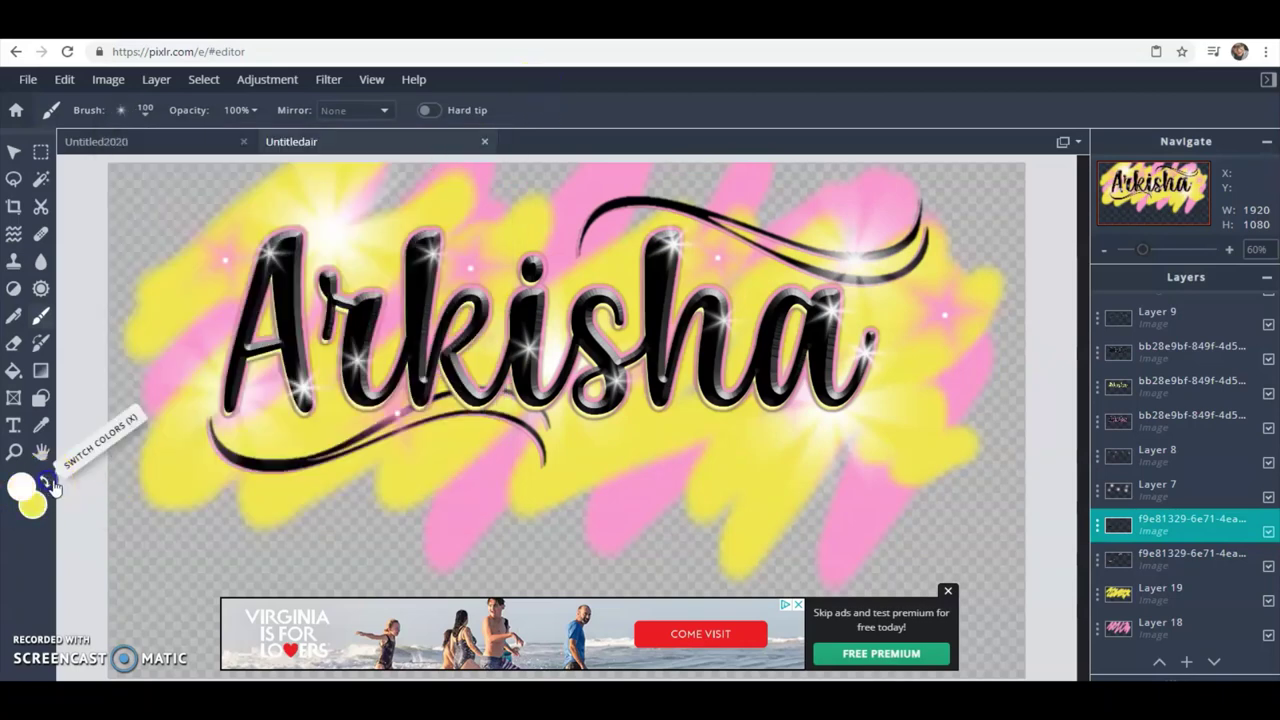
Step: Stamp small white sparkles along the ends and curves of the upper and lower swooshes, and dismiss the advert covering the canvas
{"action": "left_click", "coordinate": [622, 203]}
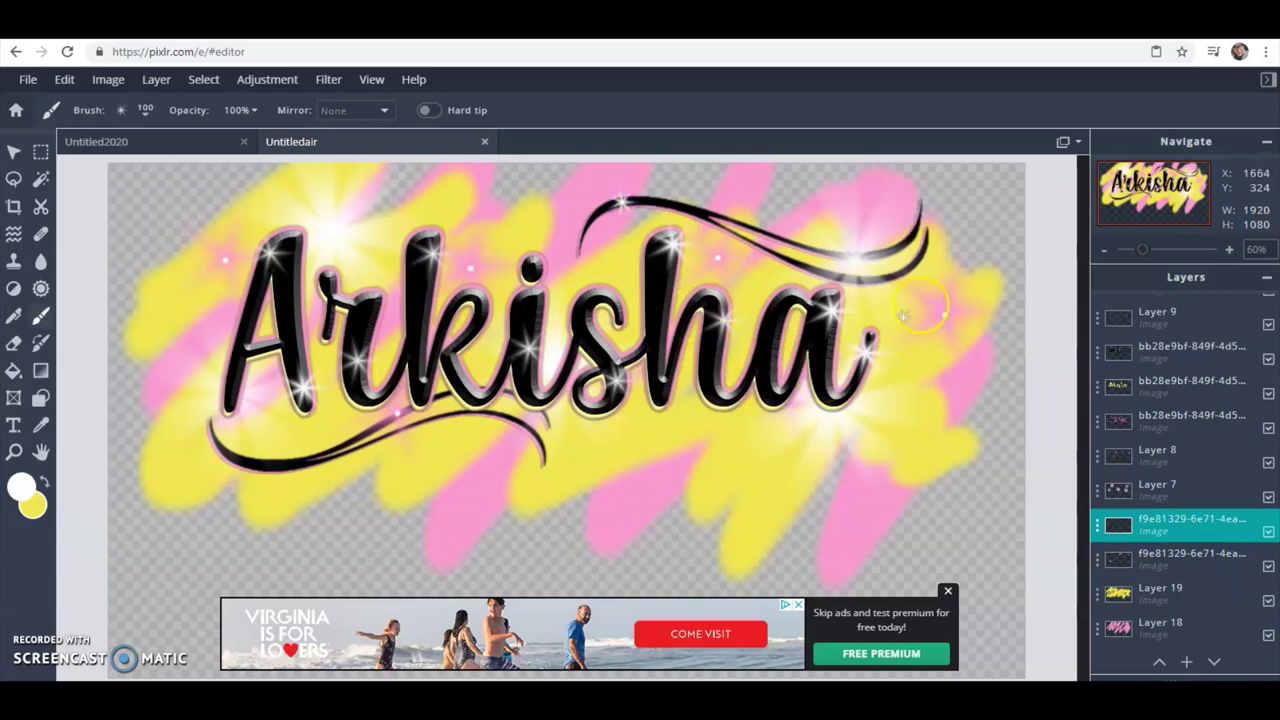
{"action": "left_click", "coordinate": [918, 218]}
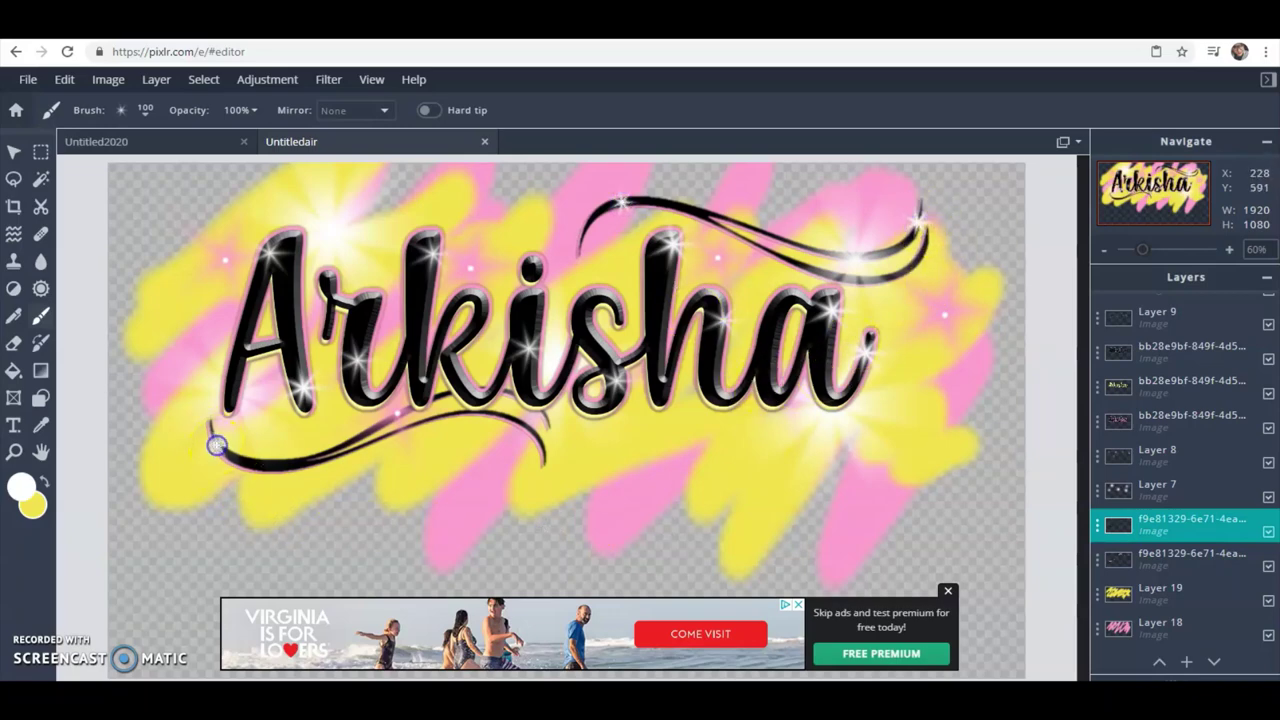
{"action": "left_click", "coordinate": [217, 445]}
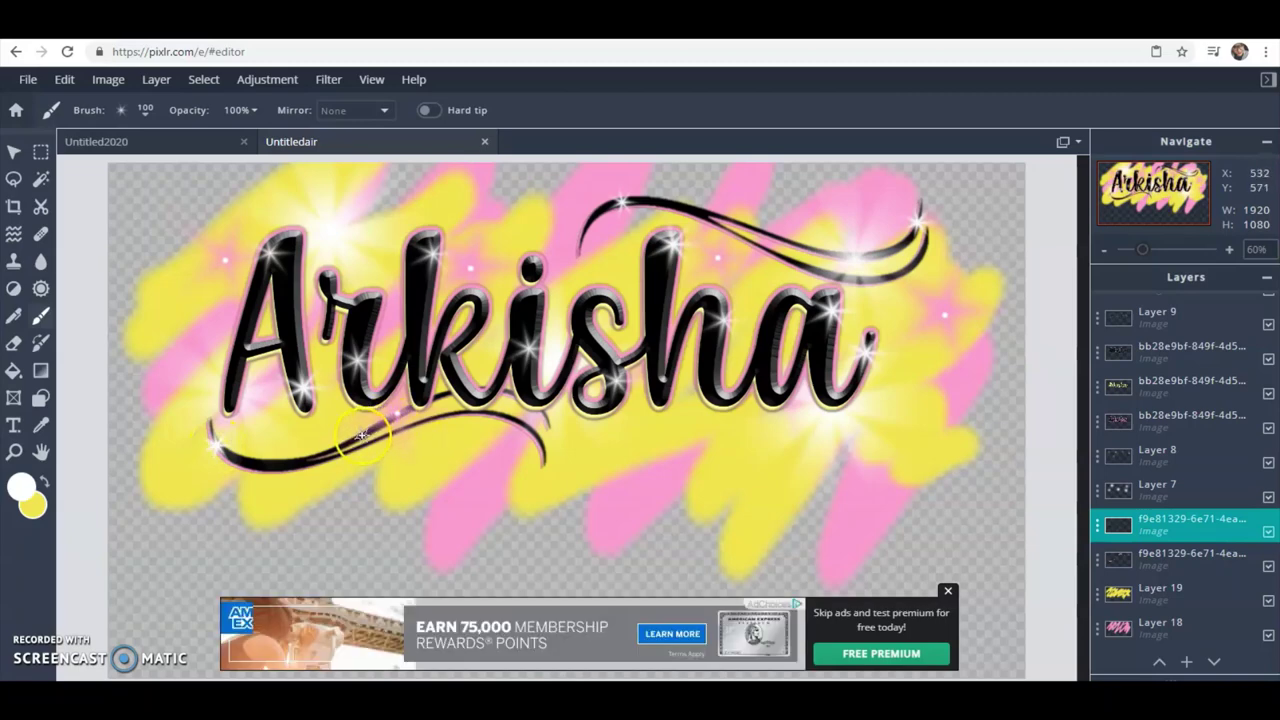
{"action": "left_click", "coordinate": [538, 442]}
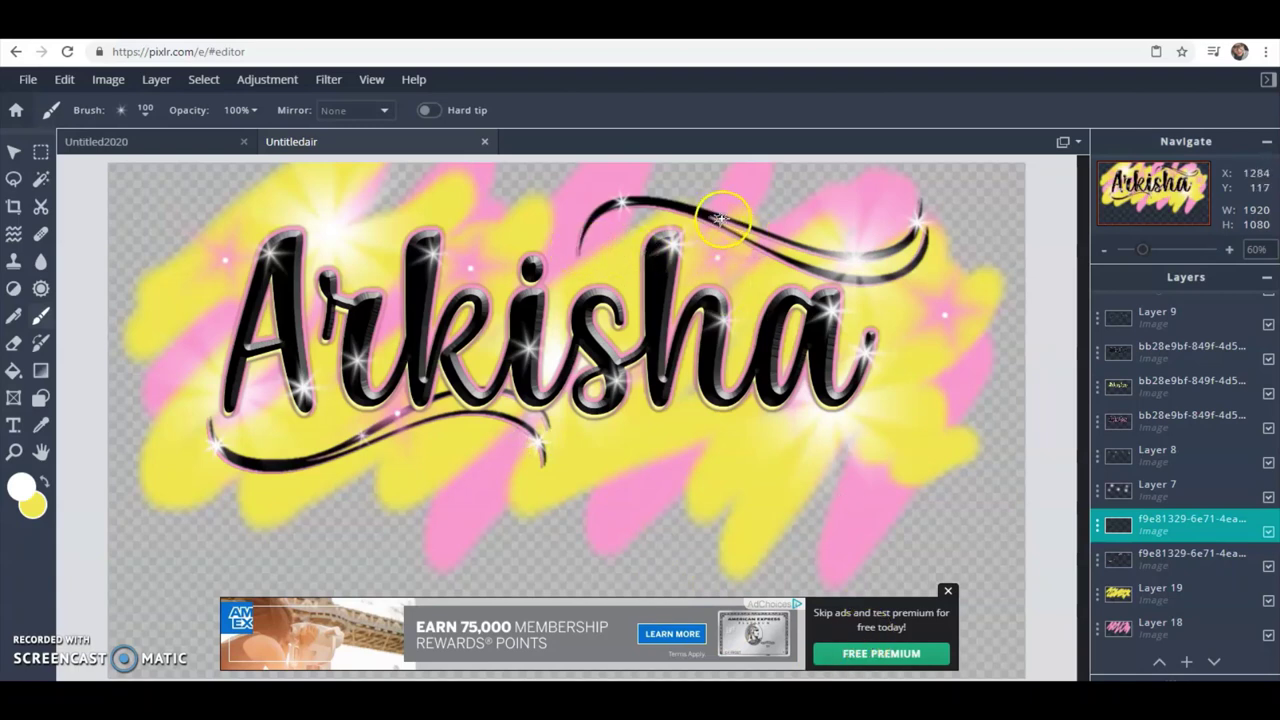
{"action": "left_click", "coordinate": [994, 545]}
{"action": "left_click", "coordinate": [589, 390]}
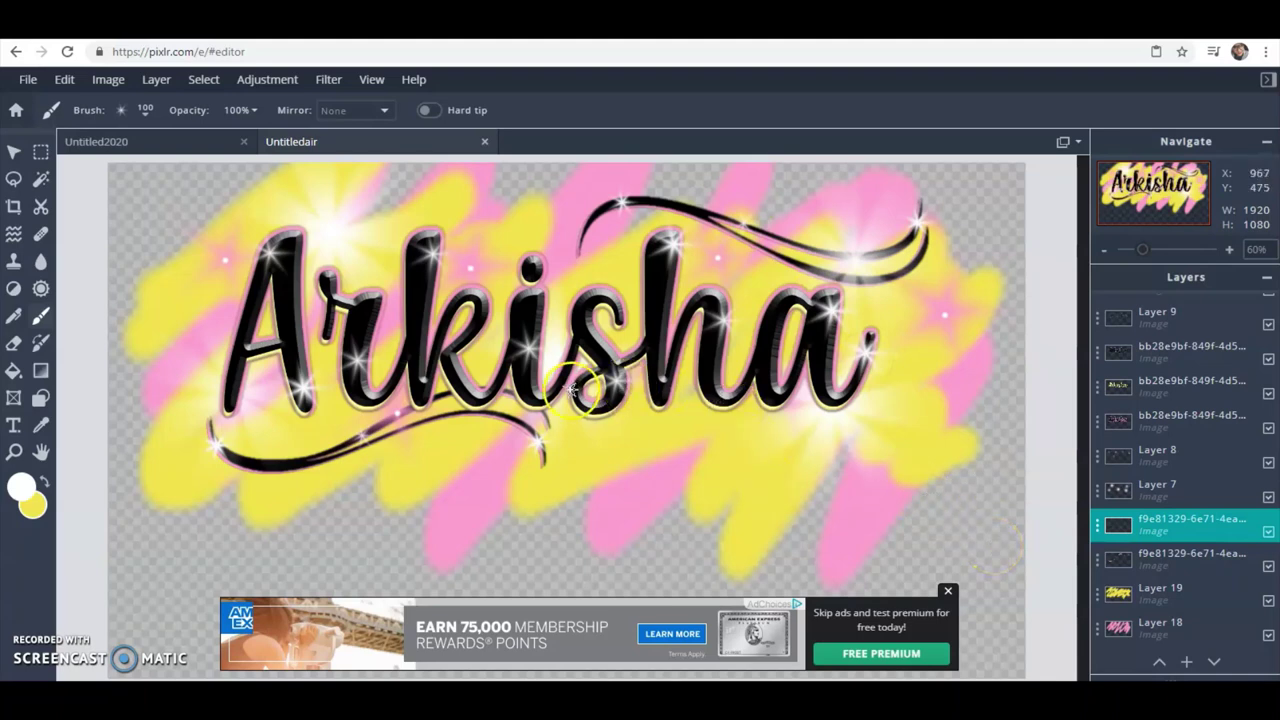
{"action": "left_click", "coordinate": [948, 591]}
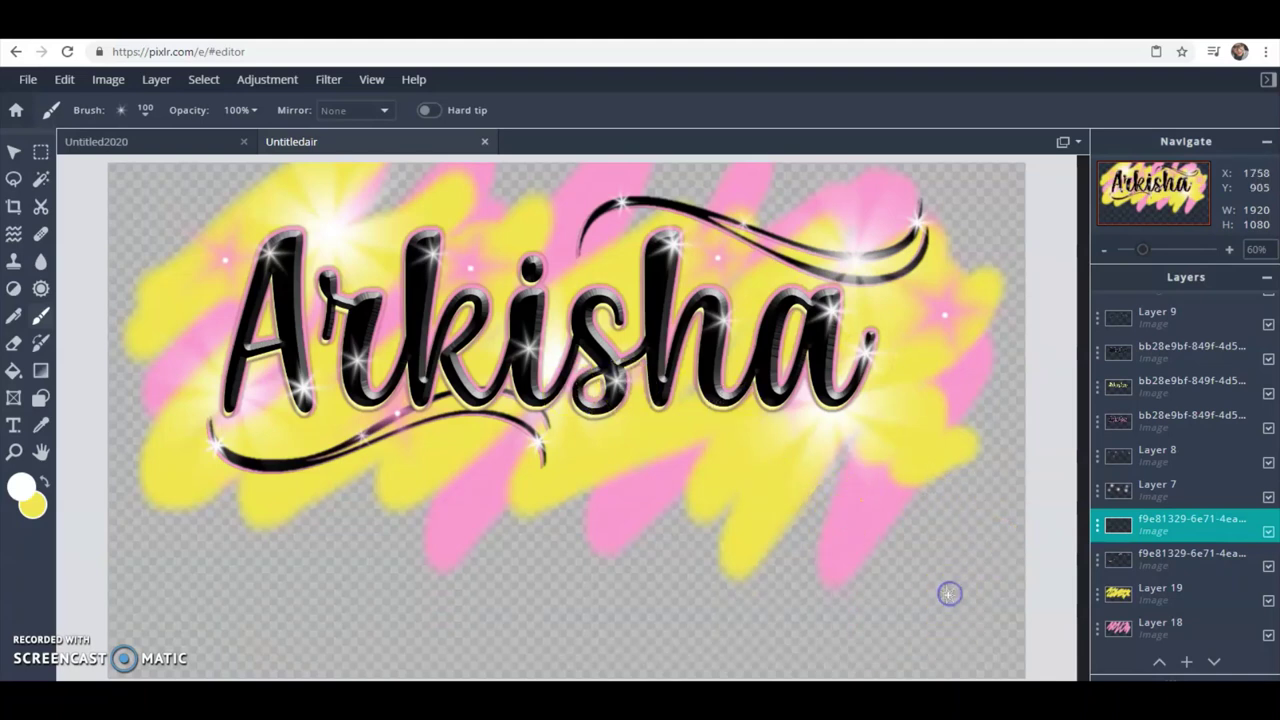
Step: Download the finished graphic as a 1920 × 1080 PNG named Untitledair to the Desktop
{"action": "left_click", "coordinate": [28, 79]}
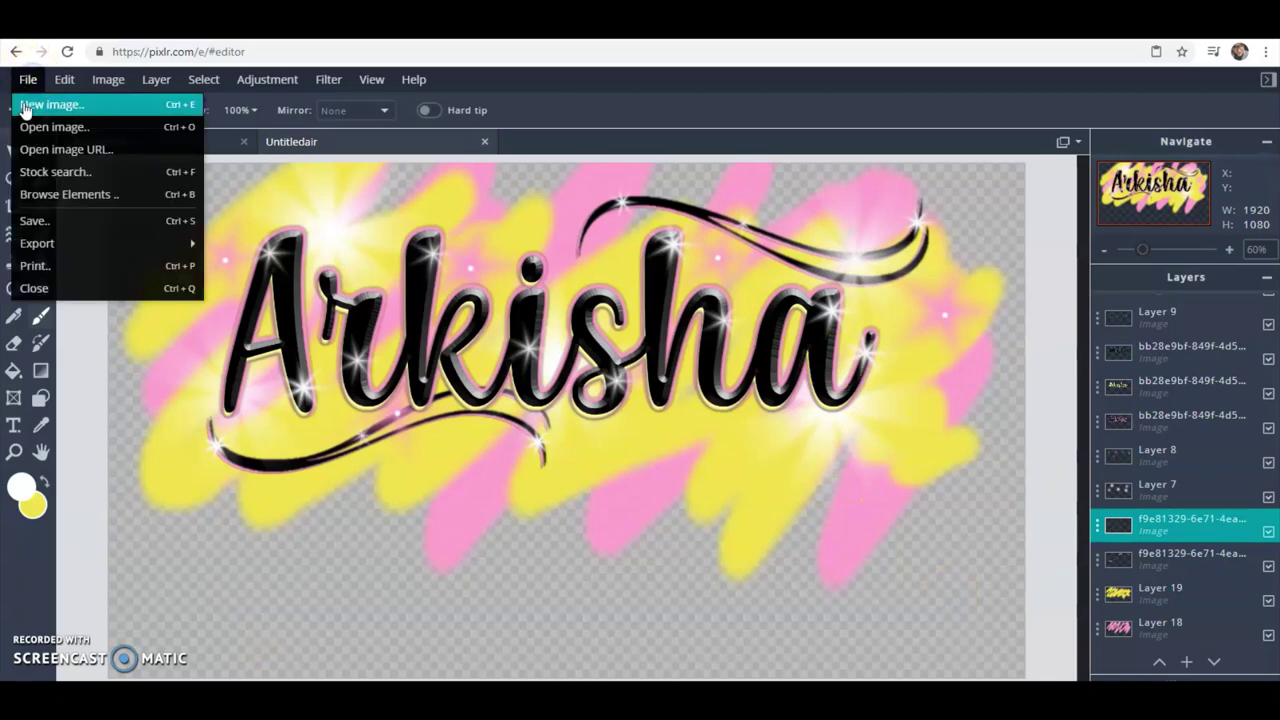
{"action": "left_click", "coordinate": [45, 220]}
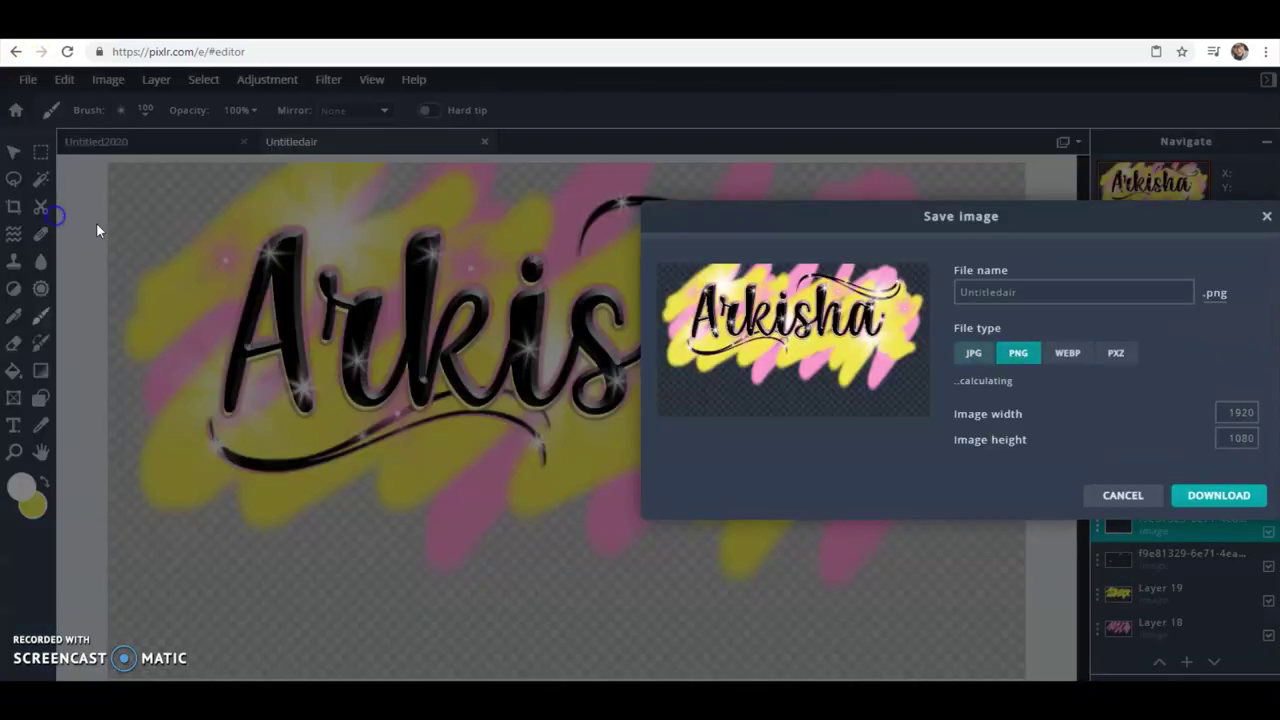
{"action": "left_click", "coordinate": [1071, 286]}
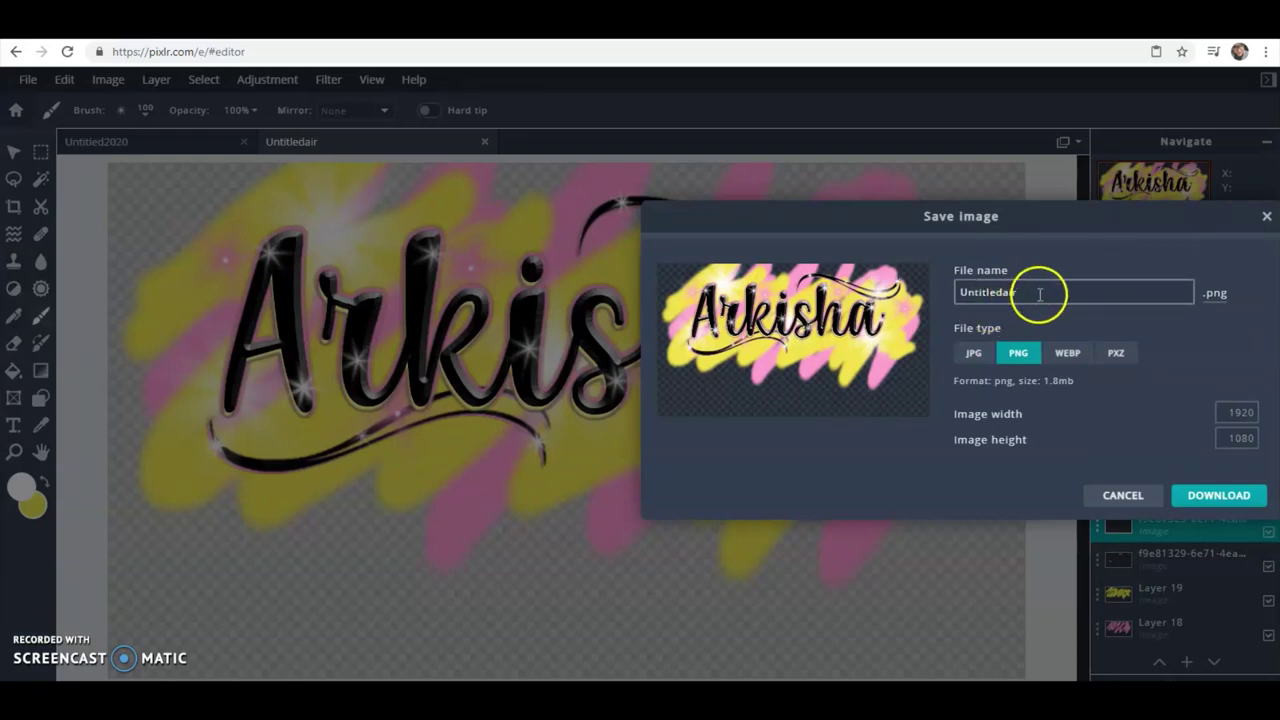
{"action": "left_click_drag", "start_coordinate": [1030, 292], "coordinate": [975, 296]}
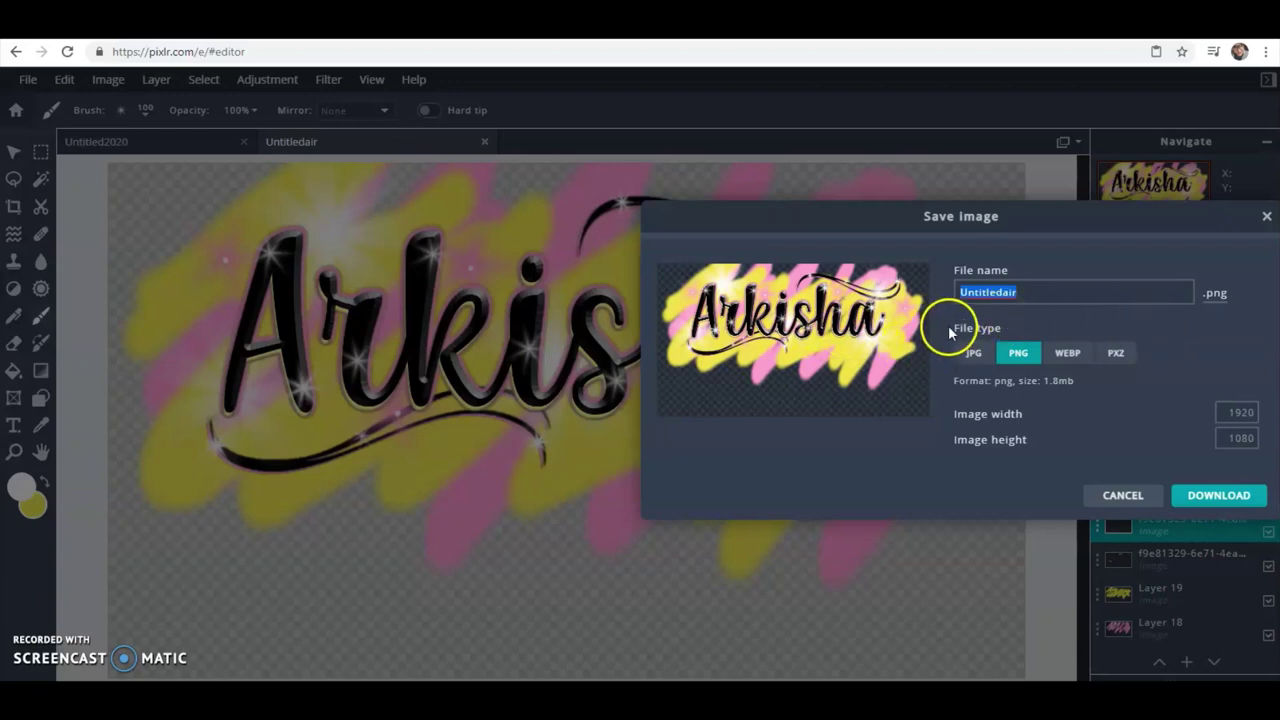
{"action": "left_click", "coordinate": [1016, 355]}
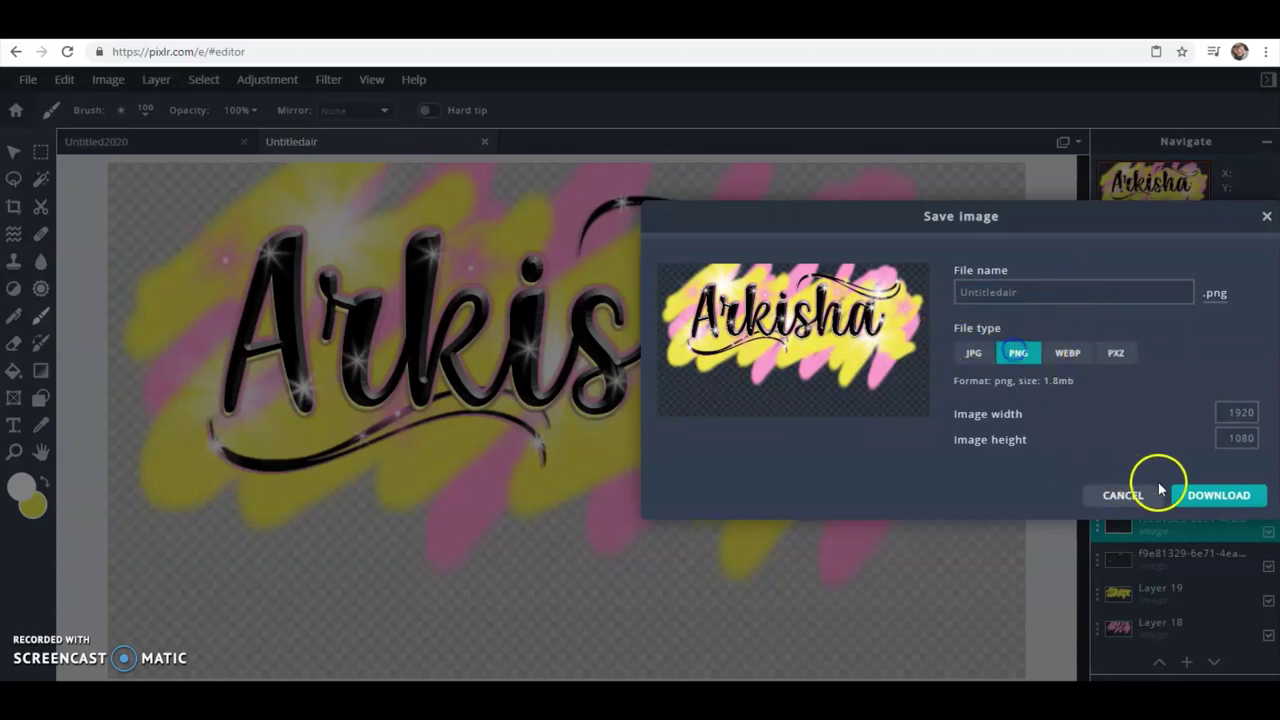
{"action": "left_click", "coordinate": [1205, 496]}
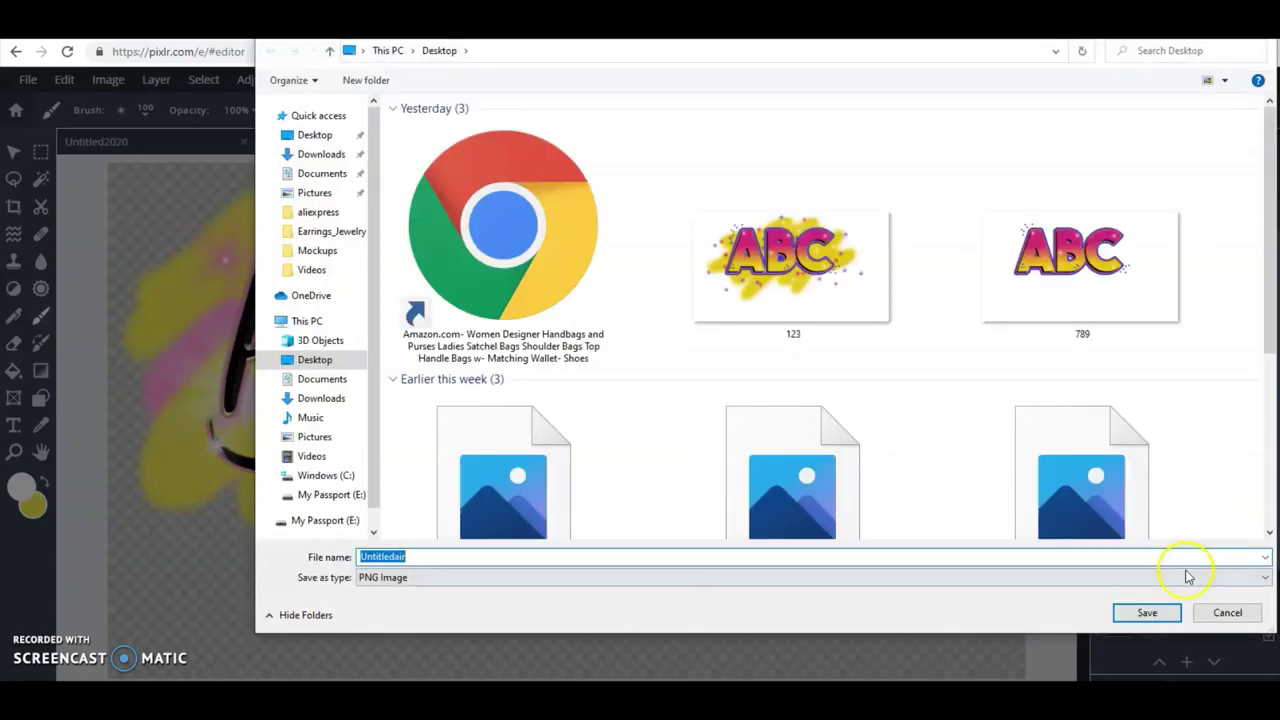
{"action": "left_click", "coordinate": [1147, 613]}
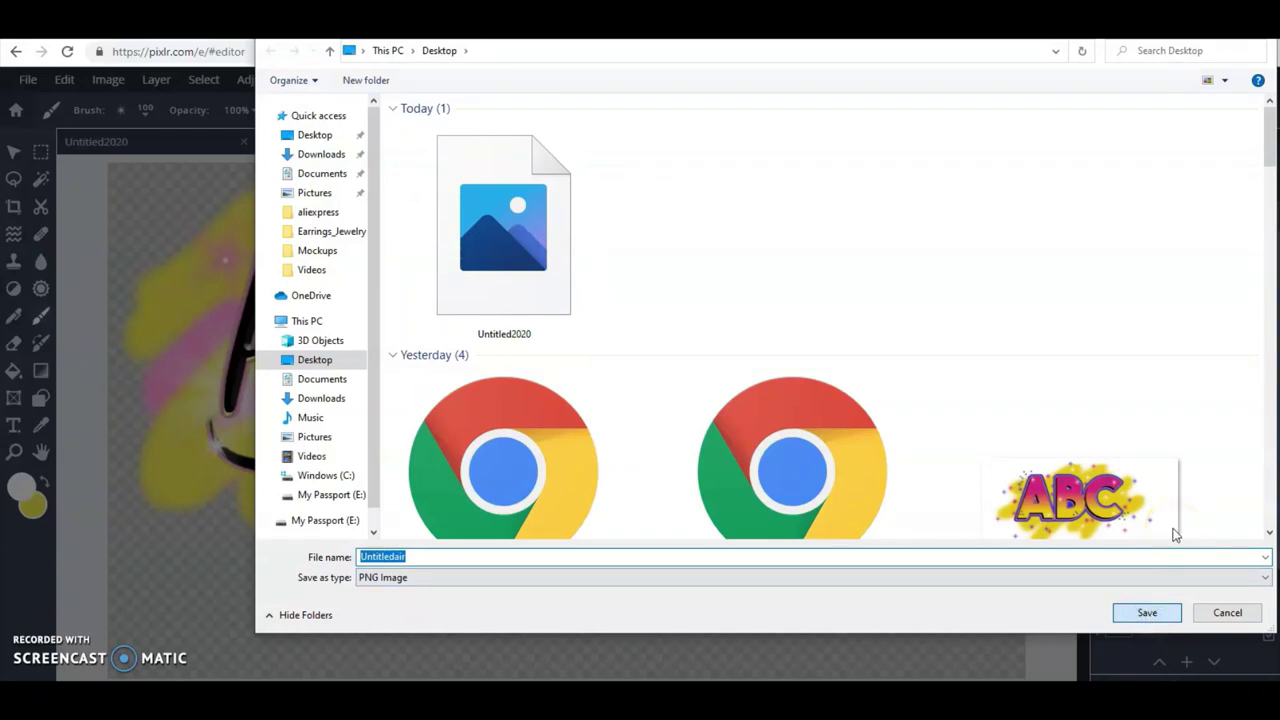
{"action": "left_click", "coordinate": [1151, 613]}
{"action": "left_click", "coordinate": [1220, 542]}
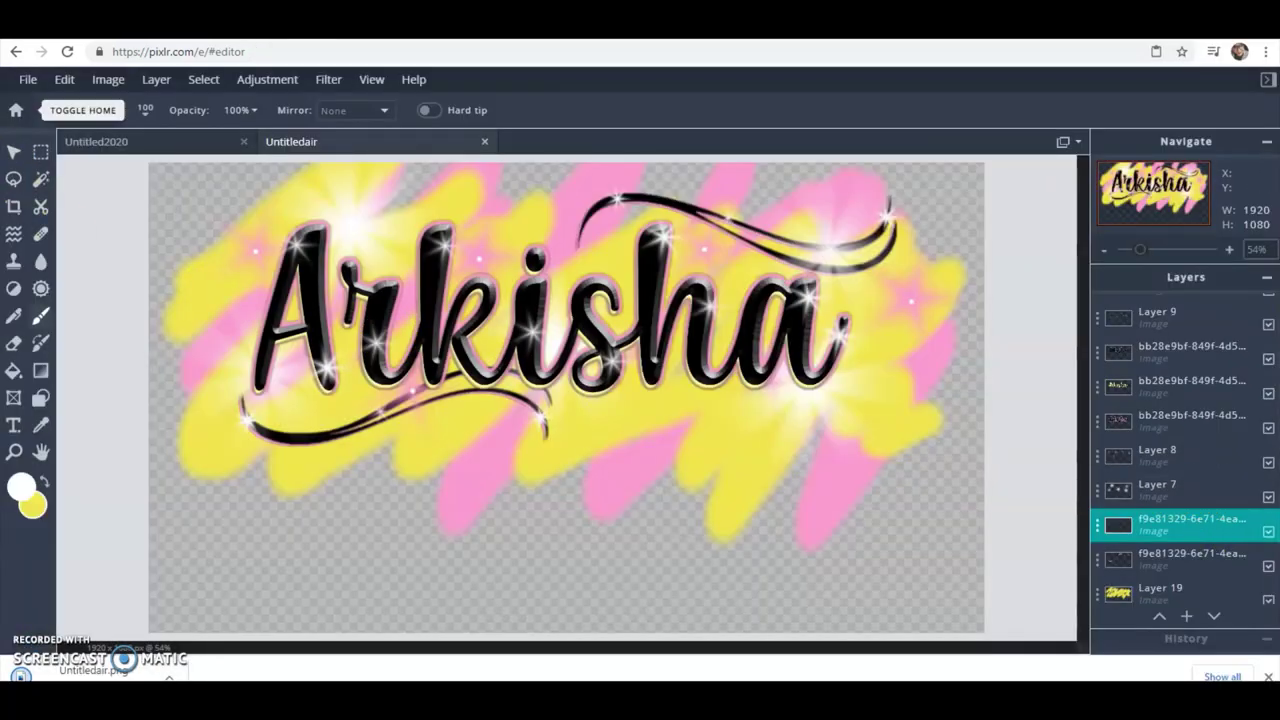
Step: Save the working project in the native PXZ format under the name Untitledair
{"action": "left_click", "coordinate": [23, 80]}
{"action": "left_click", "coordinate": [26, 80]}
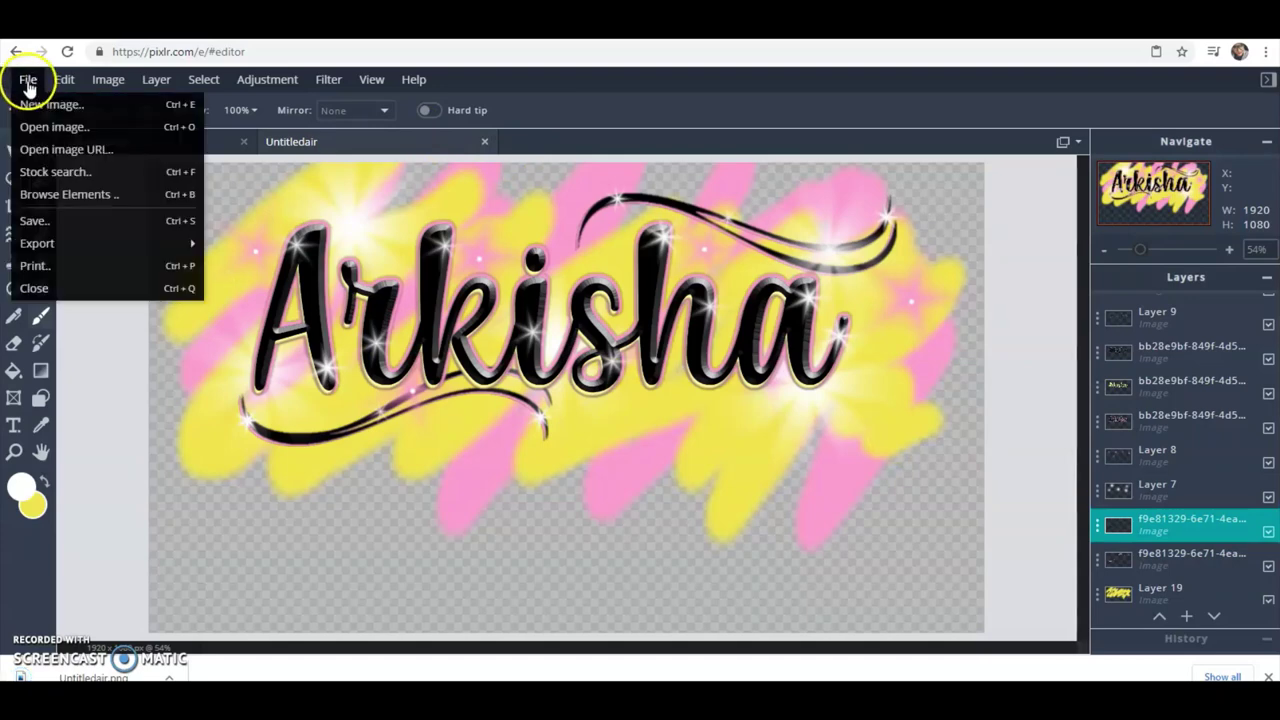
{"action": "left_click", "coordinate": [53, 229]}
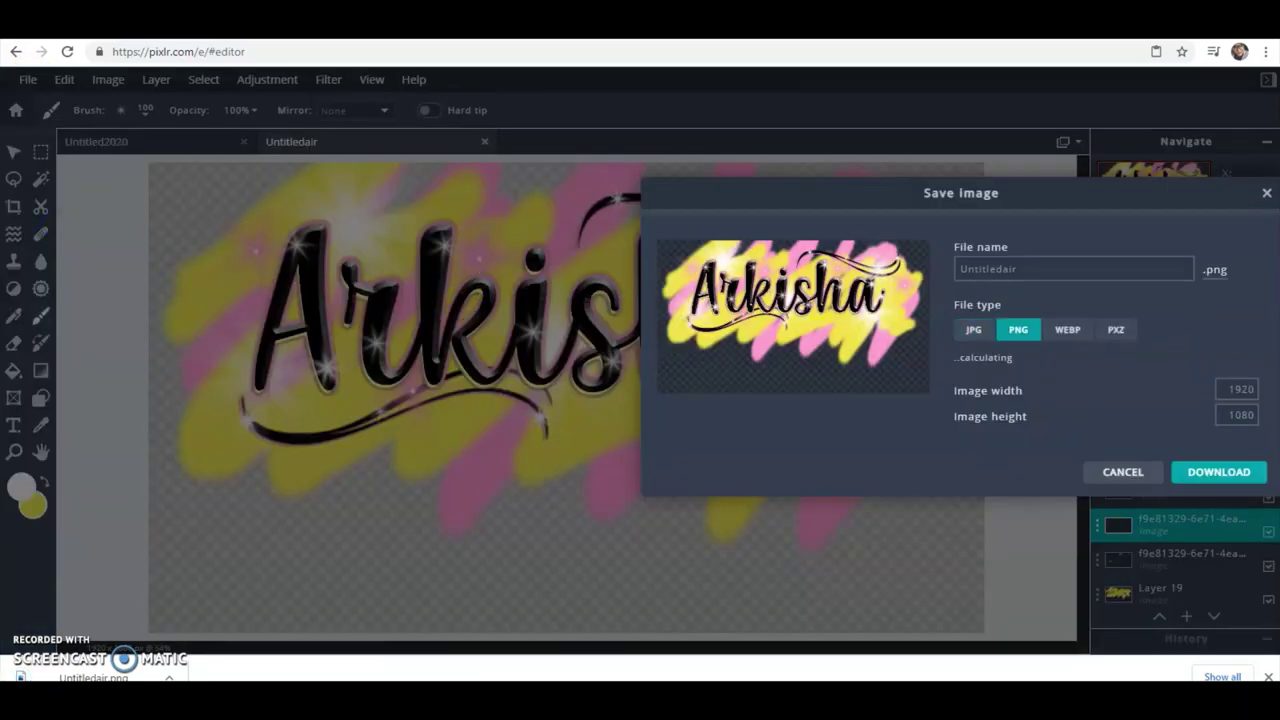
{"action": "left_click", "coordinate": [1117, 333]}
{"action": "left_click", "coordinate": [1224, 476]}
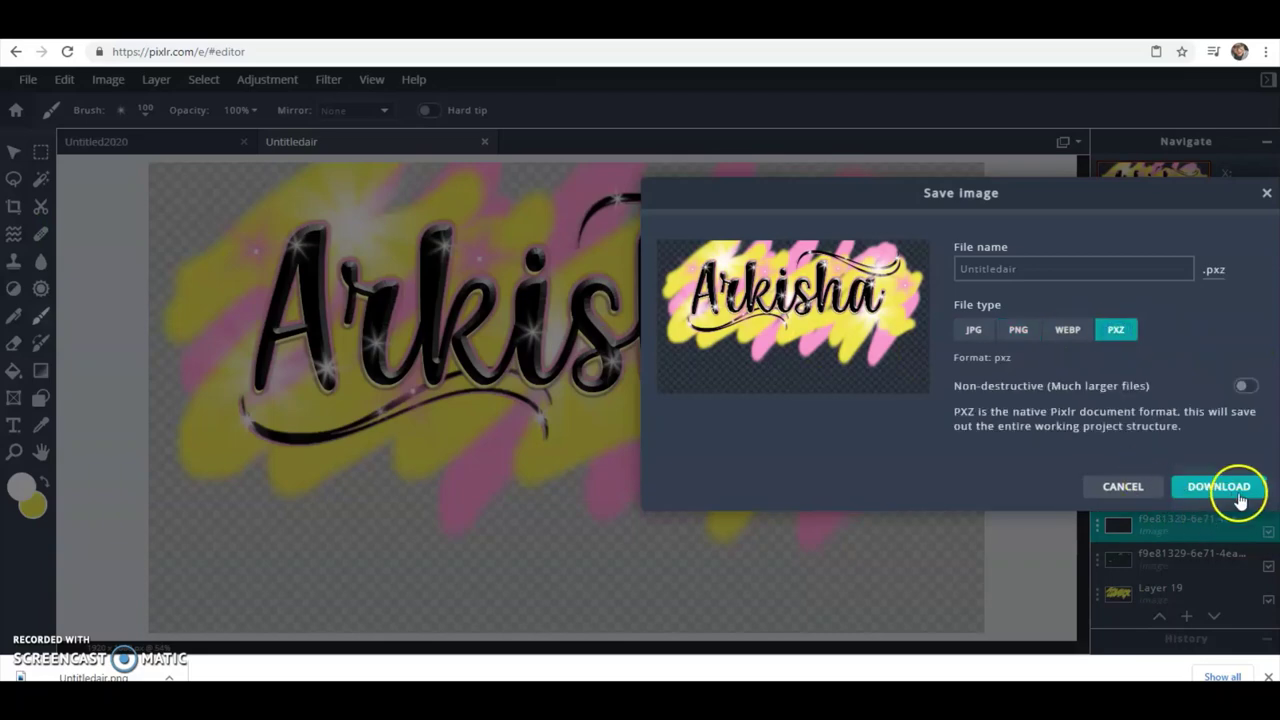
{"action": "left_click", "coordinate": [1215, 413]}
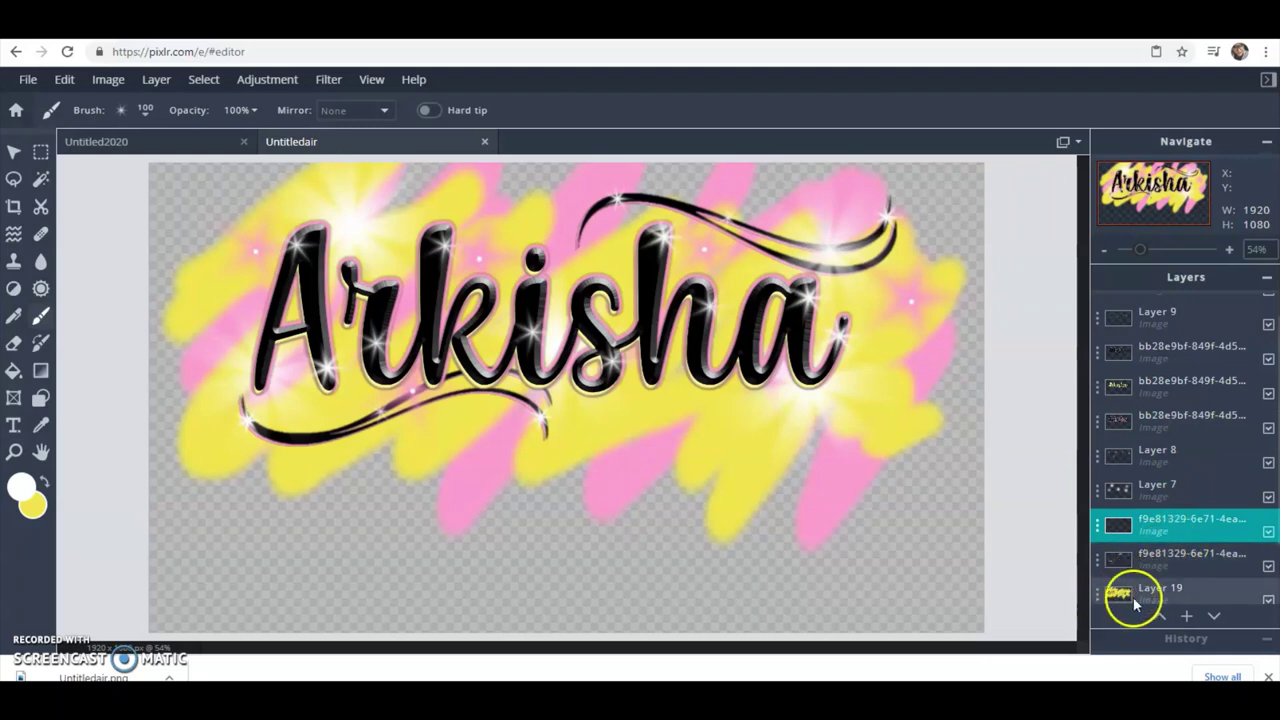
Step: Hide the yellow strokes layer (Layer 19) and the pink strokes layer (Layer 18)
{"action": "scroll", "coordinate": [1225, 505], "scroll_direction": "down", "scroll_amount": 2}
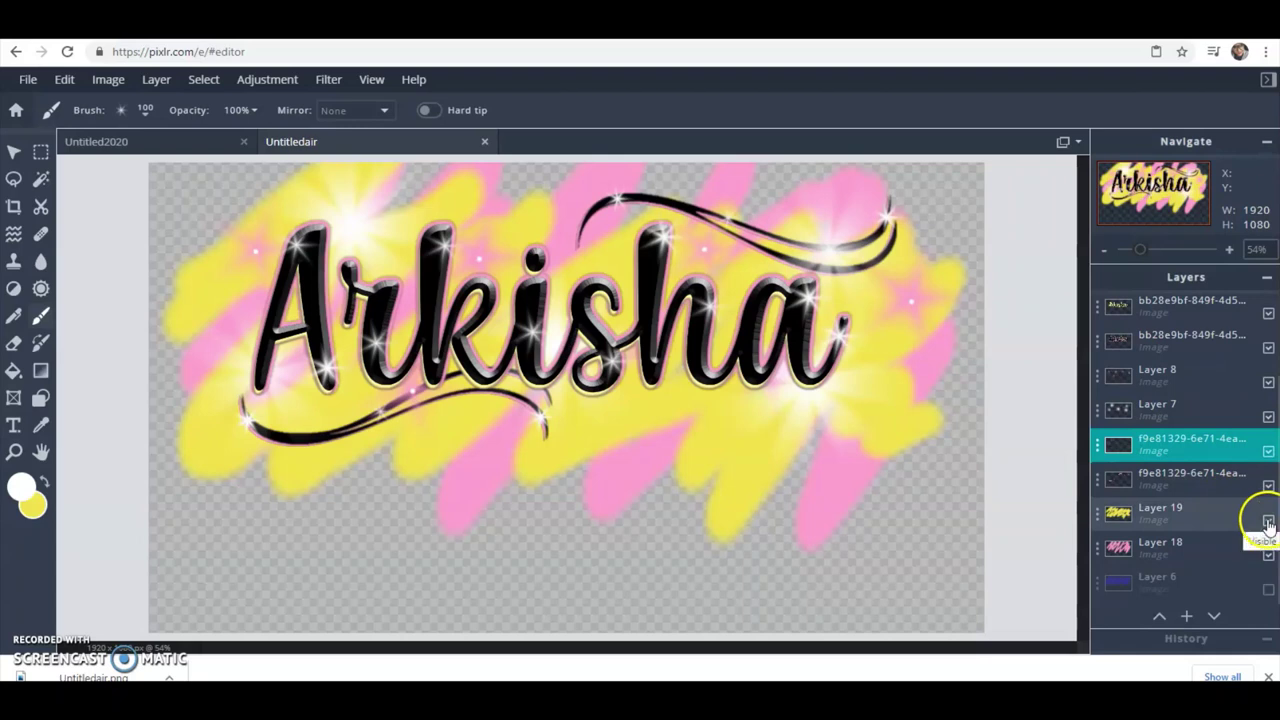
{"action": "left_click", "coordinate": [1268, 522]}
{"action": "left_click", "coordinate": [1268, 556]}
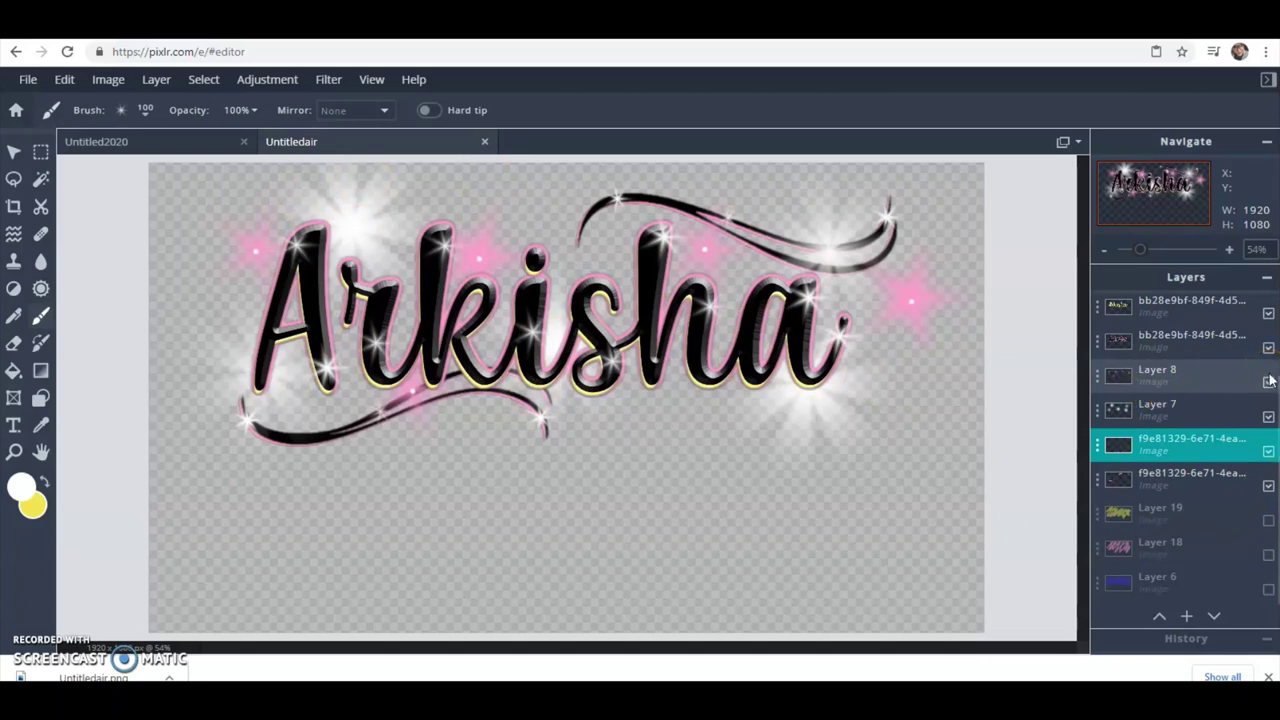
Step: Hide the yellow and pink lettering outline layers, and switch the pink stars layer (Layer 8) off and back on
{"action": "left_click_drag", "start_coordinate": [1270, 380], "coordinate": [1107, 482]}
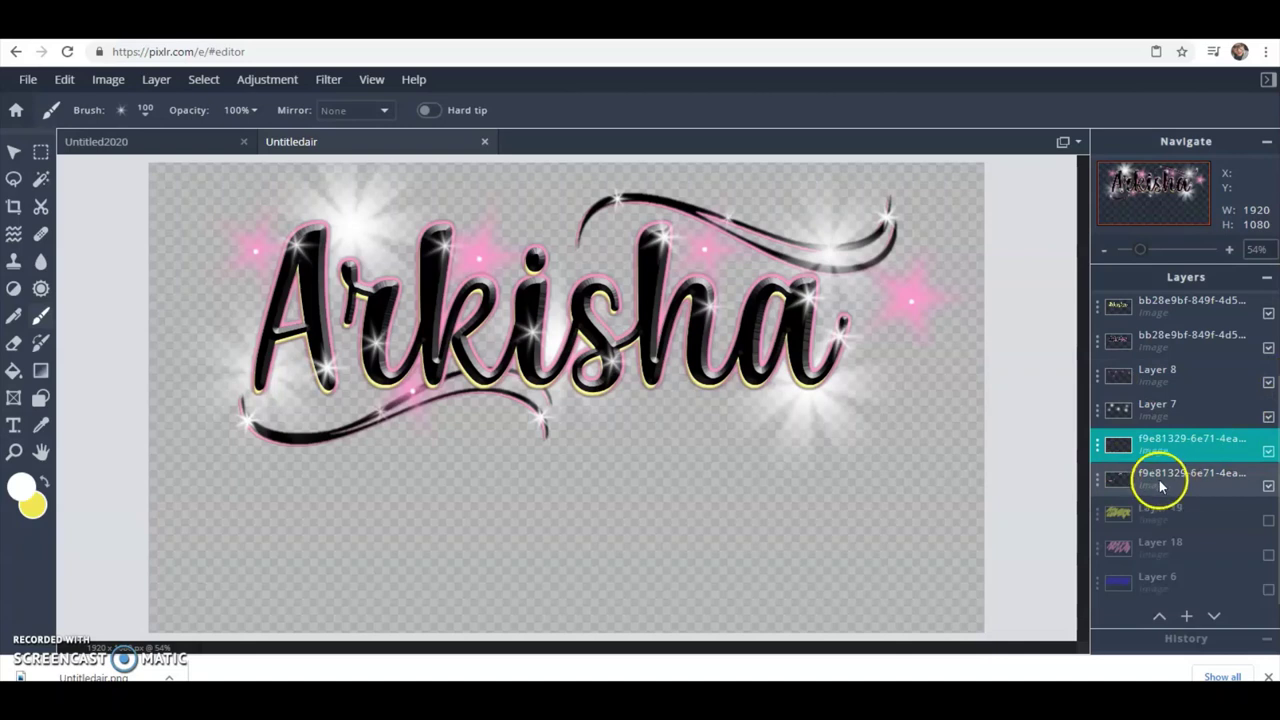
{"action": "left_click", "coordinate": [1268, 312]}
{"action": "left_click", "coordinate": [1268, 347]}
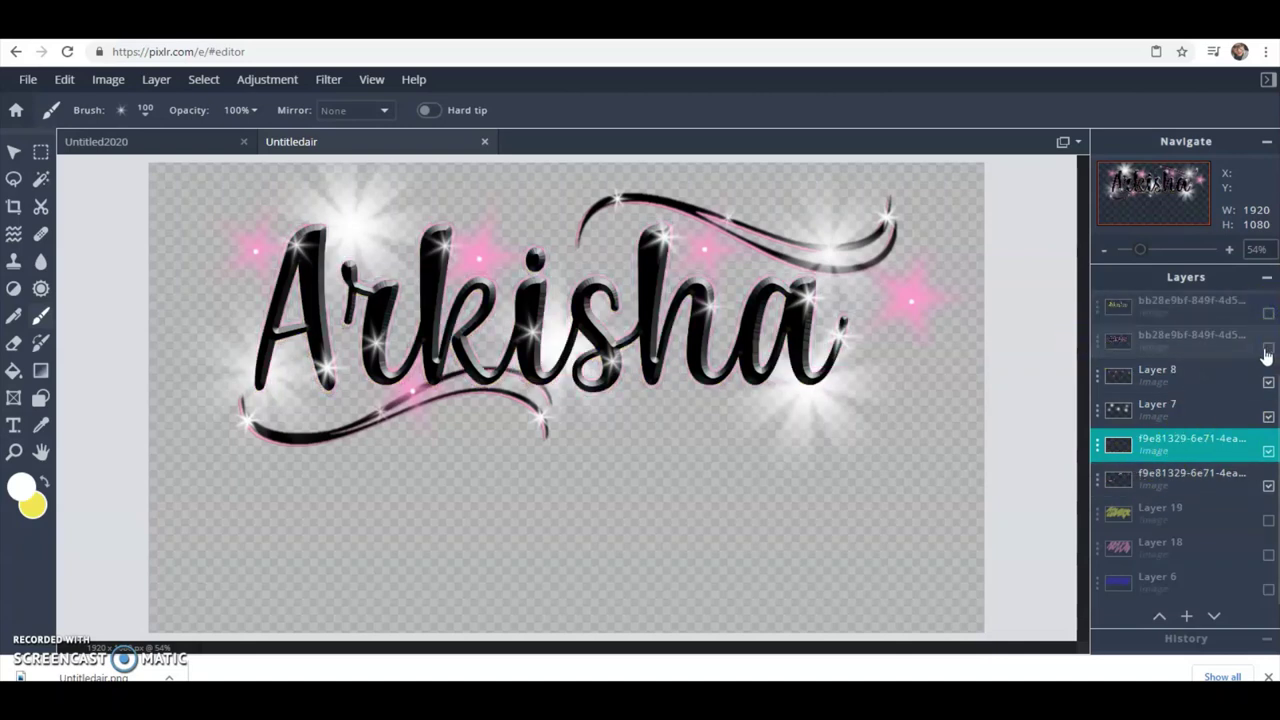
{"action": "left_click", "coordinate": [1268, 382]}
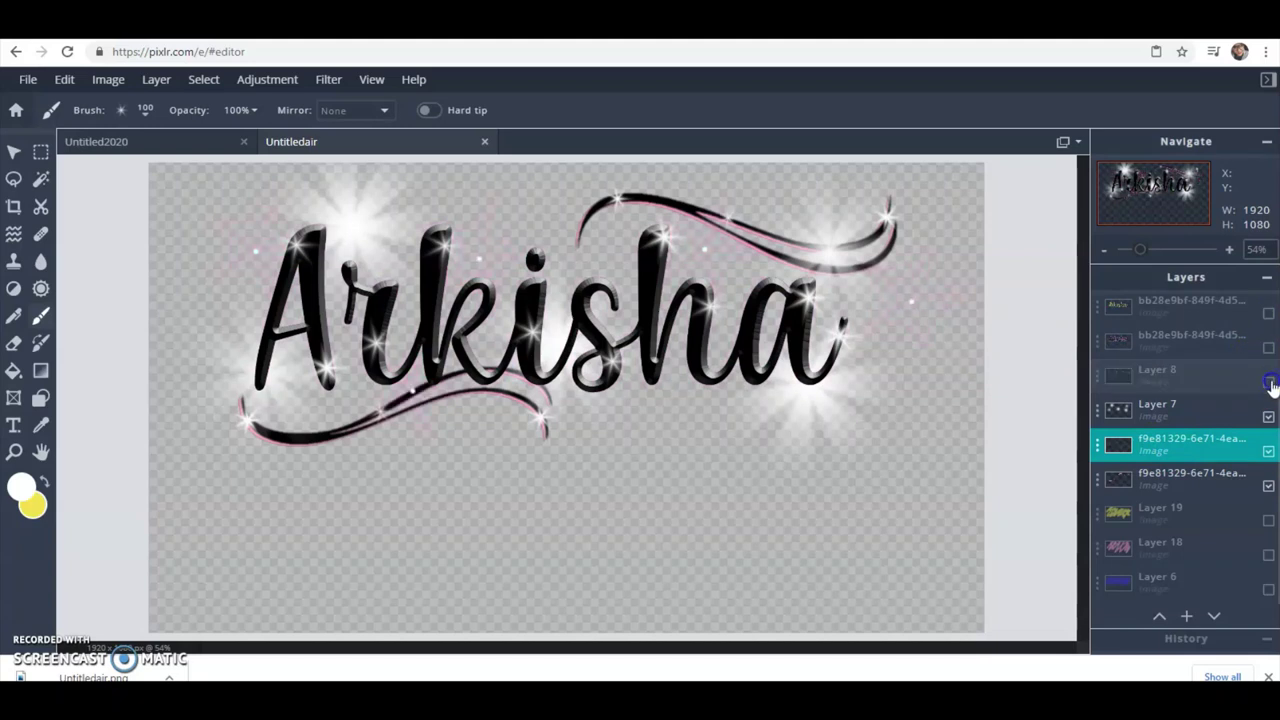
{"action": "left_click", "coordinate": [1268, 382]}
Step: Select the black lettering layer and toggle its visibility repeatedly to compare the design with and without the main name
{"action": "scroll", "coordinate": [1265, 385], "scroll_direction": "up", "scroll_amount": 3}
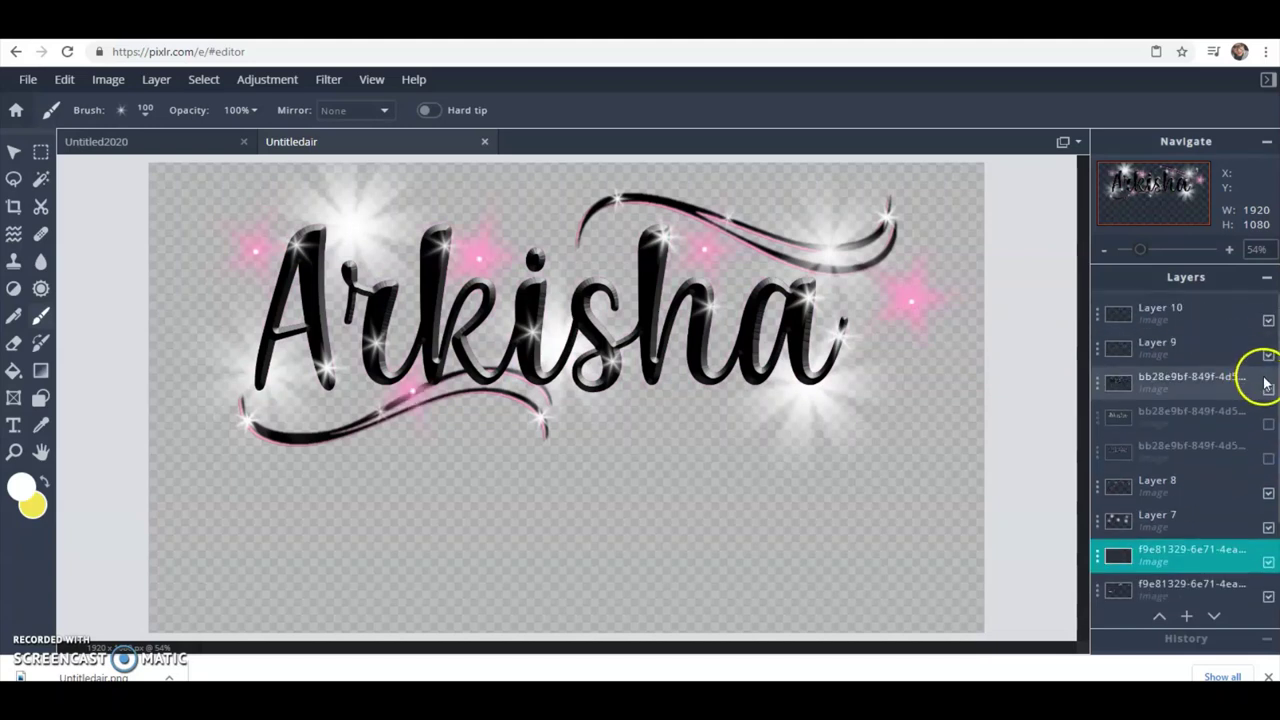
{"action": "left_click", "coordinate": [1268, 388]}
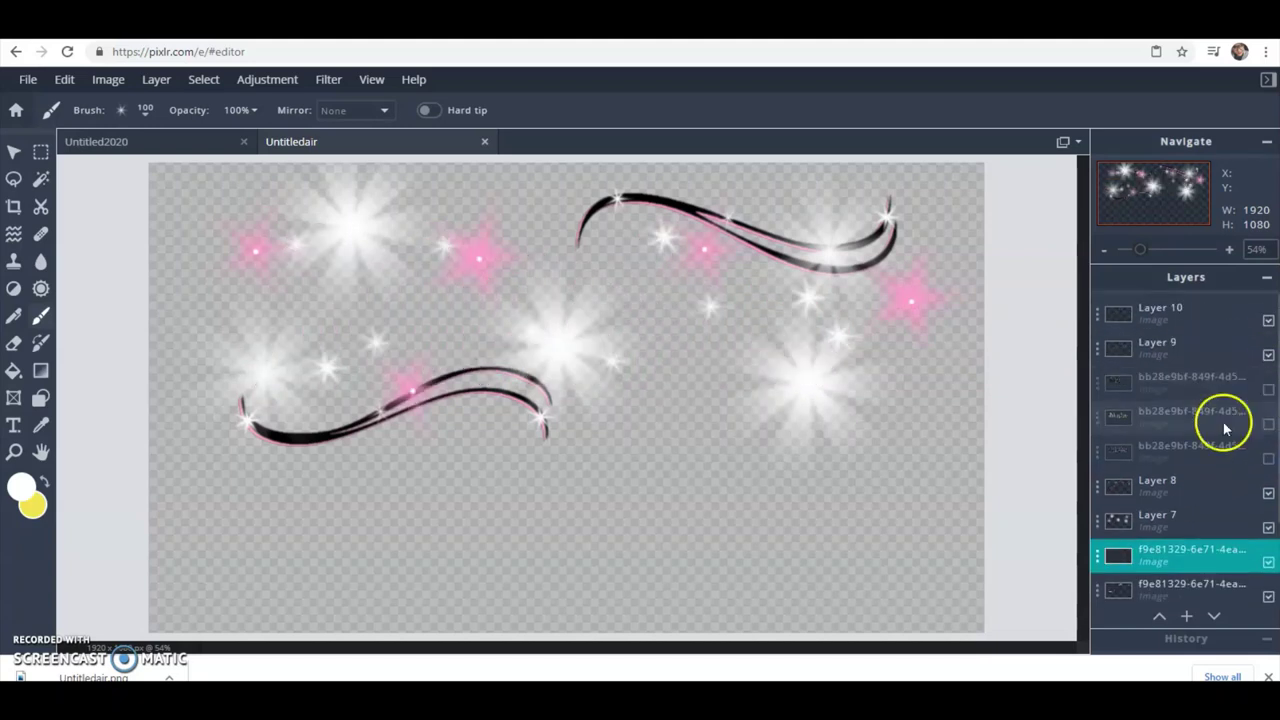
{"action": "left_click", "coordinate": [1214, 382]}
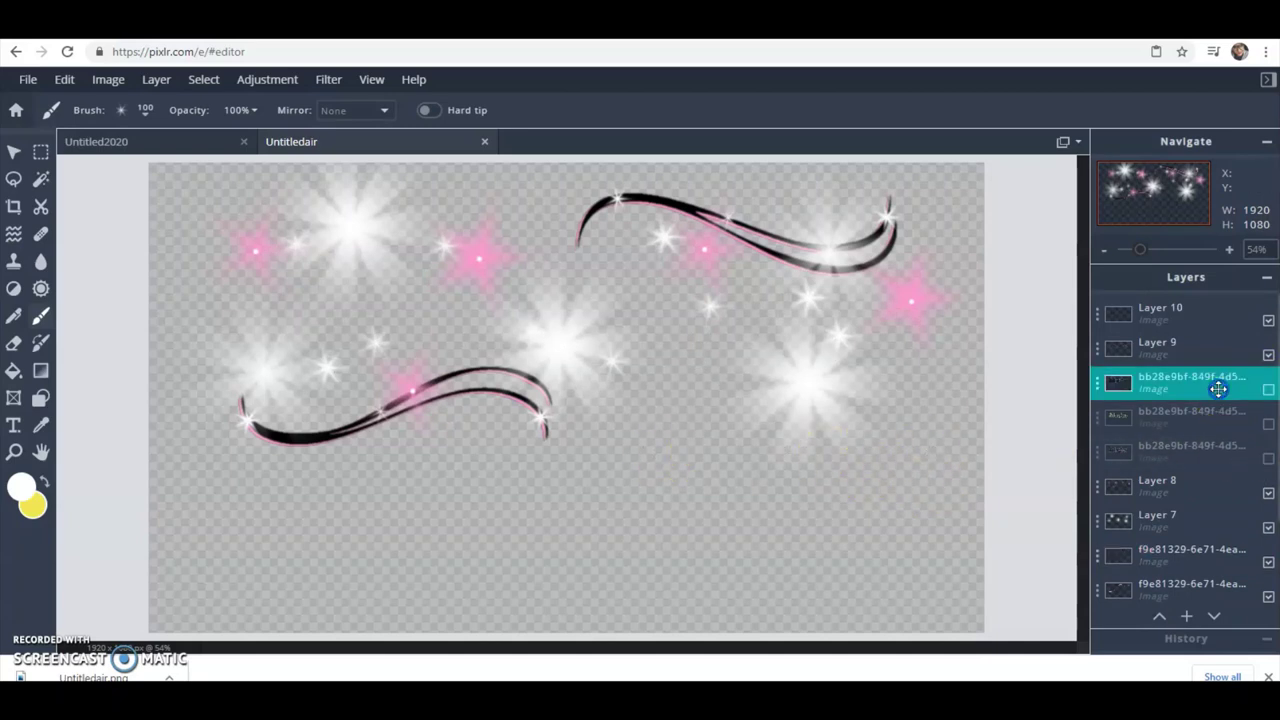
{"action": "left_click", "coordinate": [1267, 390]}
{"action": "left_click", "coordinate": [1267, 390]}
{"action": "left_click", "coordinate": [1267, 390]}
{"action": "left_click", "coordinate": [1267, 390]}
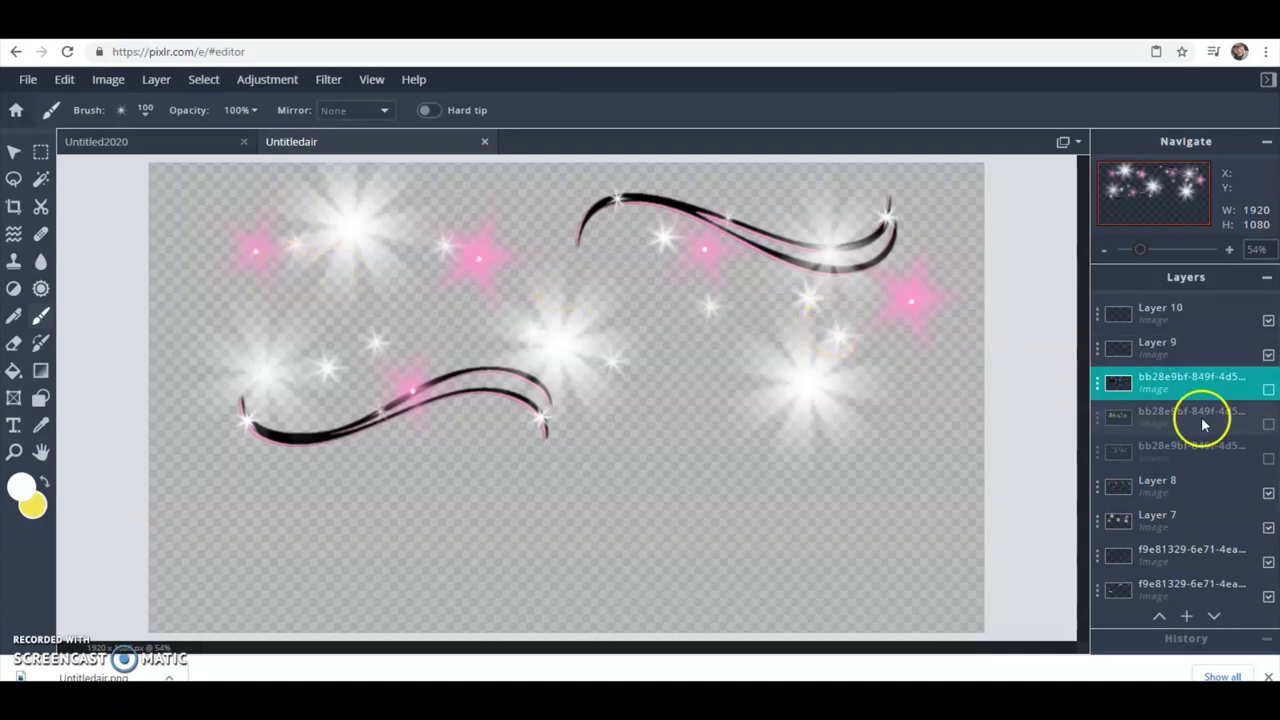
{"action": "left_click", "coordinate": [1268, 389]}
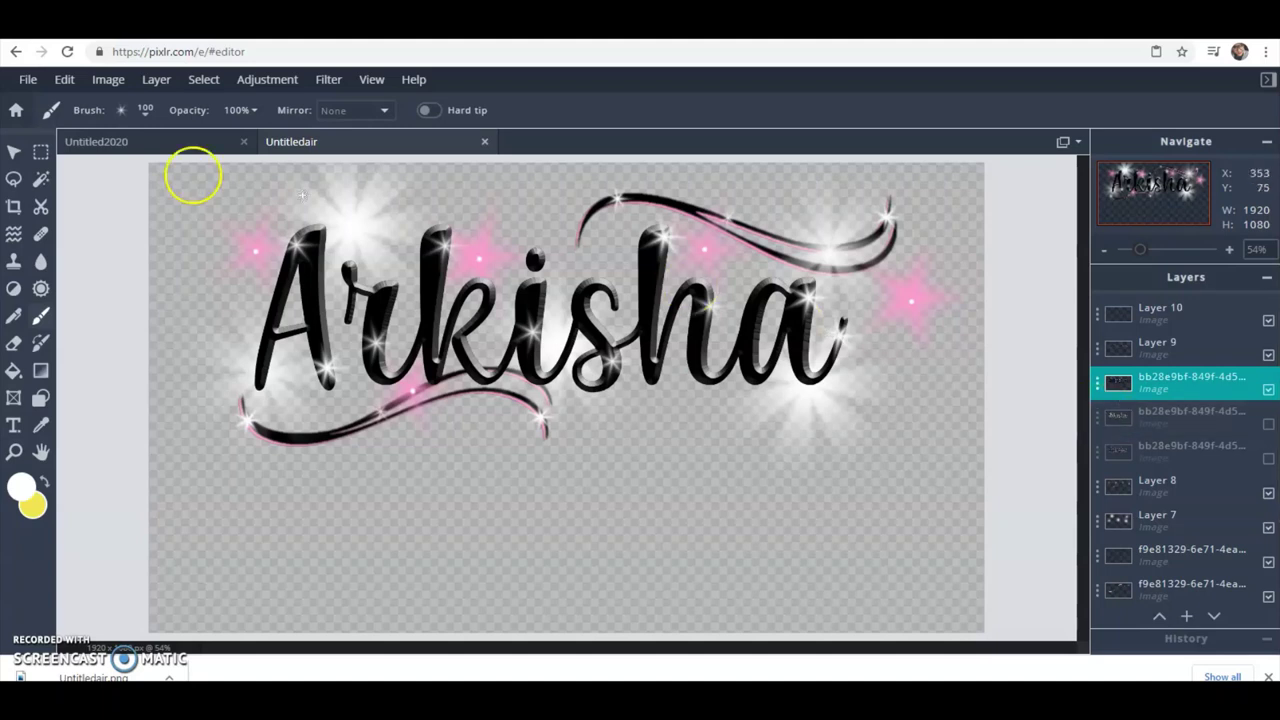
{"action": "left_click", "coordinate": [1268, 389]}
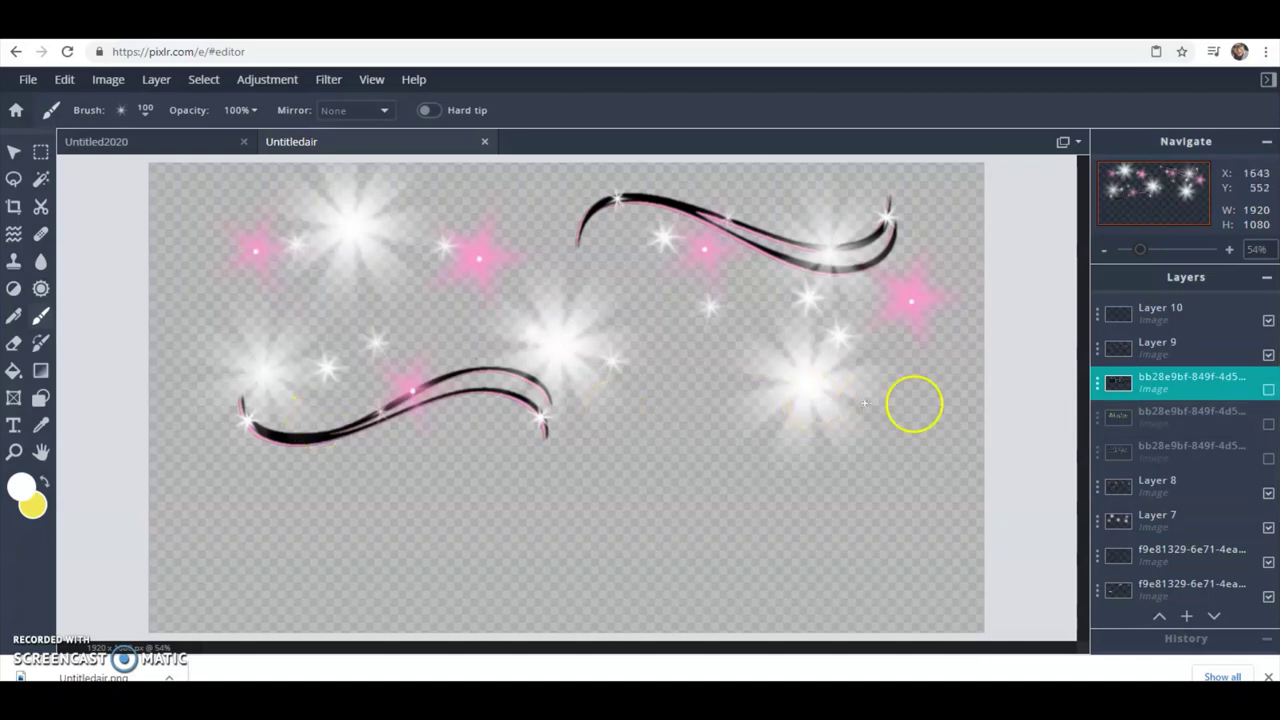
Step: Preview the yellow and pink lettering layers one at a time, hiding each again, and show the black lettering layer
{"action": "left_click", "coordinate": [1268, 424]}
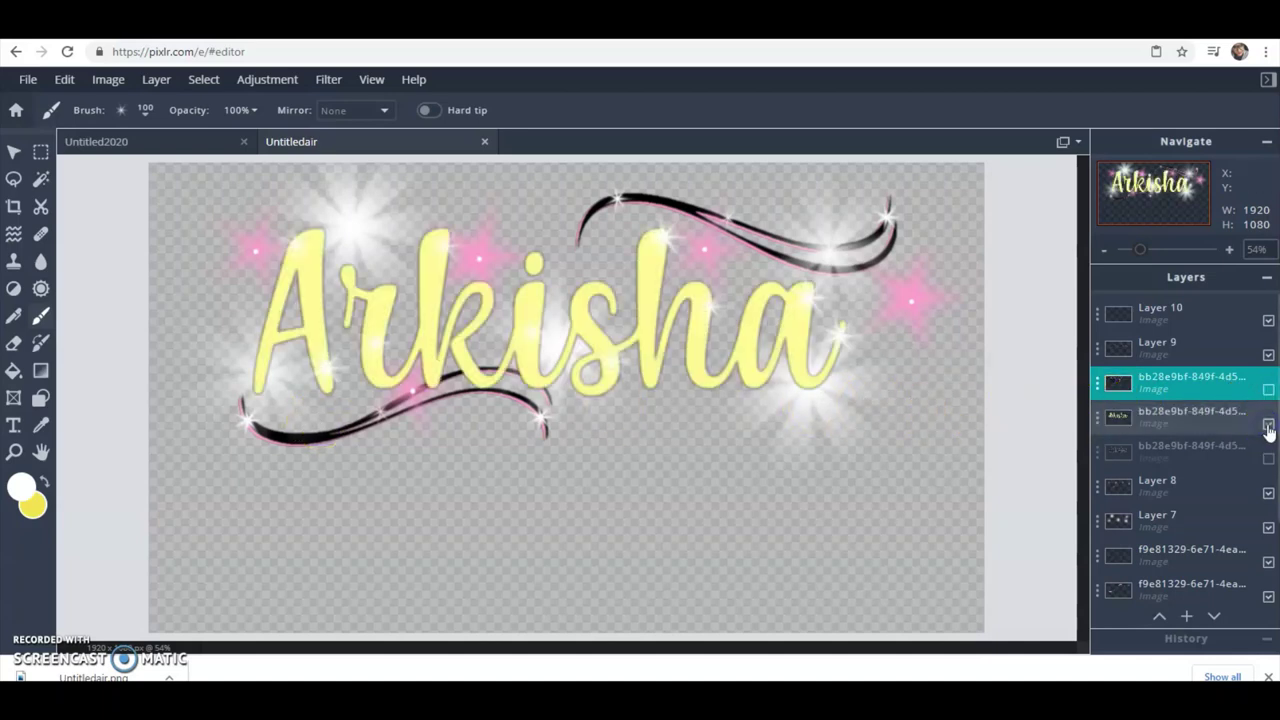
{"action": "left_click", "coordinate": [1268, 424]}
{"action": "left_click", "coordinate": [1268, 458]}
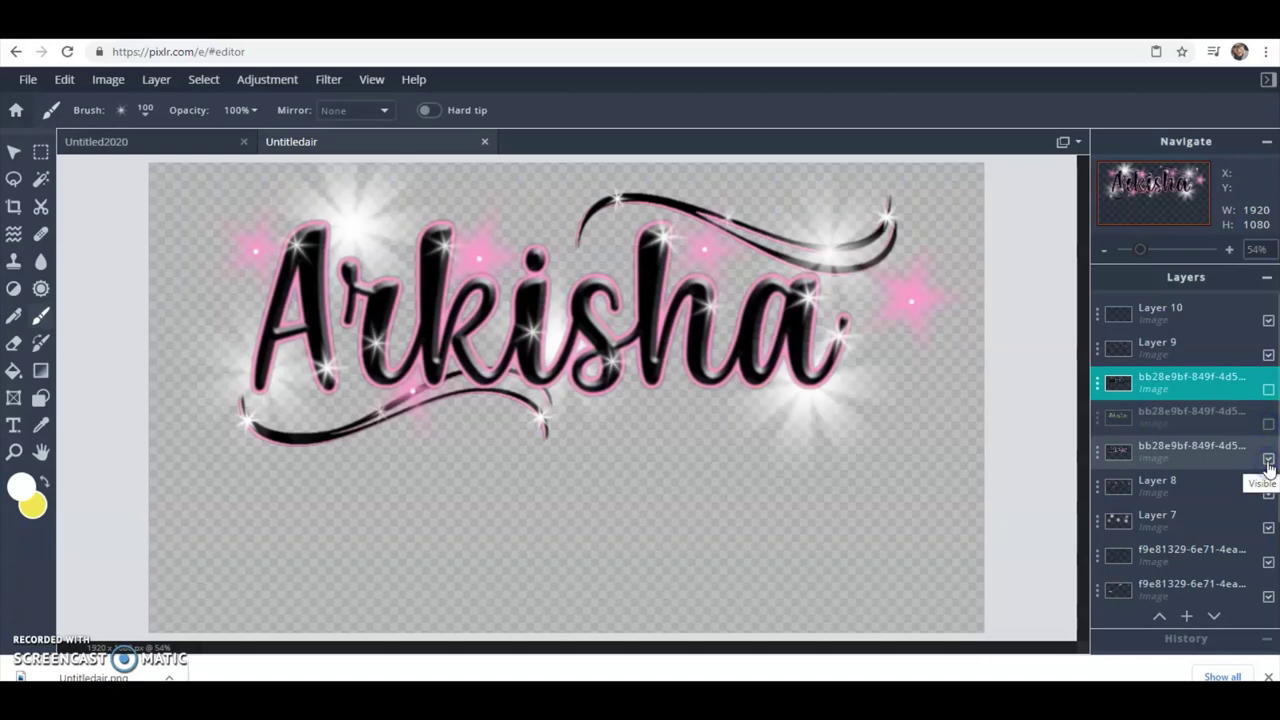
{"action": "left_click", "coordinate": [1268, 460]}
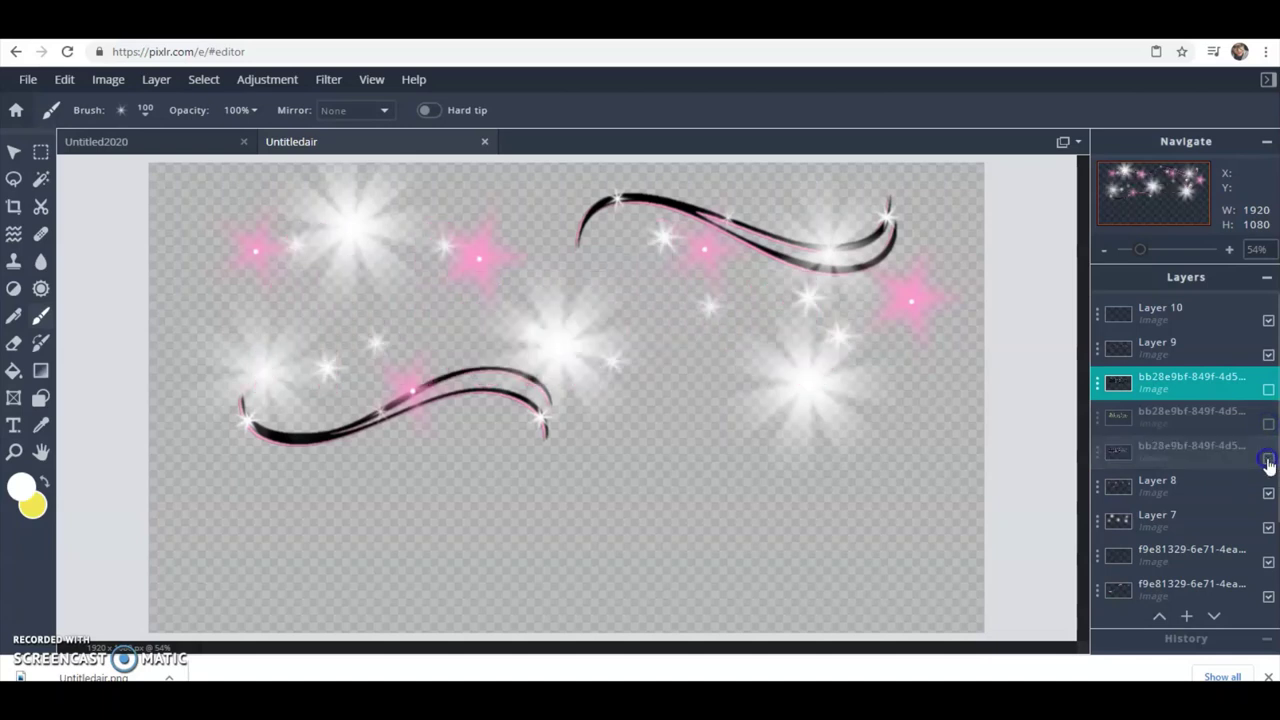
{"action": "left_click", "coordinate": [1268, 390]}
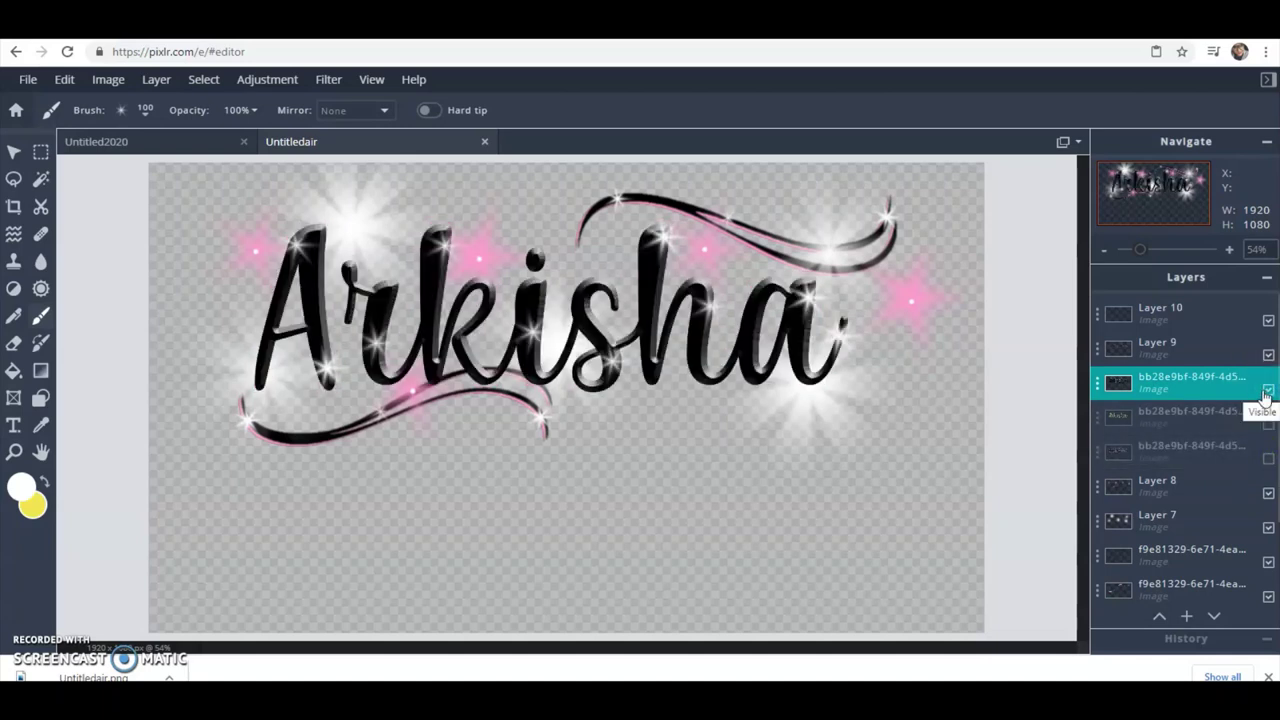